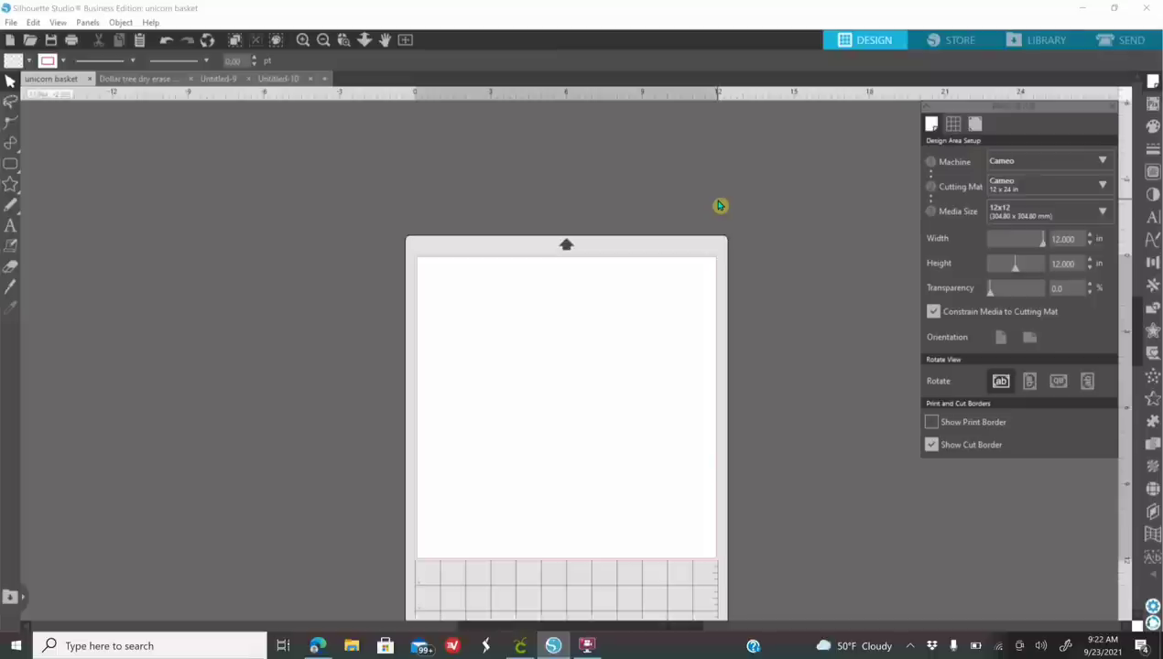
Set the media size to Letter (8.5 x 11 in) and preview the page at 100% transparency before restoring 0%
{"action": "left_click", "coordinate": [11, 266]}
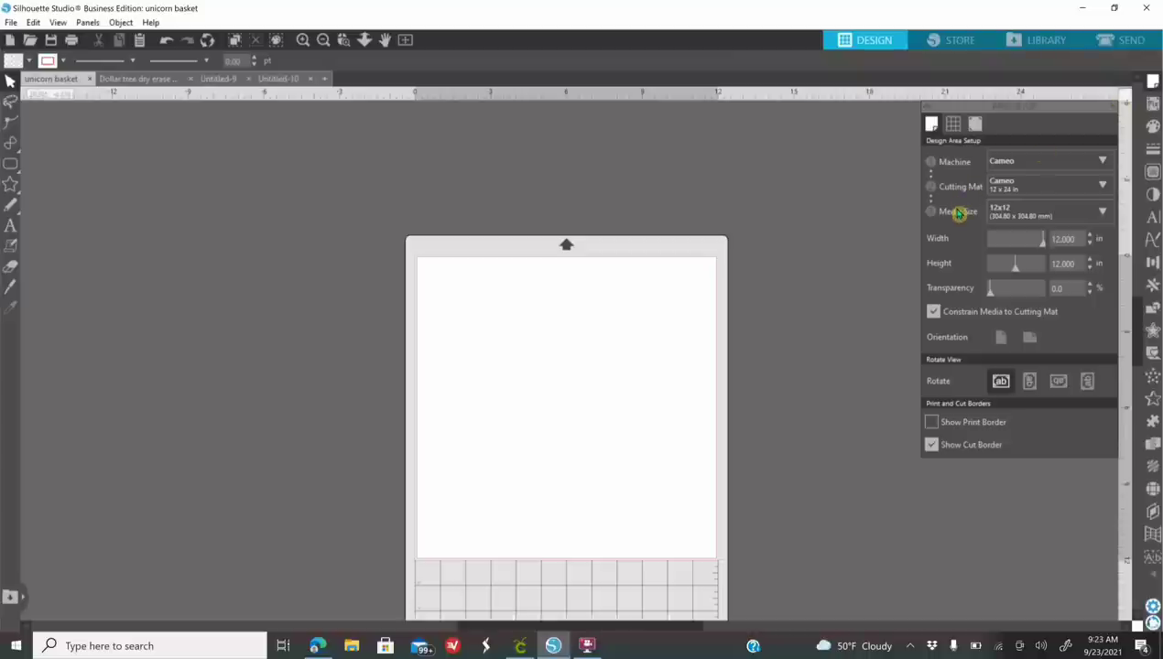
{"action": "left_click", "coordinate": [1015, 216]}
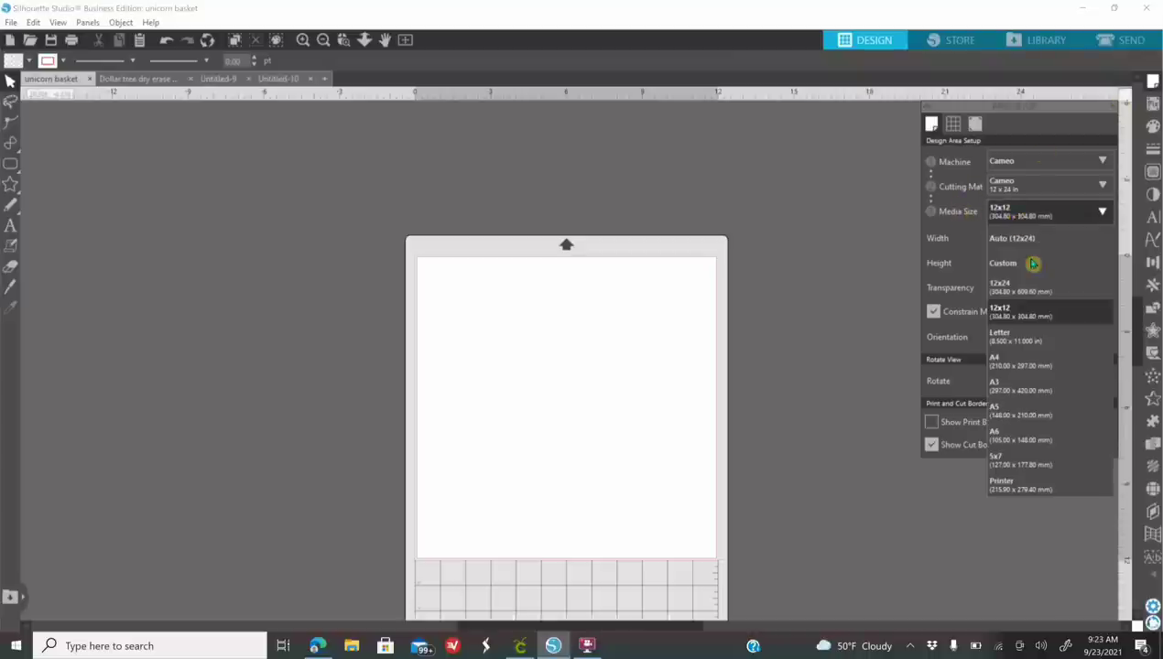
{"action": "left_click", "coordinate": [1017, 338]}
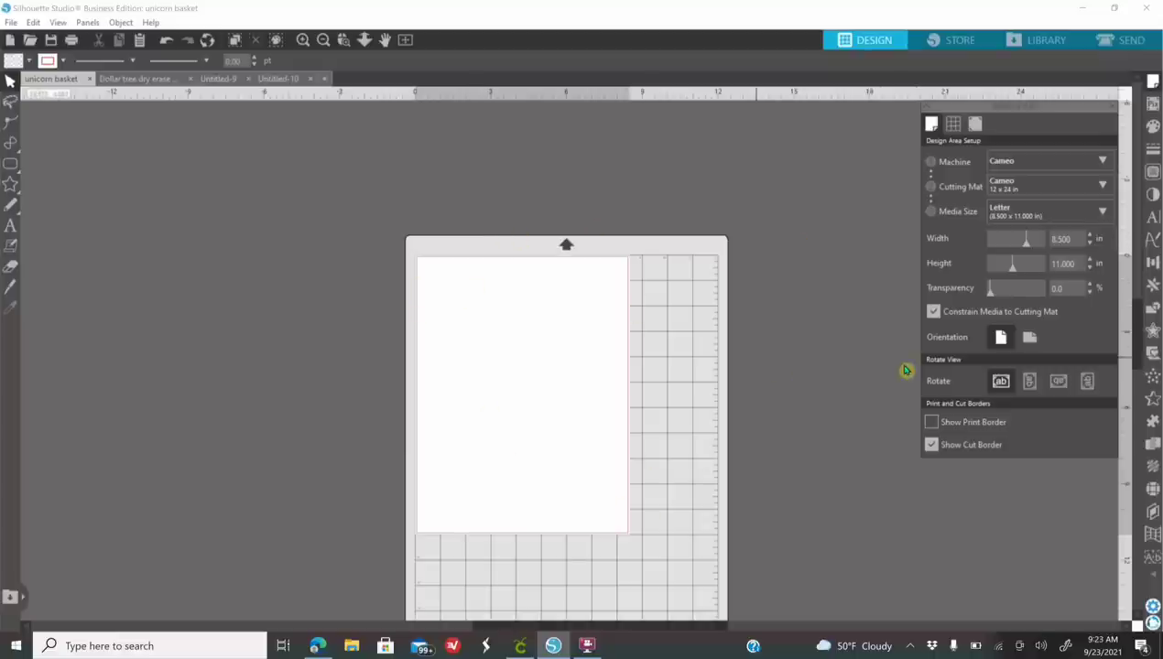
{"action": "left_click_drag", "start_coordinate": [994, 298], "coordinate": [1065, 303]}
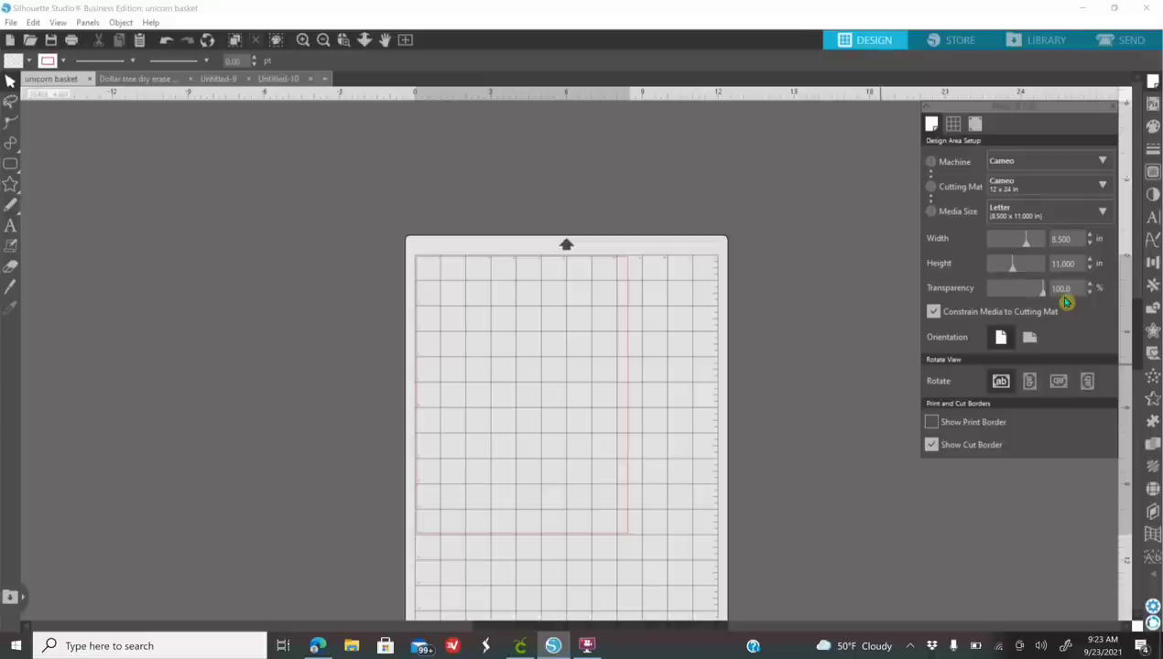
{"action": "left_click_drag", "start_coordinate": [1065, 304], "coordinate": [991, 304]}
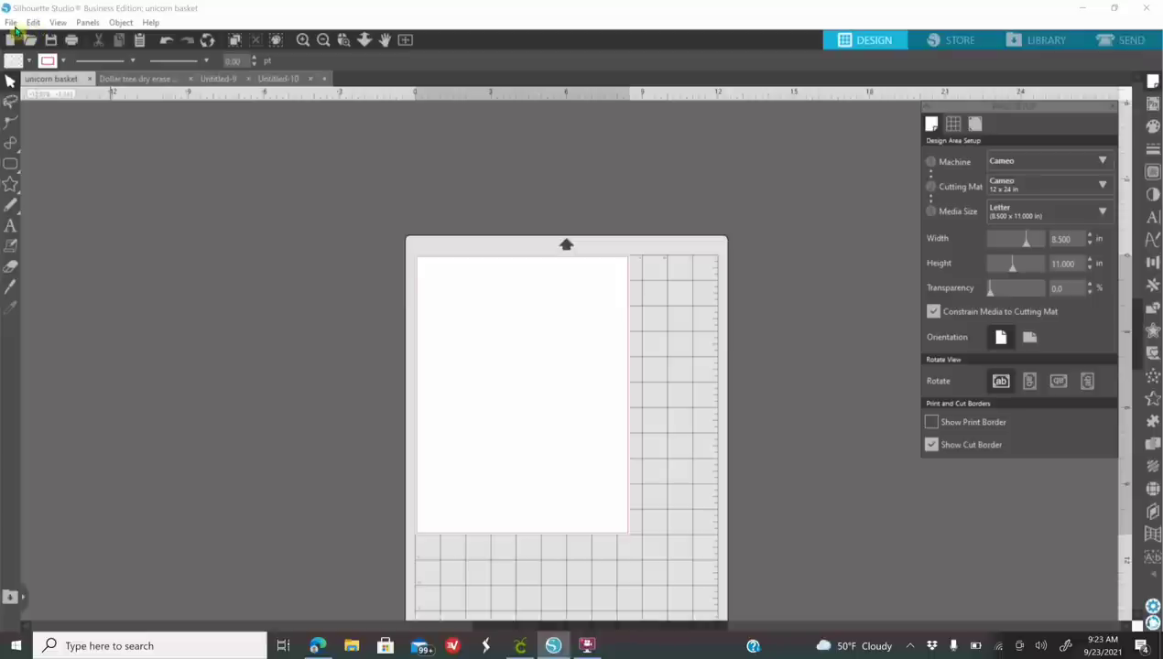
Merge the scan 20210915_203642 from the EPSCAN folder on the USB drive into the design
{"action": "left_click", "coordinate": [11, 22]}
{"action": "left_click", "coordinate": [44, 116]}
{"action": "scroll", "coordinate": [78, 245], "scroll_direction": "down", "scroll_amount": 3}
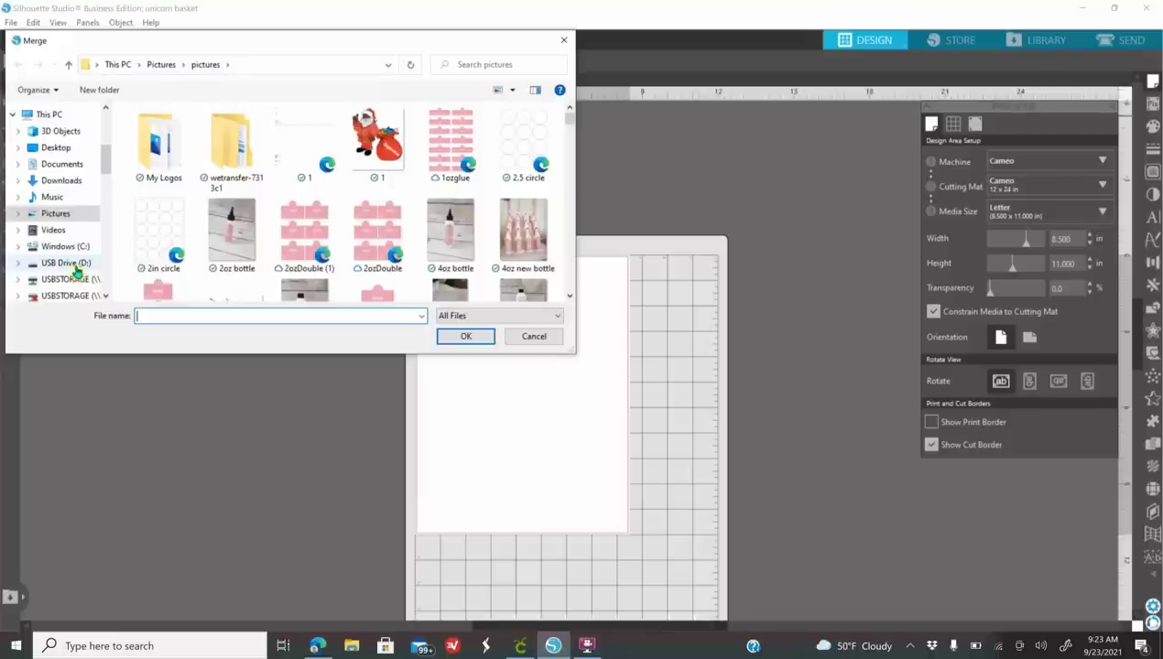
{"action": "left_click", "coordinate": [77, 265]}
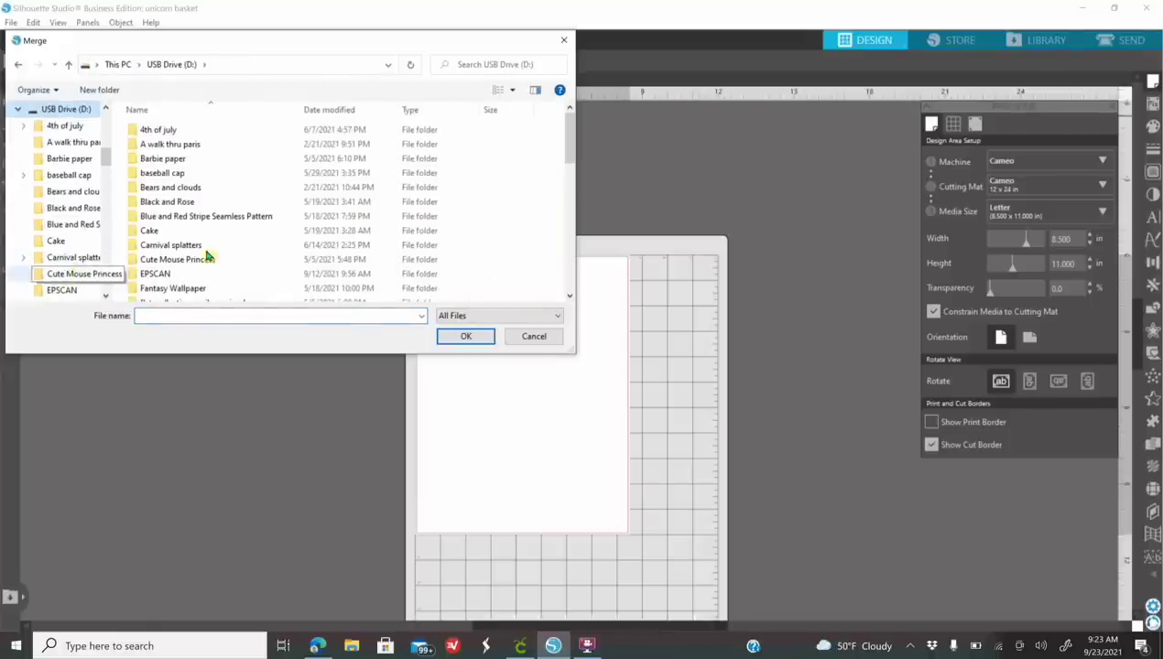
{"action": "scroll", "coordinate": [219, 252], "scroll_direction": "down", "scroll_amount": 1}
{"action": "left_click", "coordinate": [152, 240]}
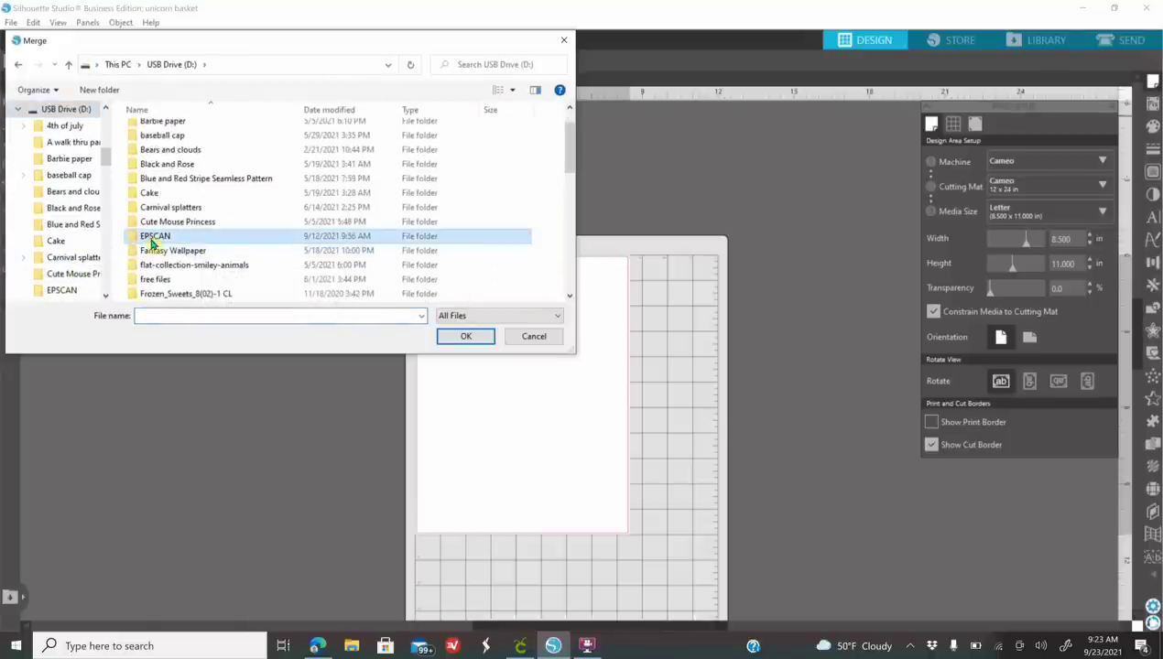
{"action": "double_click", "coordinate": [249, 243]}
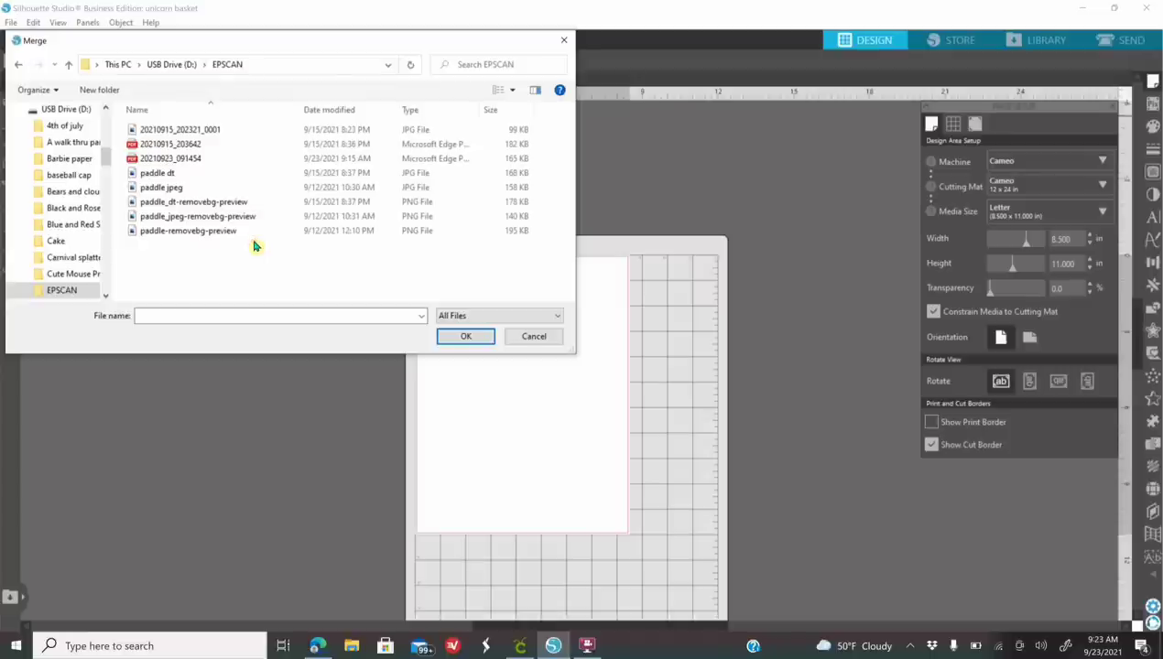
{"action": "left_click_drag", "start_coordinate": [192, 149], "coordinate": [408, 401]}
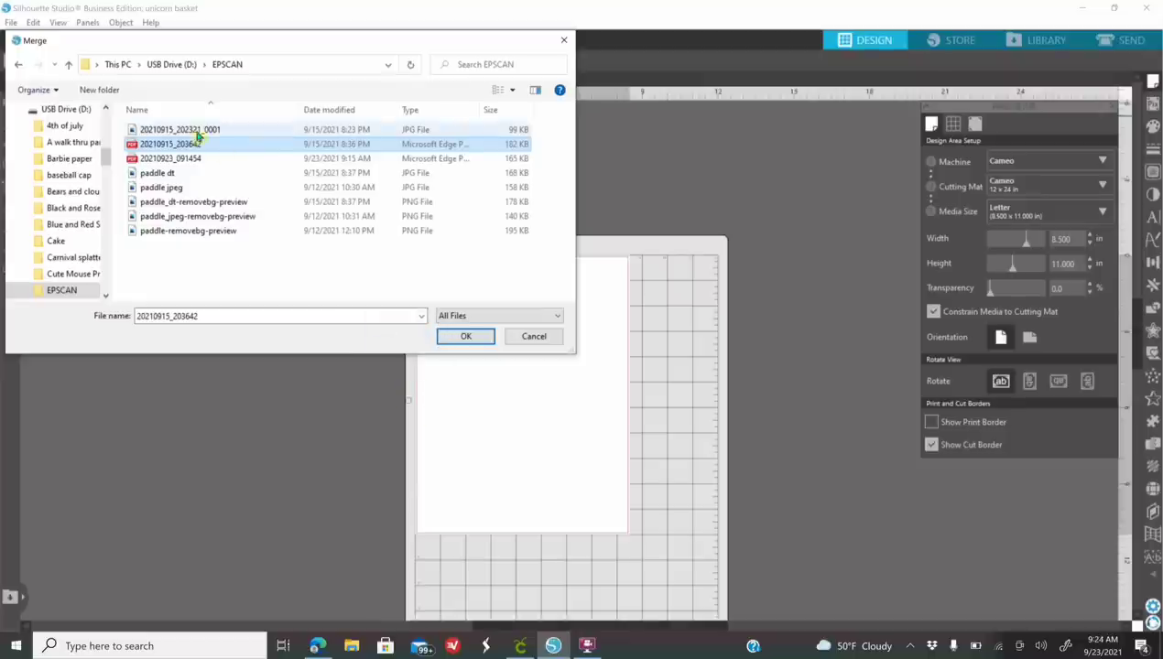
{"action": "left_click", "coordinate": [451, 338]}
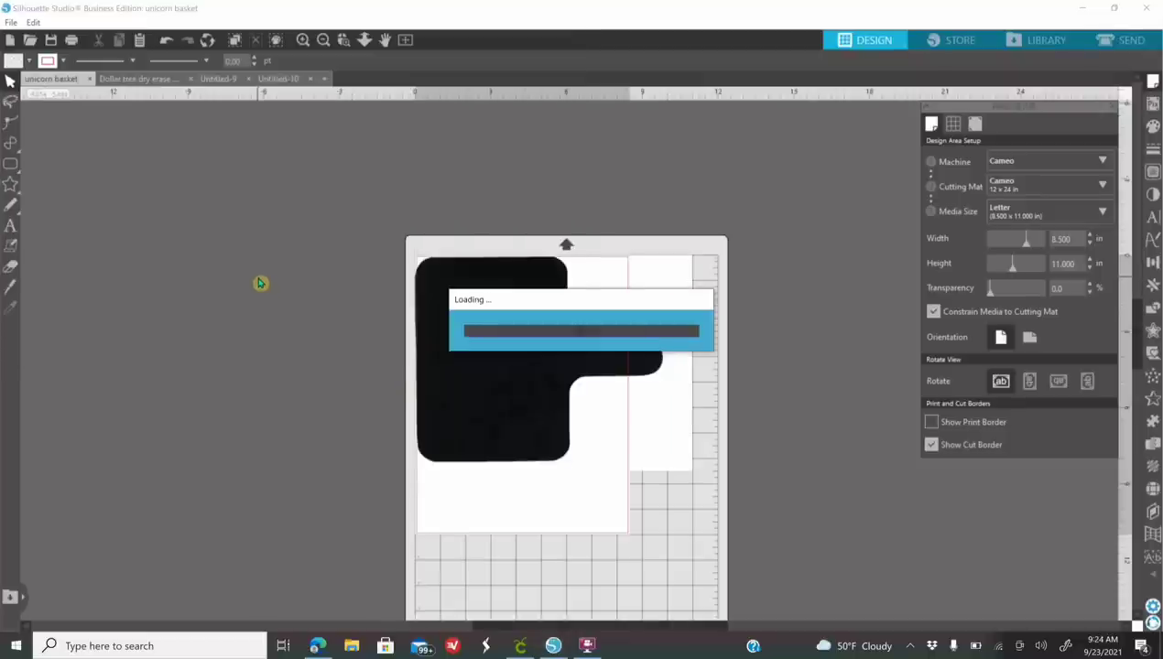
Move the paddle scan off the mat into the empty area beside it and rotate it so the handle points down
{"action": "left_click_drag", "start_coordinate": [507, 383], "coordinate": [241, 311]}
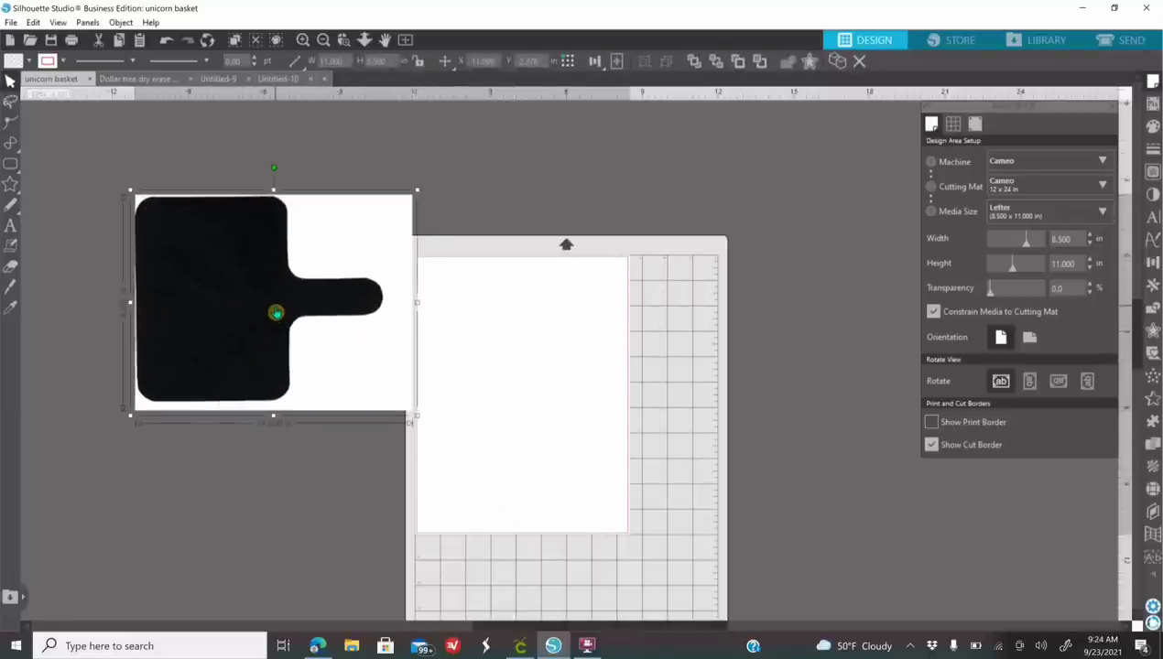
{"action": "left_click_drag", "start_coordinate": [273, 166], "coordinate": [355, 213]}
{"action": "left_click_drag", "start_coordinate": [386, 278], "coordinate": [390, 302]}
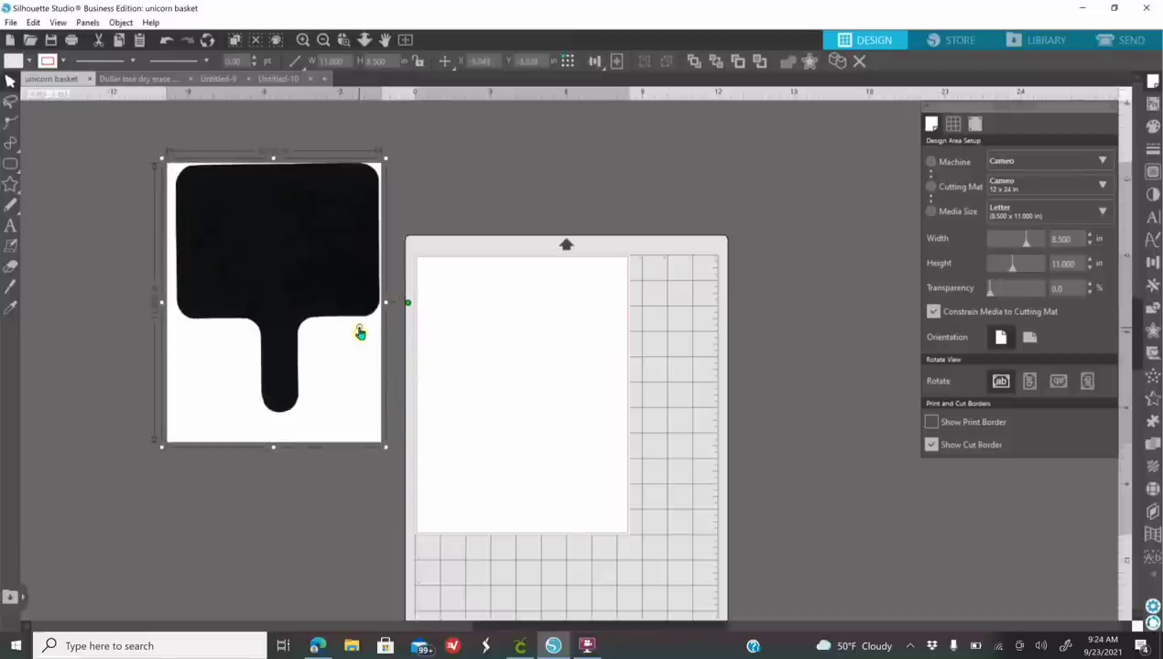
{"action": "left_click_drag", "start_coordinate": [358, 330], "coordinate": [356, 368]}
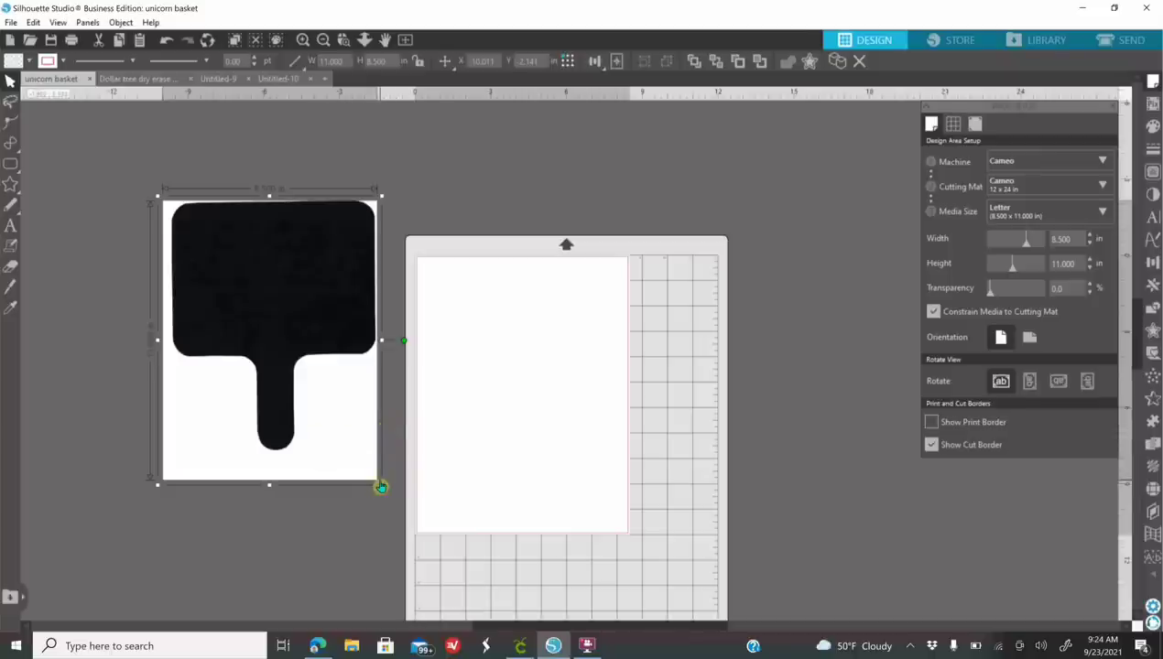
Enlarge the paddle scan over the page and try sizing it to 8.5 in width and 11 in height
{"action": "left_click_drag", "start_coordinate": [380, 486], "coordinate": [344, 492]}
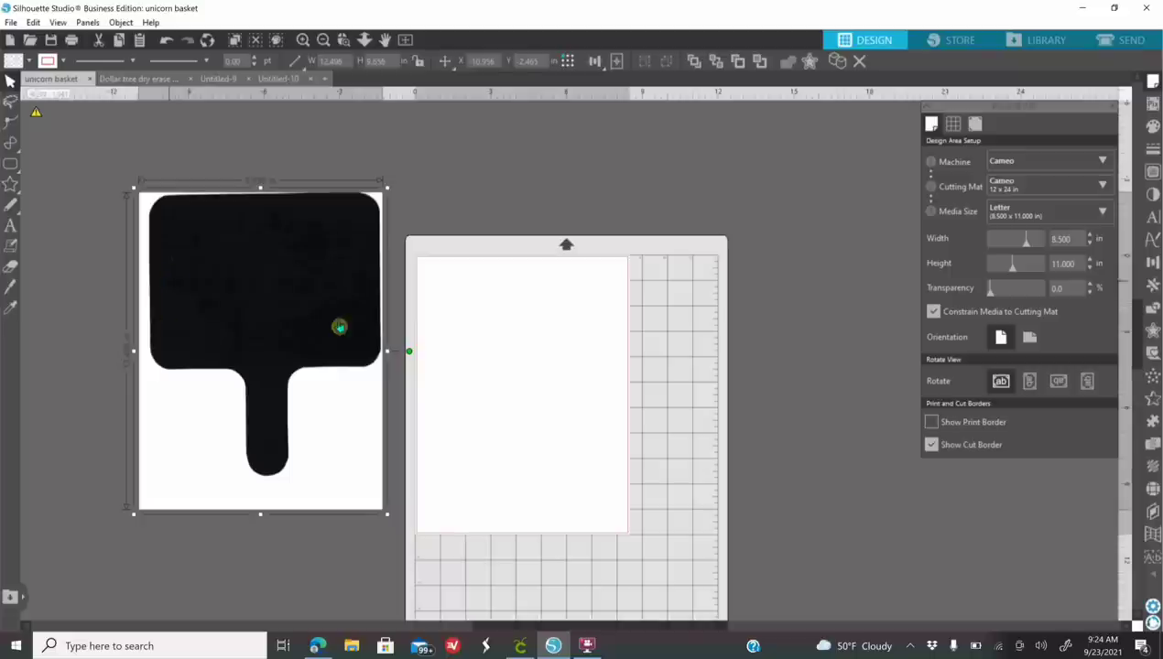
{"action": "left_click_drag", "start_coordinate": [309, 322], "coordinate": [501, 390]}
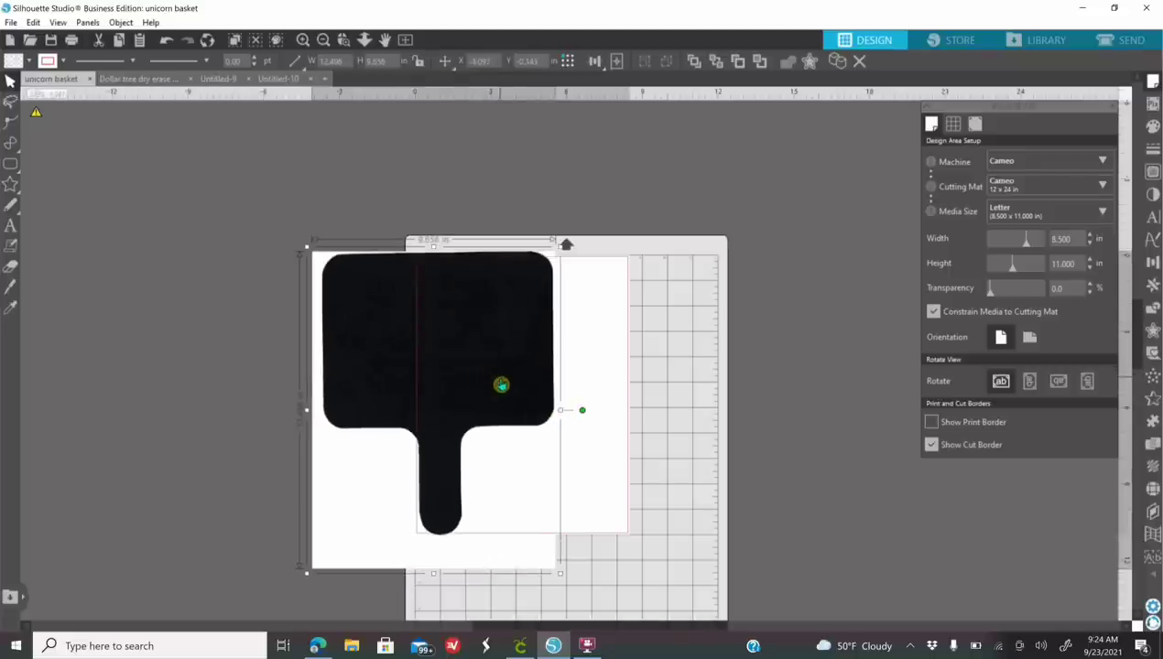
{"action": "left_click", "coordinate": [333, 61]}
{"action": "key", "text": "Return"}
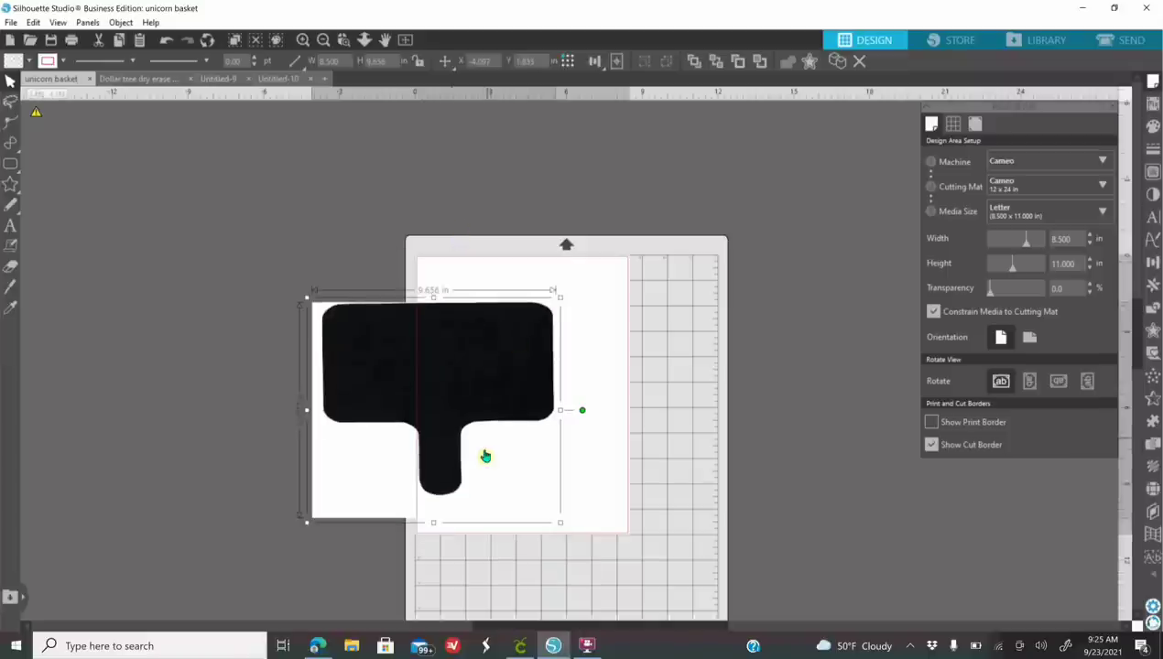
{"action": "left_click", "coordinate": [390, 63]}
{"action": "key", "text": "Return"}
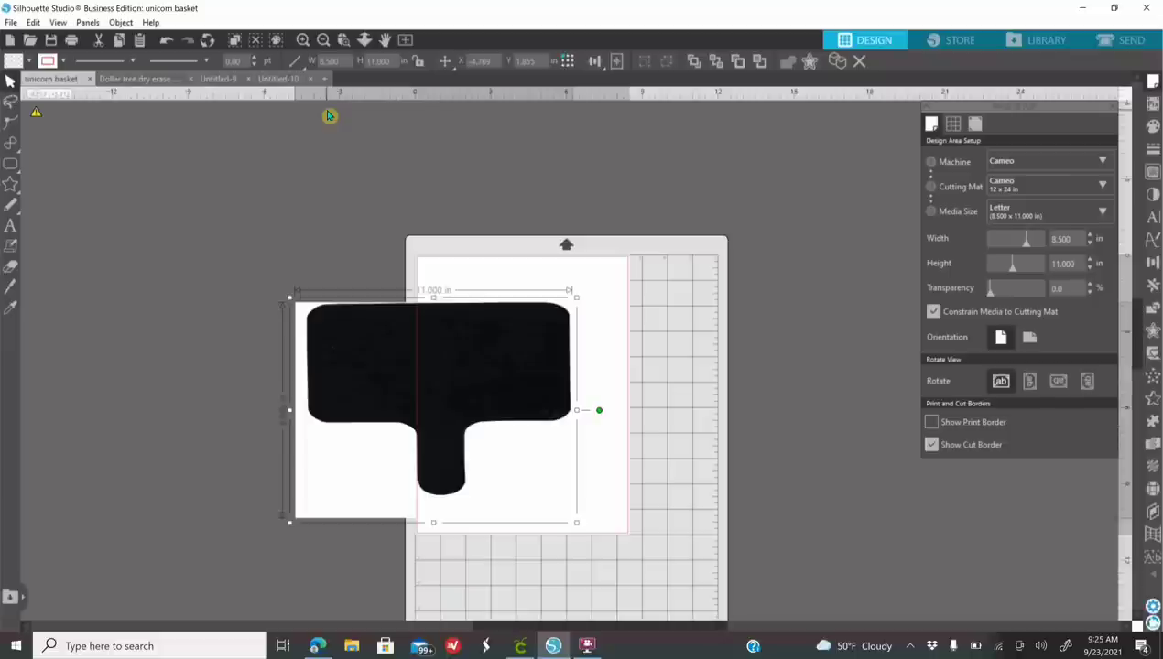
Set the paddle scan's width to 11 in and its height to 8.5 in
{"action": "left_click", "coordinate": [336, 60]}
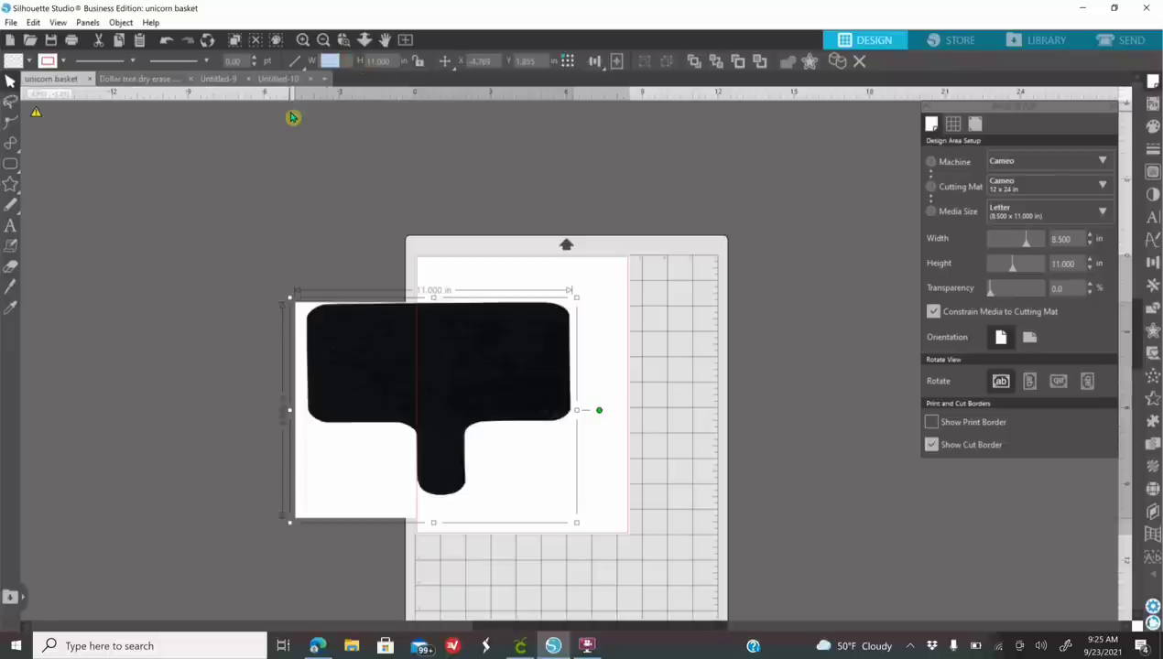
{"action": "type", "text": "11"}
{"action": "key", "text": "Return"}
{"action": "left_click", "coordinate": [383, 61]}
{"action": "type", "text": "8.5"}
{"action": "key", "text": "Return"}
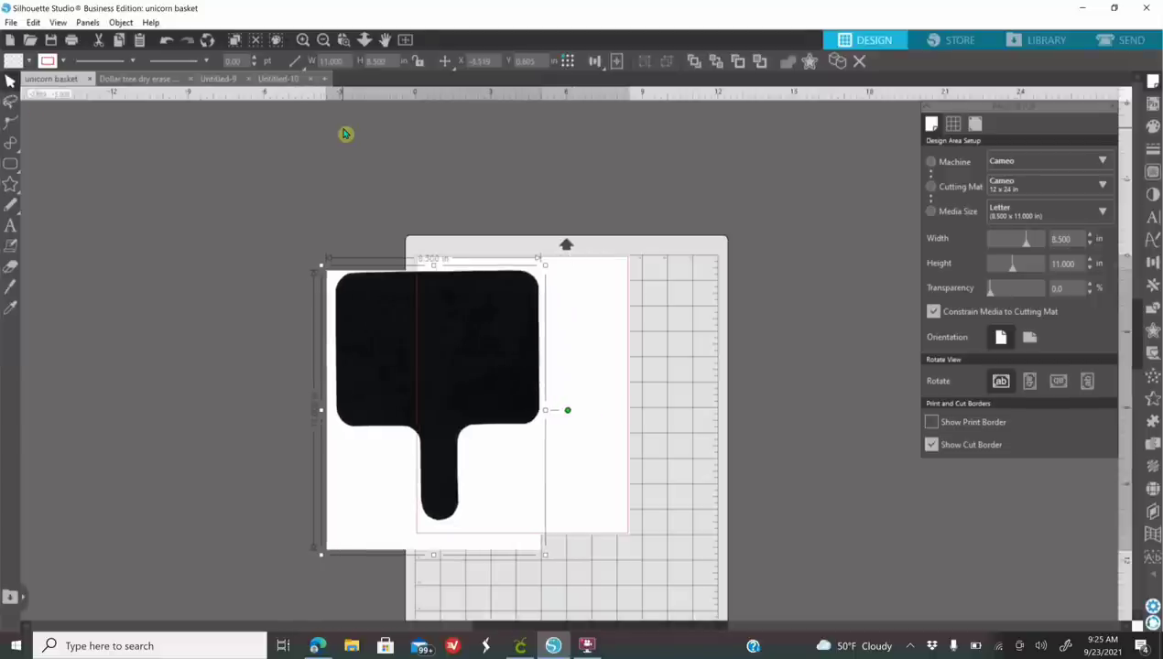
Center the paddle scan on the page, shift it slightly downward and deselect it
{"action": "left_click_drag", "start_coordinate": [362, 359], "coordinate": [378, 348]}
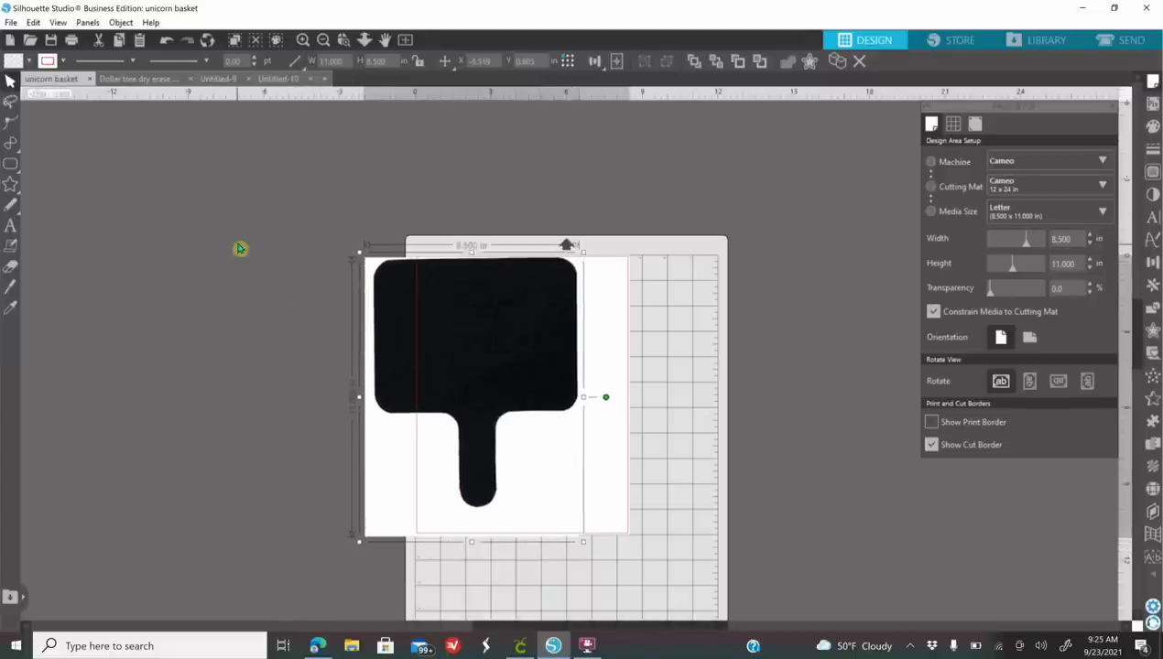
{"action": "left_click", "coordinate": [1155, 264]}
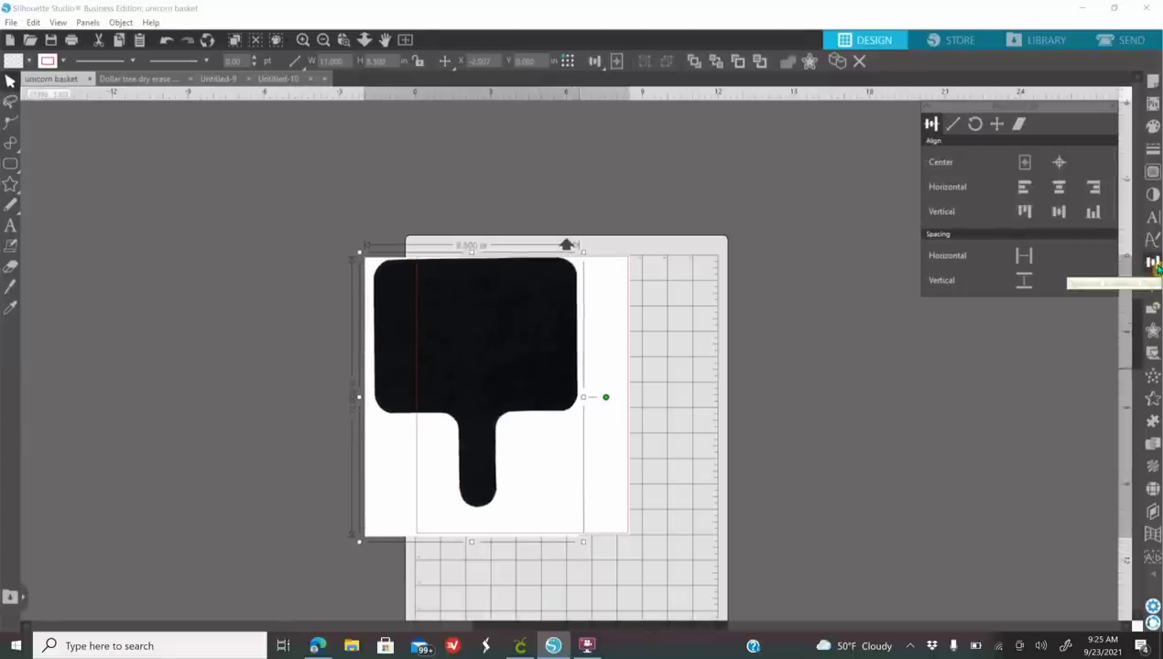
{"action": "left_click", "coordinate": [1060, 162]}
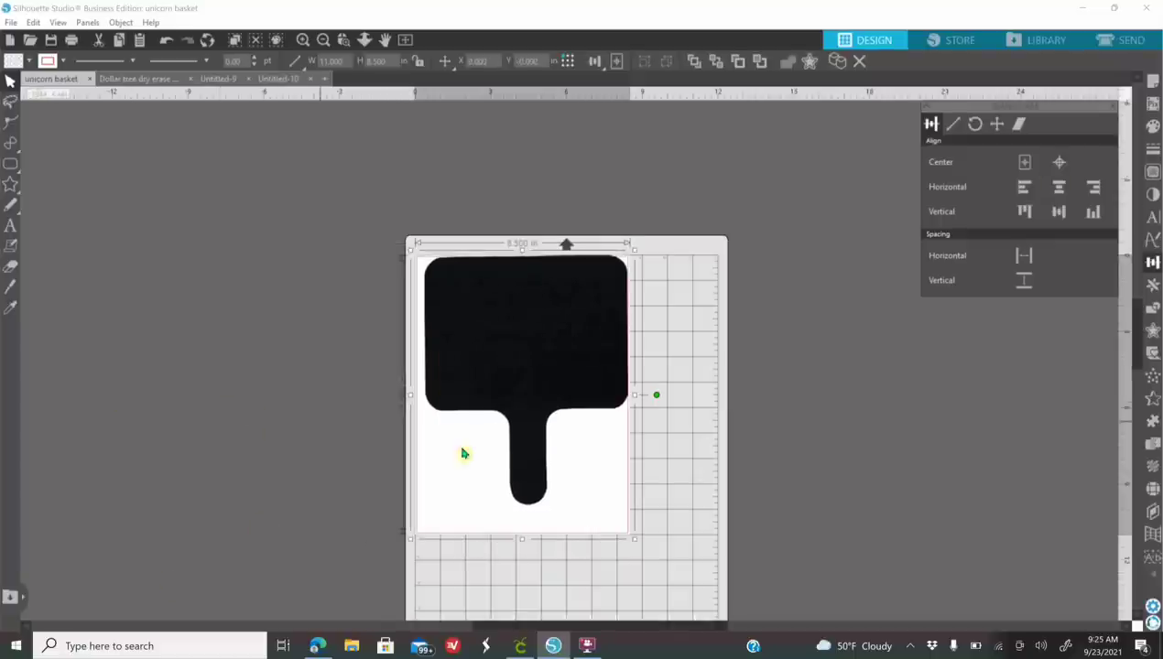
{"action": "left_click_drag", "start_coordinate": [542, 420], "coordinate": [542, 442]}
{"action": "left_click", "coordinate": [893, 477]}
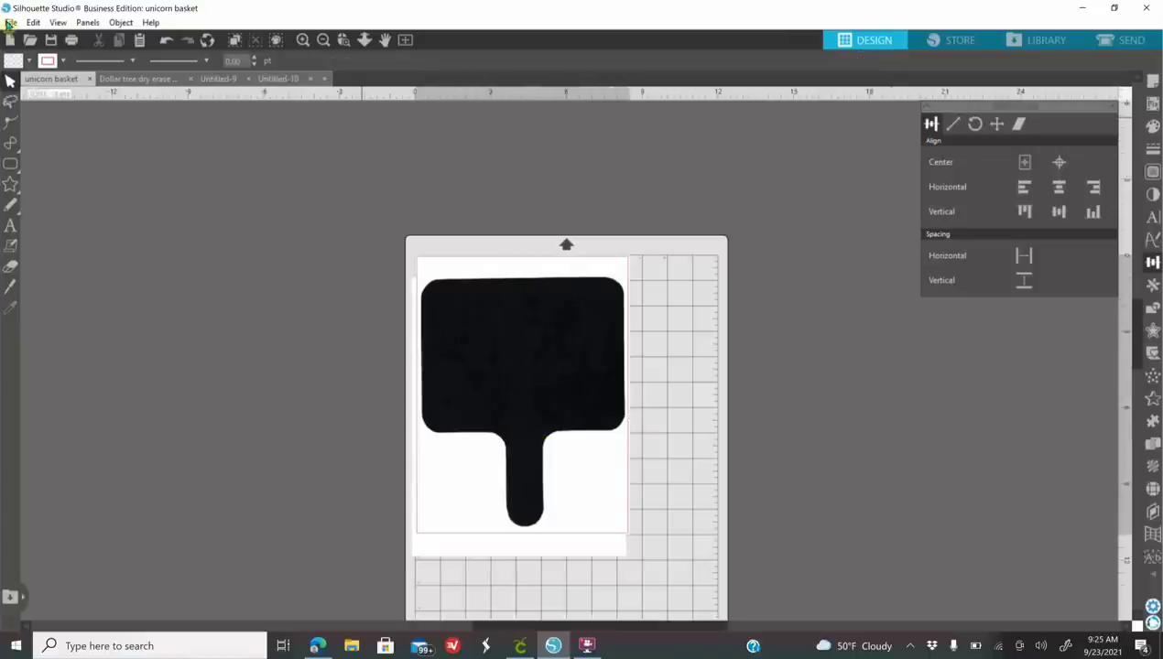
{"action": "left_click", "coordinate": [11, 22]}
{"action": "left_click", "coordinate": [70, 116]}
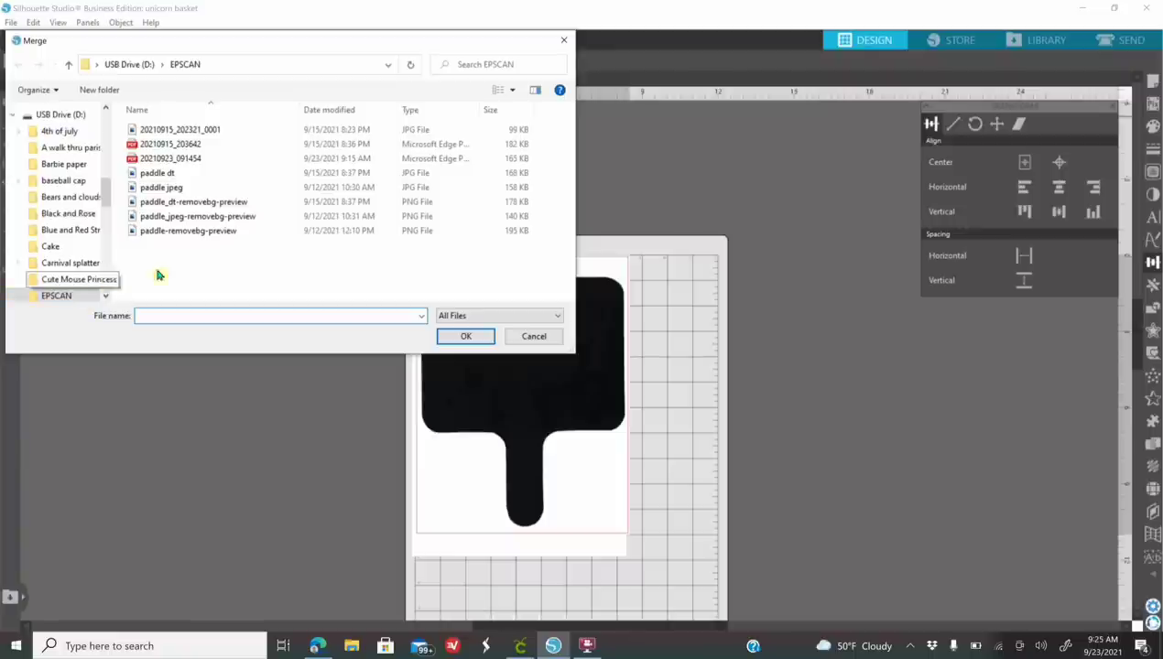
{"action": "left_click", "coordinate": [565, 40]}
Try saving the design as a JPEG in the EPSCAN folder, entering padd as the file name
{"action": "left_click", "coordinate": [10, 22]}
{"action": "mouse_move", "coordinate": [60, 149]}
{"action": "left_click", "coordinate": [255, 154]}
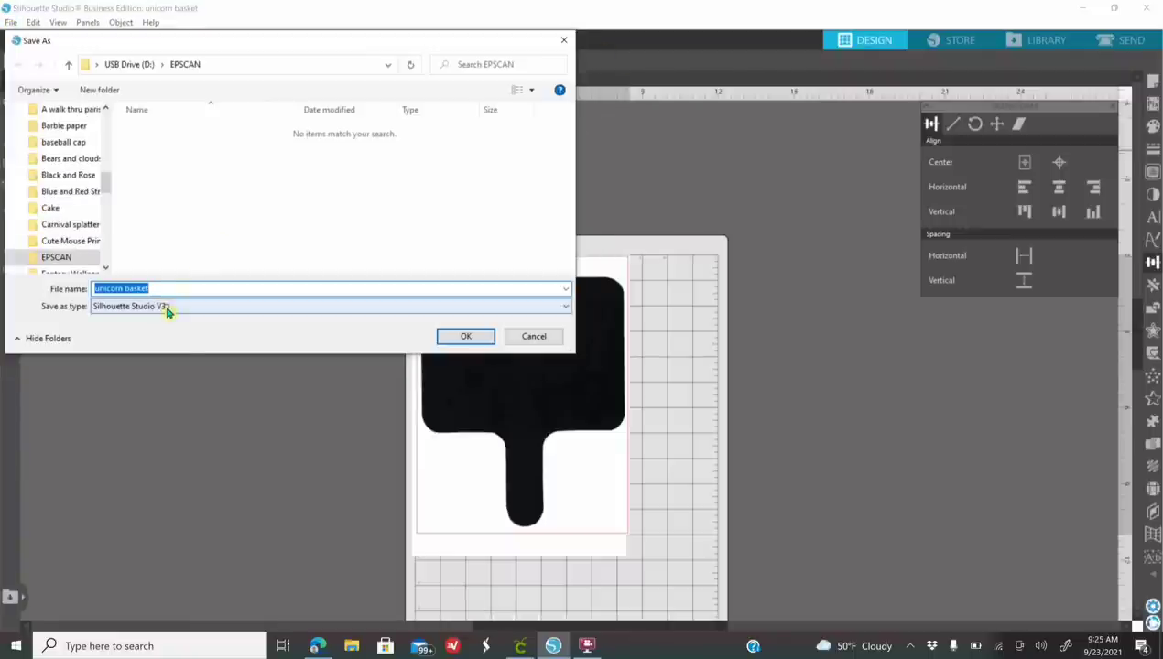
{"action": "left_click", "coordinate": [166, 307]}
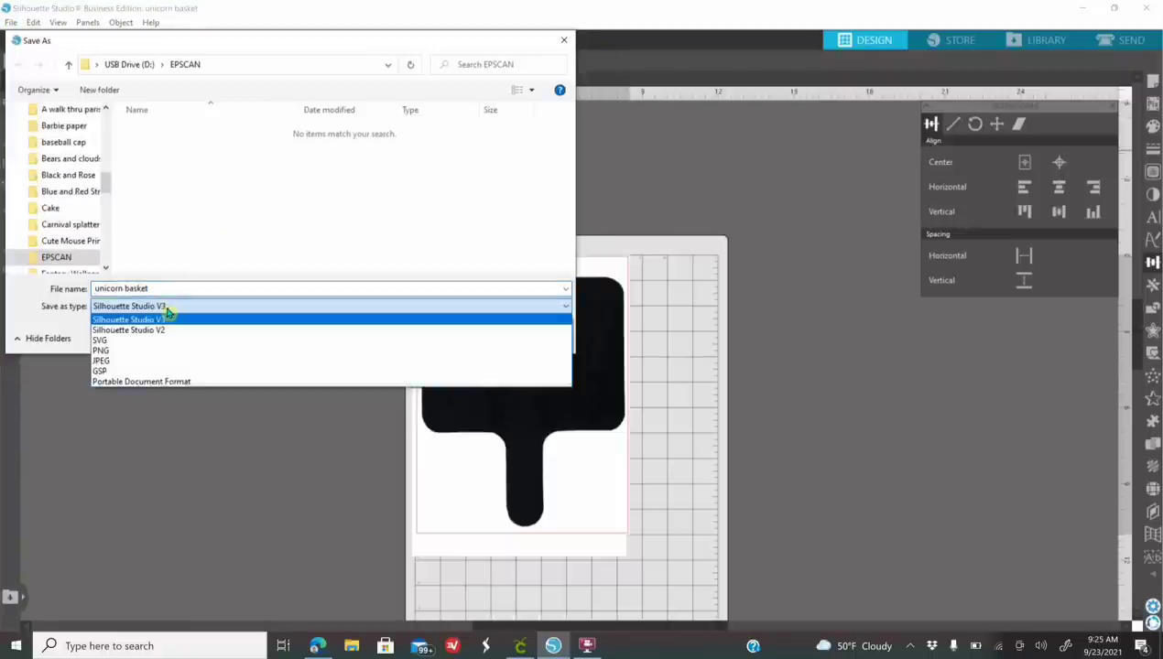
{"action": "left_click", "coordinate": [127, 363]}
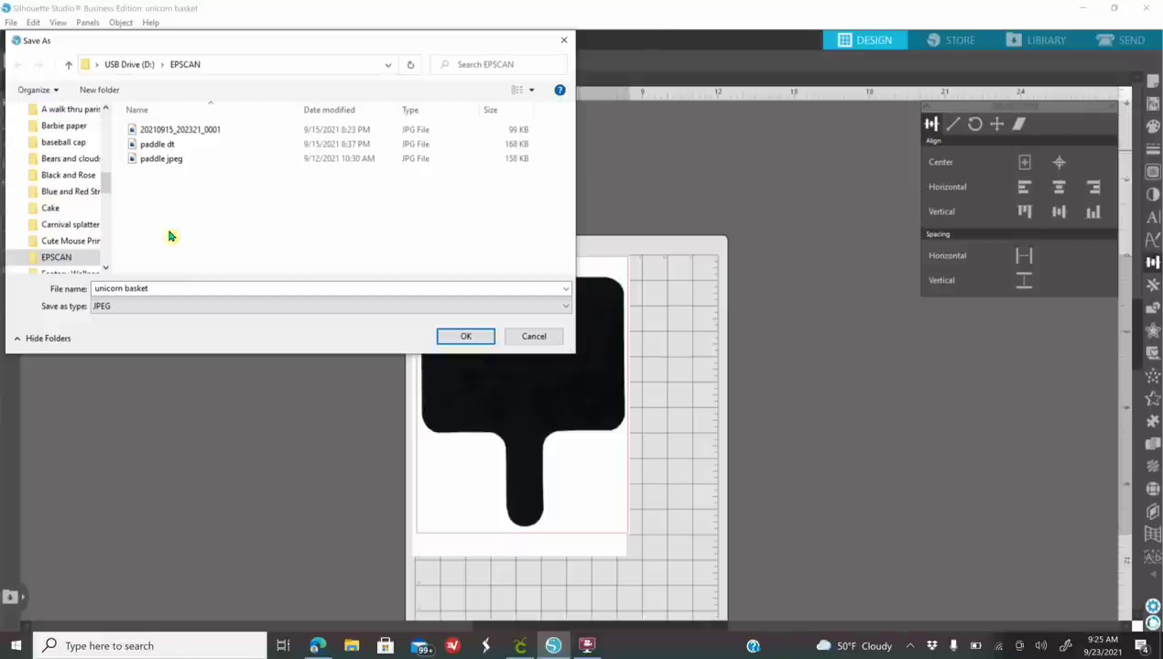
{"action": "type", "text": "padd"}
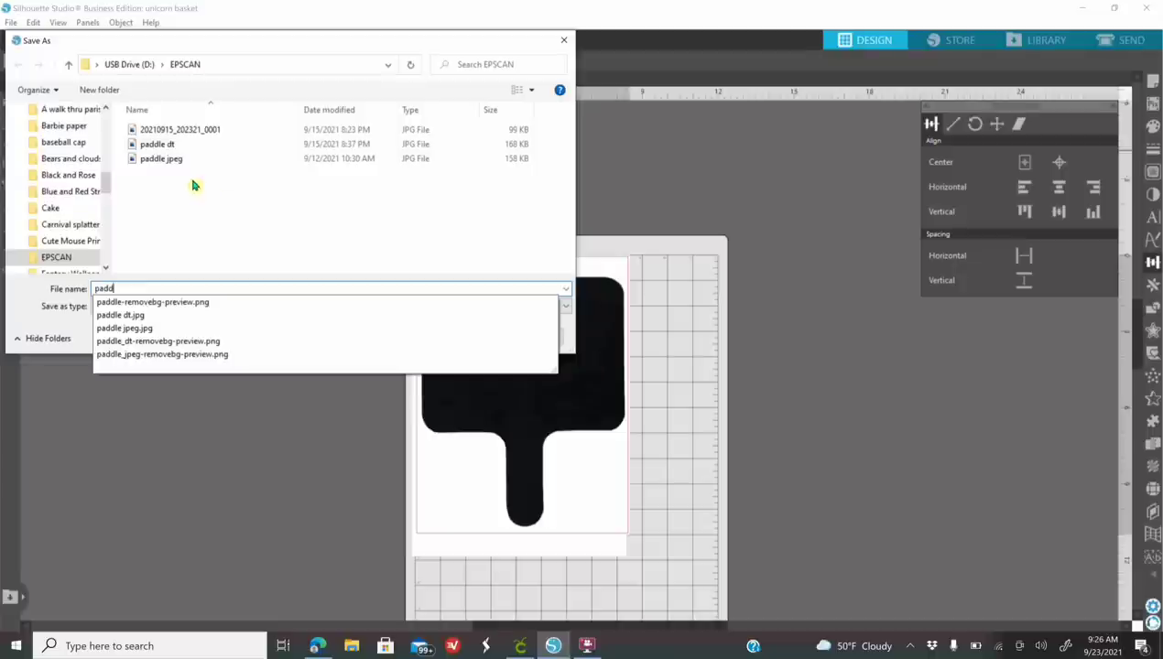
{"action": "left_click", "coordinate": [563, 40]}
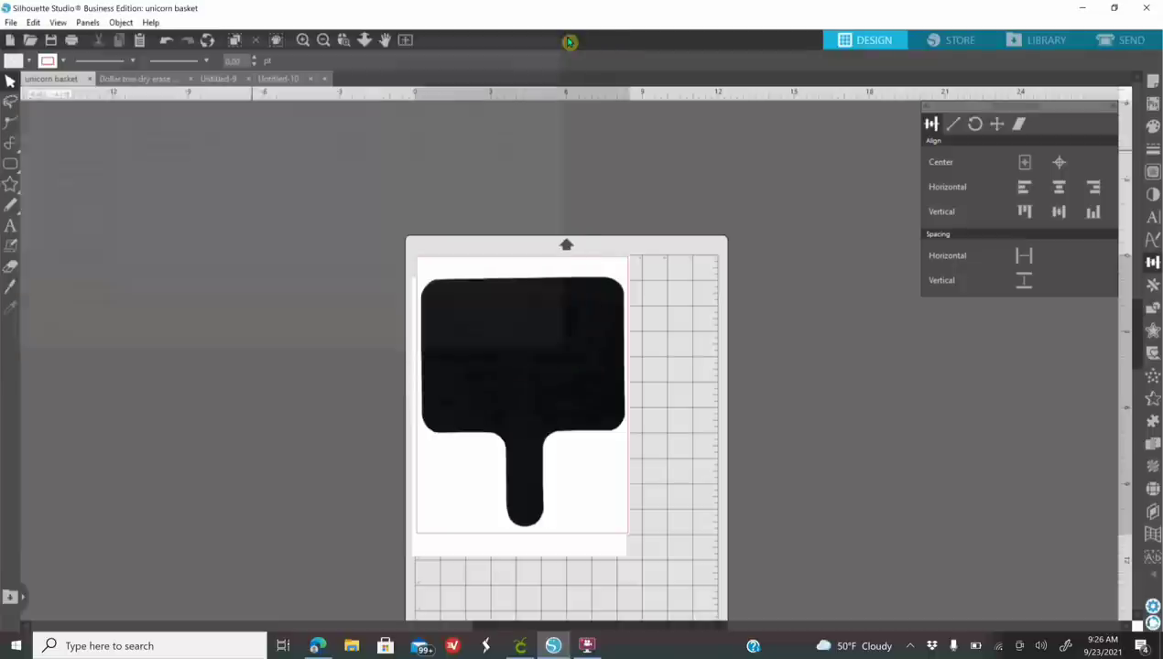
Switch to the Edge browser, search for remove bg in a new tab and open the remove.bg website
{"action": "left_click", "coordinate": [318, 646]}
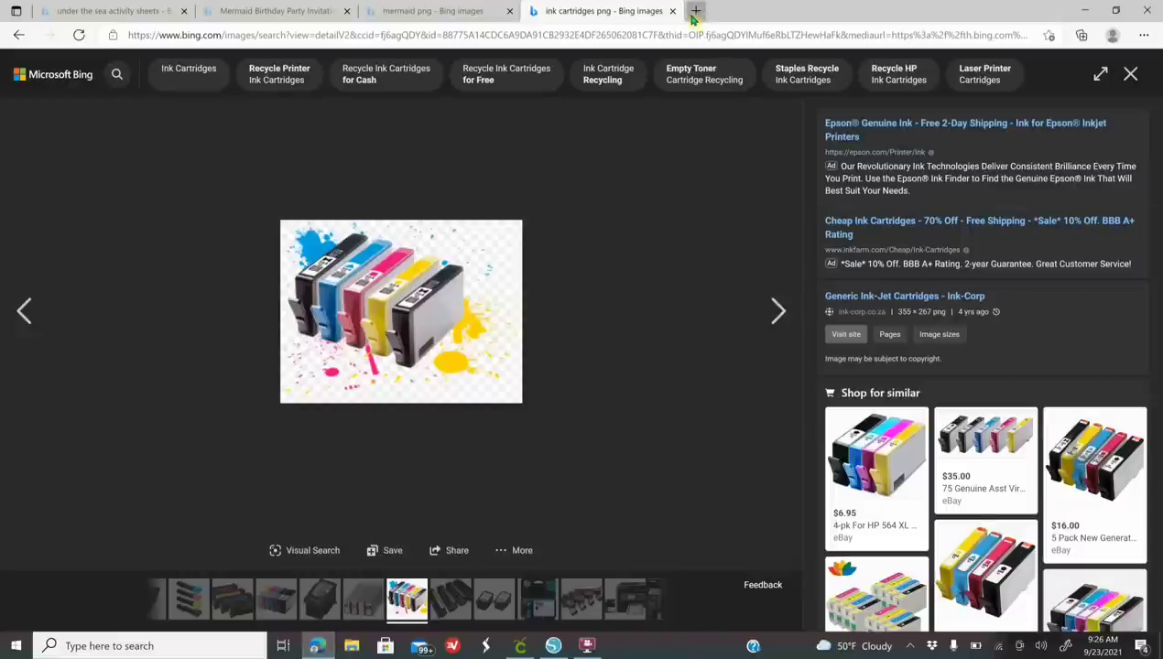
{"action": "left_click", "coordinate": [695, 13]}
{"action": "left_click", "coordinate": [374, 108]}
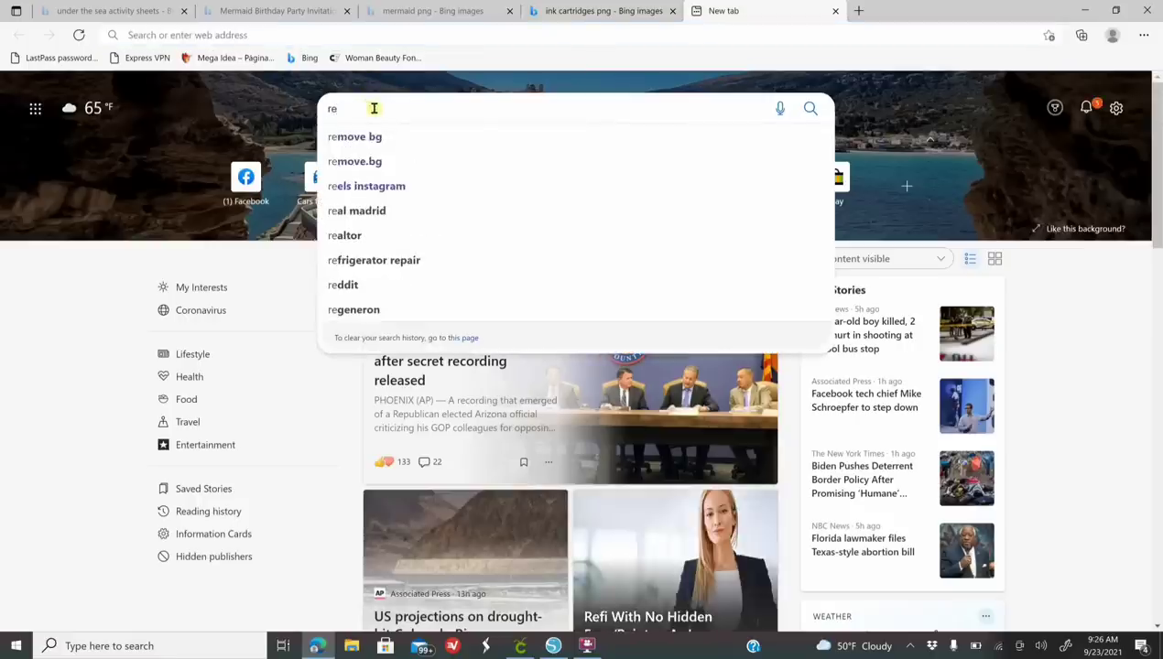
{"action": "left_click", "coordinate": [373, 137]}
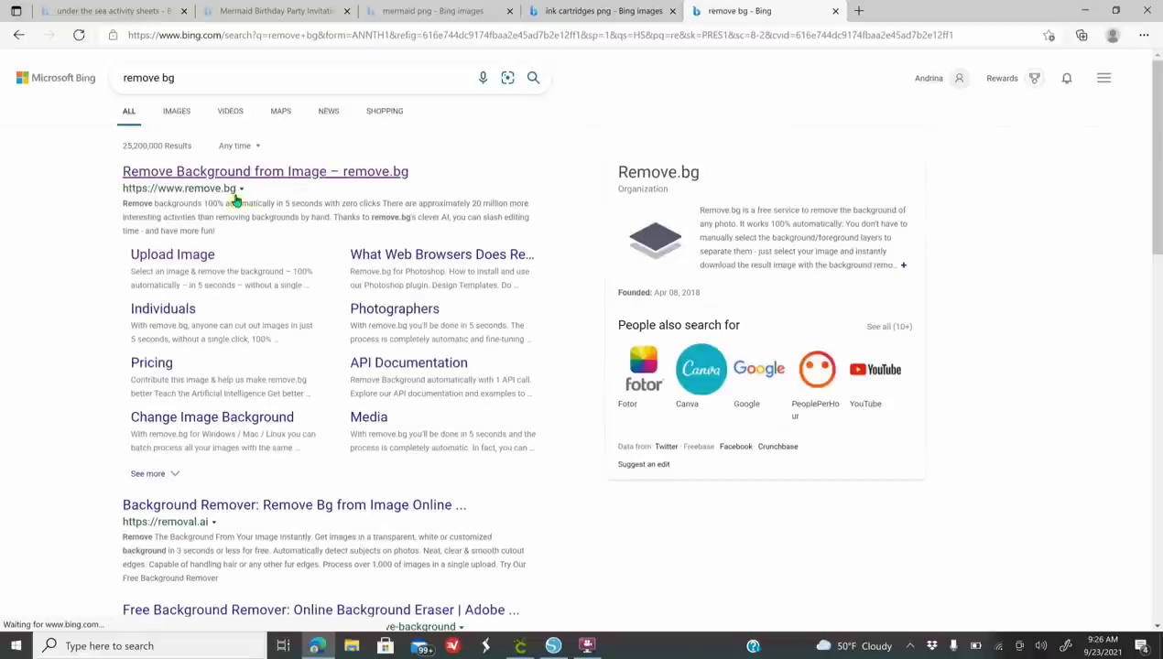
{"action": "left_click", "coordinate": [214, 177]}
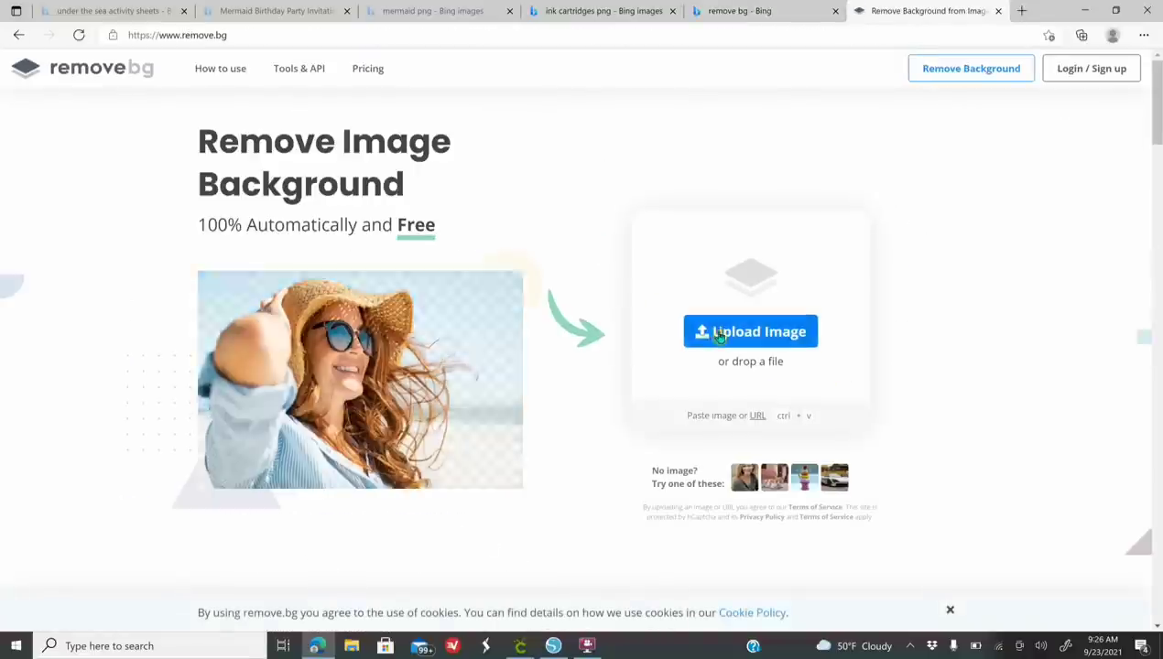
Upload the paddle dt image from the EPSCAN folder on USB Drive (D:) for background removal
{"action": "left_click", "coordinate": [717, 334]}
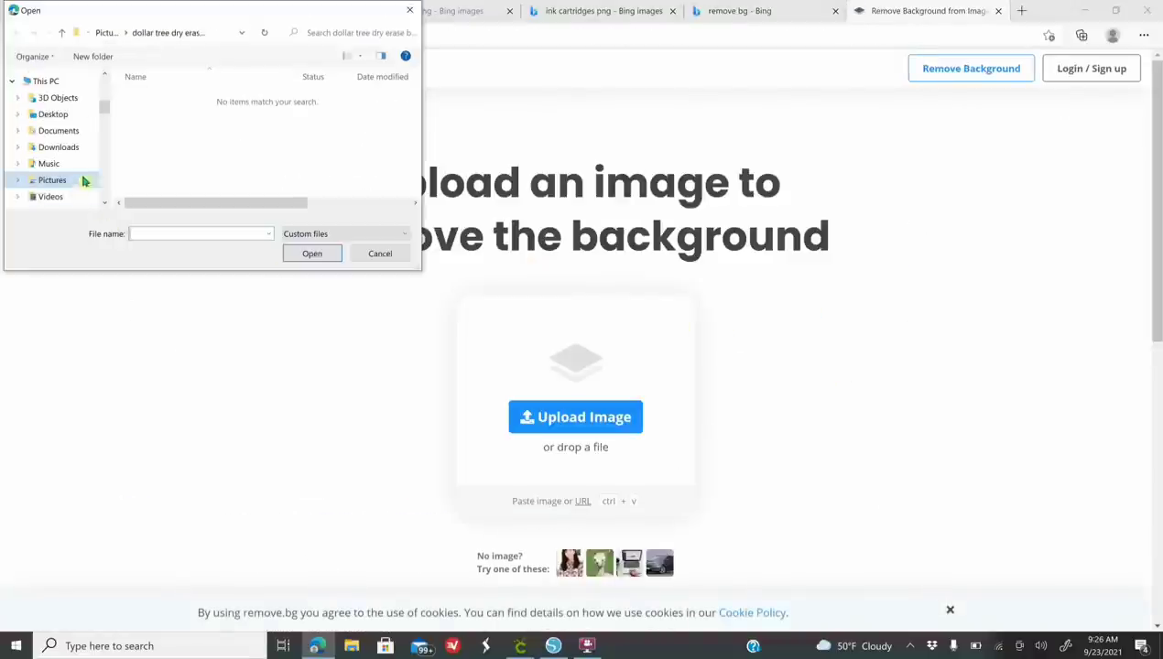
{"action": "scroll", "coordinate": [80, 182], "scroll_direction": "down", "scroll_amount": 3}
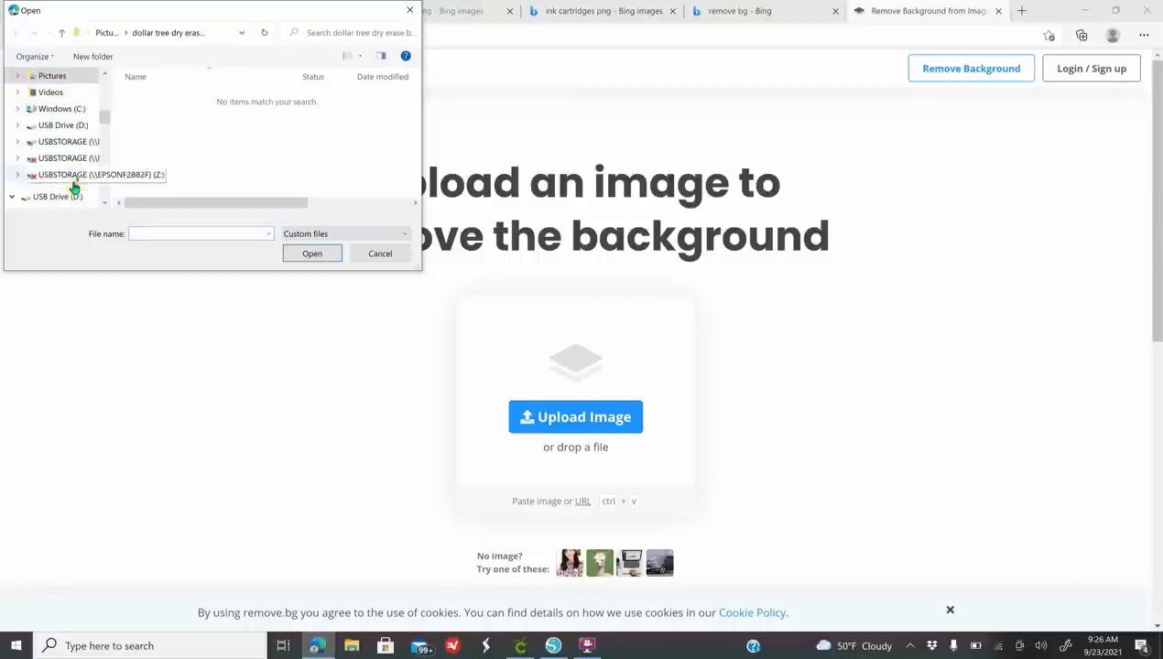
{"action": "left_click", "coordinate": [72, 195]}
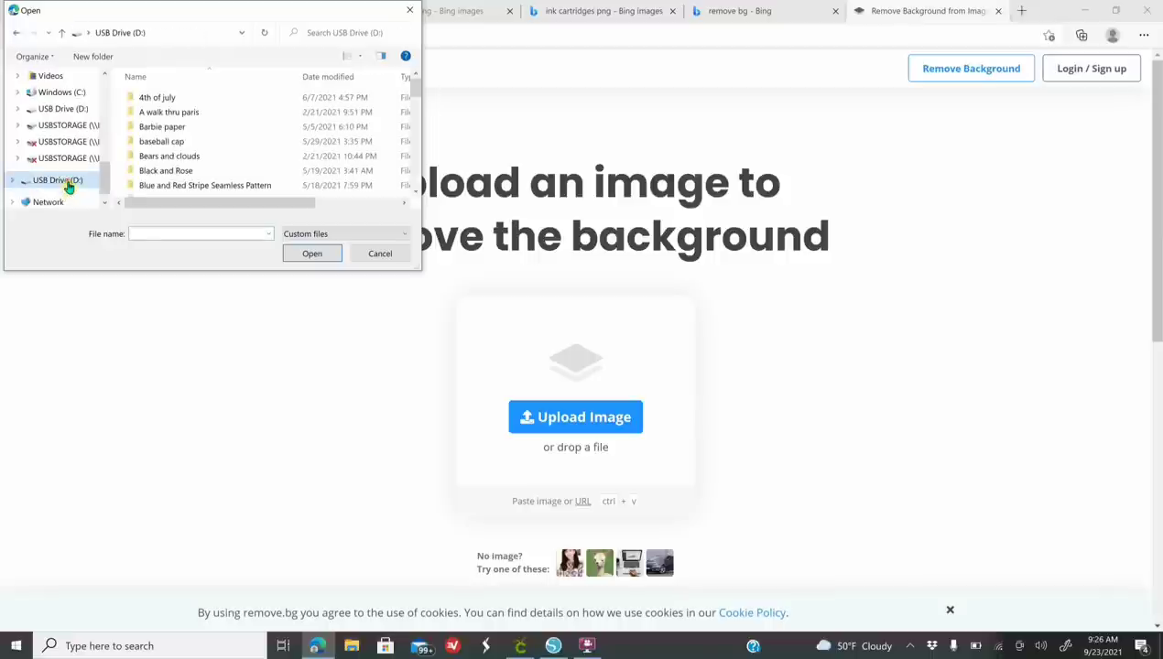
{"action": "scroll", "coordinate": [216, 160], "scroll_direction": "down", "scroll_amount": 4}
{"action": "scroll", "coordinate": [213, 161], "scroll_direction": "down", "scroll_amount": 4}
{"action": "scroll", "coordinate": [206, 165], "scroll_direction": "up", "scroll_amount": 2}
{"action": "scroll", "coordinate": [206, 164], "scroll_direction": "up", "scroll_amount": 5}
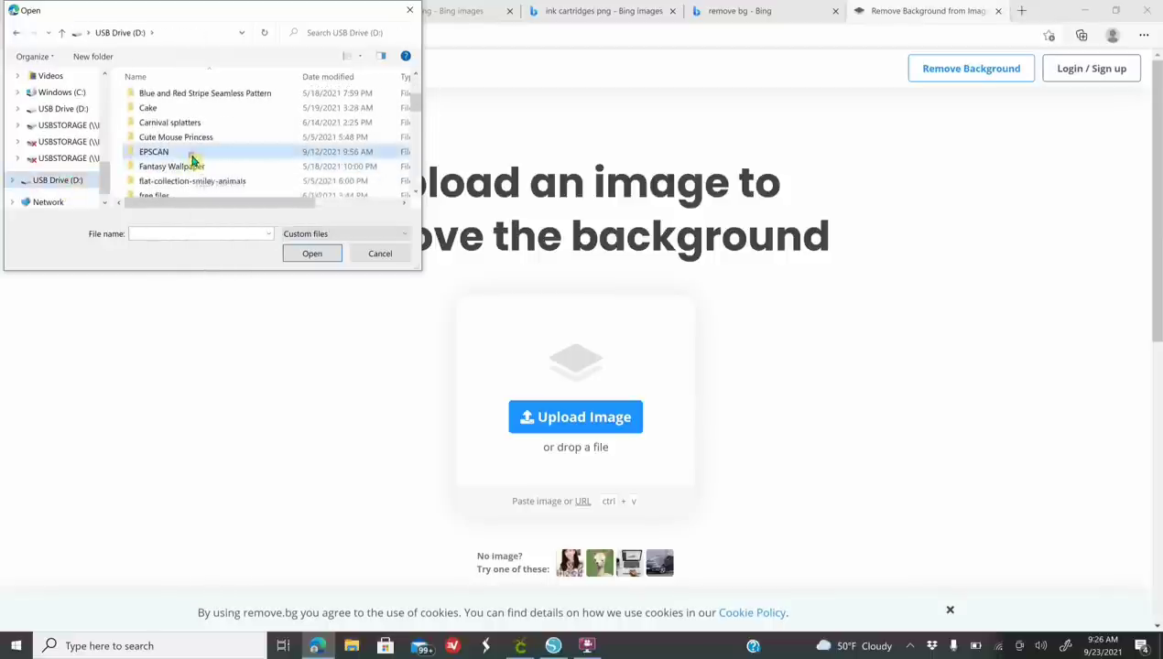
{"action": "left_click", "coordinate": [310, 257]}
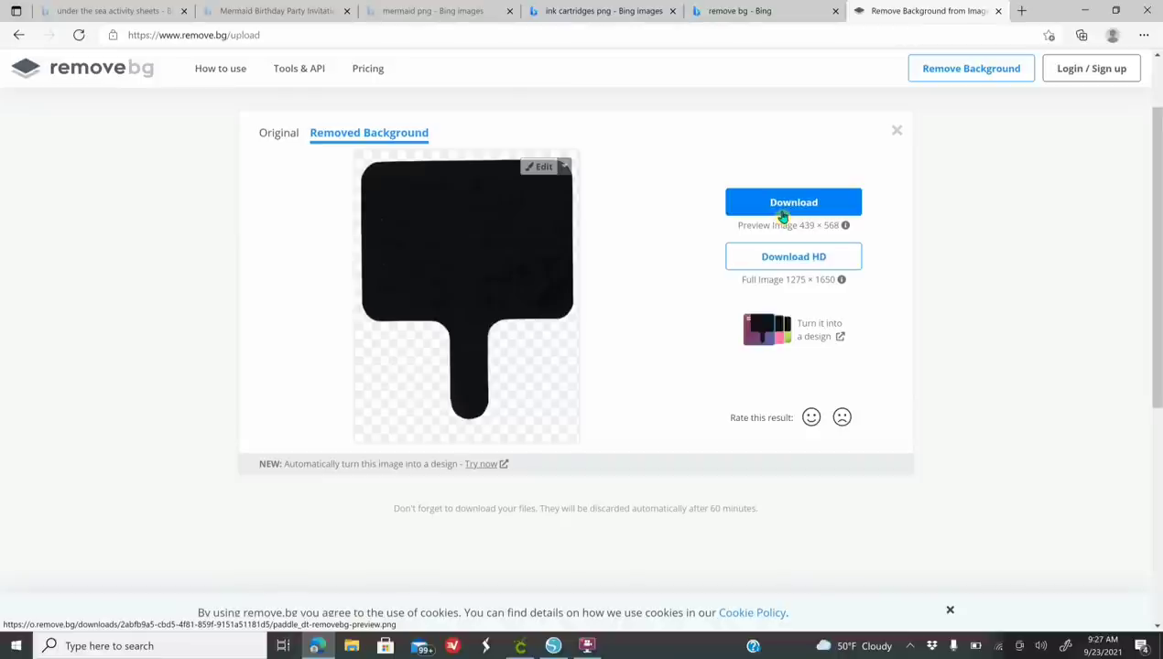
Switch to Silhouette Studio, move the paddle scan off the page and merge paddle_dt-removebg-preview onto the page in its place
{"action": "left_click", "coordinate": [553, 645]}
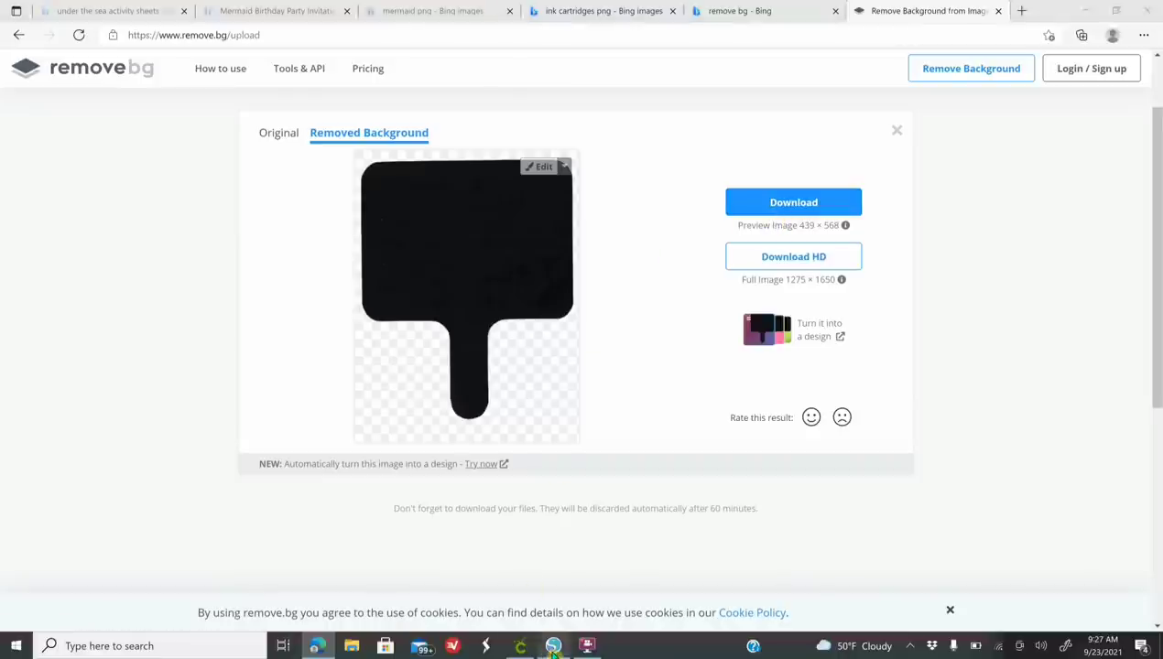
{"action": "left_click_drag", "start_coordinate": [582, 419], "coordinate": [251, 294]}
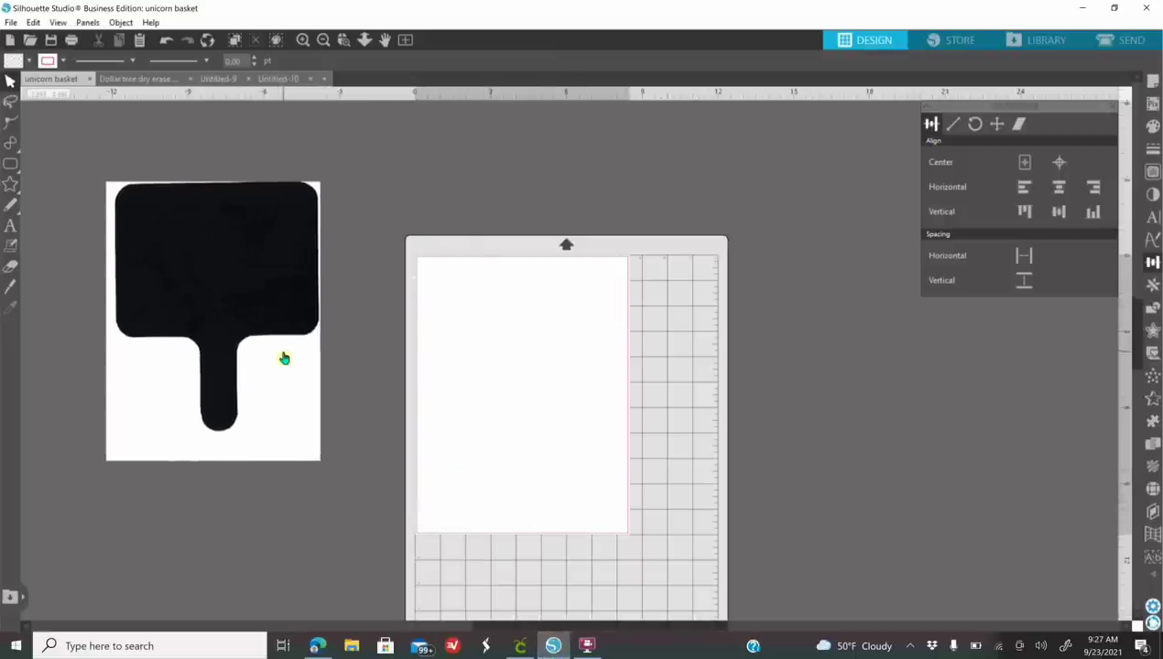
{"action": "left_click", "coordinate": [10, 23]}
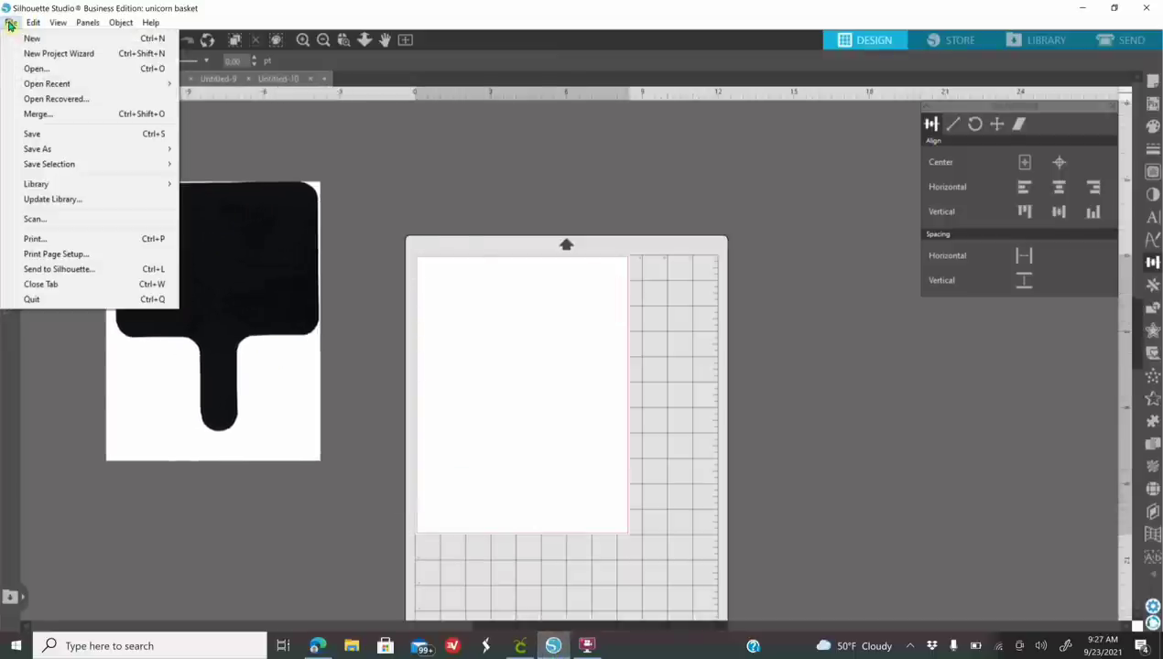
{"action": "left_click", "coordinate": [47, 113]}
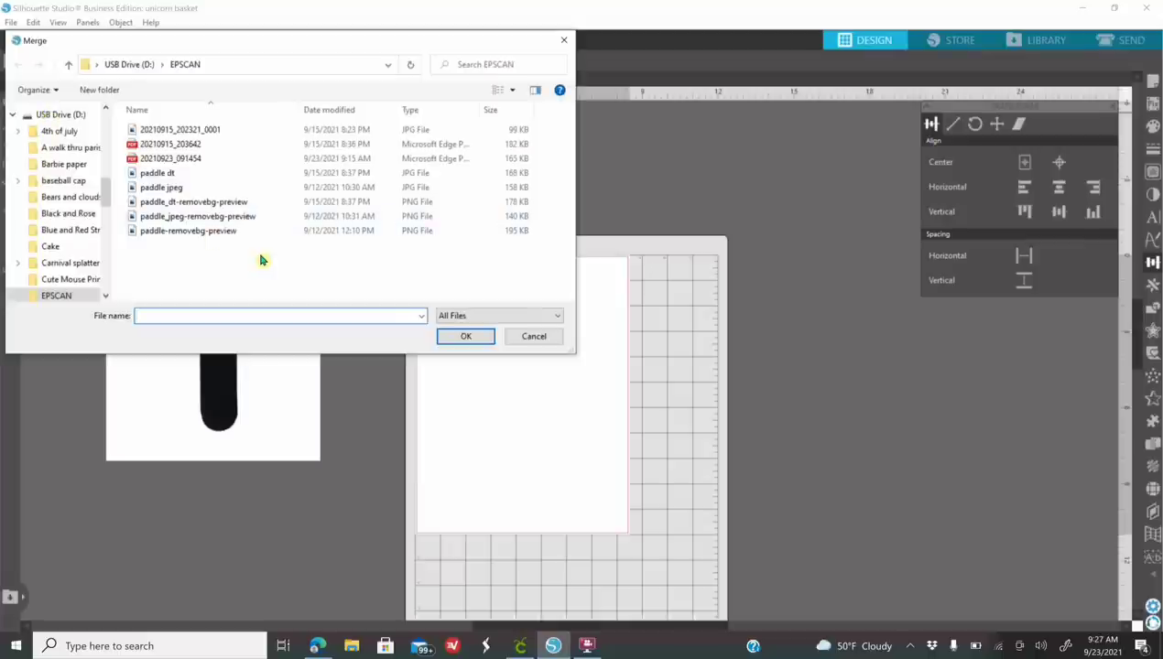
{"action": "left_click", "coordinate": [225, 202]}
{"action": "left_click", "coordinate": [481, 337]}
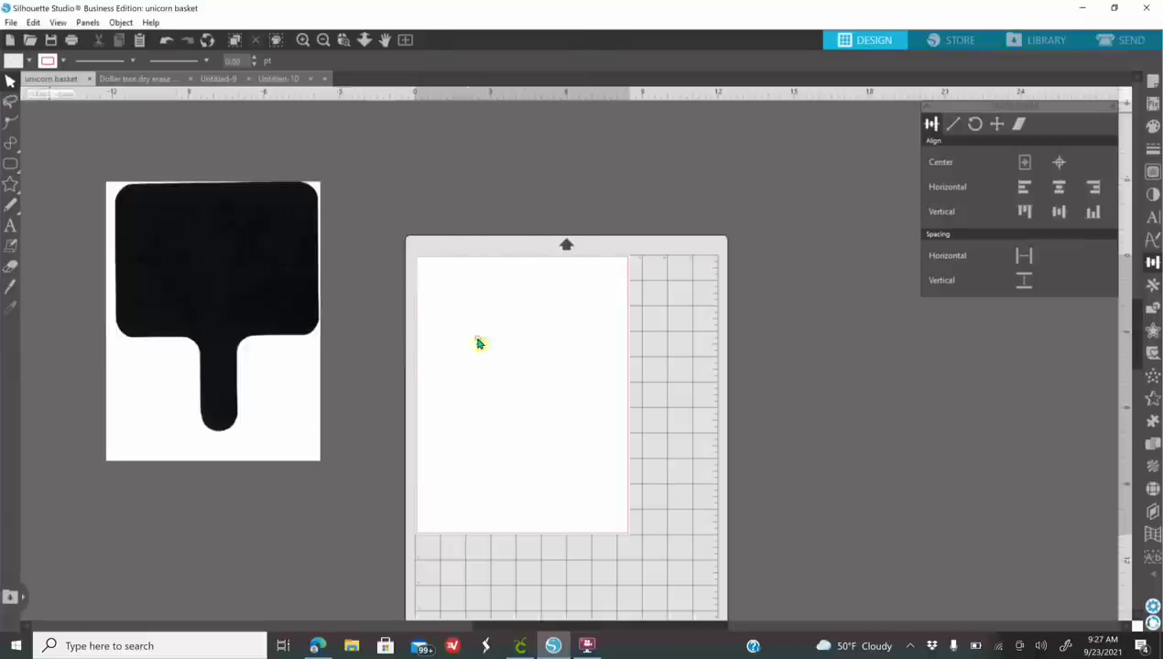
{"action": "left_click_drag", "start_coordinate": [452, 366], "coordinate": [530, 394]}
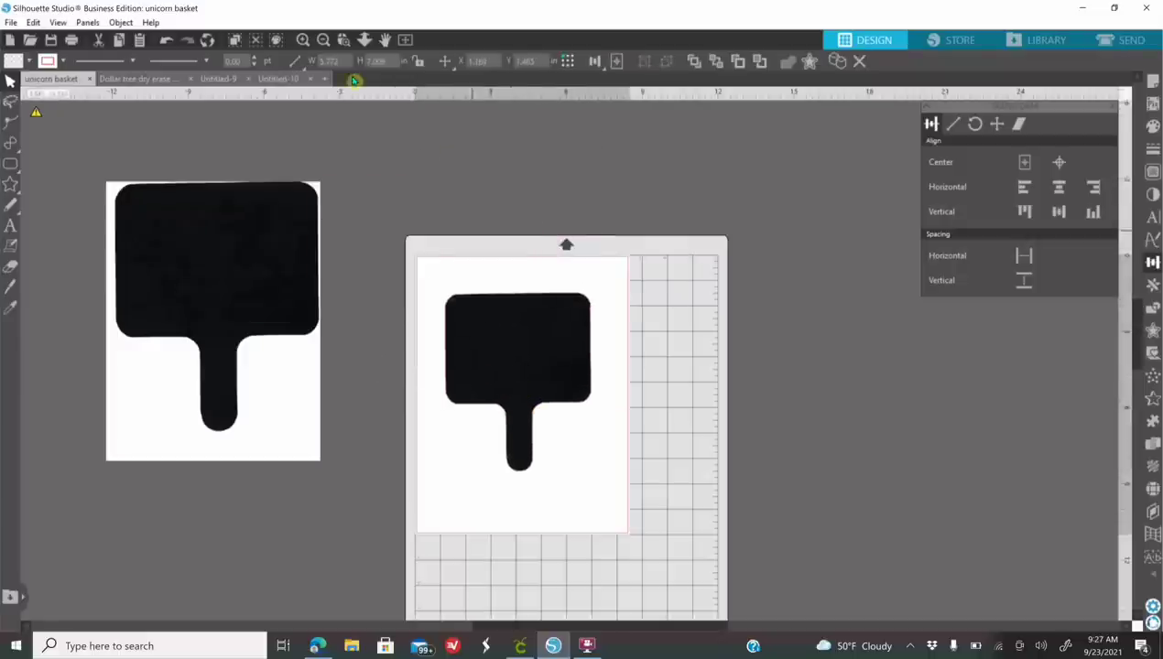
Move the original scan farther from the page and place the background-free paddle between them, off the page
{"action": "left_click", "coordinate": [304, 39]}
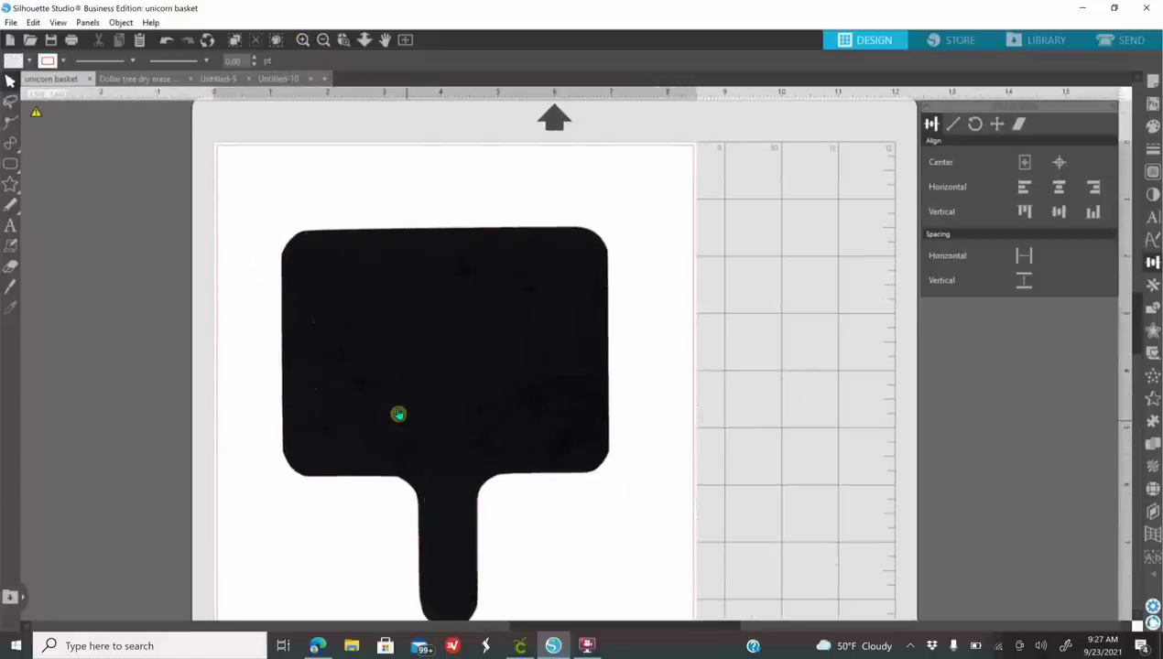
{"action": "left_click", "coordinate": [322, 39]}
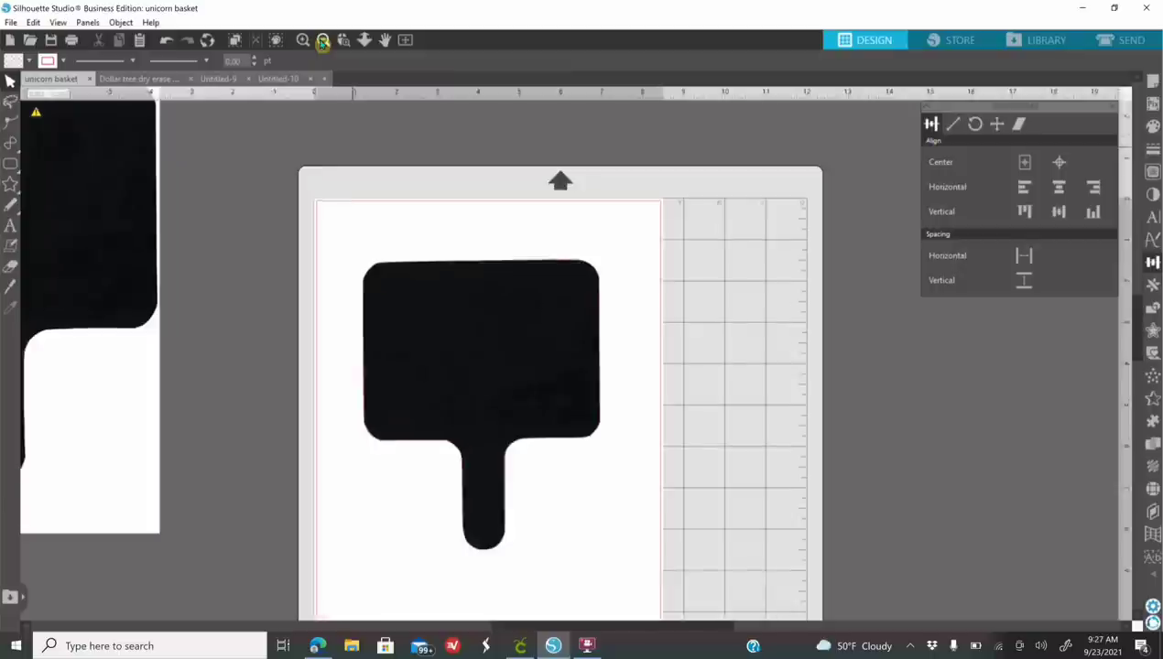
{"action": "left_click_drag", "start_coordinate": [266, 284], "coordinate": [131, 217]}
{"action": "left_click_drag", "start_coordinate": [576, 379], "coordinate": [379, 267]}
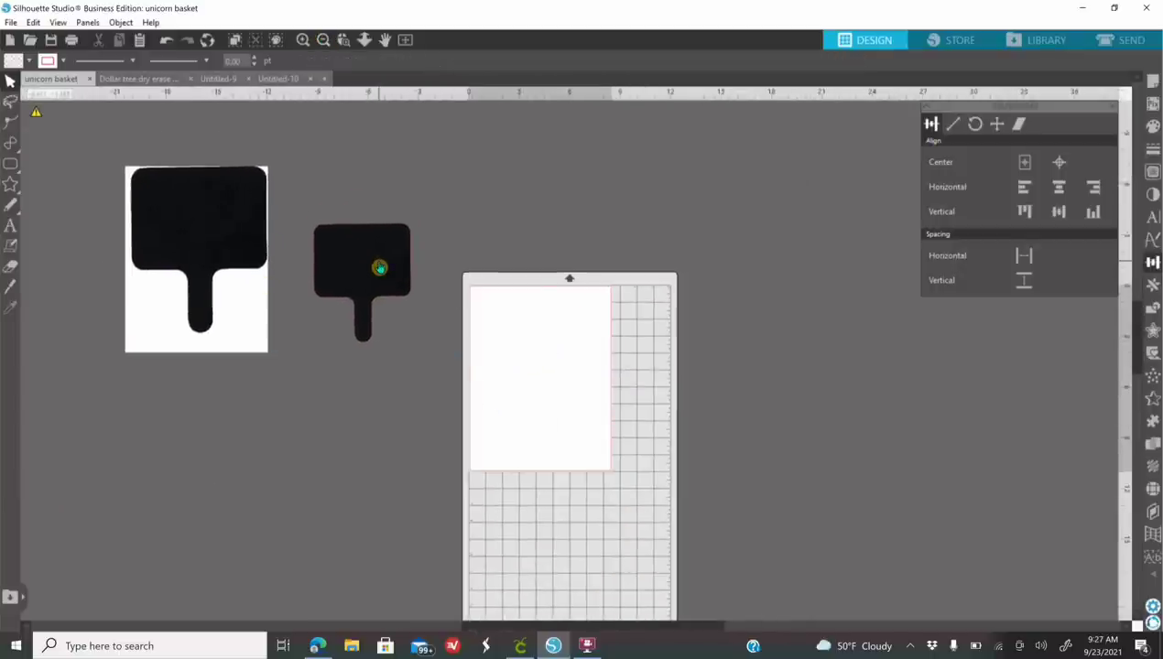
Try several fill colors on the background-free paddle and finish with green
{"action": "left_click", "coordinate": [379, 268]}
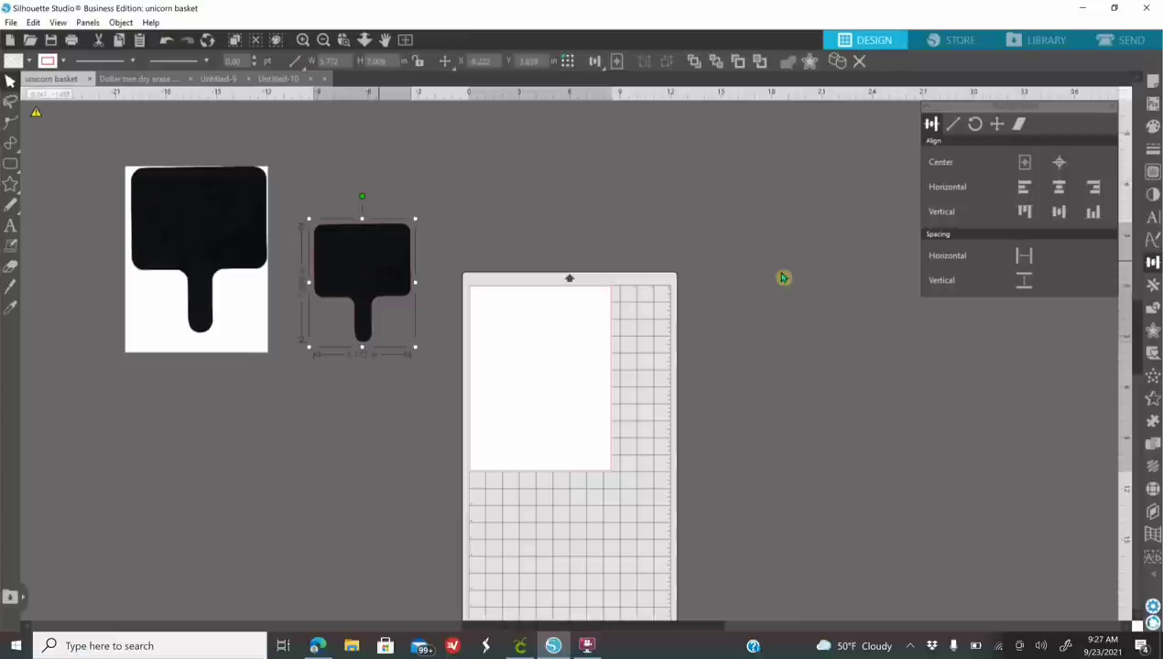
{"action": "left_click", "coordinate": [1153, 140]}
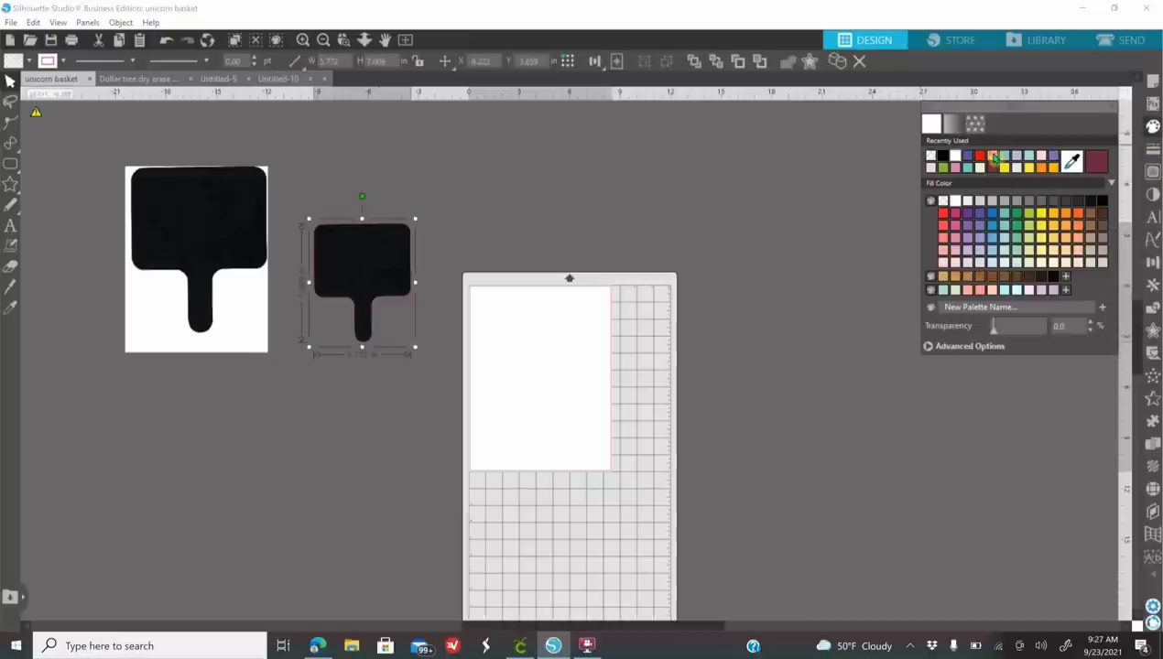
{"action": "left_click", "coordinate": [992, 162]}
{"action": "left_click", "coordinate": [1017, 243]}
{"action": "left_click", "coordinate": [968, 240]}
{"action": "left_click", "coordinate": [1041, 240]}
{"action": "left_click", "coordinate": [1020, 266]}
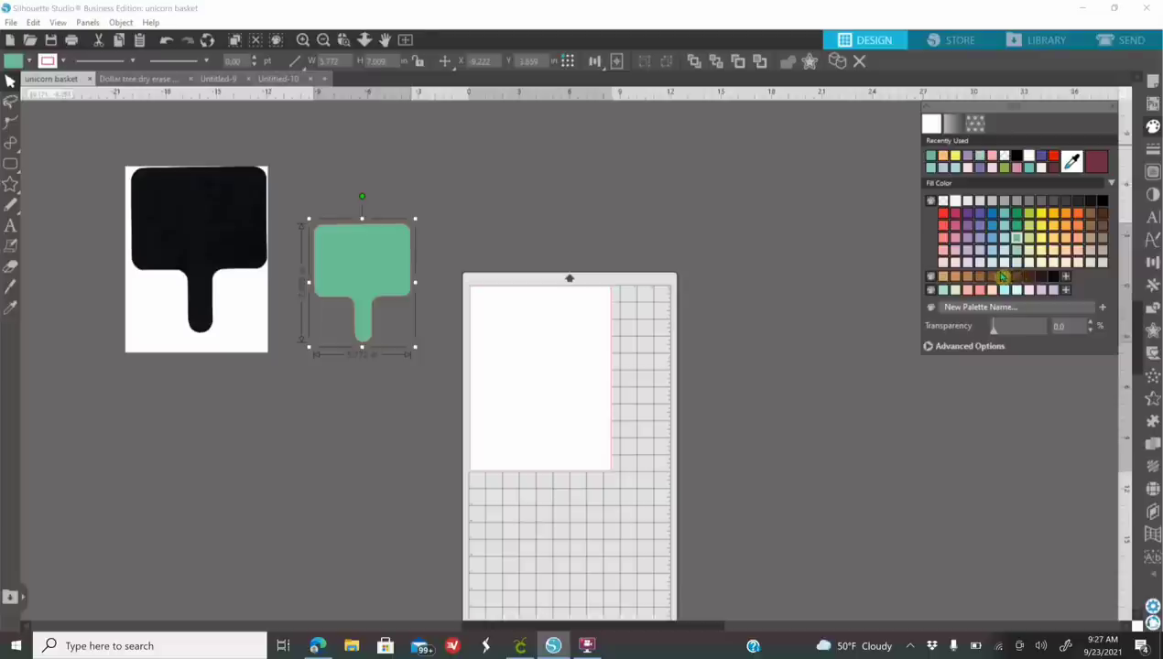
Move the green paddle to the other side of the page and enlarge the original scan to about 11.2 by 14.5 in
{"action": "left_click_drag", "start_coordinate": [353, 294], "coordinate": [837, 291]}
{"action": "left_click_drag", "start_coordinate": [205, 337], "coordinate": [352, 469]}
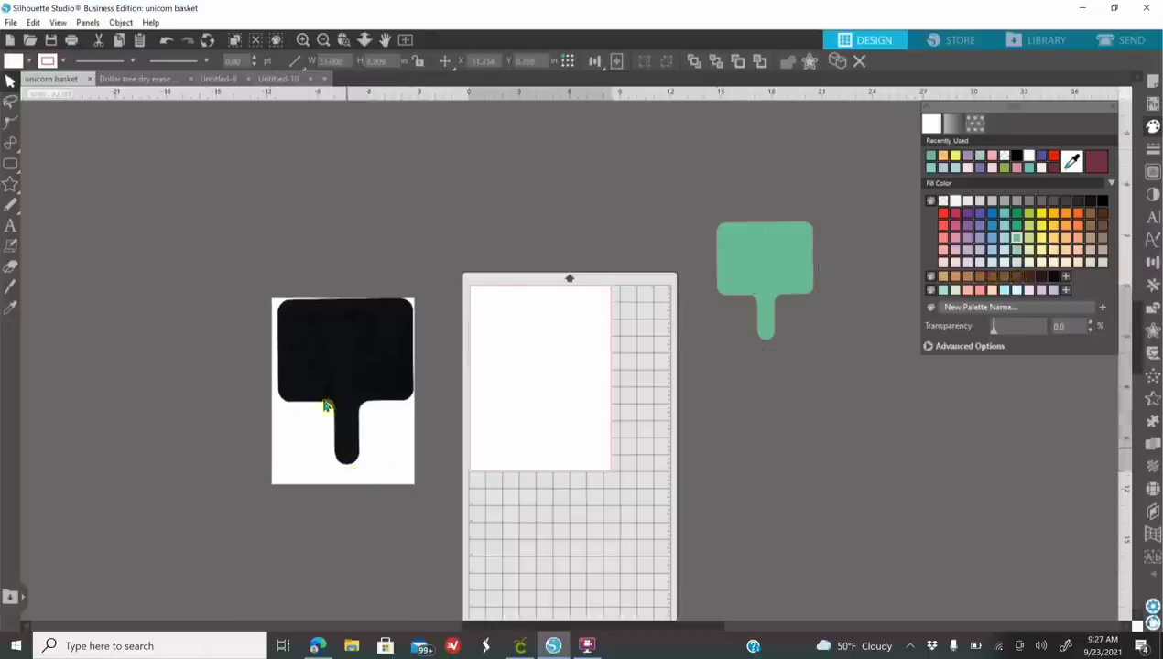
{"action": "key", "text": "ctrl+z"}
{"action": "left_click_drag", "start_coordinate": [385, 405], "coordinate": [414, 483]}
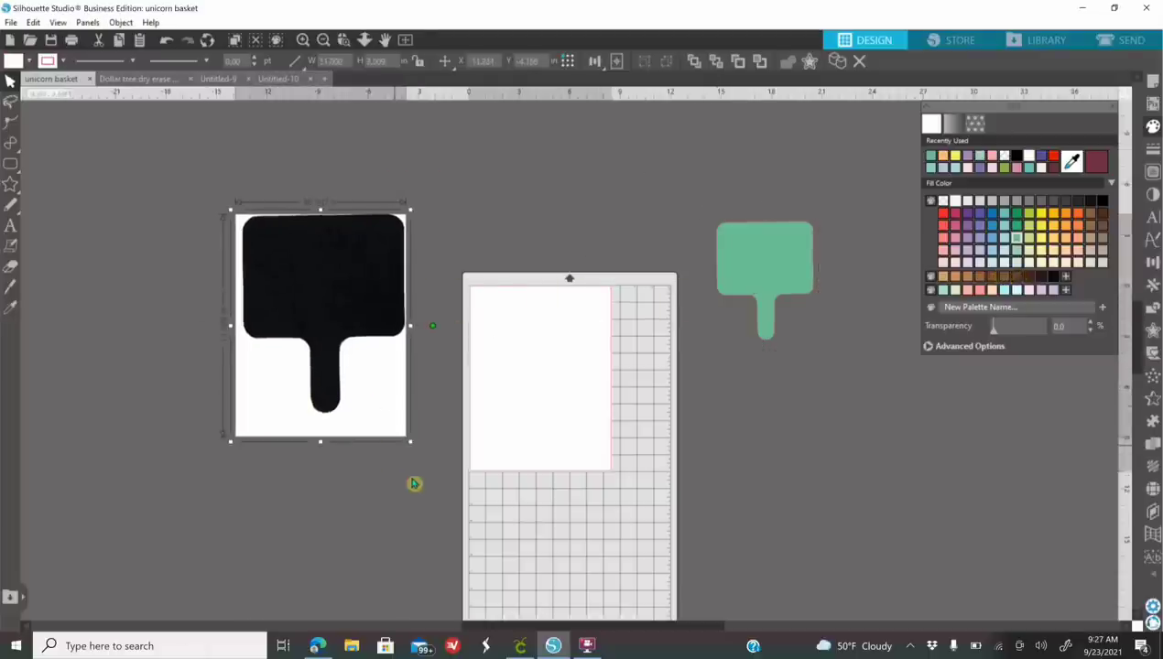
{"action": "left_click_drag", "start_coordinate": [389, 415], "coordinate": [369, 416]}
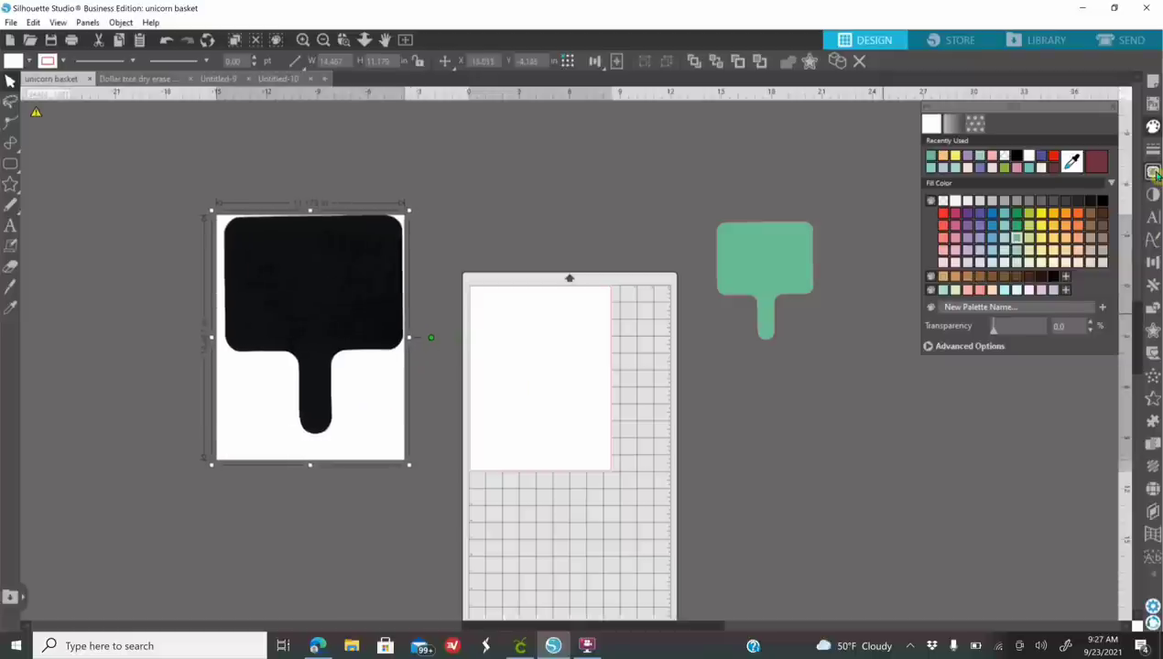
Start a trace and select an area enclosing the entire original paddle scan
{"action": "left_click", "coordinate": [1153, 172]}
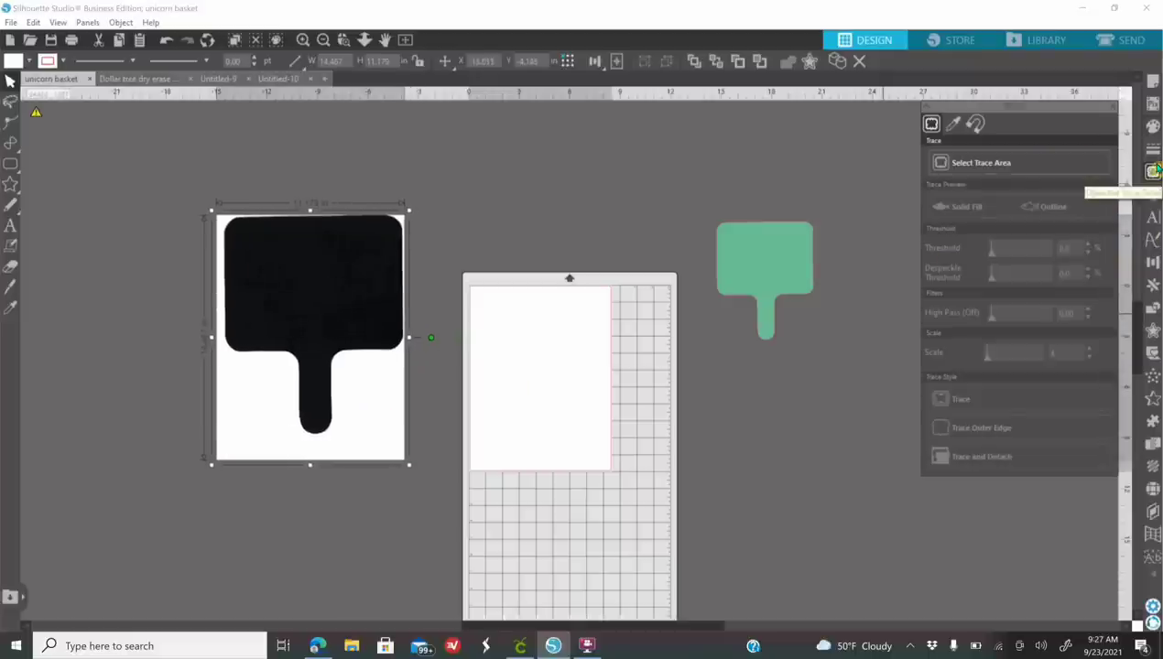
{"action": "left_click", "coordinate": [999, 166]}
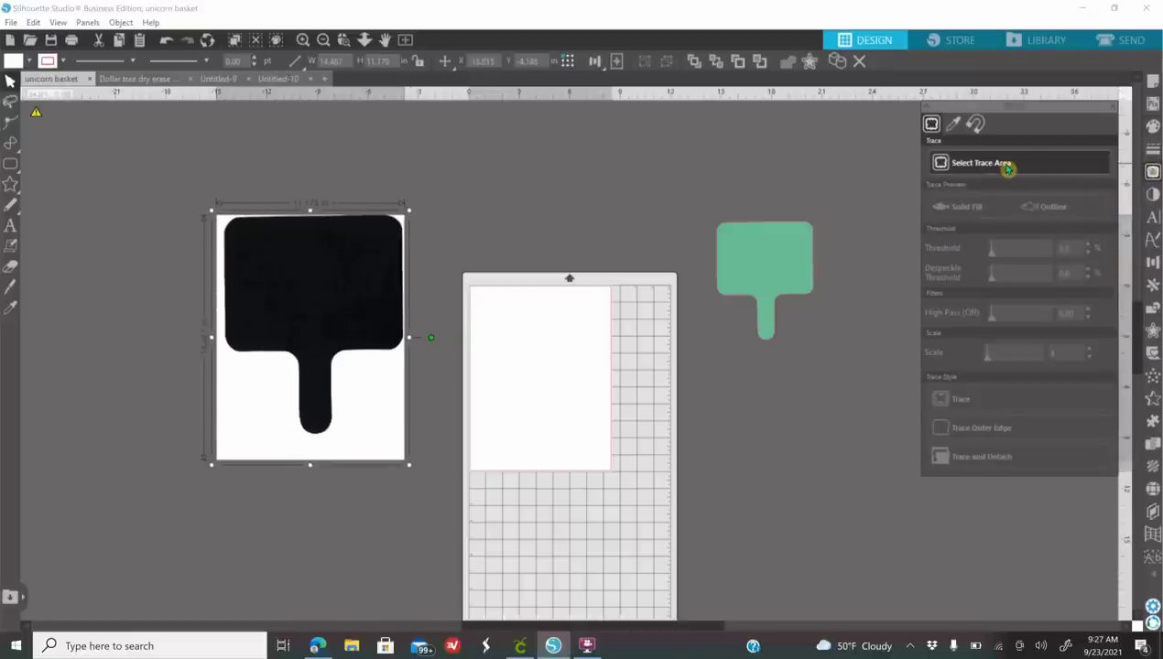
{"action": "mouse_move", "coordinate": [184, 202]}
{"action": "left_mouse_down"}
{"action": "mouse_move", "coordinate": [454, 318]}
{"action": "mouse_move", "coordinate": [433, 495]}
{"action": "left_mouse_up"}
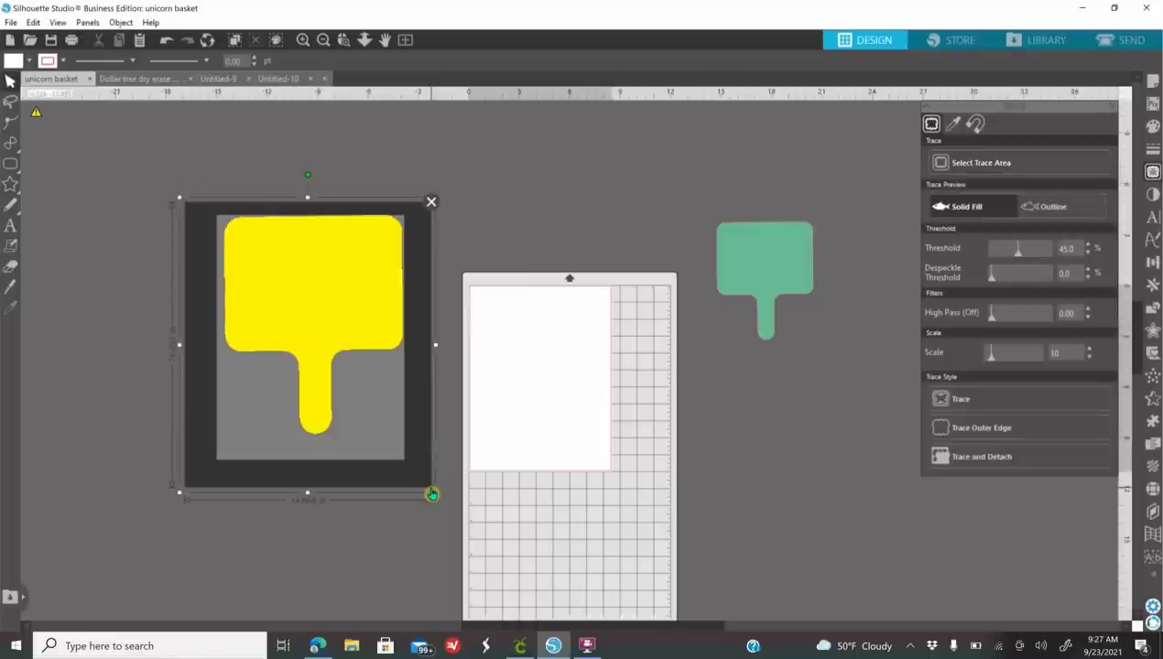
Raise the trace threshold to 88% and trace the paddle scan
{"action": "left_click_drag", "start_coordinate": [1018, 249], "coordinate": [1040, 250]}
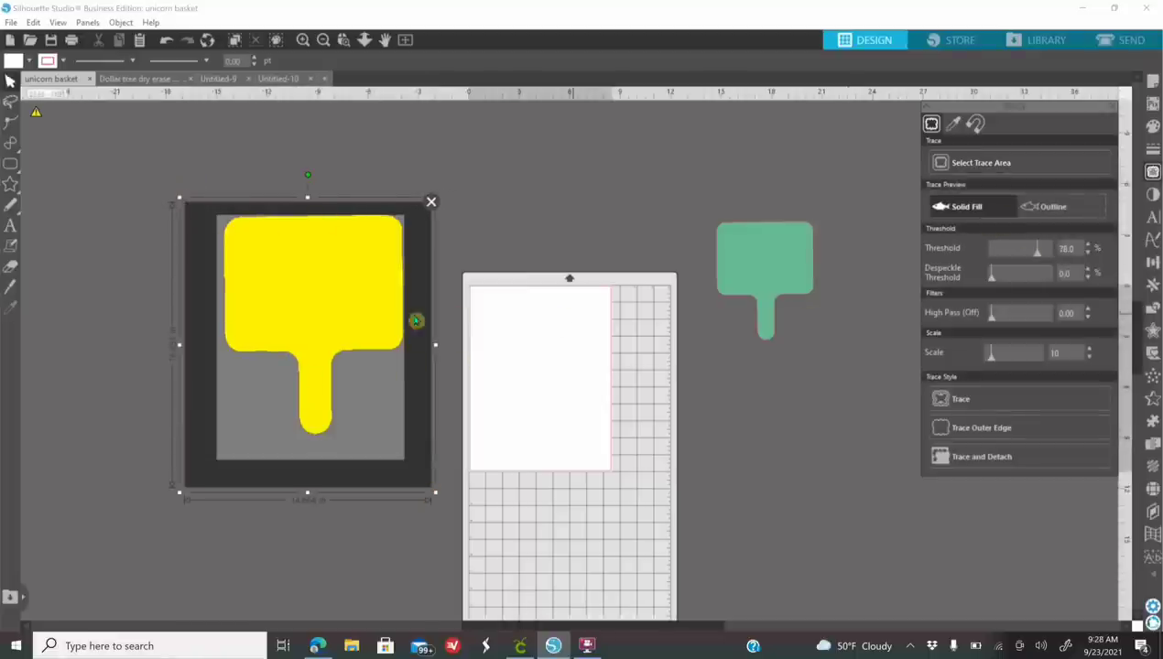
{"action": "left_click", "coordinate": [302, 40]}
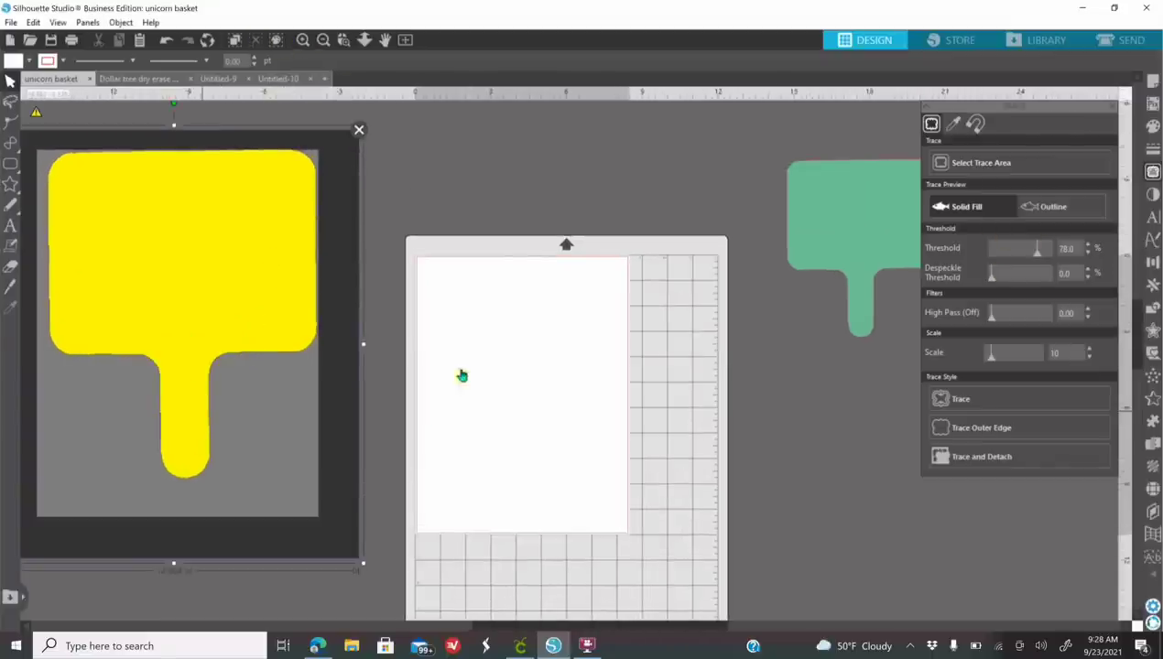
{"action": "left_click", "coordinate": [1047, 250]}
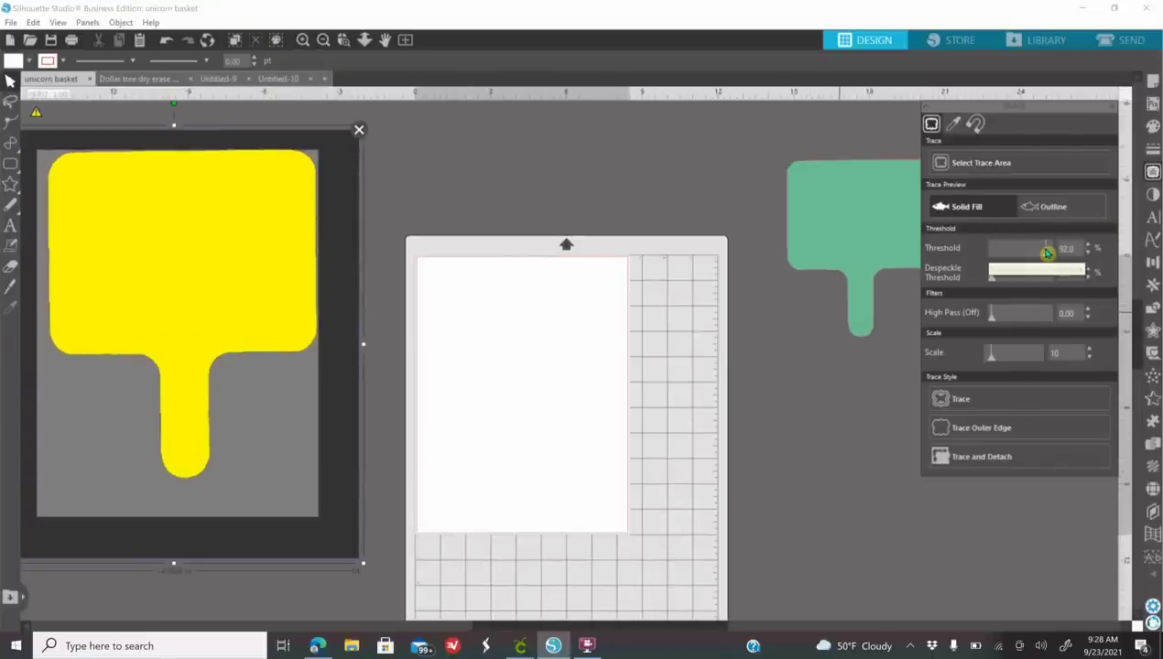
{"action": "left_click", "coordinate": [1056, 258]}
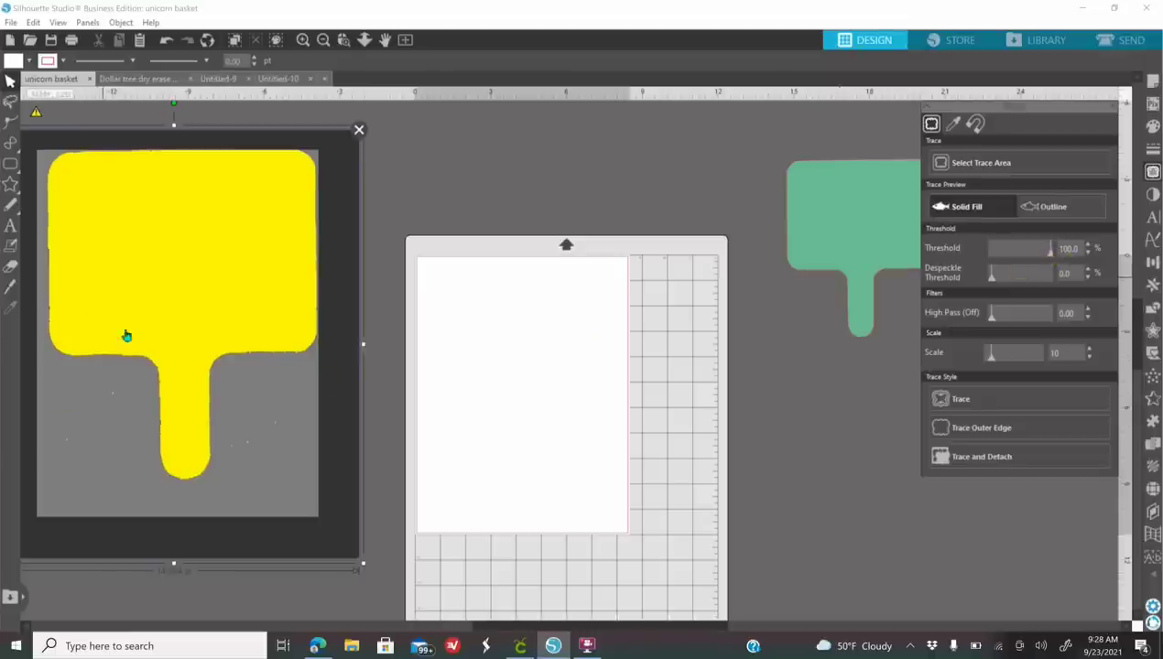
{"action": "left_click_drag", "start_coordinate": [1049, 251], "coordinate": [1045, 251]}
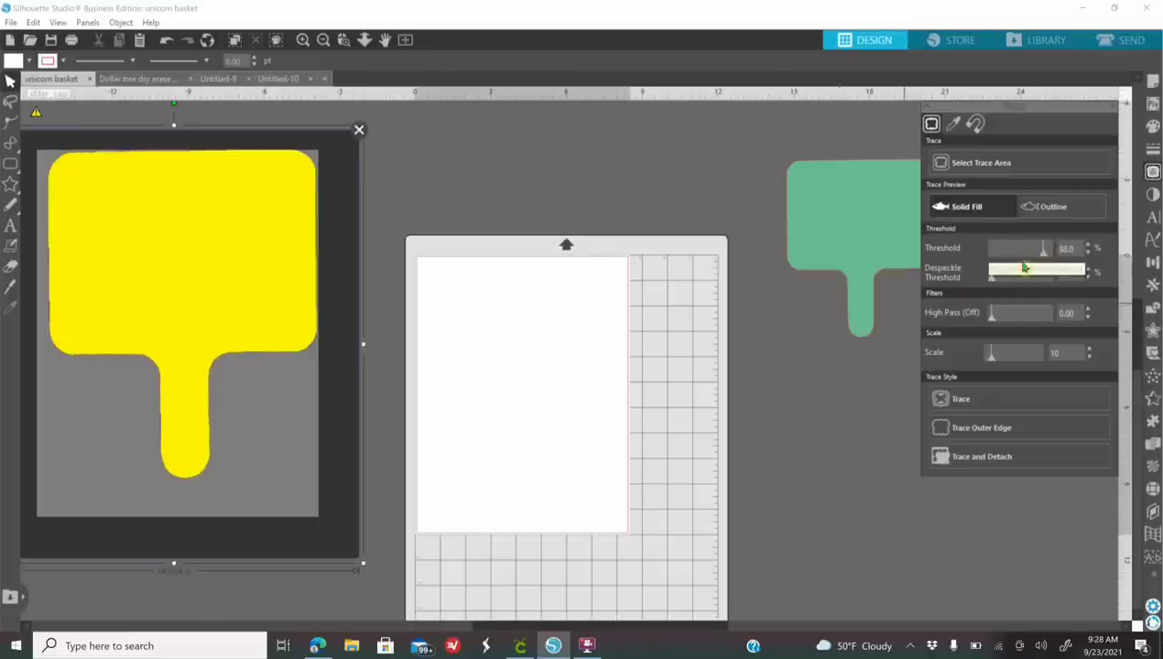
{"action": "left_click", "coordinate": [960, 399]}
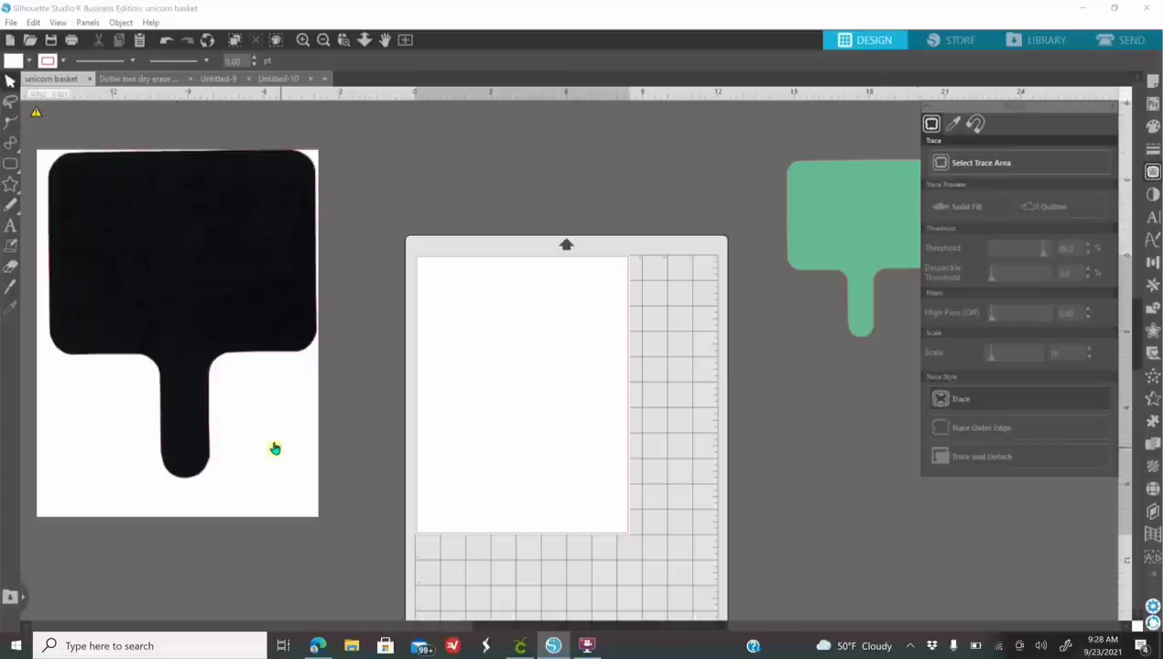
Delete the original scan from behind the traced outline, and fill the outline with lavender
{"action": "left_click", "coordinate": [272, 434]}
{"action": "key", "text": "Delete"}
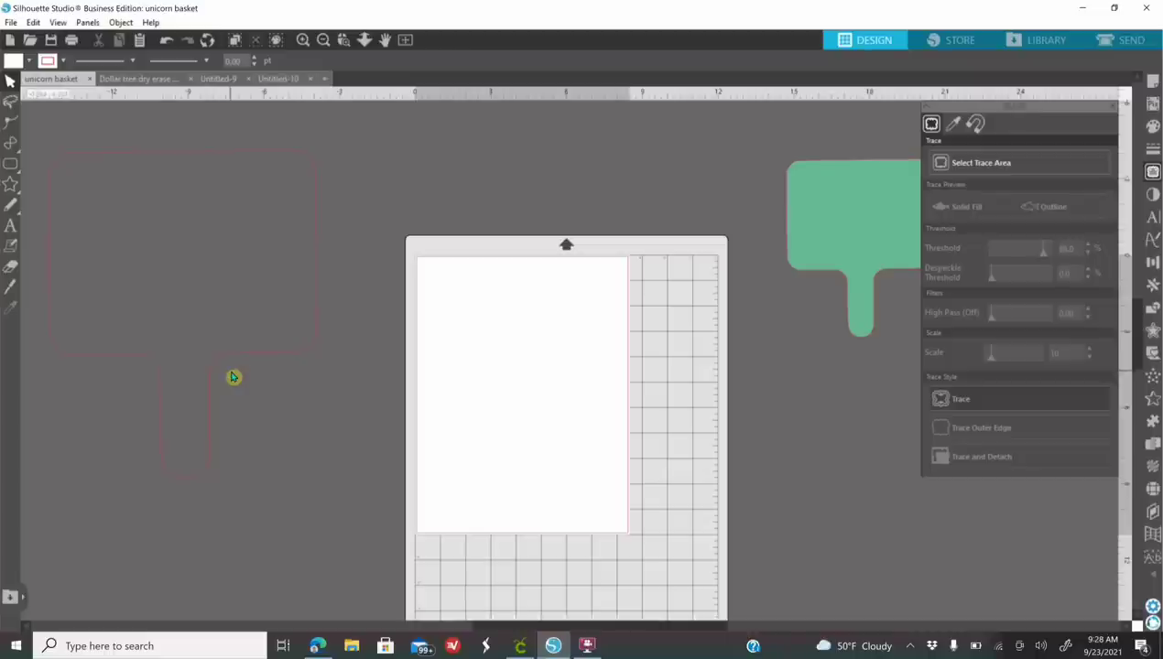
{"action": "left_click", "coordinate": [231, 359]}
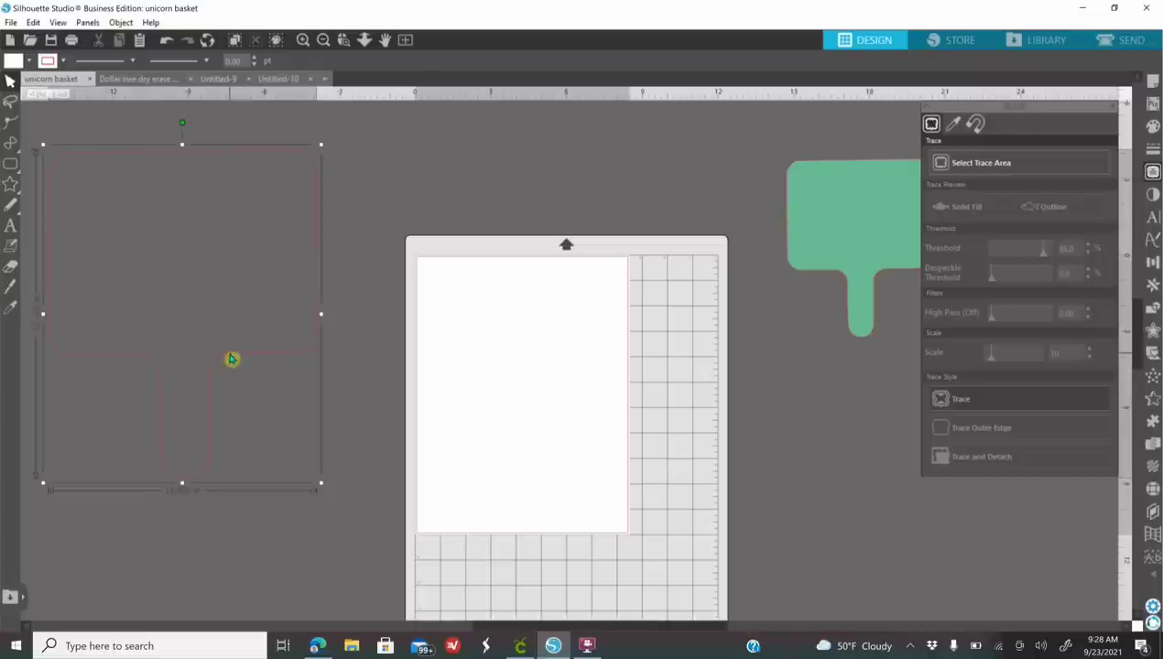
{"action": "left_click", "coordinate": [1153, 126]}
{"action": "left_click", "coordinate": [944, 168]}
{"action": "mouse_move", "coordinate": [286, 266]}
{"action": "left_mouse_down"}
{"action": "mouse_move", "coordinate": [324, 382]}
{"action": "mouse_move", "coordinate": [384, 286]}
{"action": "mouse_move", "coordinate": [364, 280]}
{"action": "left_mouse_up"}
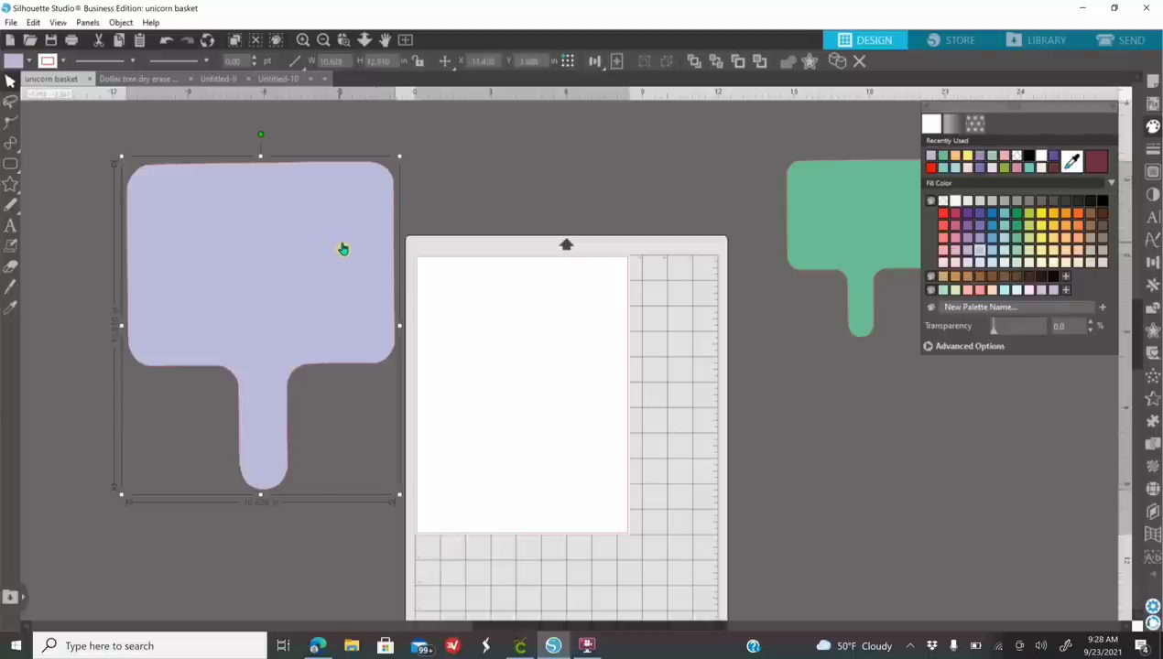
Delete the lavender traced paddle and move the green paddle onto the page
{"action": "key", "text": "Delete"}
{"action": "left_click_drag", "start_coordinate": [789, 246], "coordinate": [475, 351]}
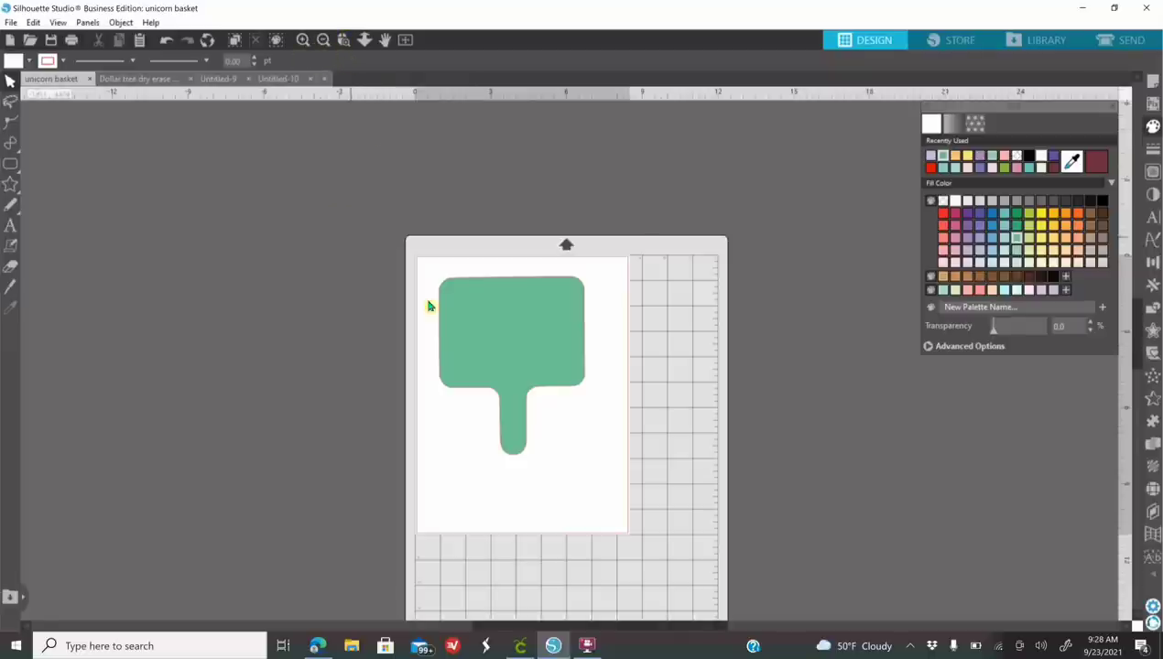
Switch to the web browser and search Bing for "3/4 as a decimal"
{"action": "left_click", "coordinate": [486, 324]}
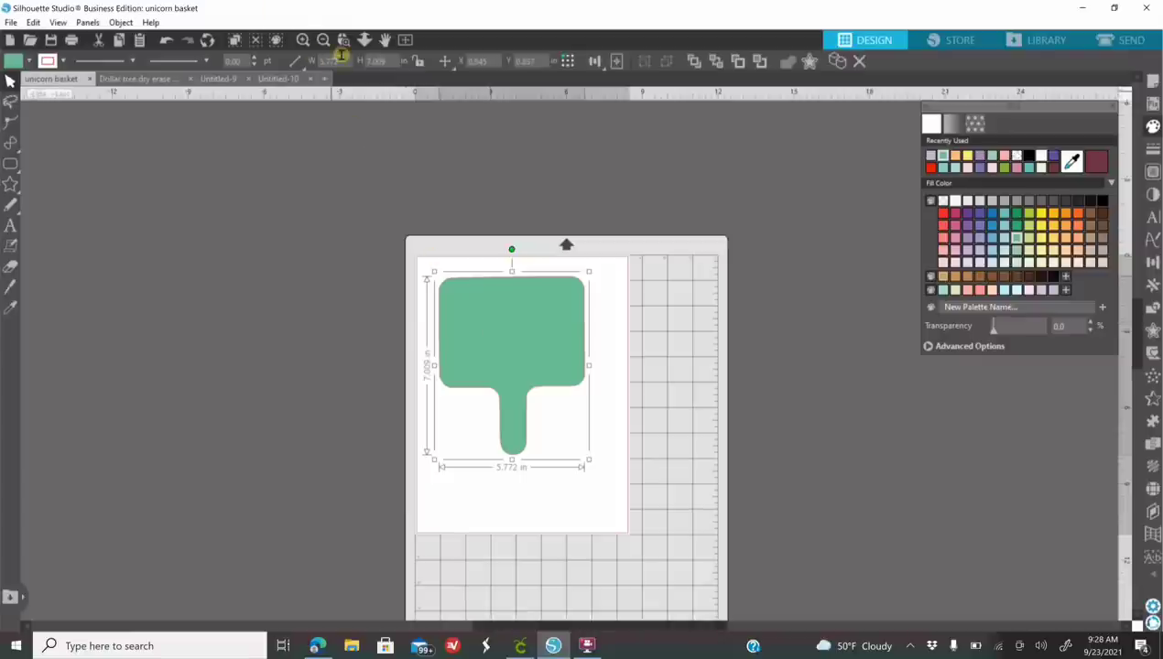
{"action": "left_click", "coordinate": [328, 61]}
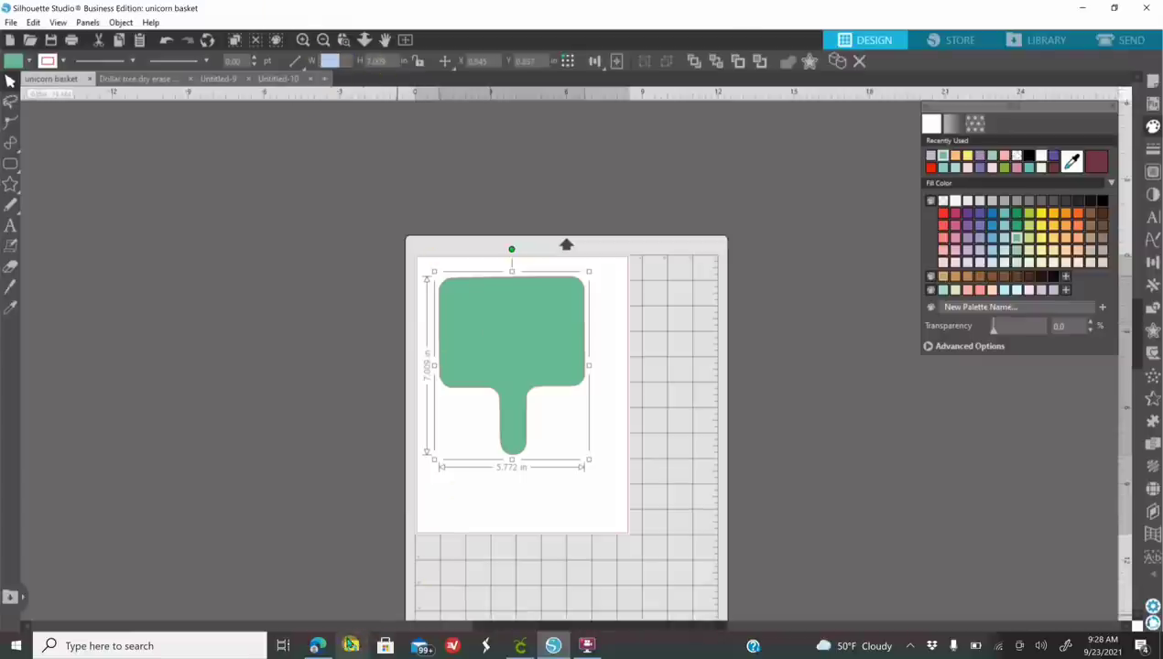
{"action": "left_click", "coordinate": [317, 646]}
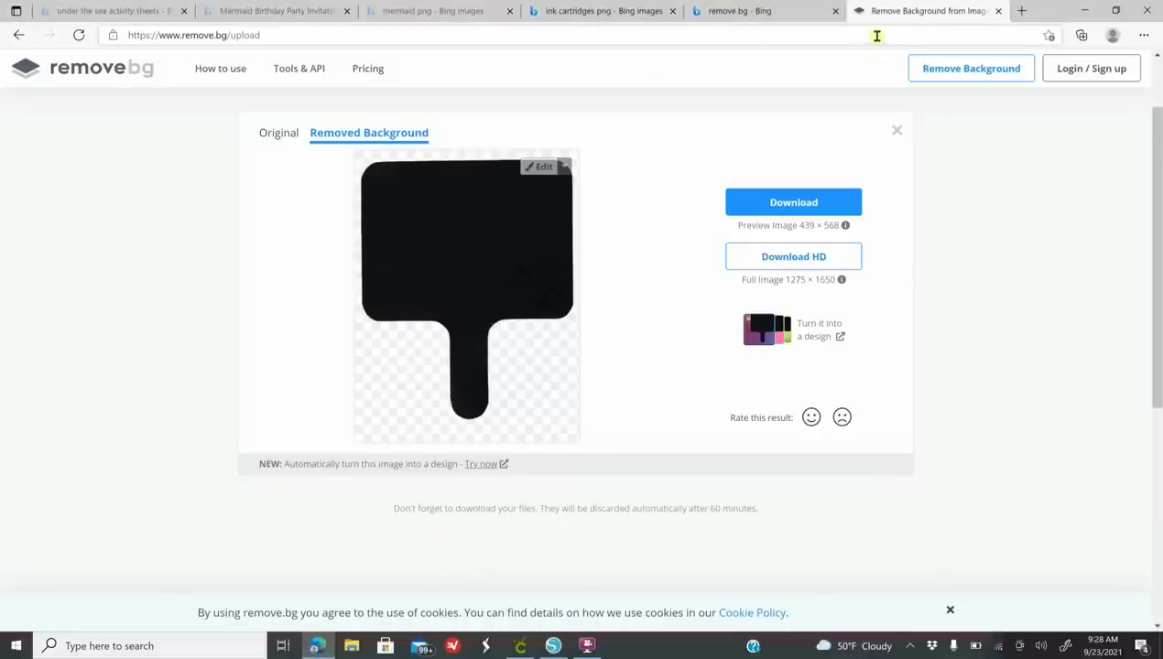
{"action": "left_click", "coordinate": [753, 12]}
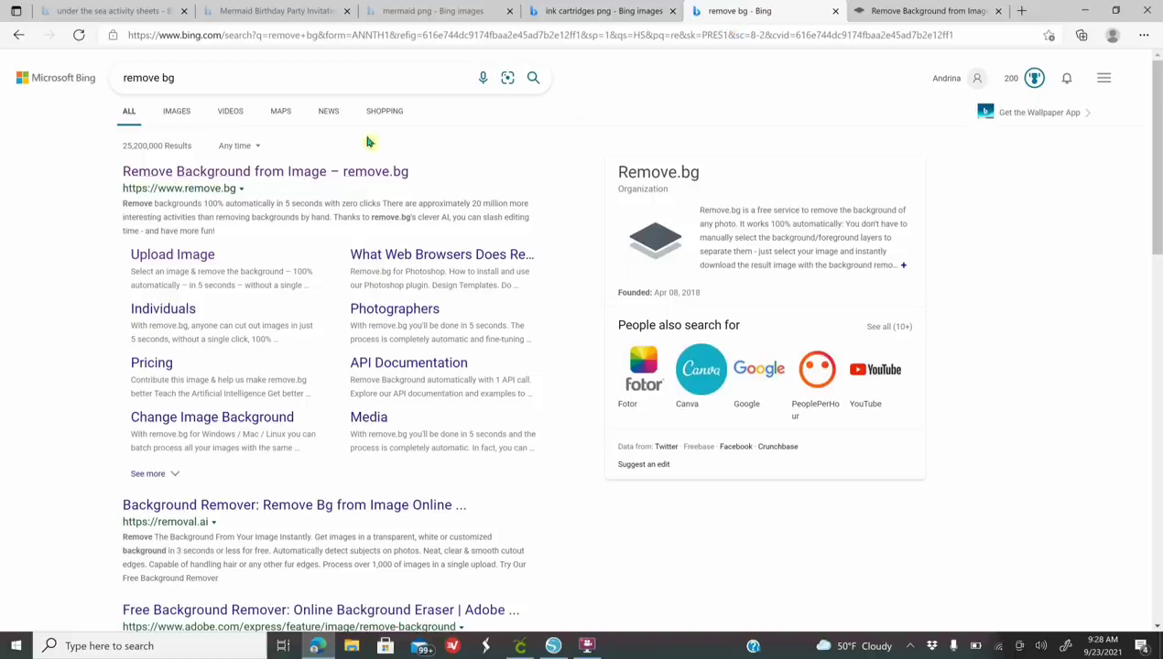
{"action": "left_click_drag", "start_coordinate": [218, 85], "coordinate": [108, 101]}
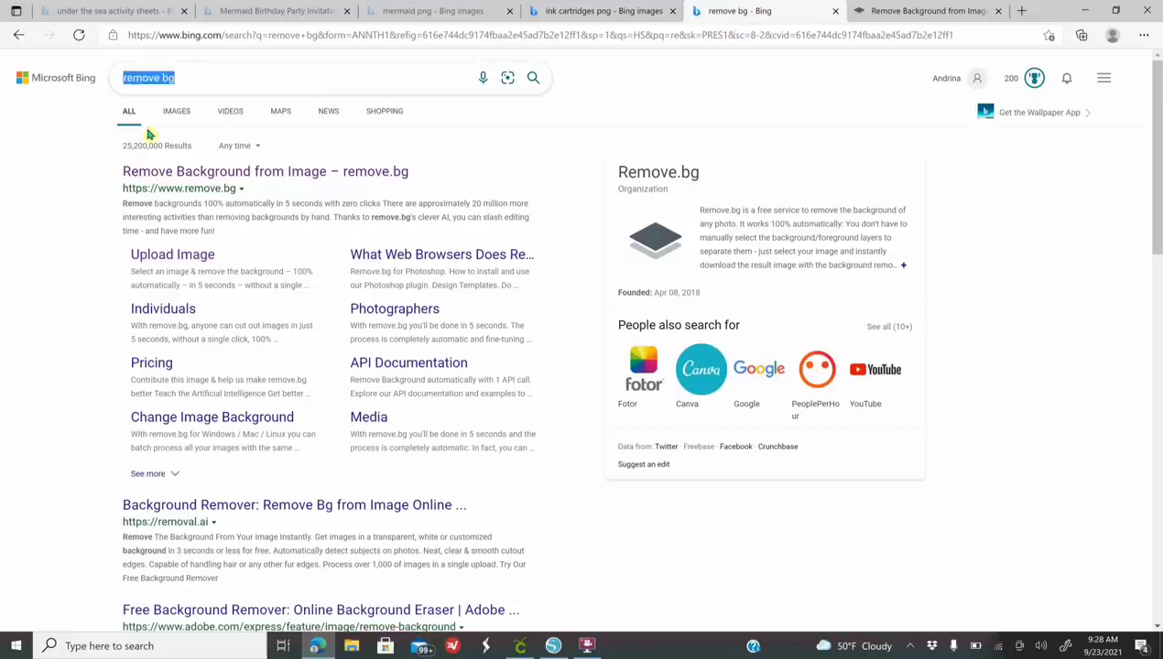
{"action": "type", "text": "3/4"}
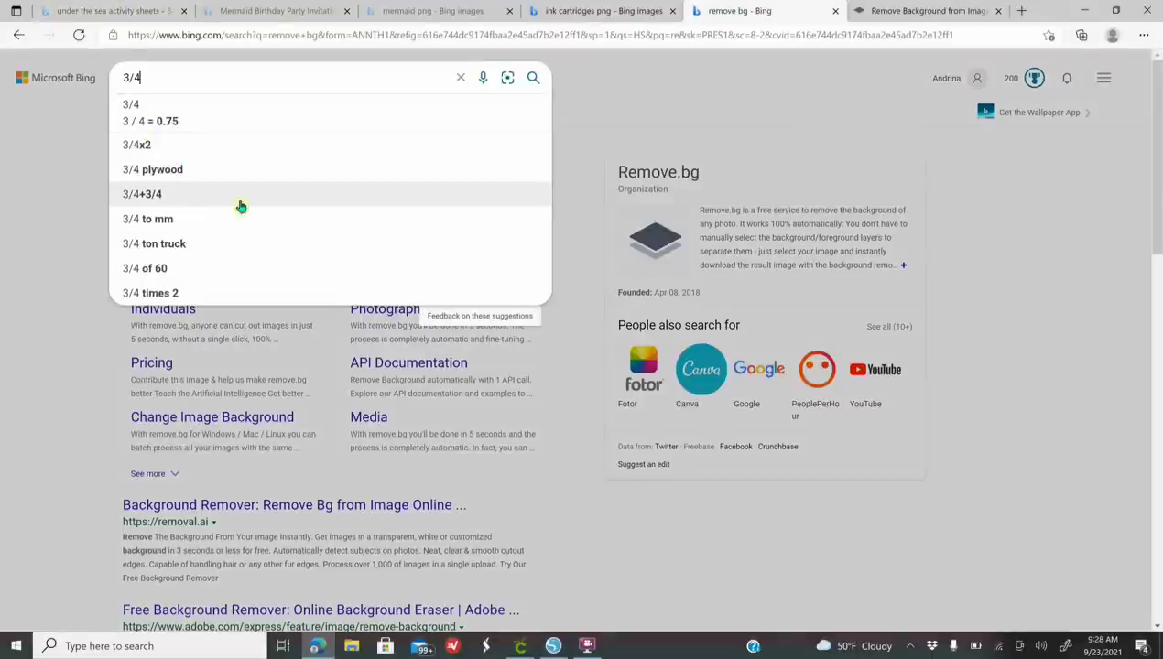
{"action": "scroll", "coordinate": [314, 209], "scroll_direction": "down", "scroll_amount": 2}
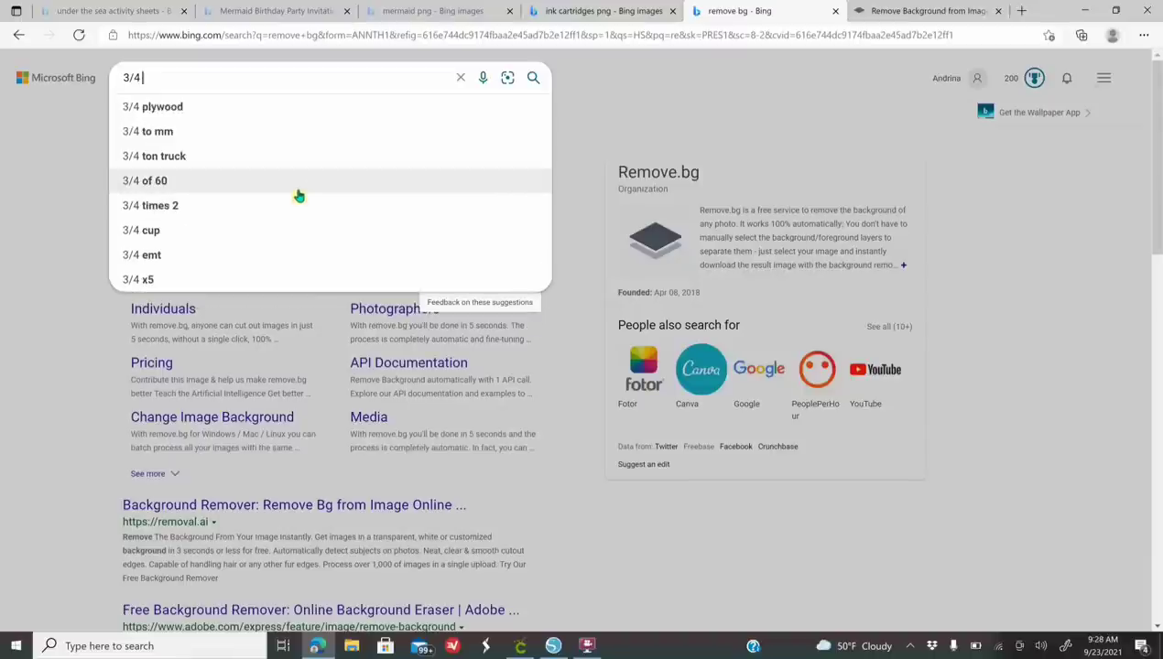
{"action": "type", "text": "ass"}
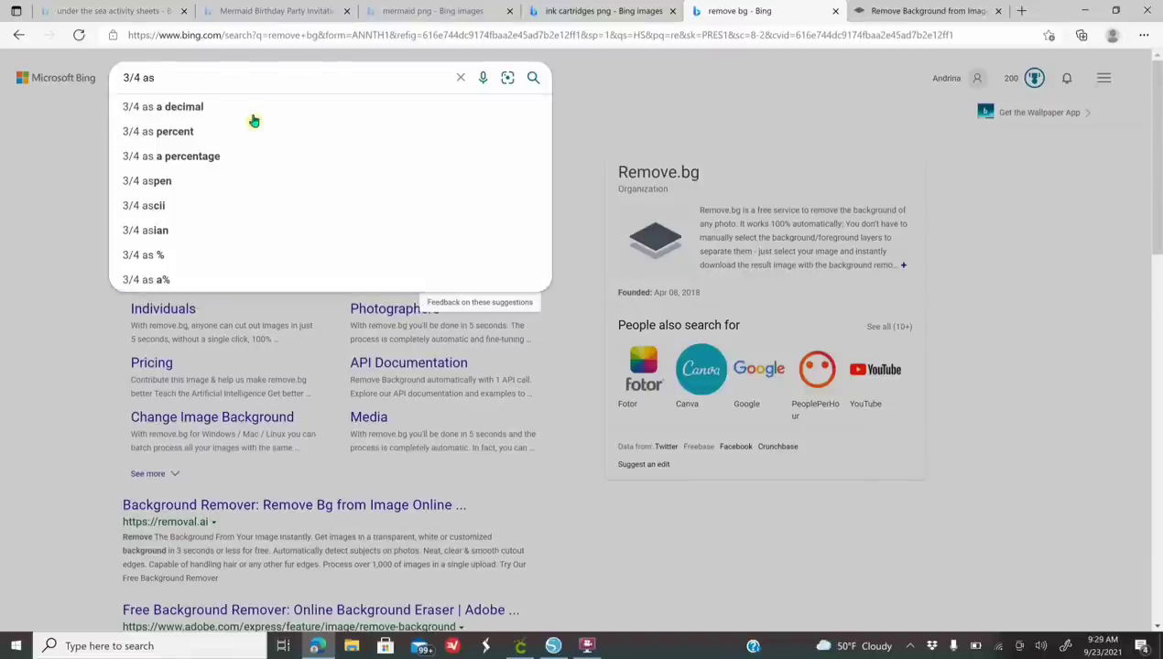
{"action": "left_click", "coordinate": [206, 112]}
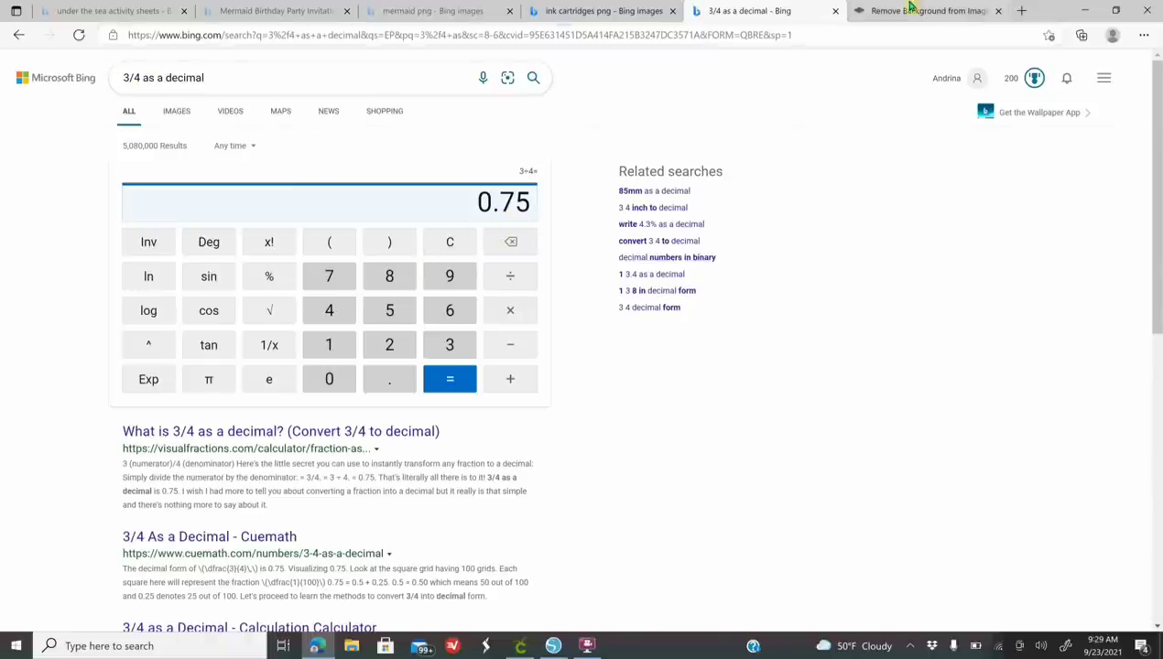
Switch back to Silhouette Studio and move the green paddle about 0.76 in to the right on the page
{"action": "left_click", "coordinate": [553, 647]}
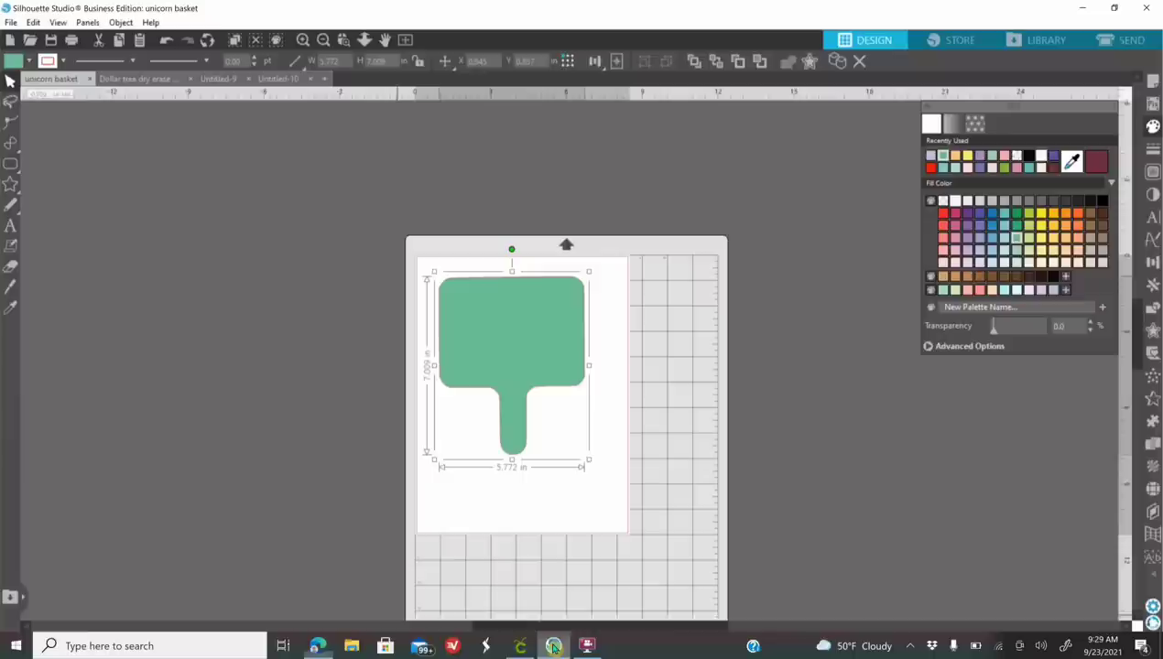
{"action": "left_click", "coordinate": [302, 41]}
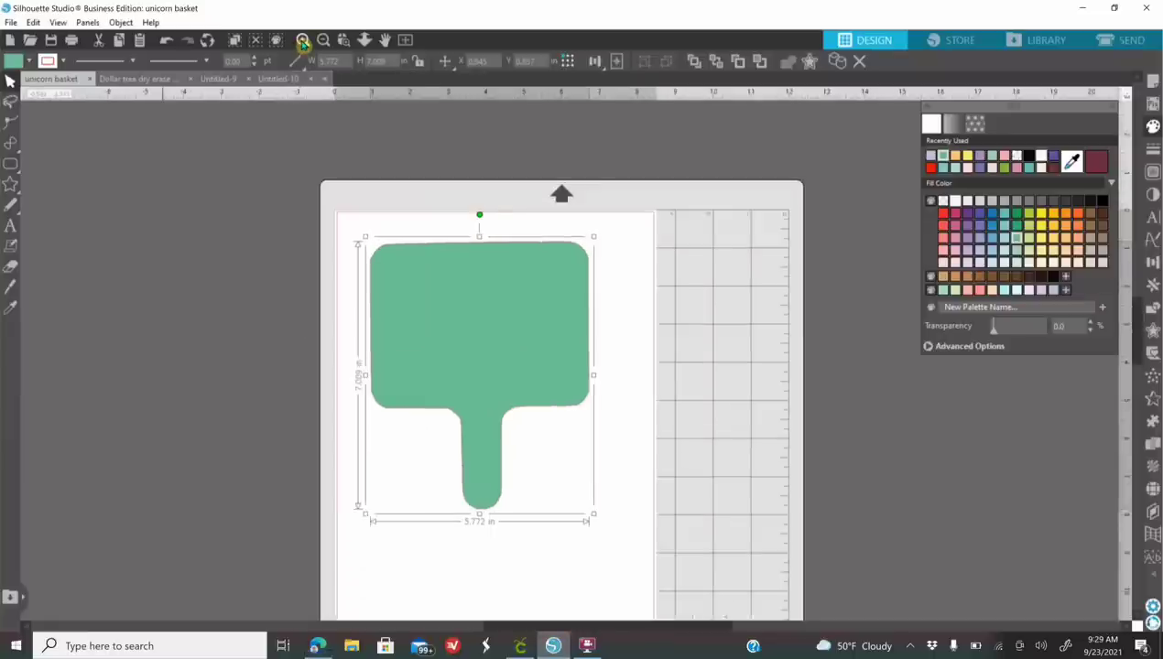
{"action": "left_click", "coordinate": [302, 42]}
{"action": "left_click_drag", "start_coordinate": [391, 286], "coordinate": [429, 288]}
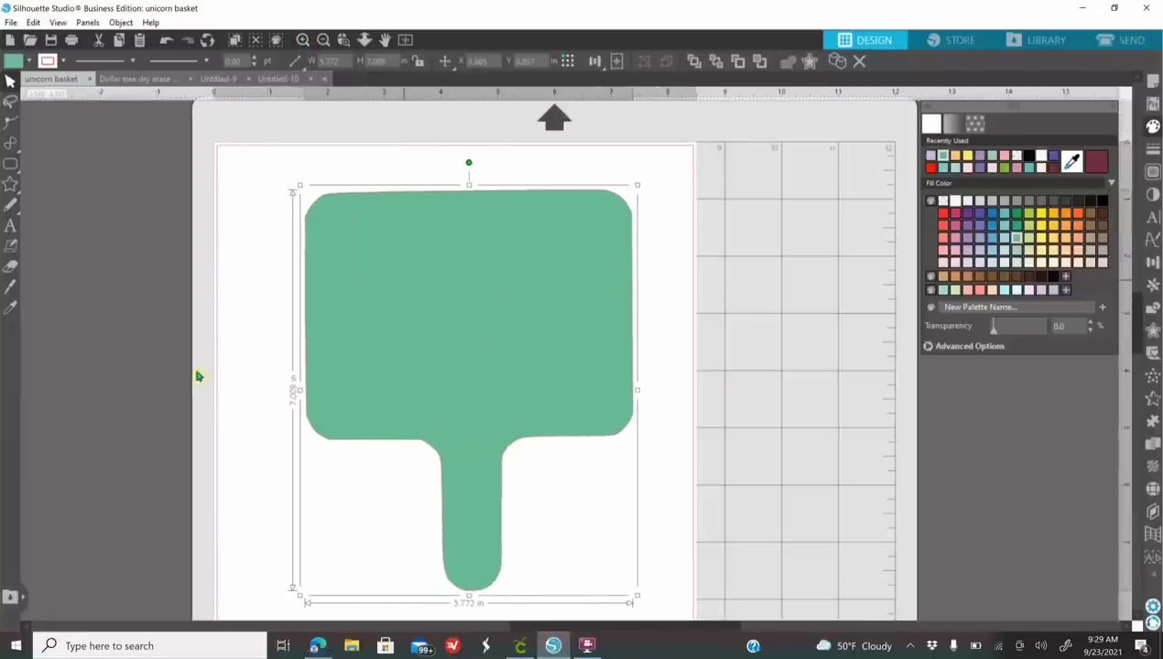
{"action": "left_click", "coordinate": [212, 350]}
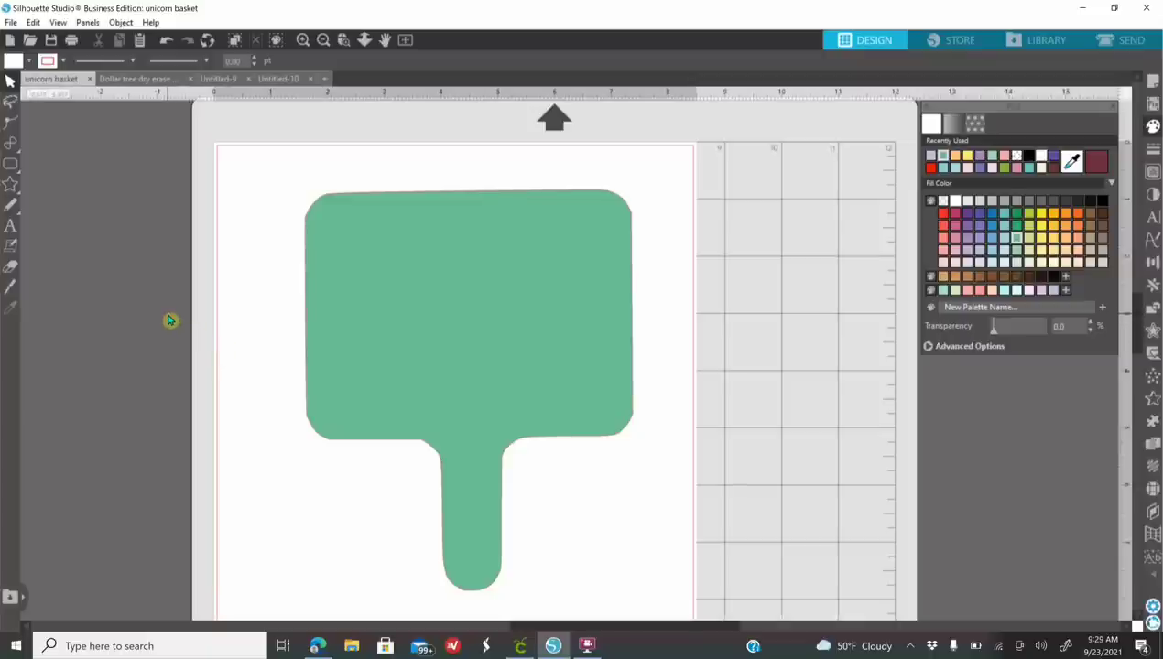
Draw an ellipse about 0.73 by 0.68 in, fill it with black, and place it over the paddle's upper-left corner
{"action": "mouse_move", "coordinate": [11, 171]}
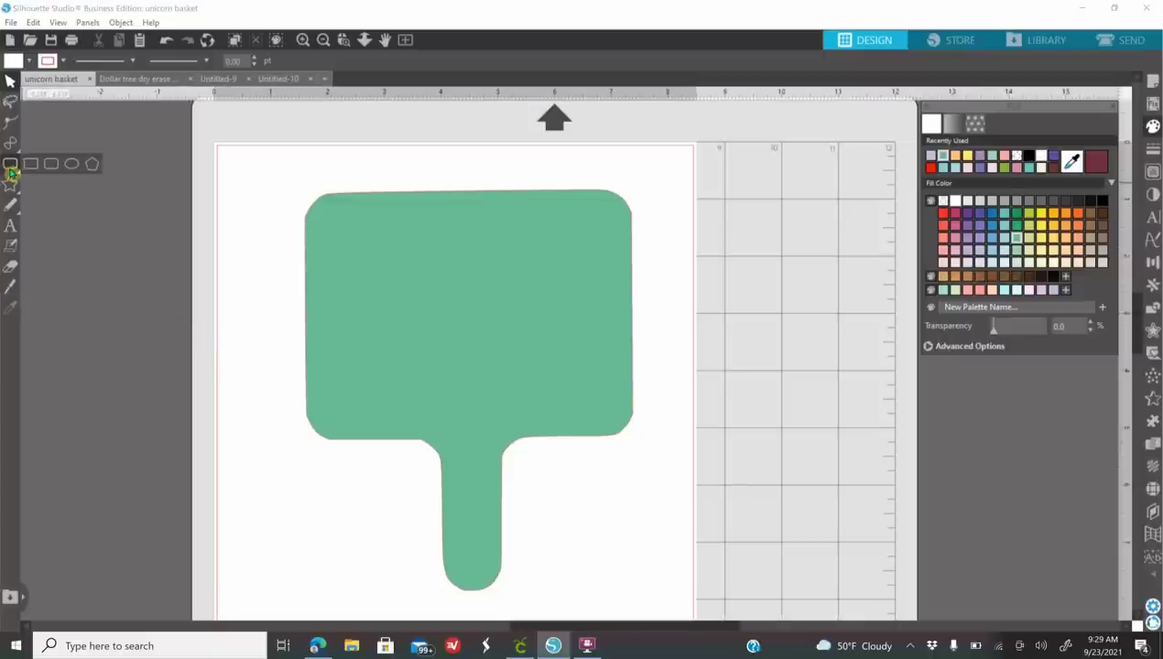
{"action": "left_click", "coordinate": [72, 167]}
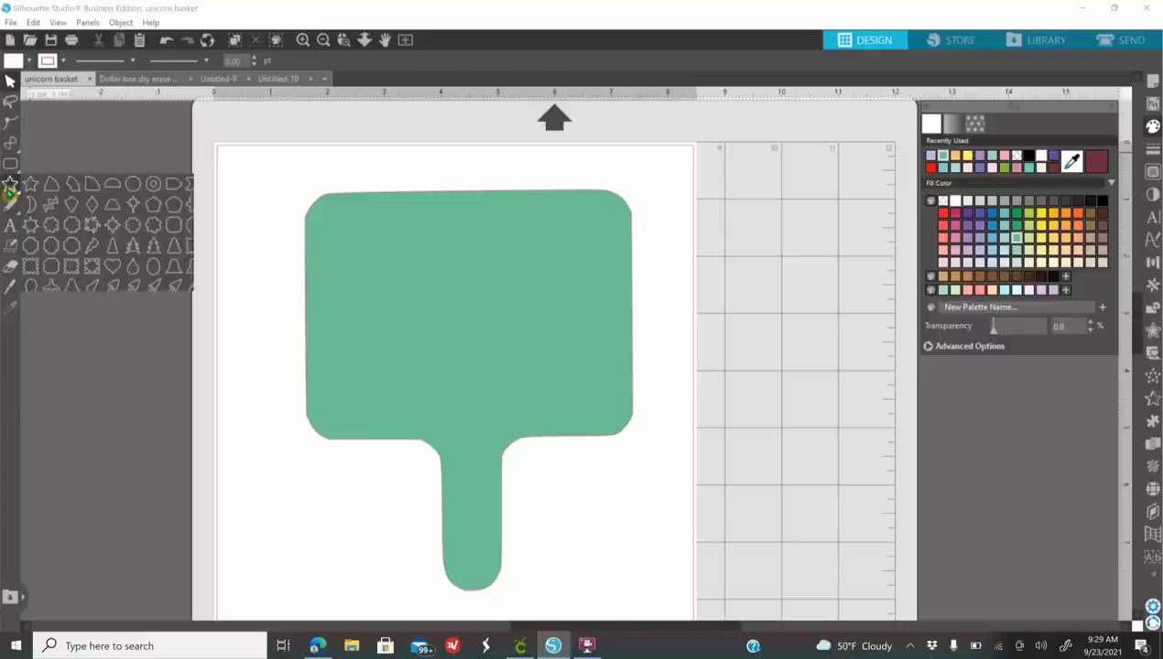
{"action": "left_click", "coordinate": [71, 163]}
{"action": "left_click_drag", "start_coordinate": [283, 179], "coordinate": [331, 224]}
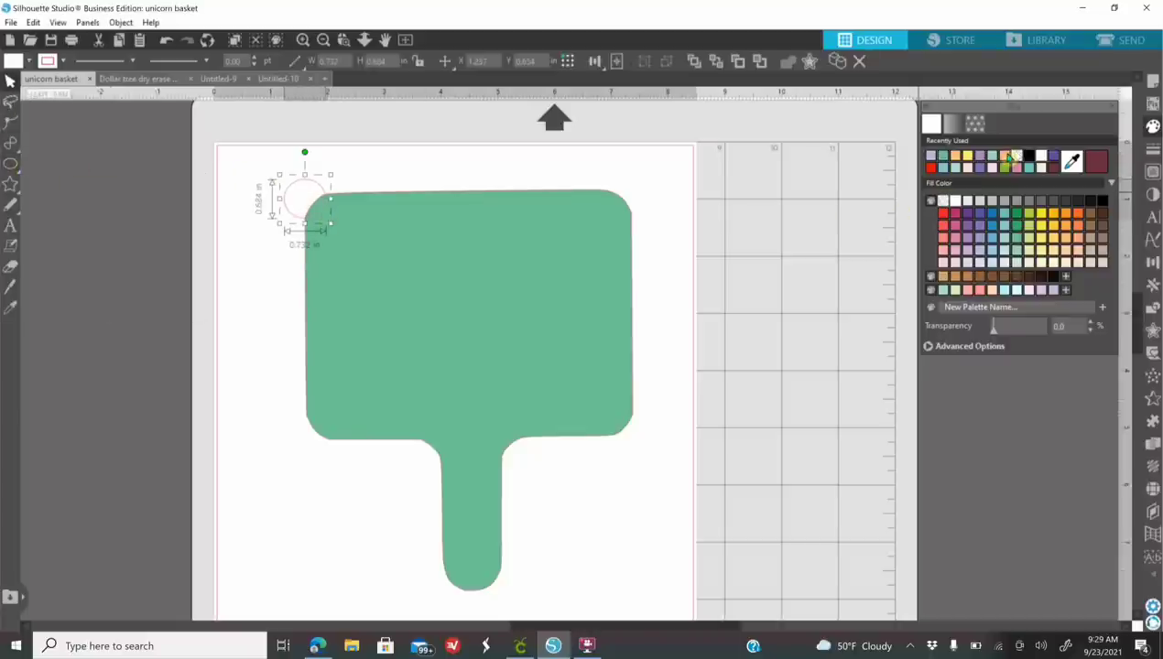
{"action": "left_click", "coordinate": [1029, 159]}
{"action": "left_click_drag", "start_coordinate": [305, 197], "coordinate": [320, 211]}
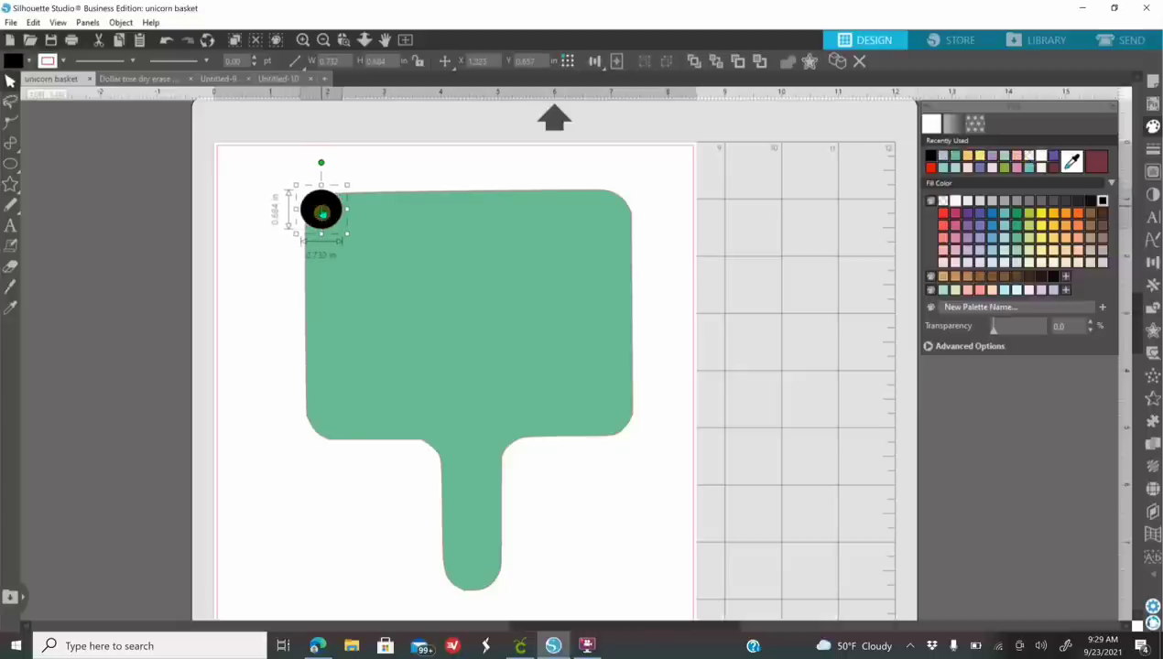
Send the black ellipse behind the paddle and fine-tune its size and position to round out the paddle's upper-left corner
{"action": "right_click", "coordinate": [326, 215]}
{"action": "left_click", "coordinate": [376, 466]}
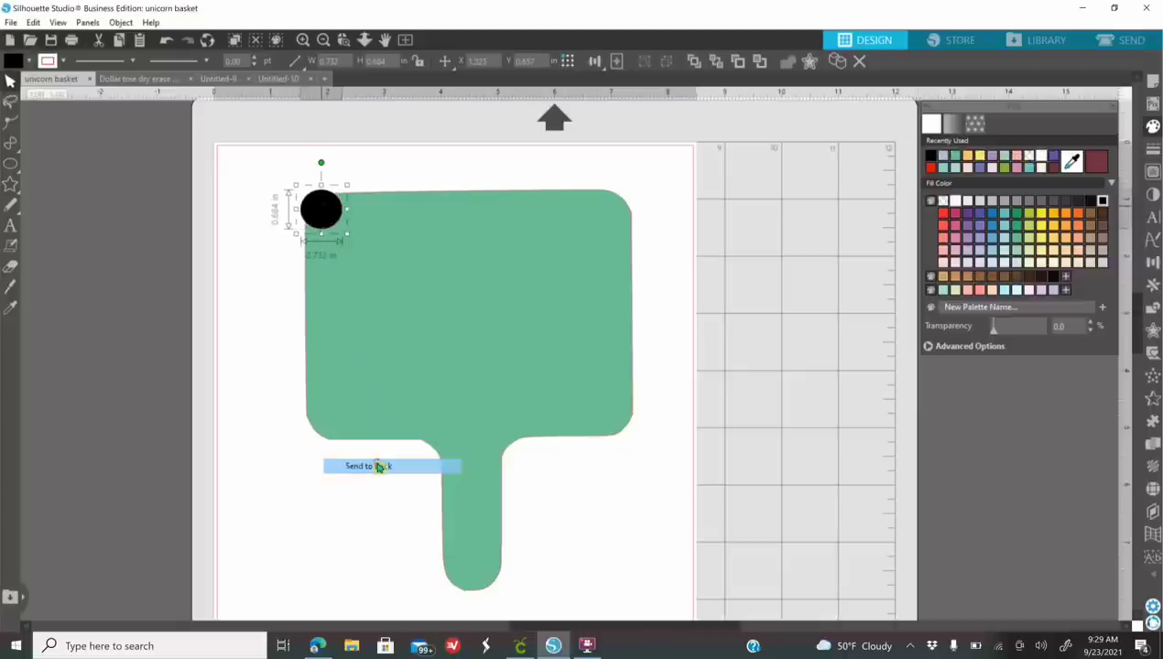
{"action": "left_click_drag", "start_coordinate": [319, 216], "coordinate": [323, 222]}
{"action": "left_click", "coordinate": [303, 41]}
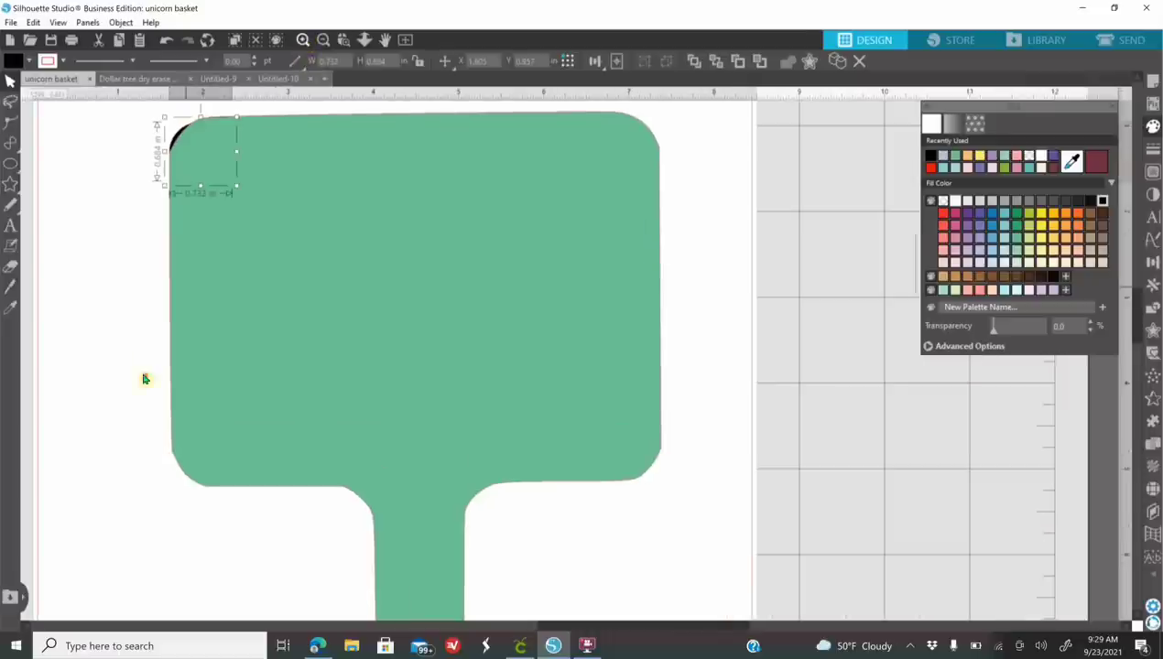
{"action": "scroll", "coordinate": [160, 223], "scroll_direction": "up", "scroll_amount": 2}
{"action": "left_click_drag", "start_coordinate": [161, 222], "coordinate": [179, 190]}
{"action": "left_click", "coordinate": [90, 257]}
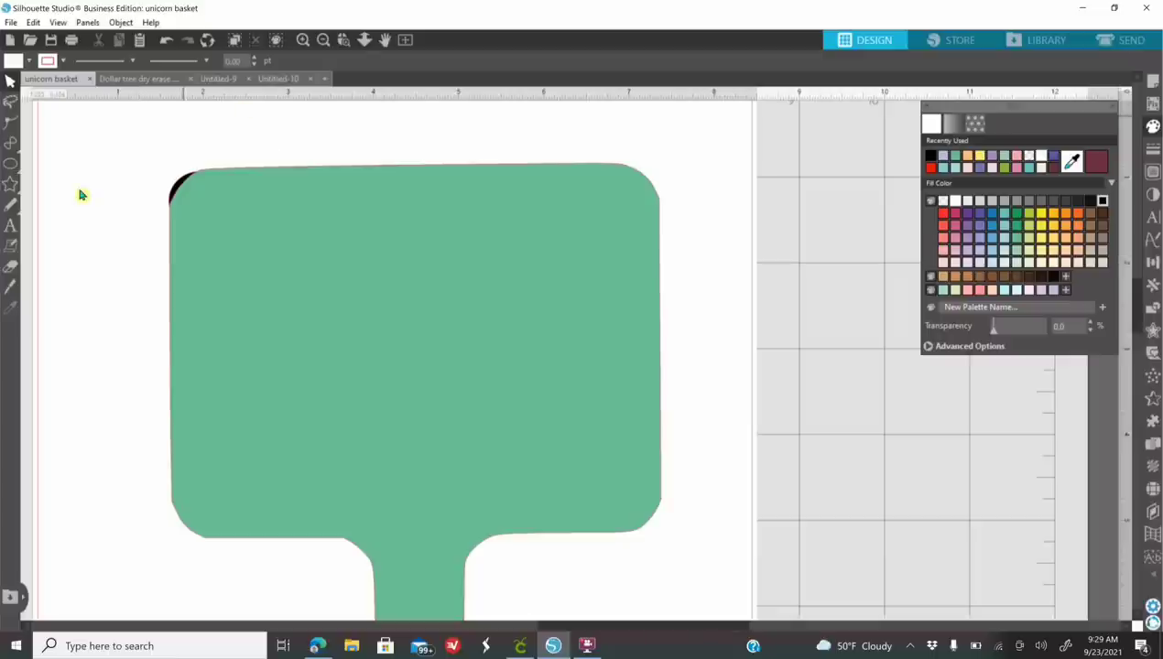
{"action": "left_click", "coordinate": [183, 186]}
{"action": "left_click_drag", "start_coordinate": [192, 186], "coordinate": [218, 180]}
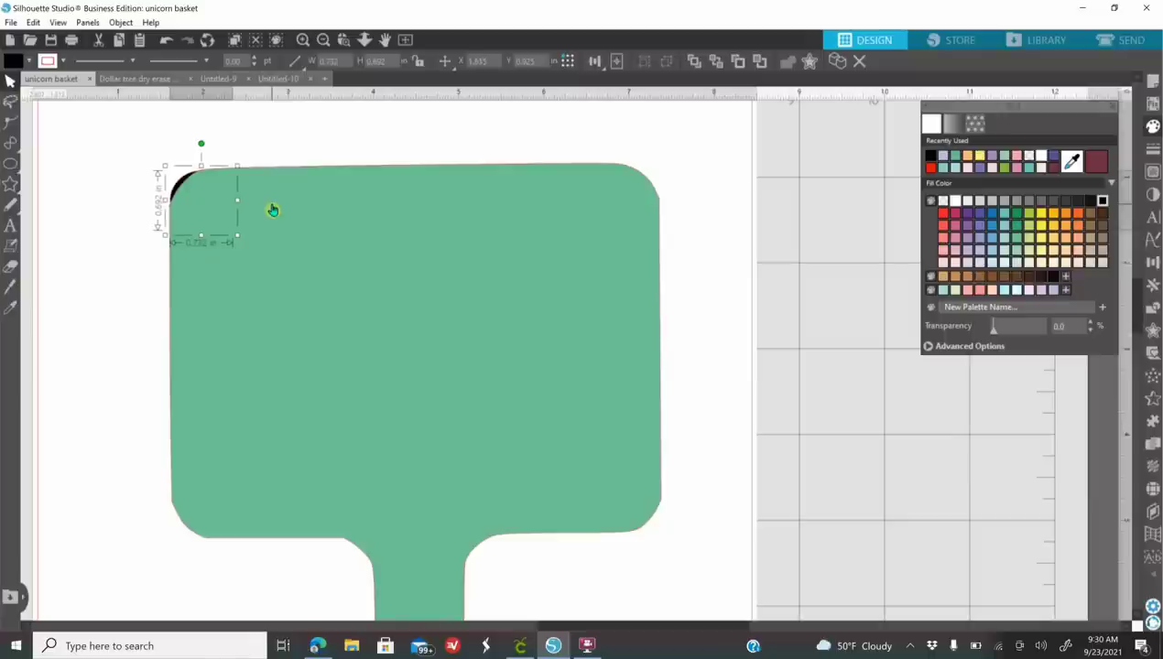
{"action": "key", "text": "Down"}
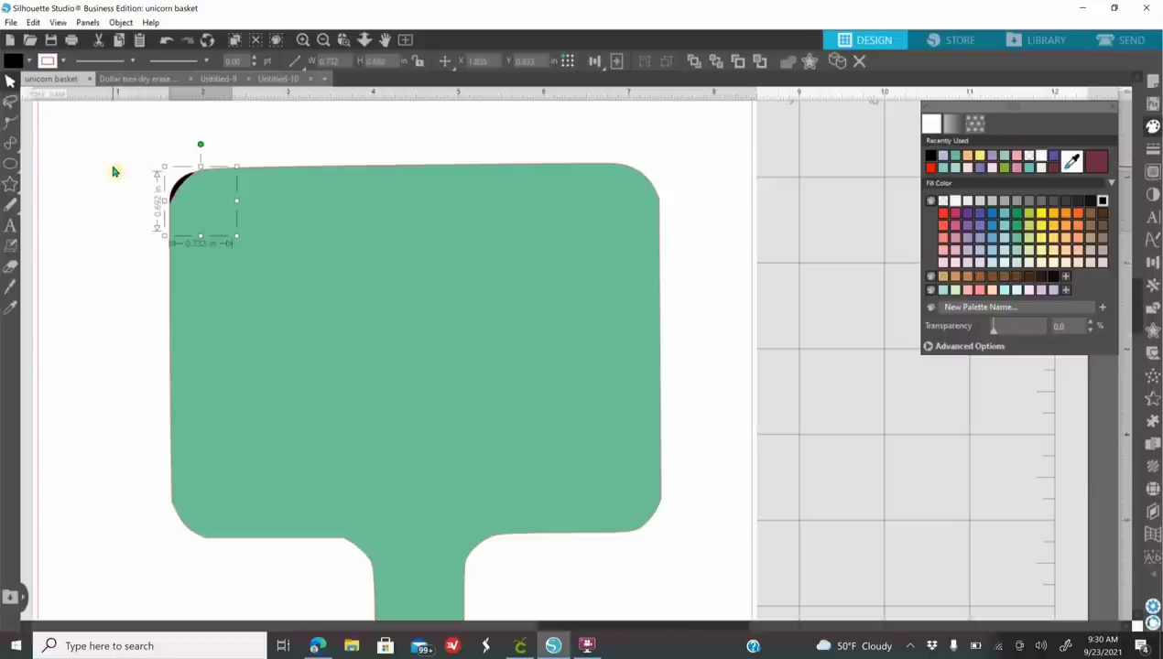
Select the black ellipse together with the green paddle and weld them into one shape
{"action": "left_click_drag", "start_coordinate": [105, 154], "coordinate": [331, 293]}
{"action": "right_click", "coordinate": [209, 213]}
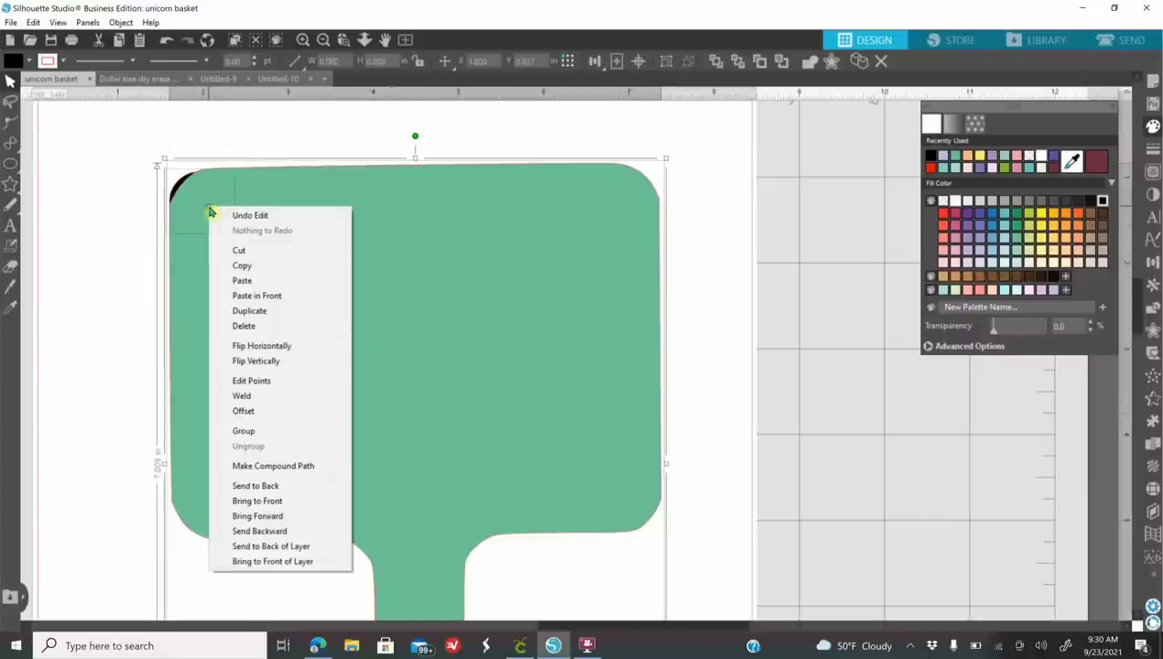
{"action": "left_click", "coordinate": [80, 275]}
{"action": "left_click_drag", "start_coordinate": [119, 149], "coordinate": [279, 264]}
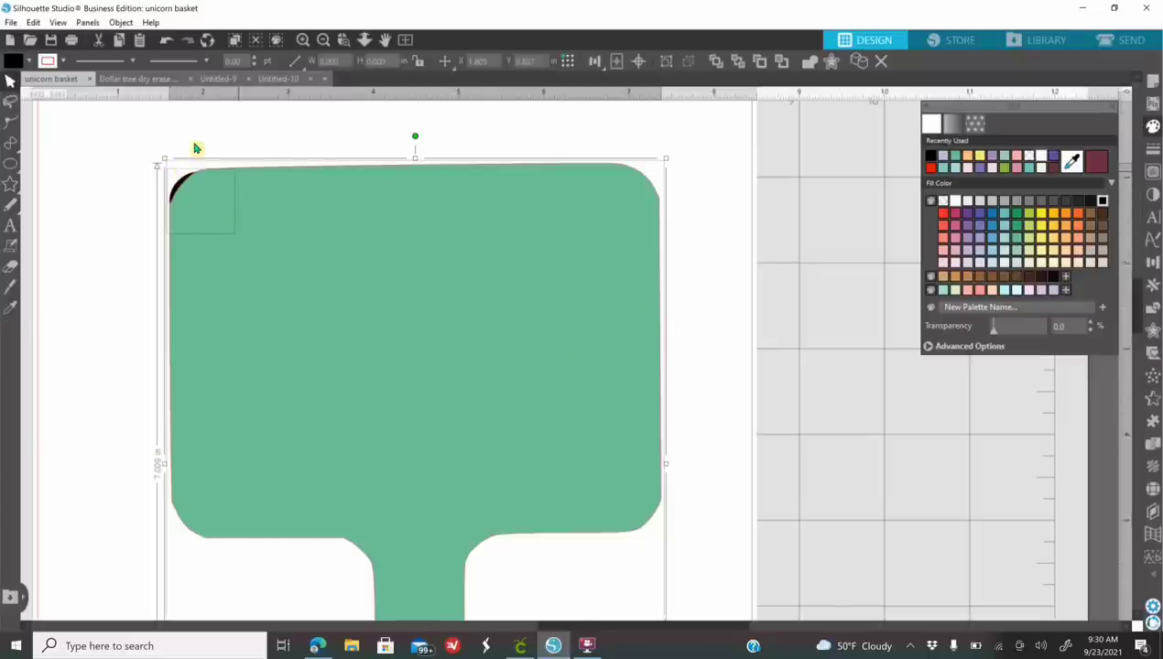
{"action": "right_click", "coordinate": [218, 205]}
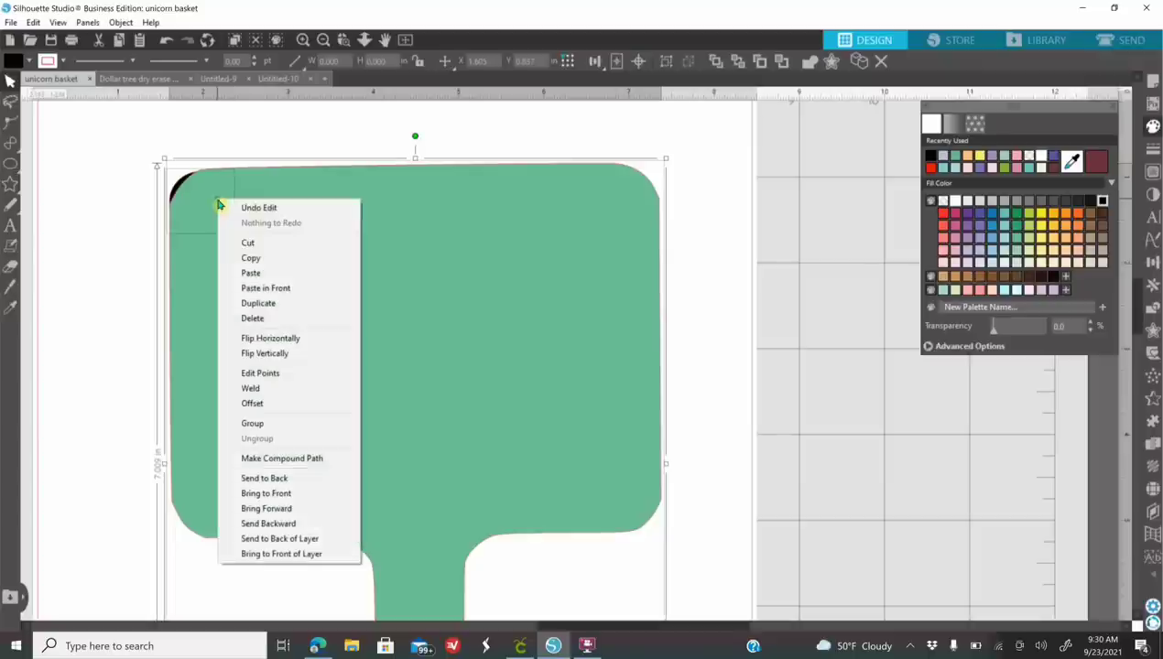
{"action": "left_click", "coordinate": [293, 390]}
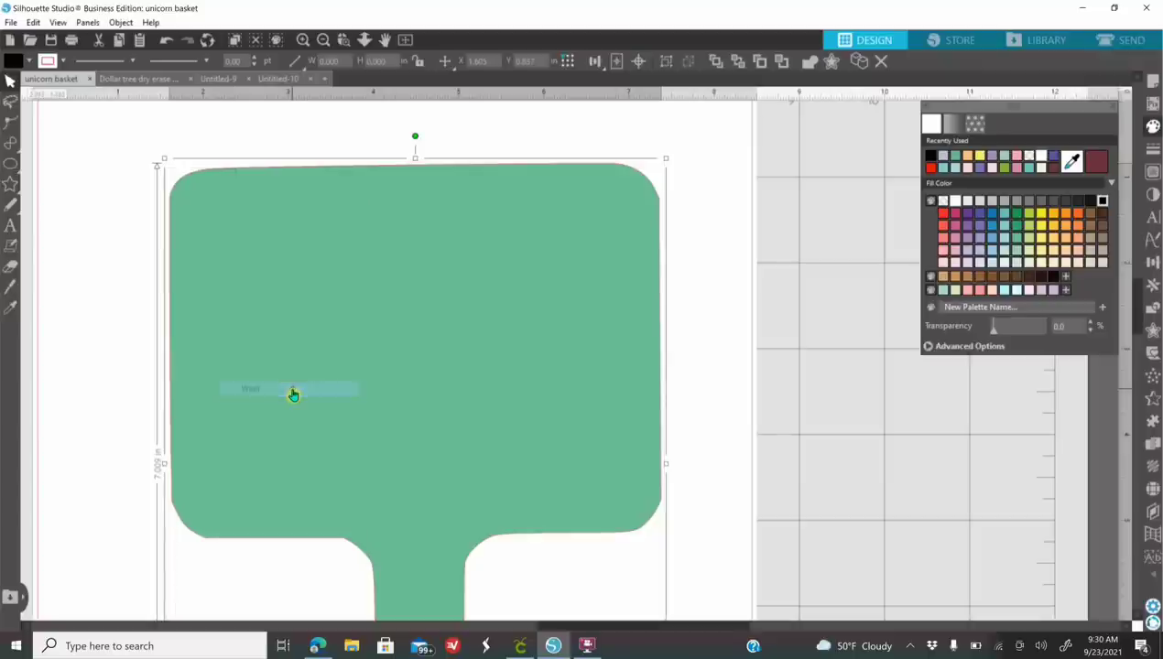
{"action": "left_click", "coordinate": [99, 253]}
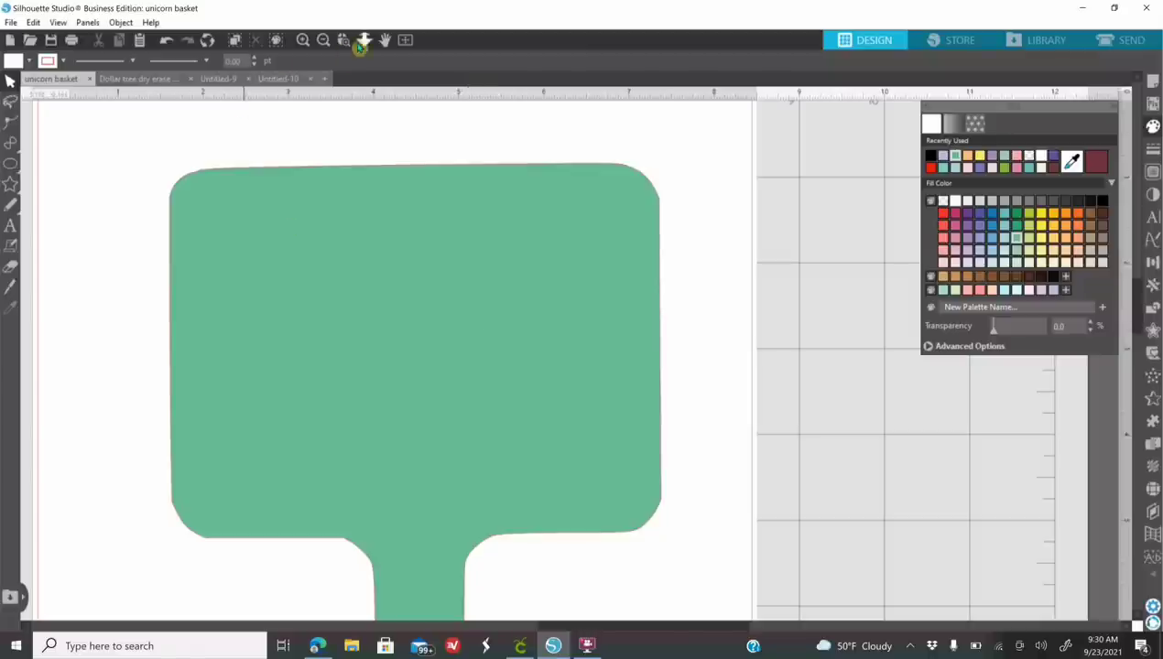
Move the welded green paddle slightly up and to the left on the page
{"action": "left_click", "coordinate": [324, 40]}
{"action": "left_click", "coordinate": [324, 41]}
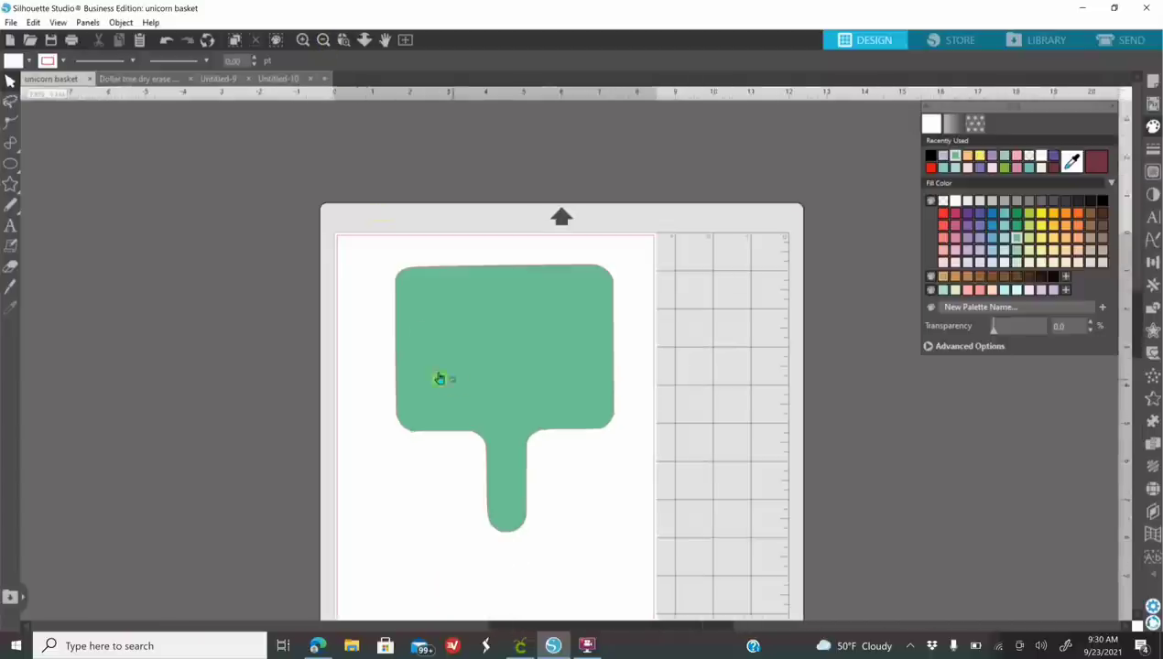
{"action": "left_click", "coordinate": [578, 366]}
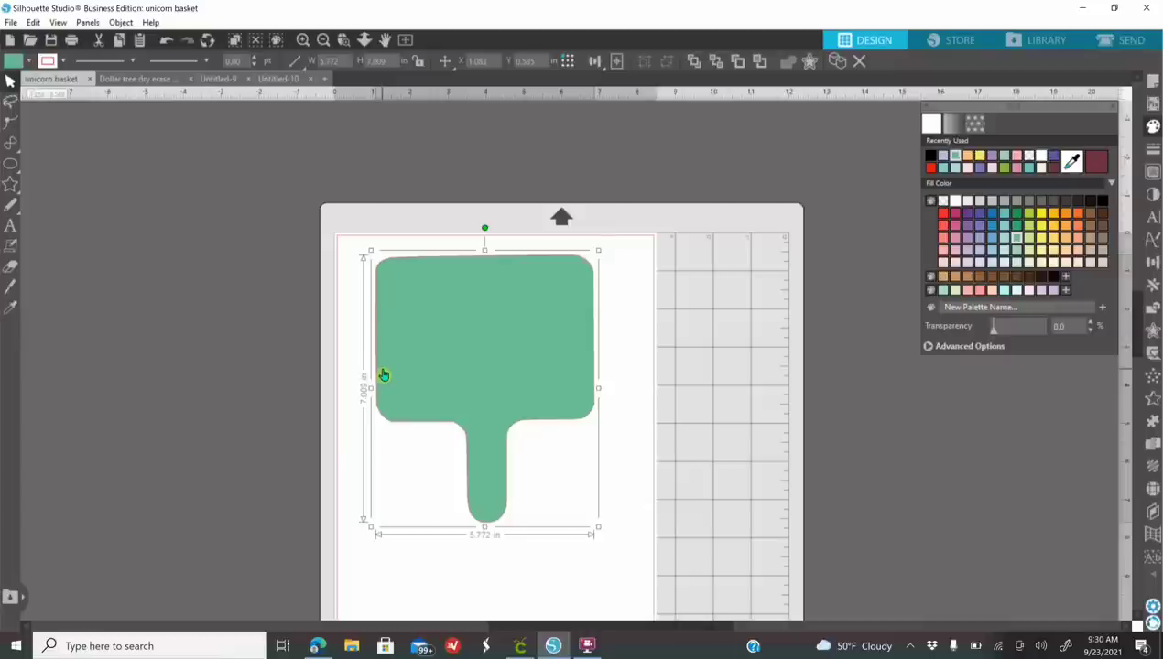
Switch to the Untitled-10 document and reposition the large pink paddle within the page, close to its left edge
{"action": "left_click", "coordinate": [279, 79]}
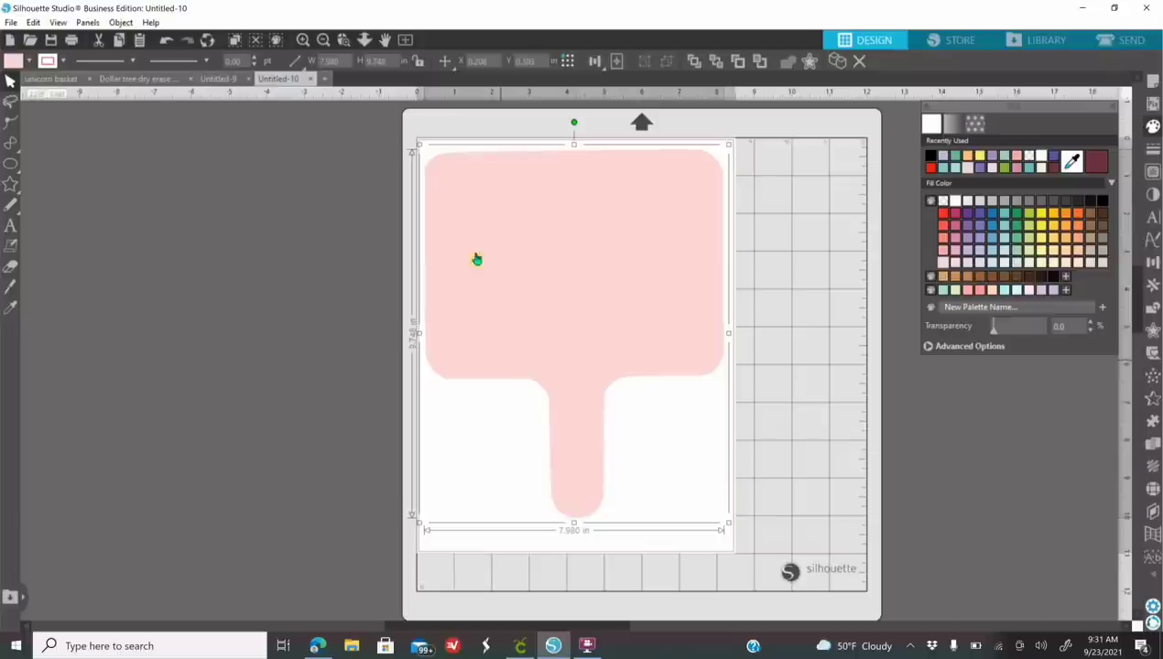
{"action": "left_click_drag", "start_coordinate": [528, 290], "coordinate": [554, 266]}
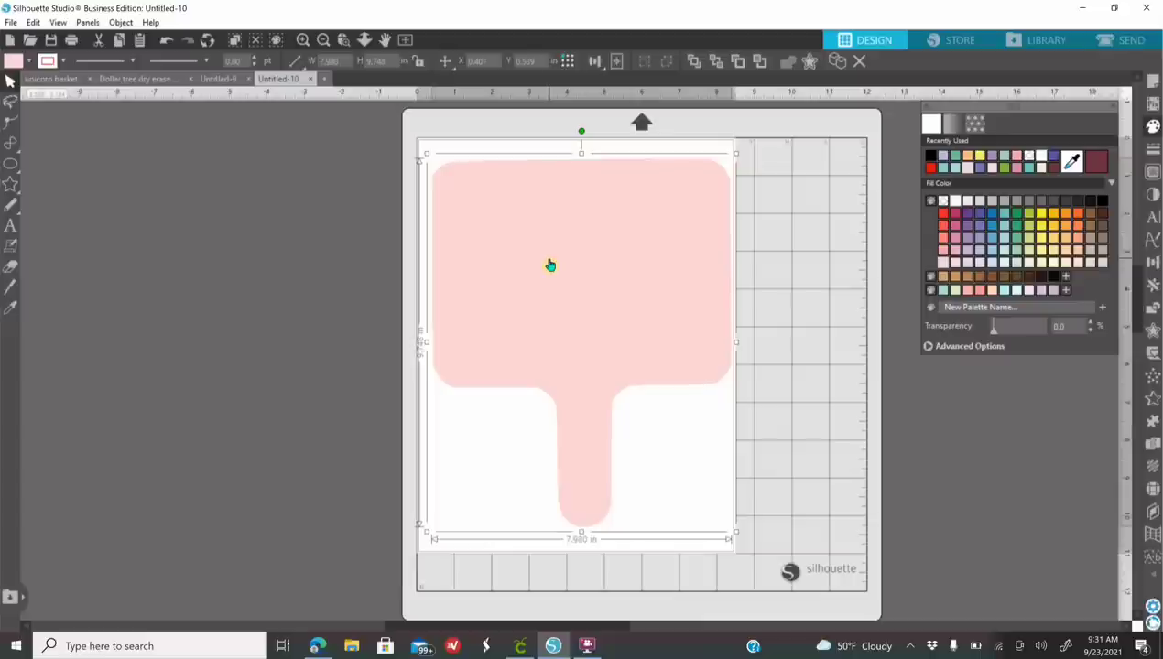
{"action": "left_click_drag", "start_coordinate": [549, 264], "coordinate": [547, 260]}
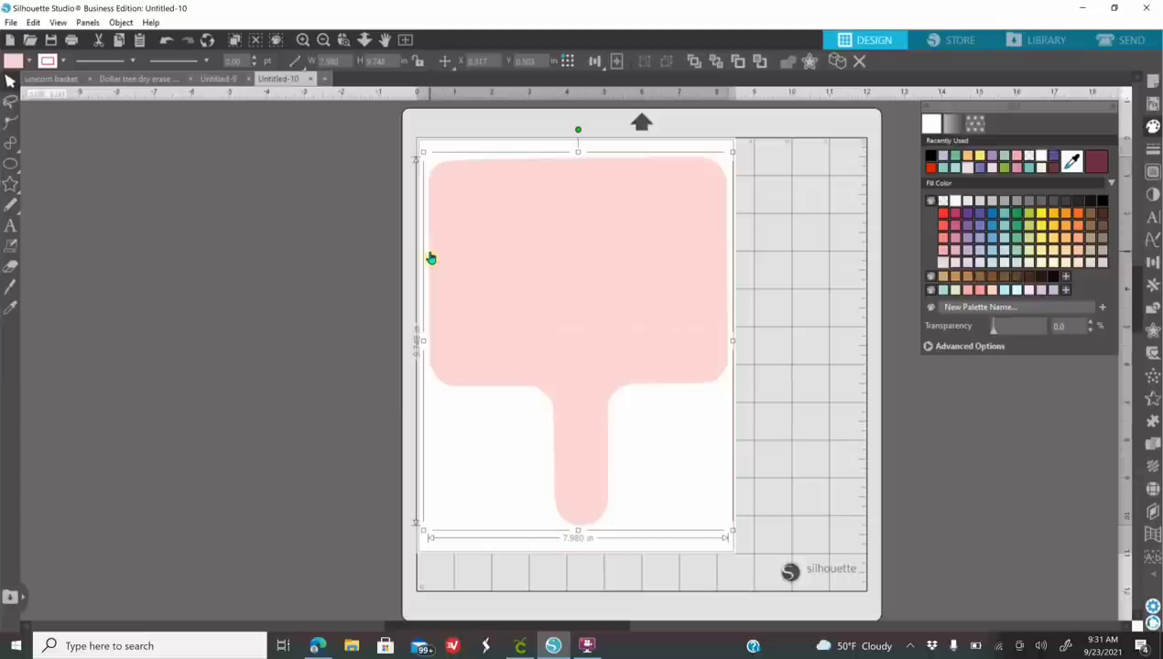
{"action": "left_click_drag", "start_coordinate": [546, 276], "coordinate": [541, 280]}
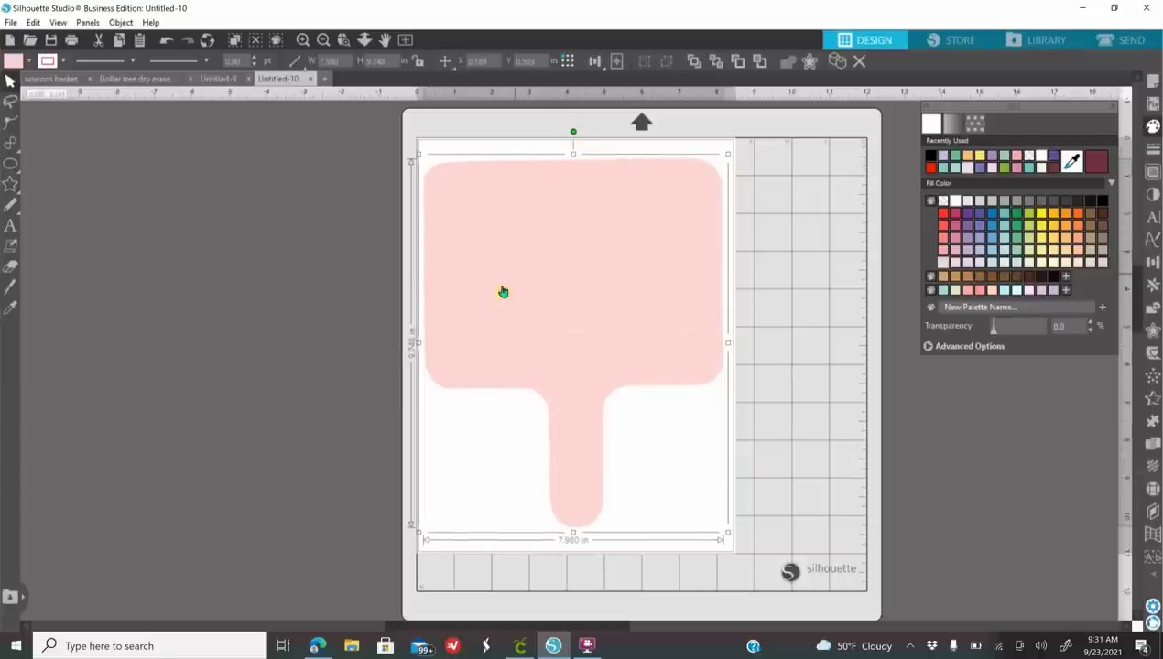
Switch to the browser and copy the first blue coral reef picture from the "Mermaid Under the Sea Background" image results
{"action": "left_click", "coordinate": [317, 646]}
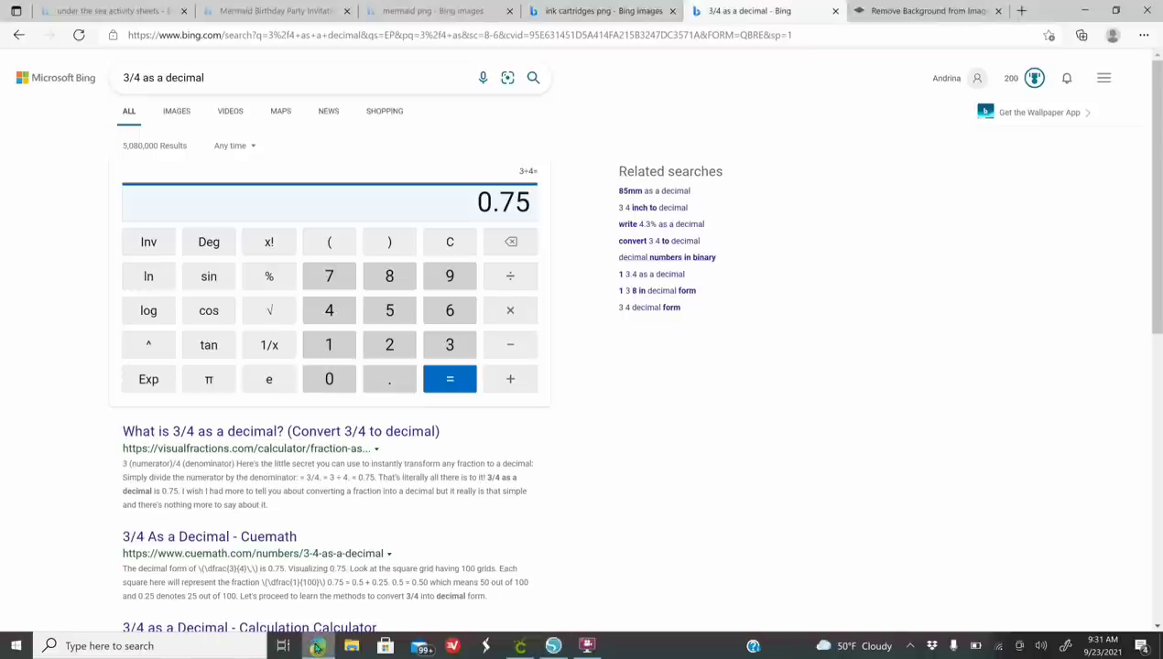
{"action": "left_click", "coordinate": [273, 13]}
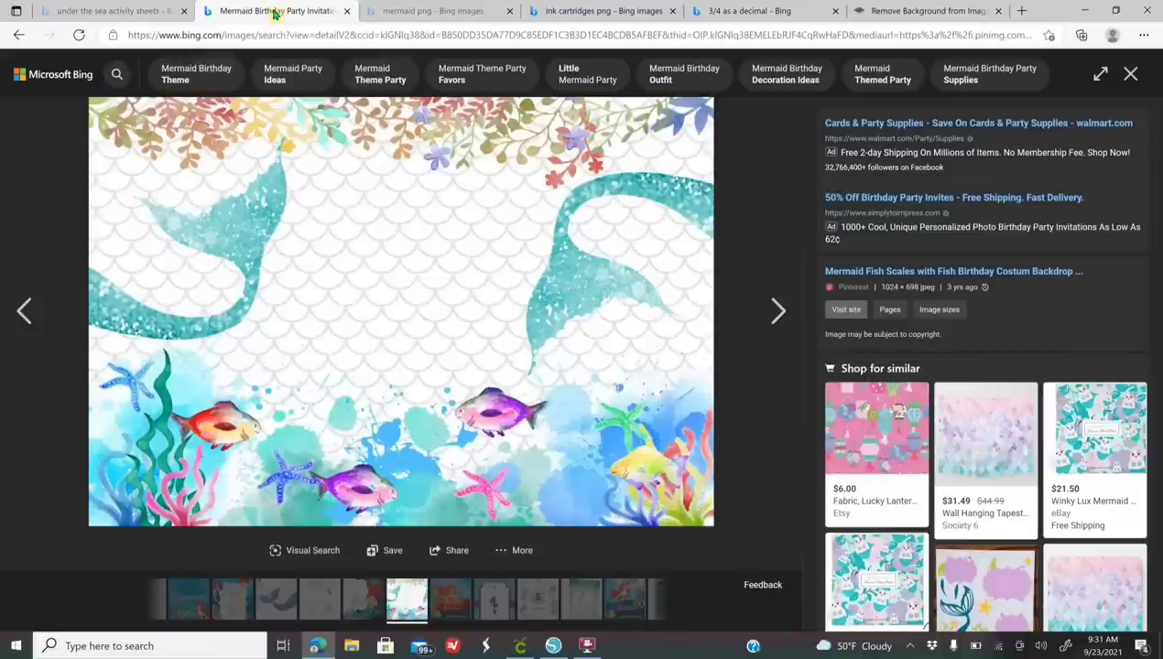
{"action": "left_click", "coordinate": [15, 37]}
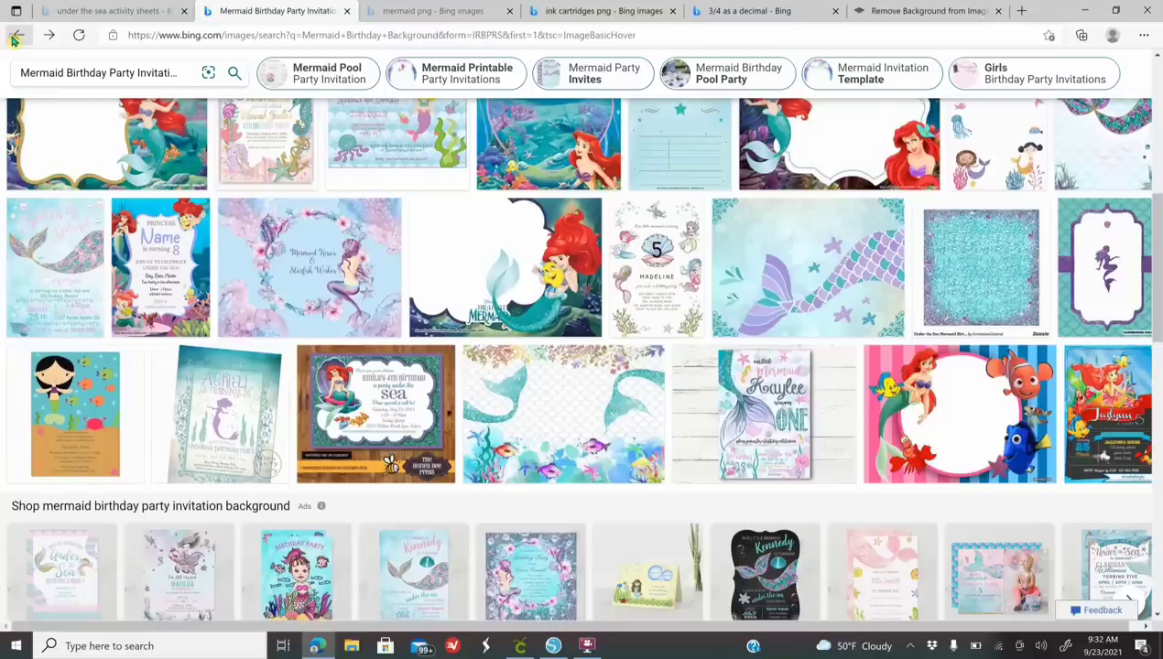
{"action": "left_click", "coordinate": [14, 39]}
{"action": "left_click", "coordinate": [14, 39]}
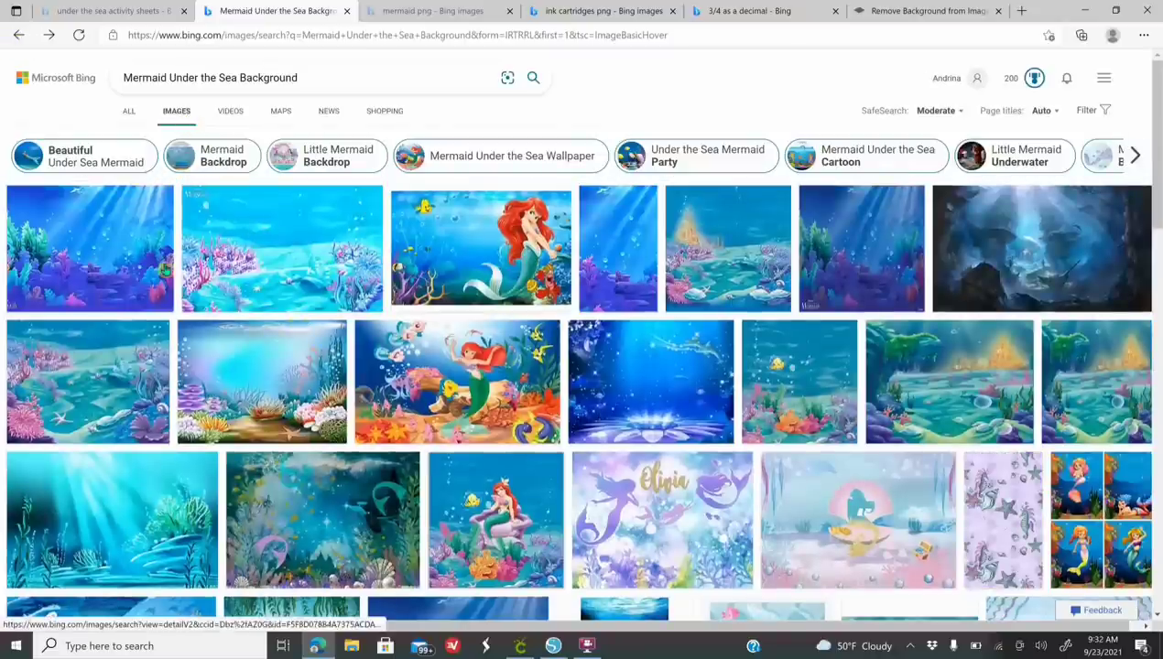
{"action": "left_click", "coordinate": [113, 260]}
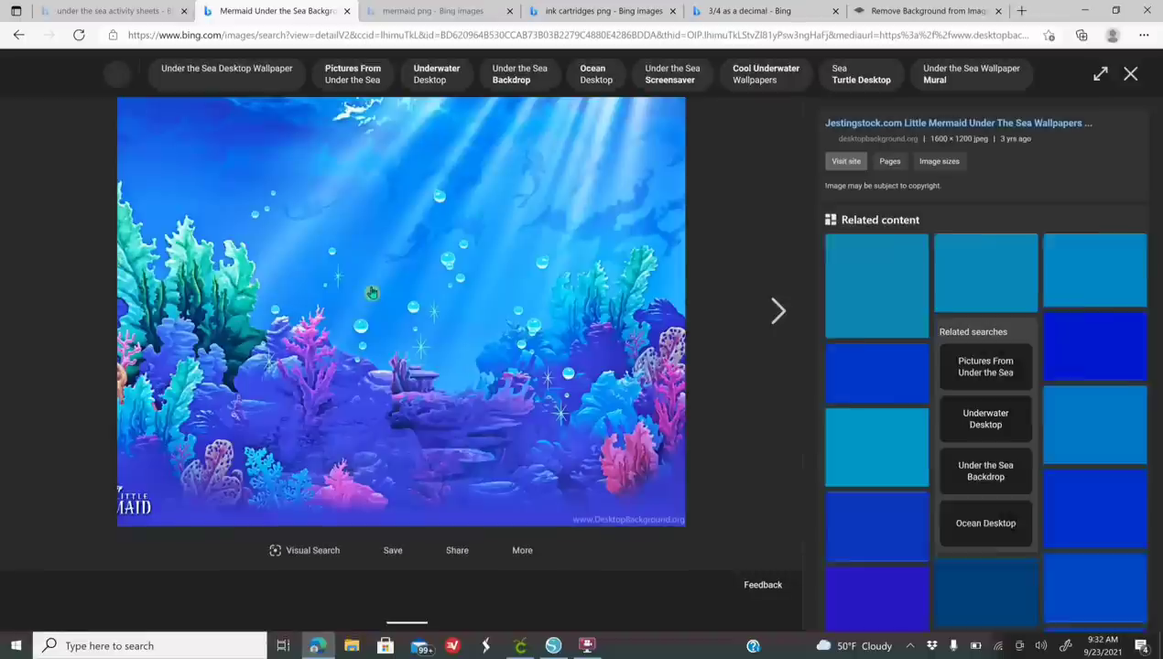
{"action": "right_click", "coordinate": [372, 293]}
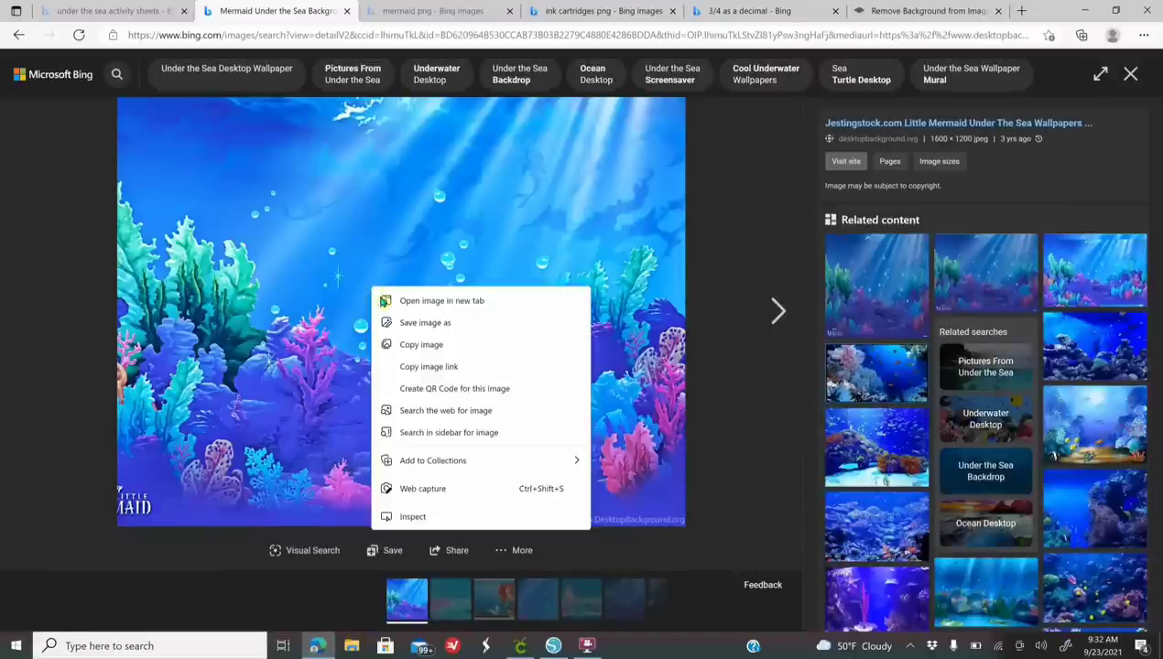
{"action": "left_click", "coordinate": [437, 347]}
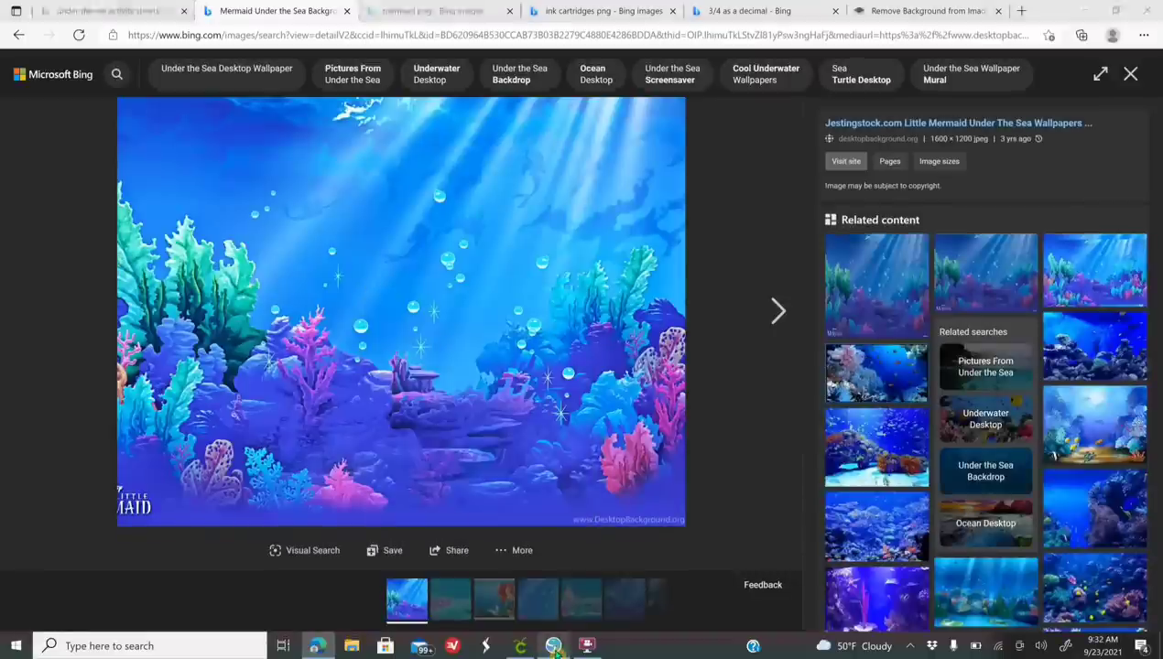
Switch back to Silhouette Studio, paste the underwater picture into the Untitled-10 document and place it over the pink paddle
{"action": "left_click", "coordinate": [552, 645]}
{"action": "right_click", "coordinate": [268, 262]}
{"action": "left_click", "coordinate": [311, 330]}
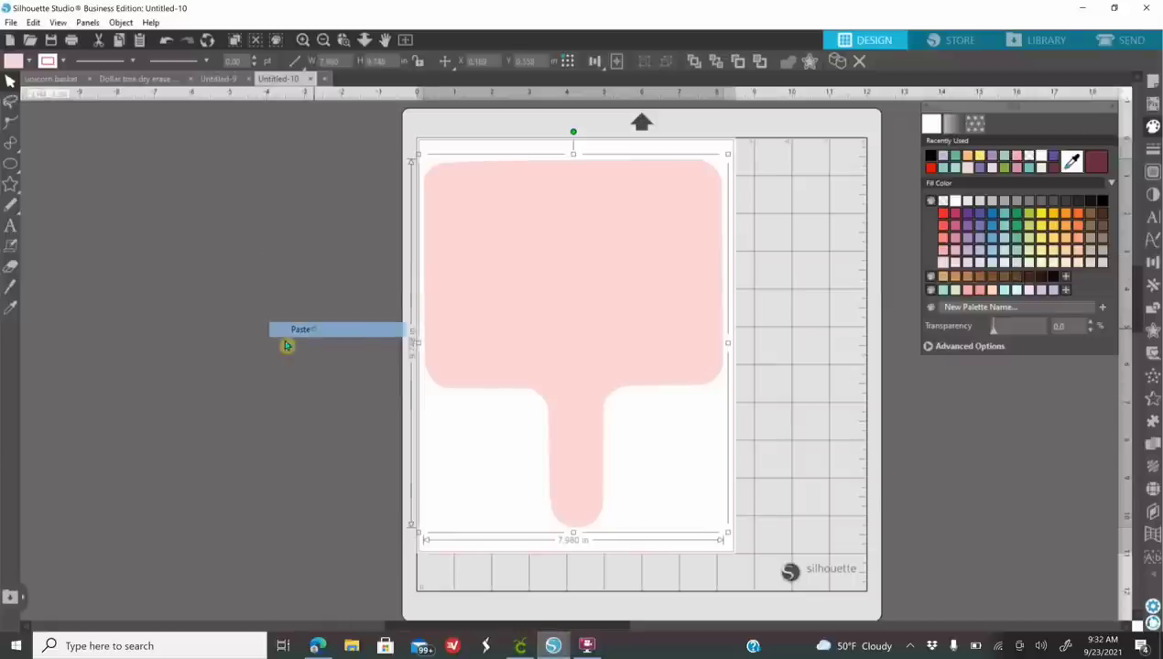
{"action": "left_click", "coordinate": [227, 367]}
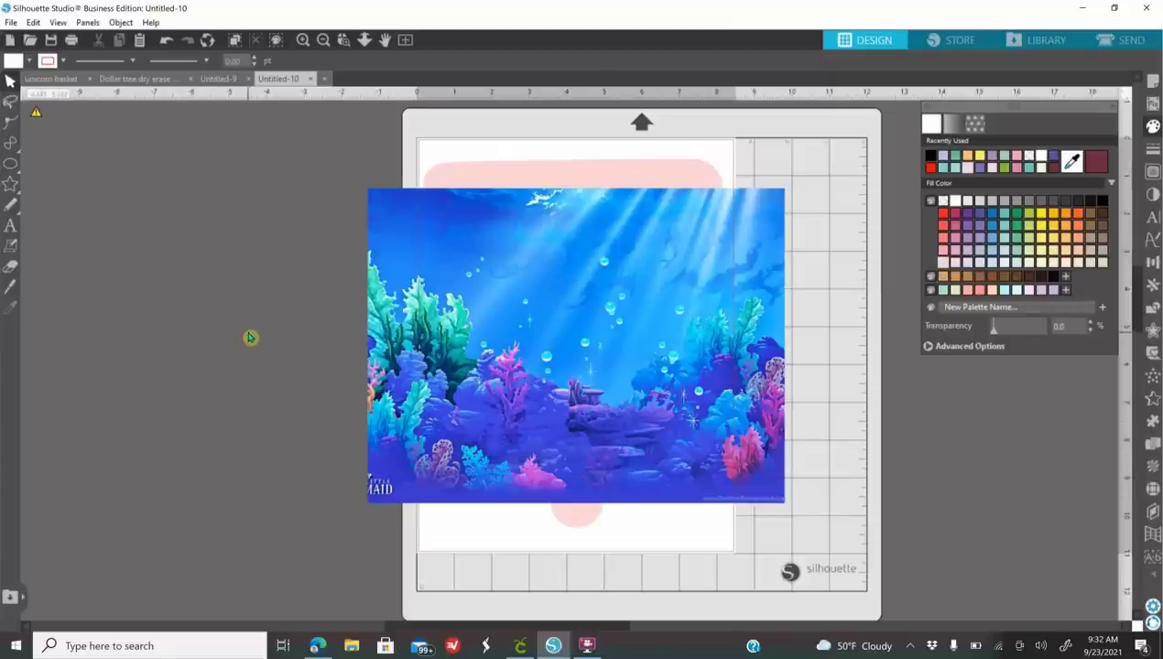
{"action": "left_click_drag", "start_coordinate": [538, 345], "coordinate": [524, 314]}
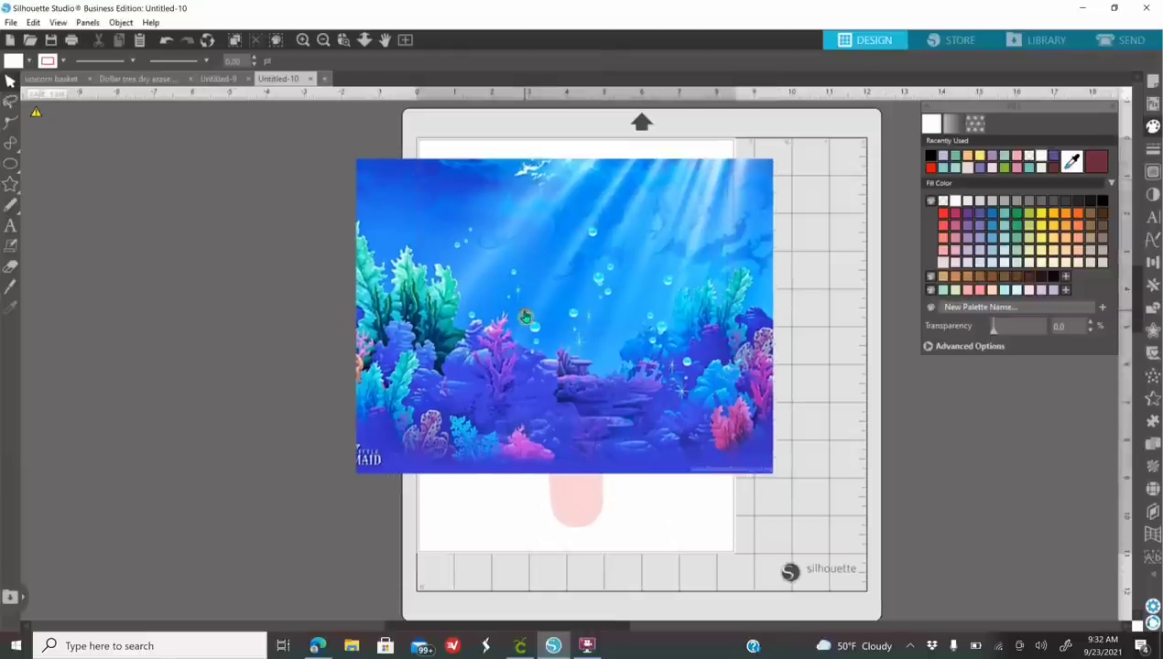
Send the underwater picture behind the paddle, enlarge it to about 14.24 in wide and shift it to cover the whole paddle
{"action": "right_click", "coordinate": [472, 316]}
{"action": "left_click", "coordinate": [559, 550]}
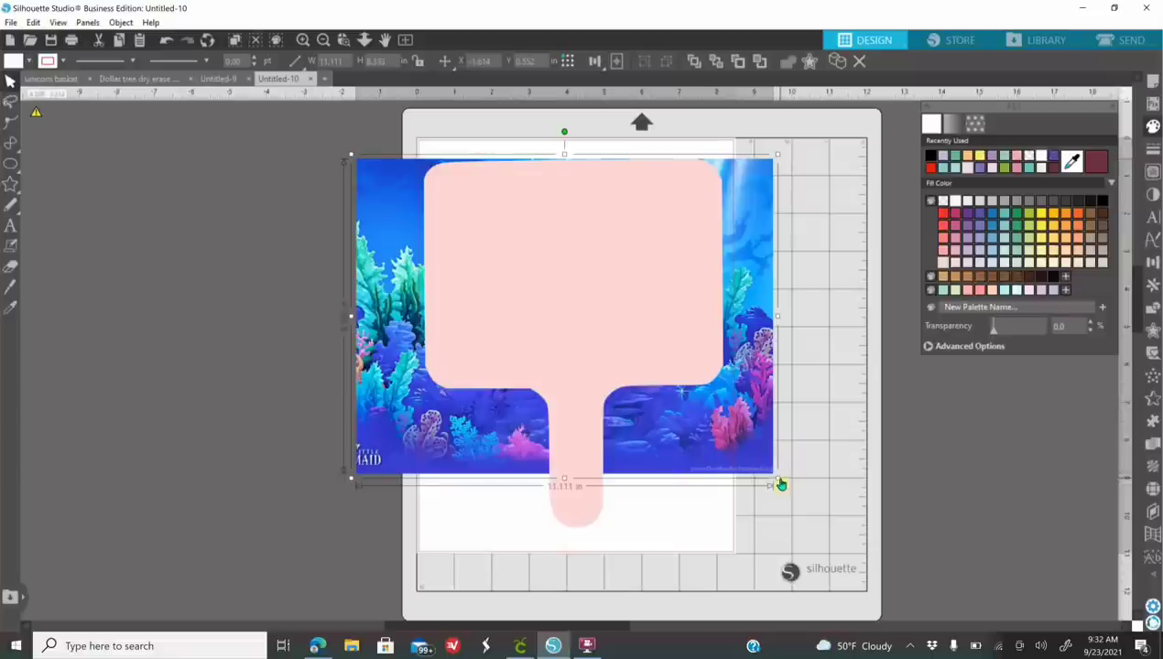
{"action": "left_click_drag", "start_coordinate": [778, 477], "coordinate": [812, 556]}
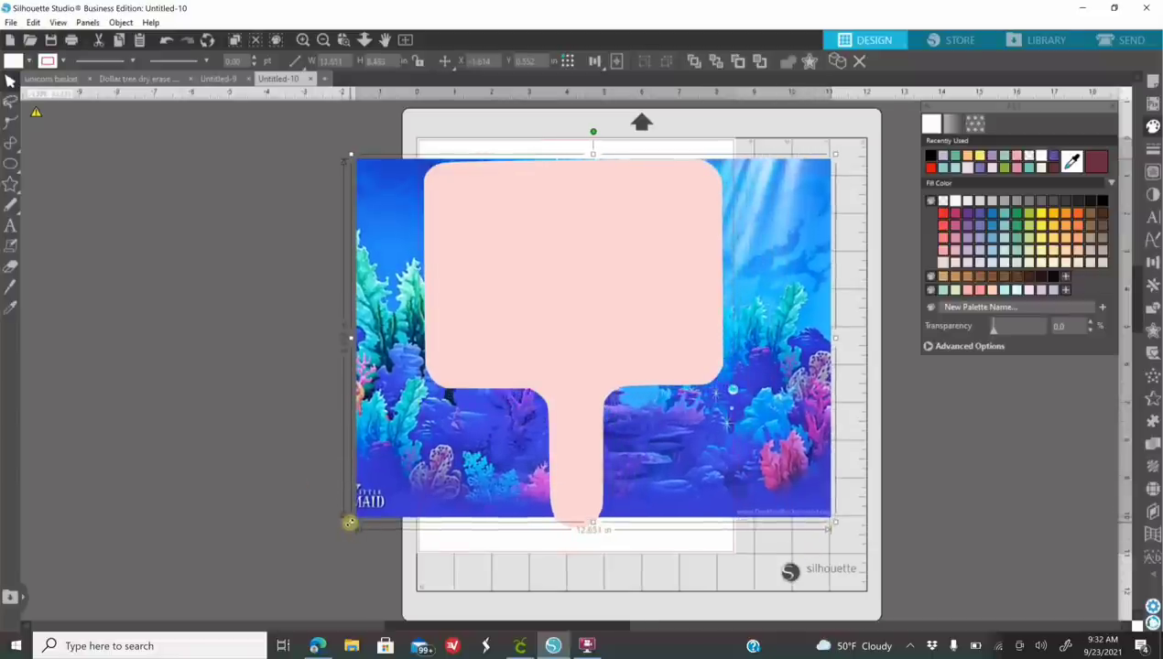
{"action": "left_click_drag", "start_coordinate": [348, 532], "coordinate": [289, 581]}
{"action": "left_click_drag", "start_coordinate": [623, 482], "coordinate": [701, 471]}
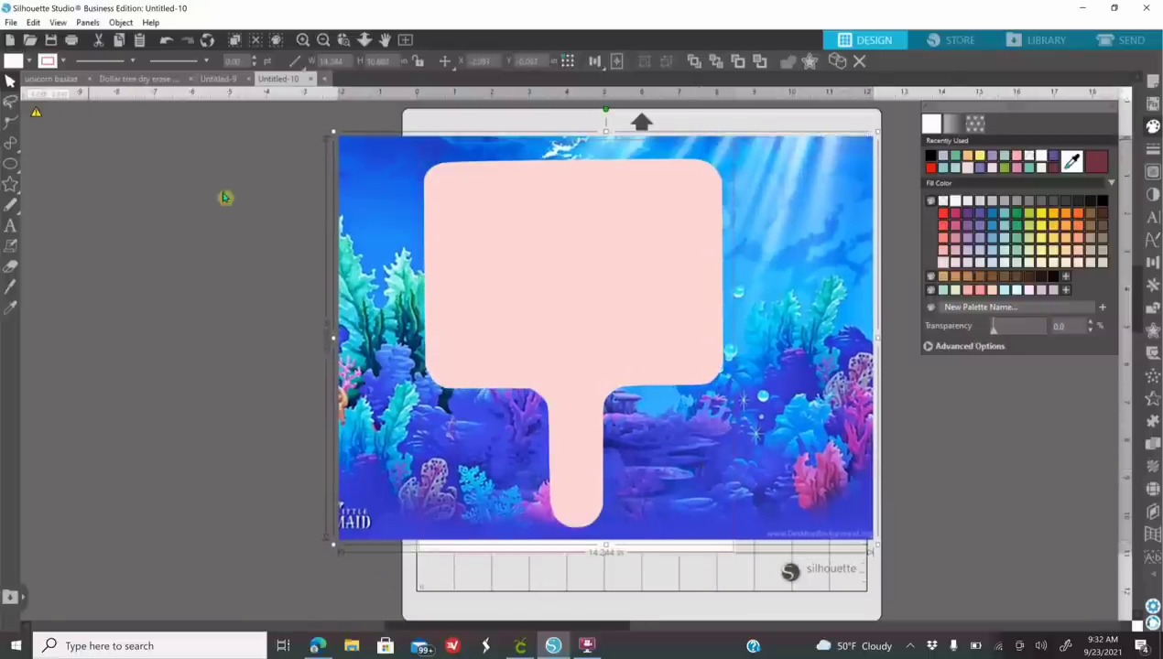
Select the paddle together with the underwater picture and crop the picture to the paddle shape
{"action": "left_click", "coordinate": [258, 161]}
{"action": "left_click", "coordinate": [342, 189]}
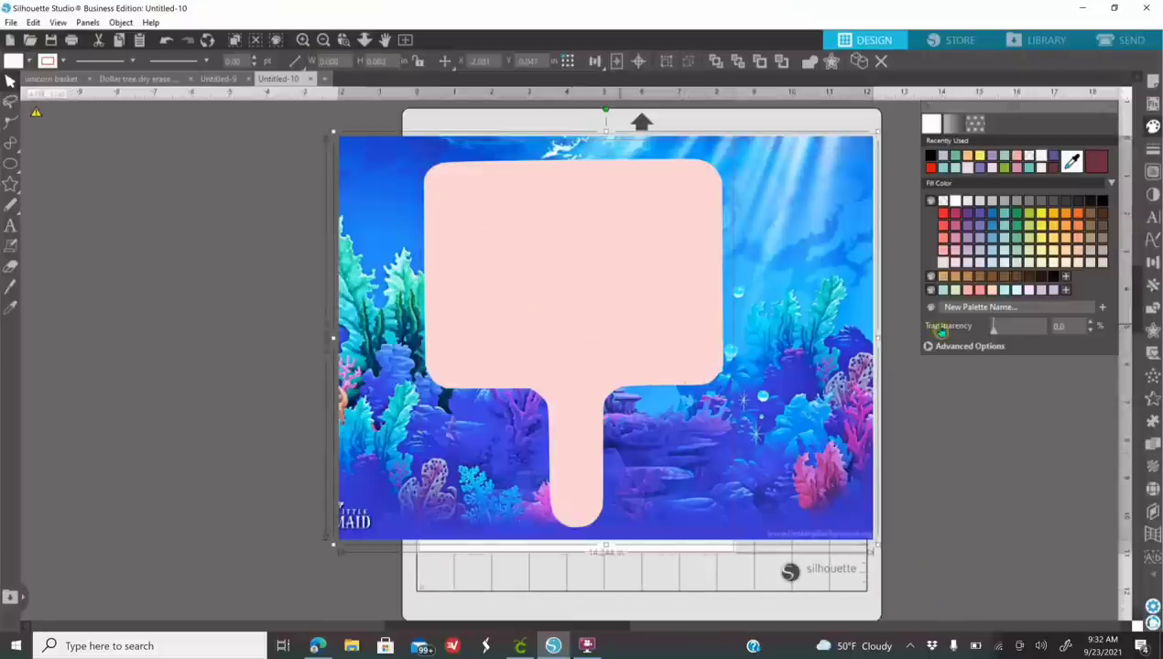
{"action": "left_click", "coordinate": [1154, 310]}
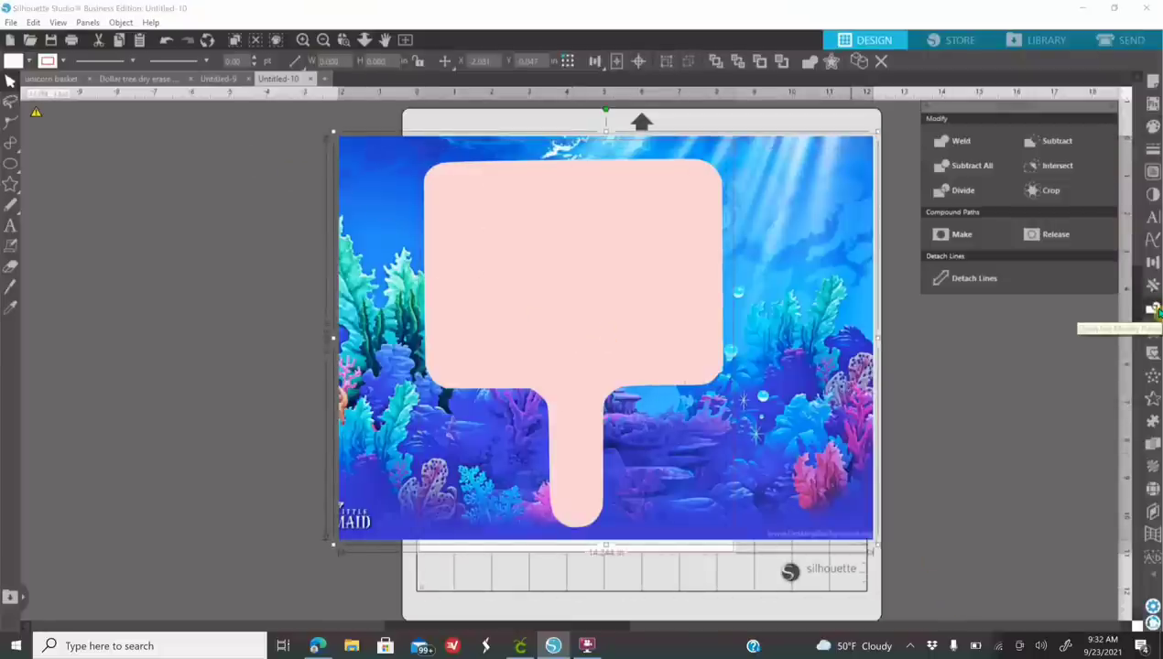
{"action": "left_click", "coordinate": [1052, 191]}
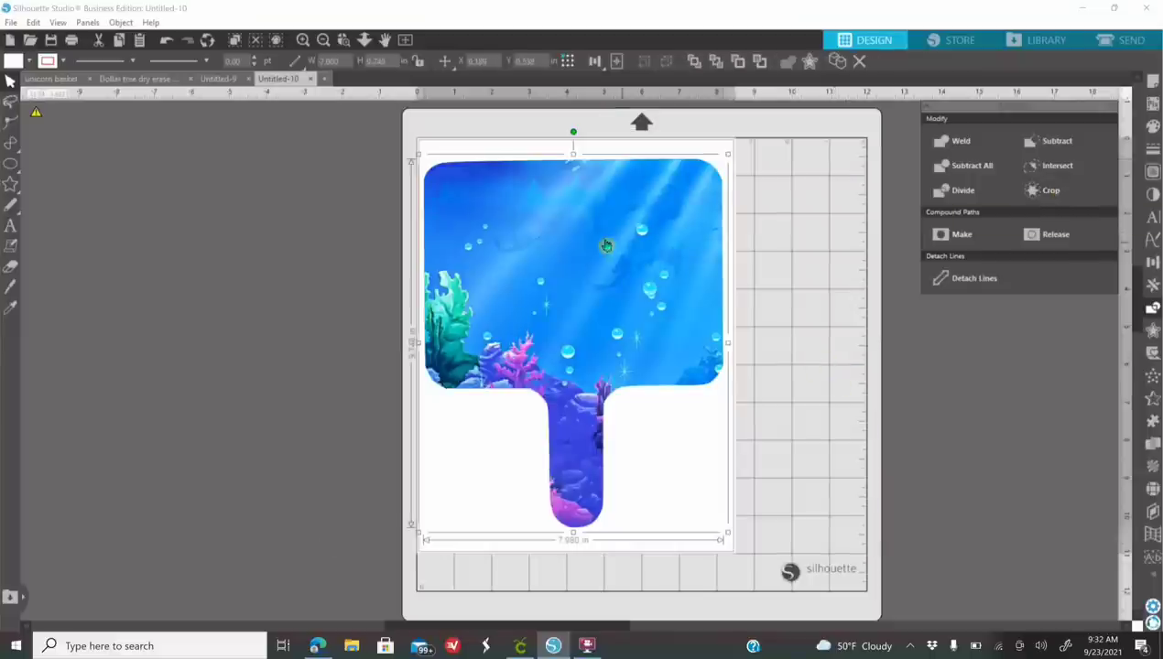
Duplicate the cropped underwater paddle and place one copy off the page, to its left
{"action": "right_click", "coordinate": [554, 288]}
{"action": "left_click", "coordinate": [604, 383]}
{"action": "left_click_drag", "start_coordinate": [620, 323], "coordinate": [240, 333]}
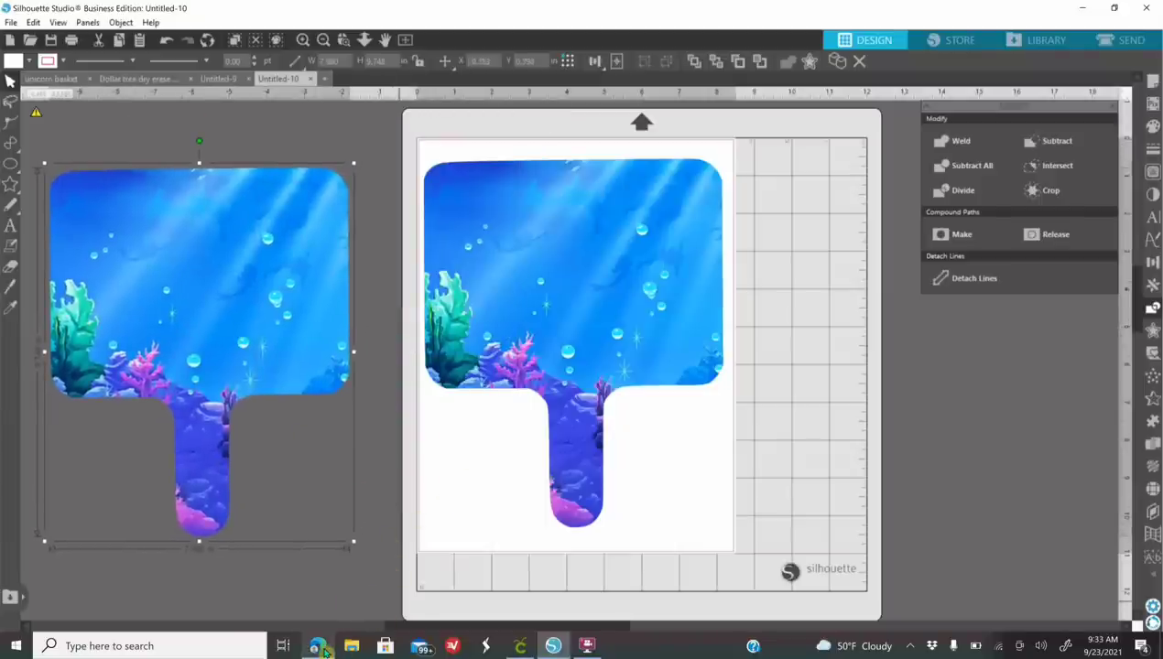
Switch to the browser, replace the Remove Background page with a new tab and search the web for "mujka-clipart"
{"action": "mouse_move", "coordinate": [322, 648]}
{"action": "left_click", "coordinate": [330, 650]}
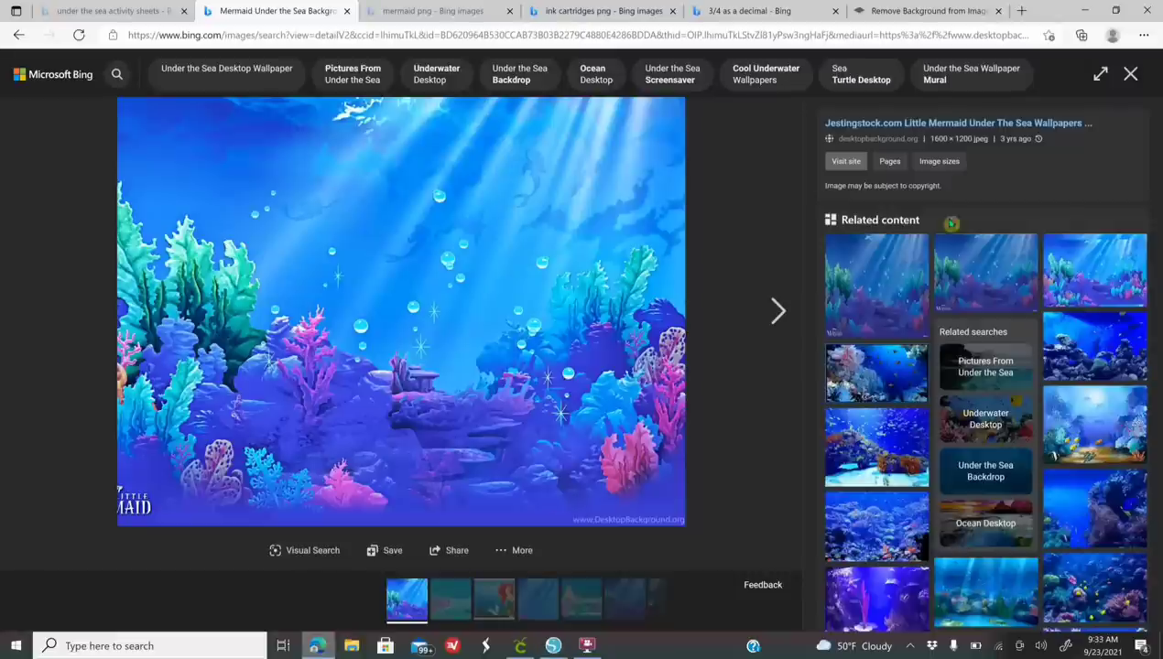
{"action": "left_click", "coordinate": [998, 11]}
{"action": "left_click", "coordinate": [859, 11]}
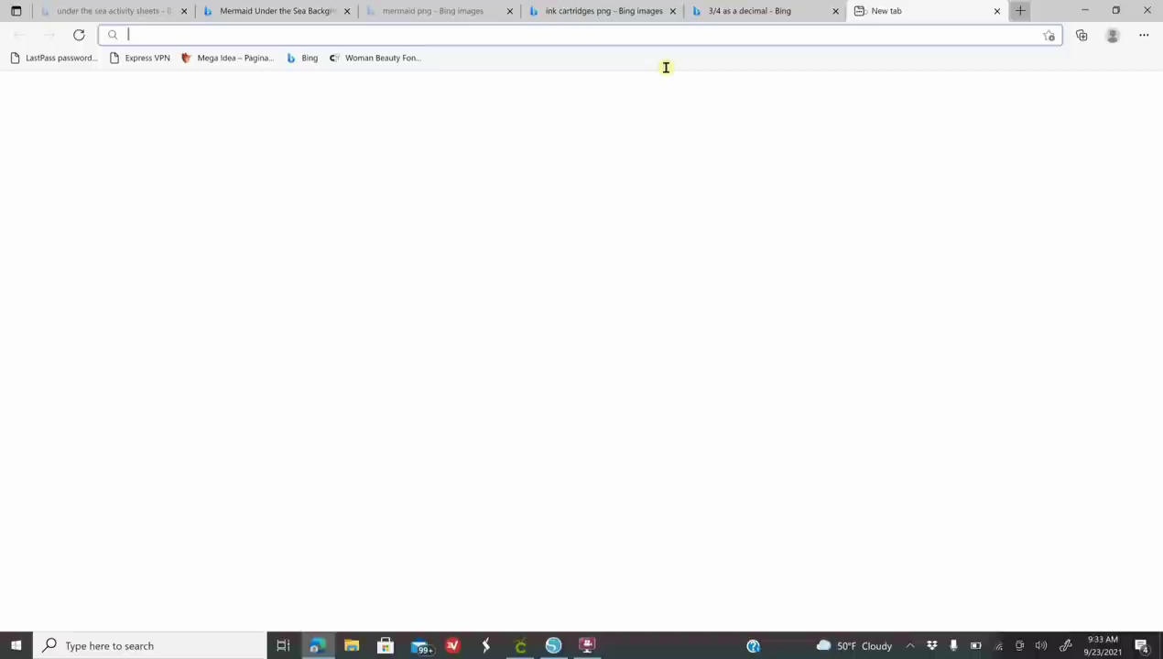
{"action": "left_click", "coordinate": [374, 108]}
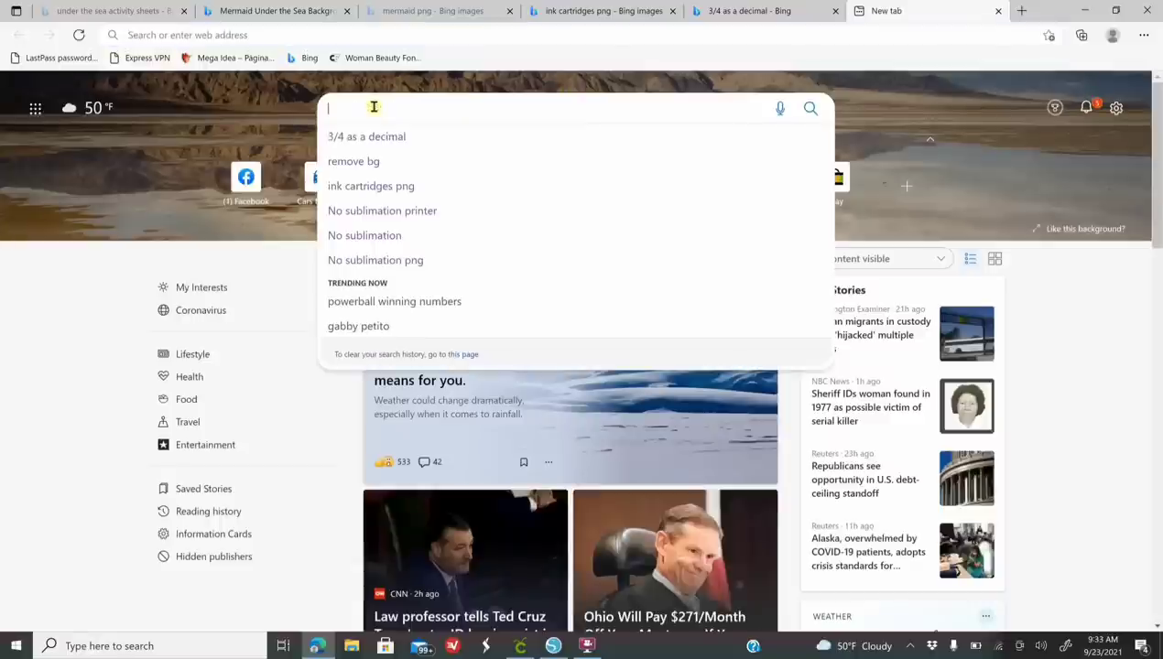
{"action": "type", "text": "Mu"}
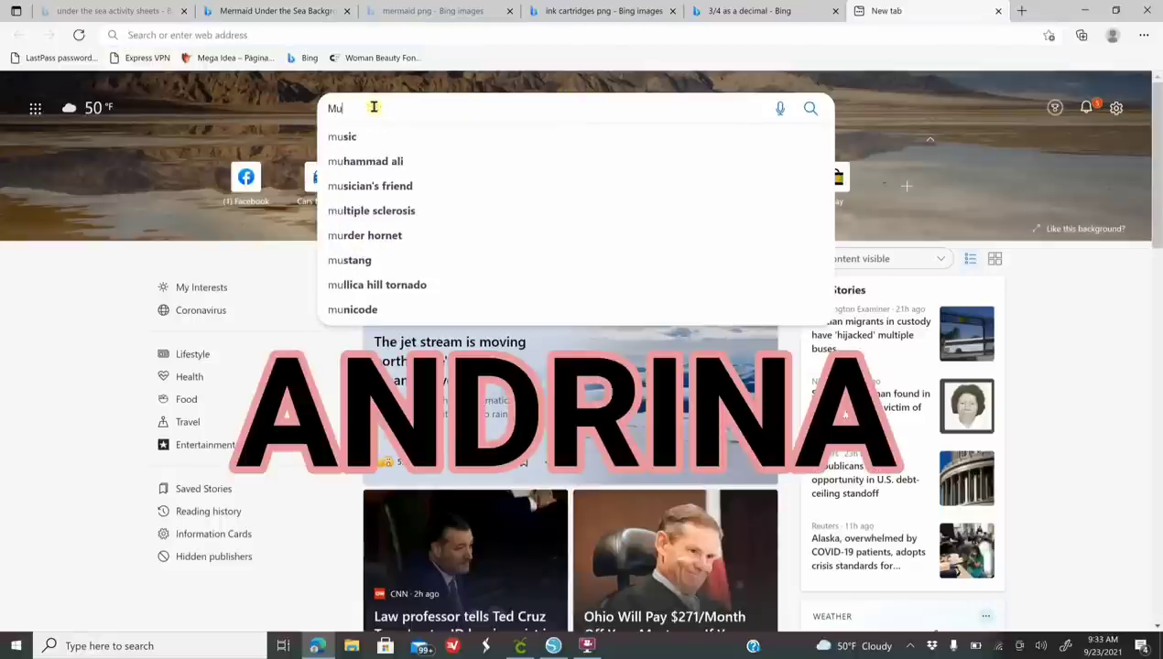
{"action": "type", "text": "k"}
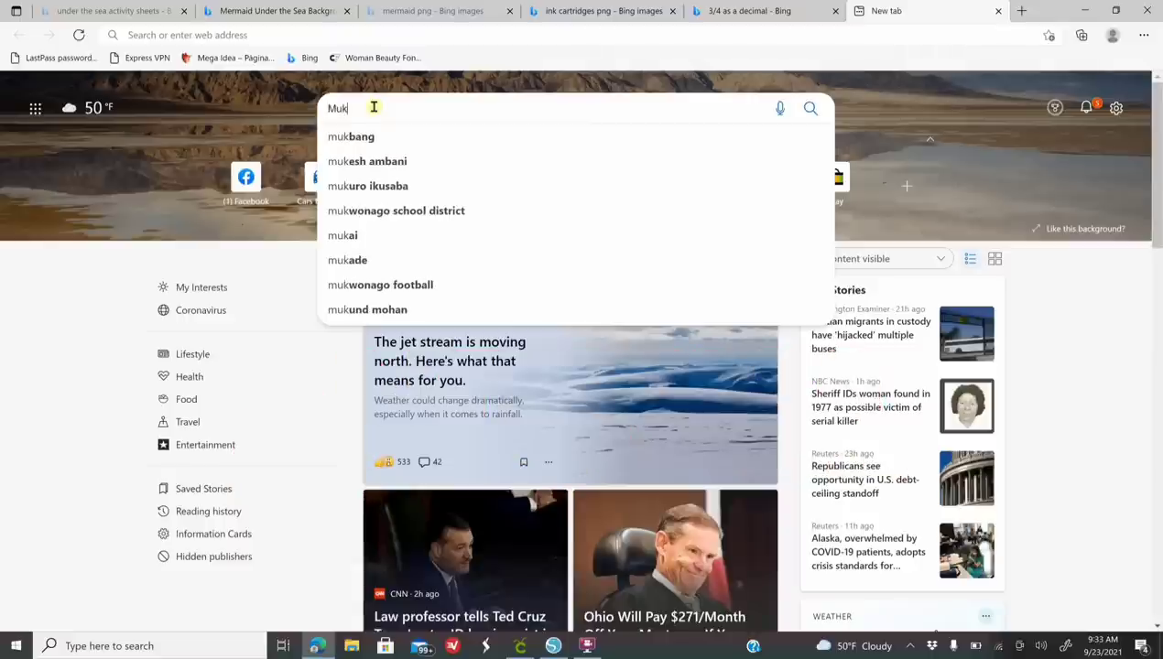
{"action": "key", "text": "BackSpace"}
{"action": "type", "text": "jka"}
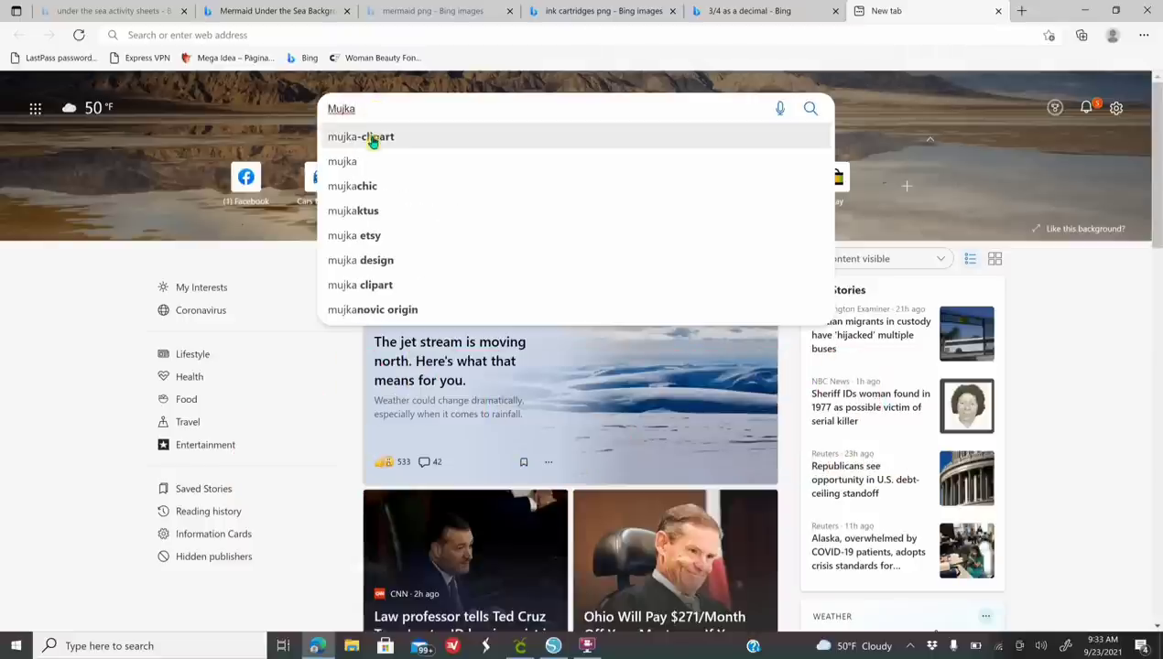
{"action": "left_click", "coordinate": [371, 138]}
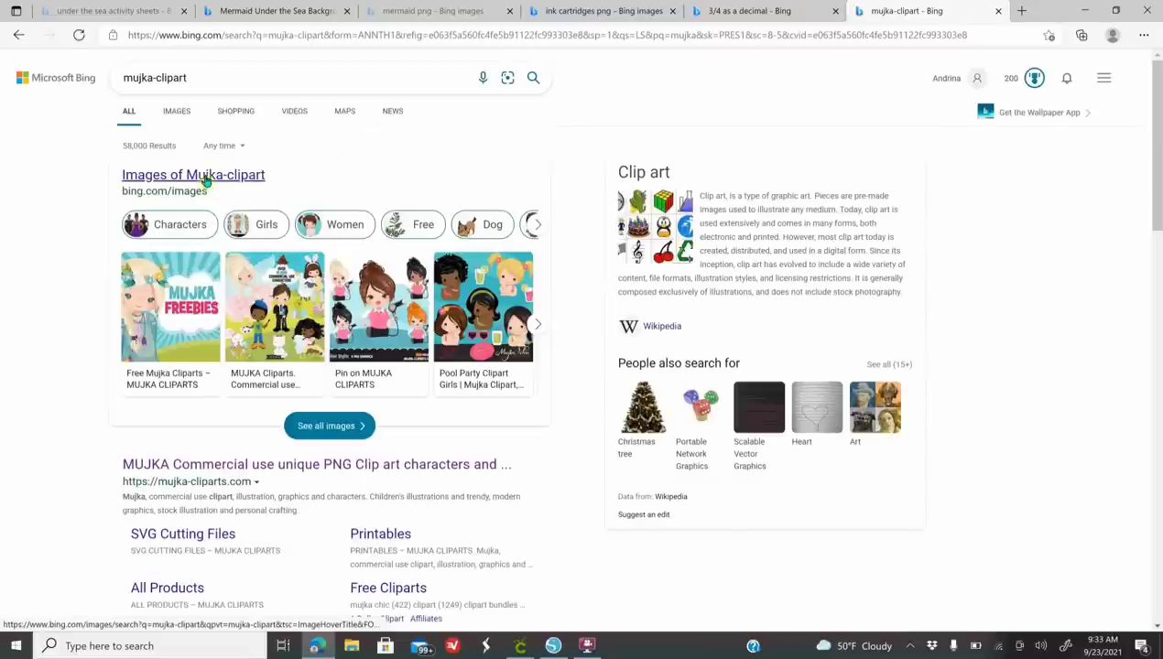
Open the MUJKA Cliparts website from the search results and search its shop for "mermaids"
{"action": "left_click", "coordinate": [205, 176]}
{"action": "key", "text": "alt+Left"}
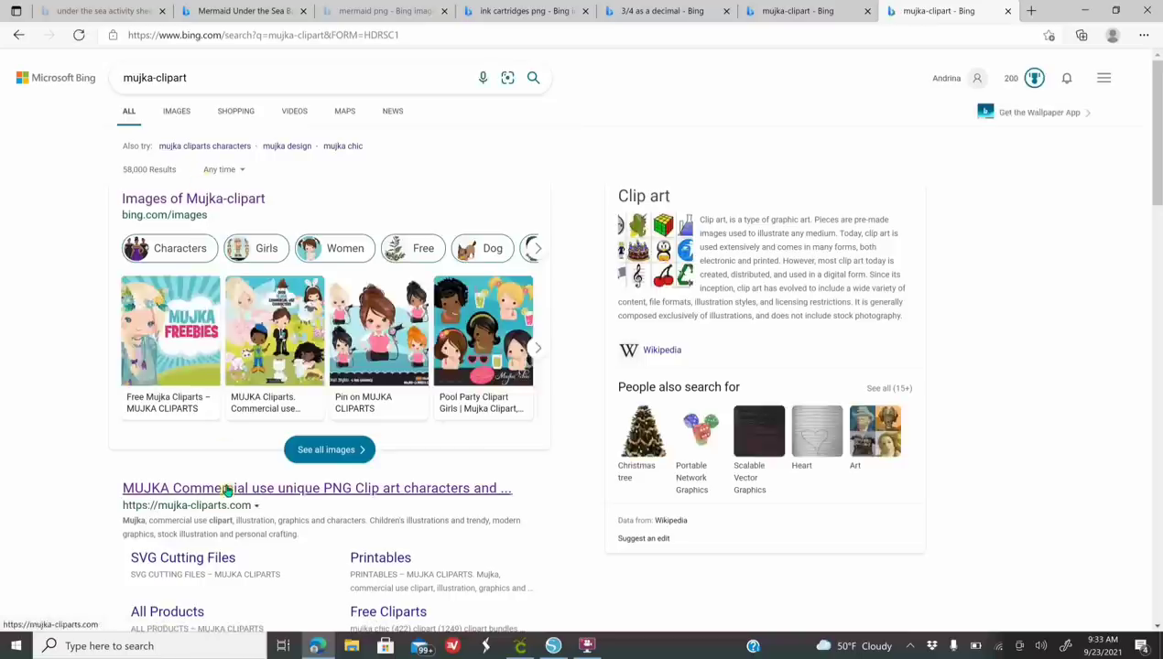
{"action": "left_click", "coordinate": [228, 490]}
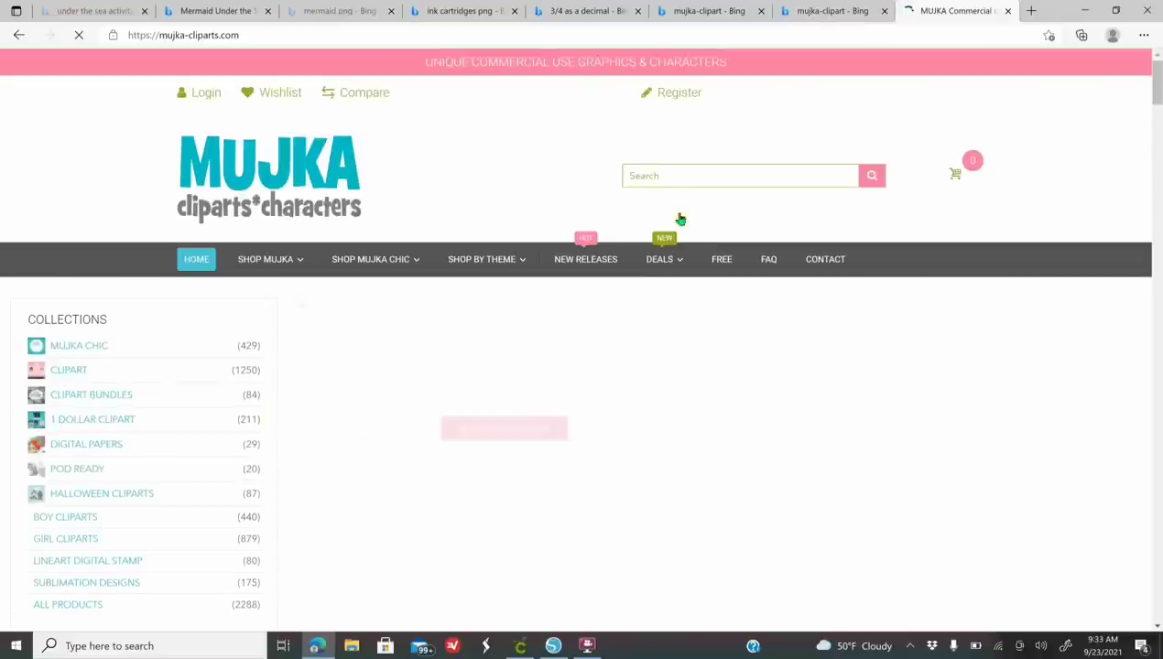
{"action": "left_click", "coordinate": [671, 179]}
{"action": "type", "text": "m"}
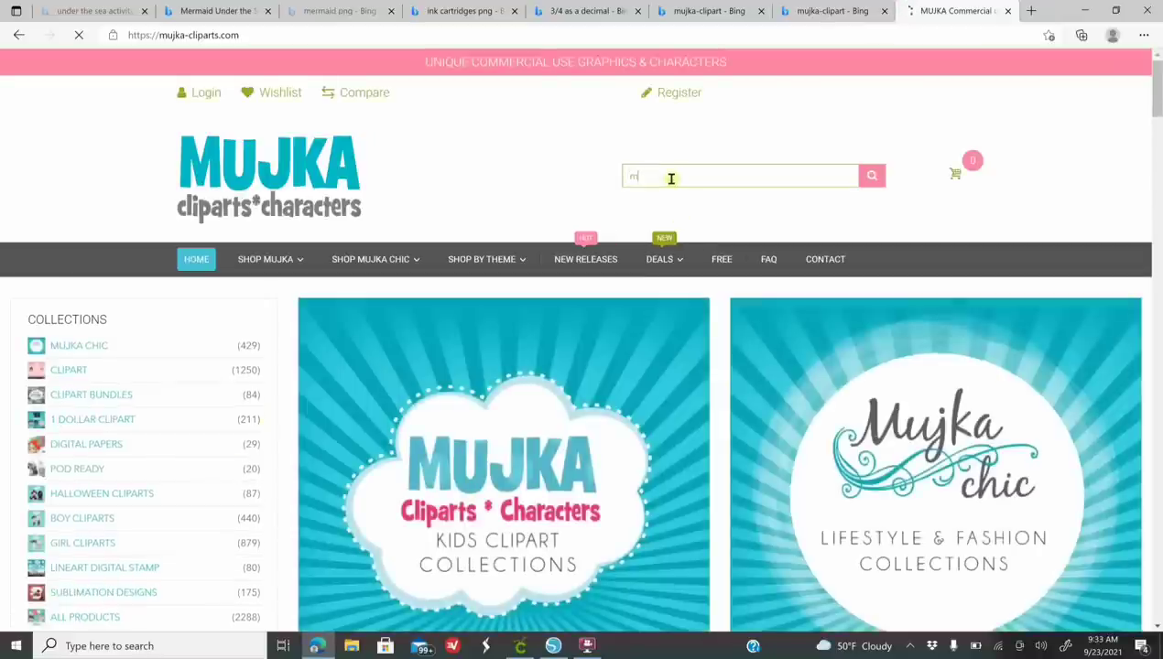
{"action": "type", "text": "ermaid"}
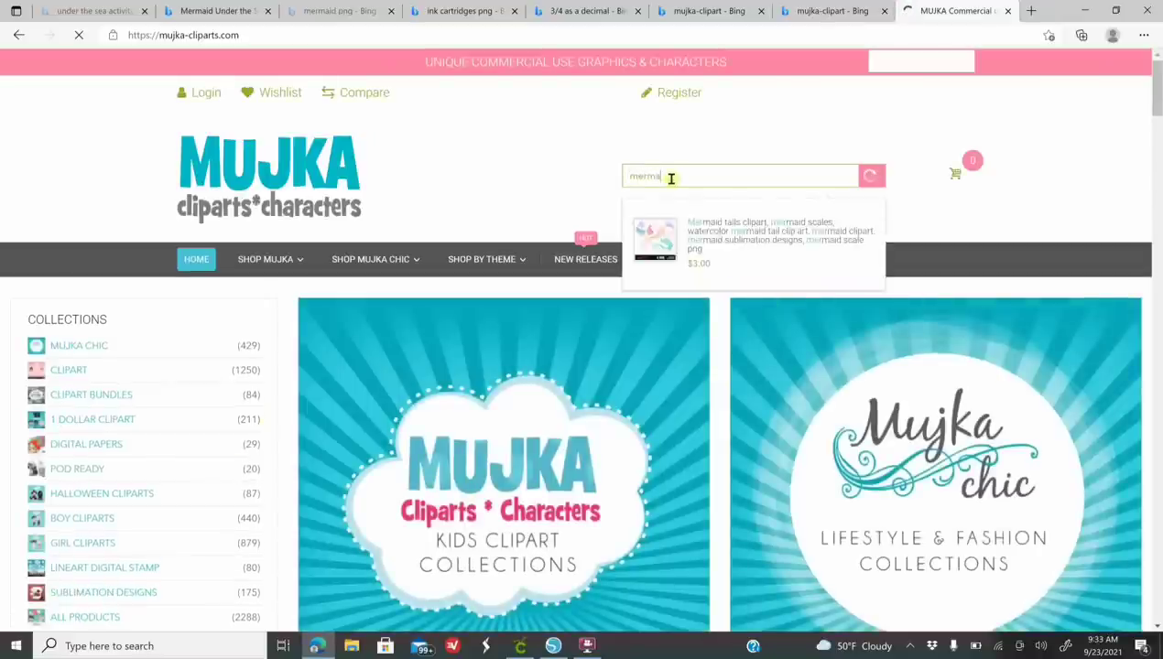
{"action": "type", "text": "s"}
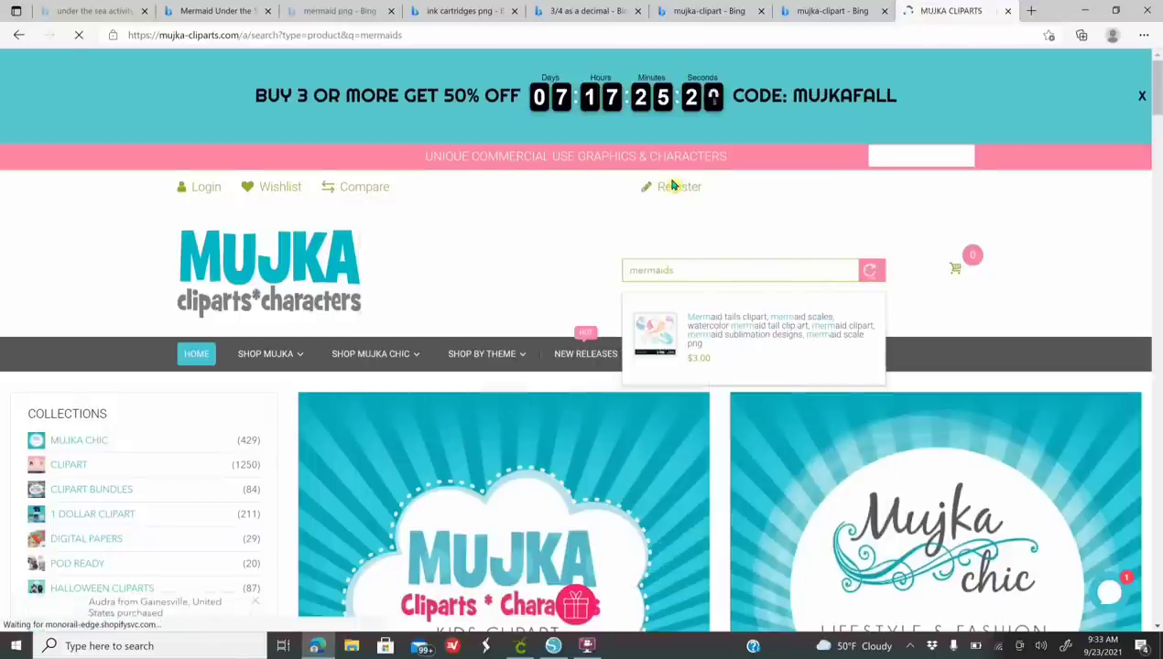
Browse the first page of mermaid clipart products for a set that suits the underwater paddle
{"action": "scroll", "coordinate": [704, 423], "scroll_direction": "down", "scroll_amount": 1}
{"action": "scroll", "coordinate": [703, 423], "scroll_direction": "down", "scroll_amount": 2}
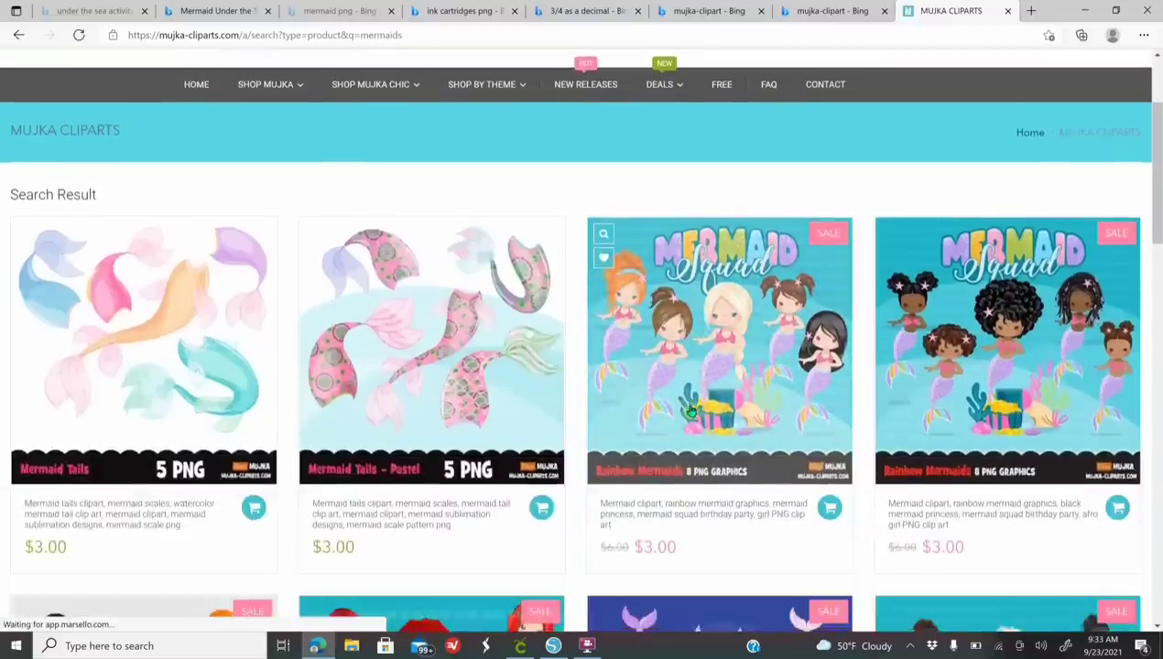
{"action": "scroll", "coordinate": [714, 379], "scroll_direction": "down", "scroll_amount": 3}
{"action": "scroll", "coordinate": [714, 379], "scroll_direction": "down", "scroll_amount": 3}
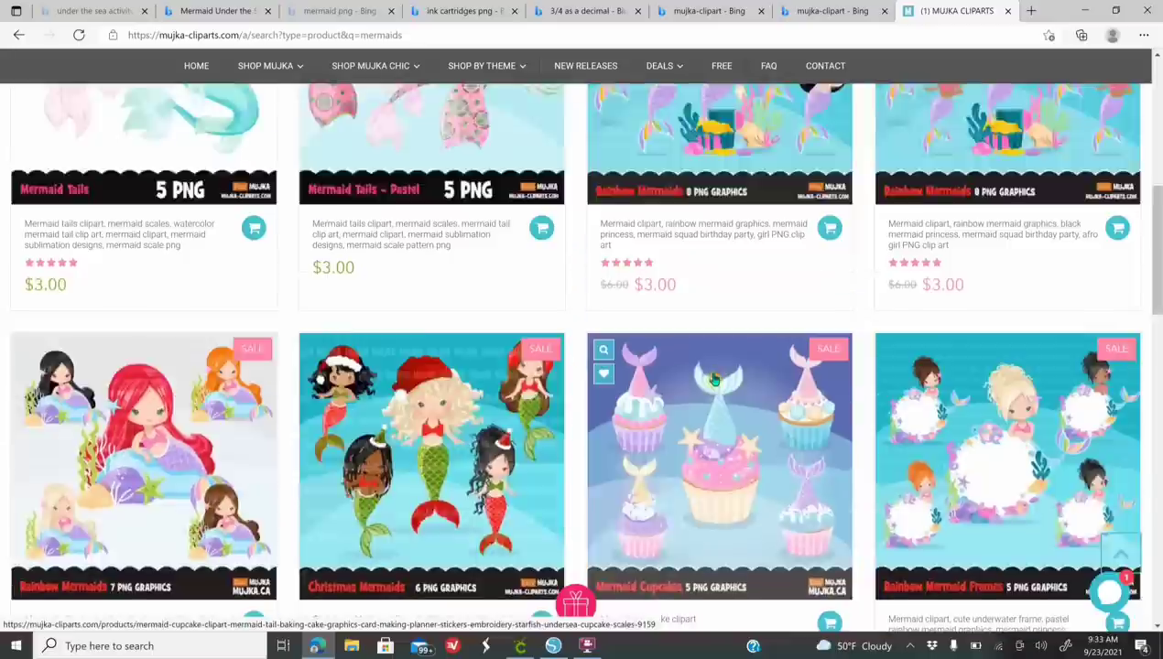
{"action": "scroll", "coordinate": [774, 385], "scroll_direction": "down", "scroll_amount": 3}
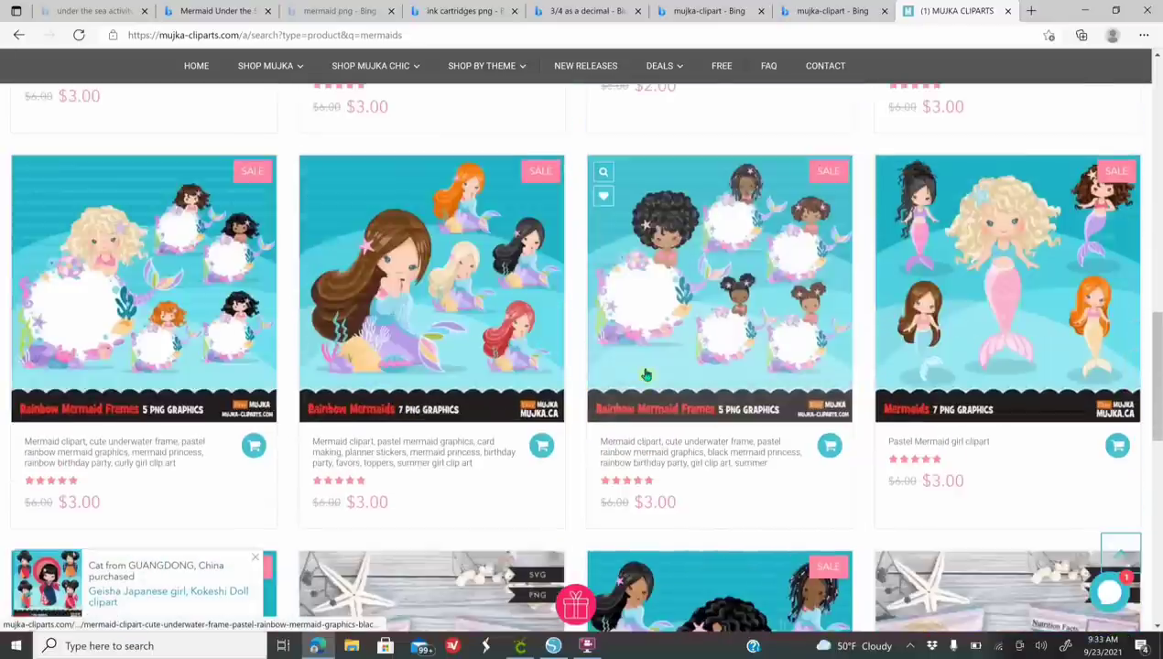
{"action": "scroll", "coordinate": [483, 367], "scroll_direction": "down", "scroll_amount": 3}
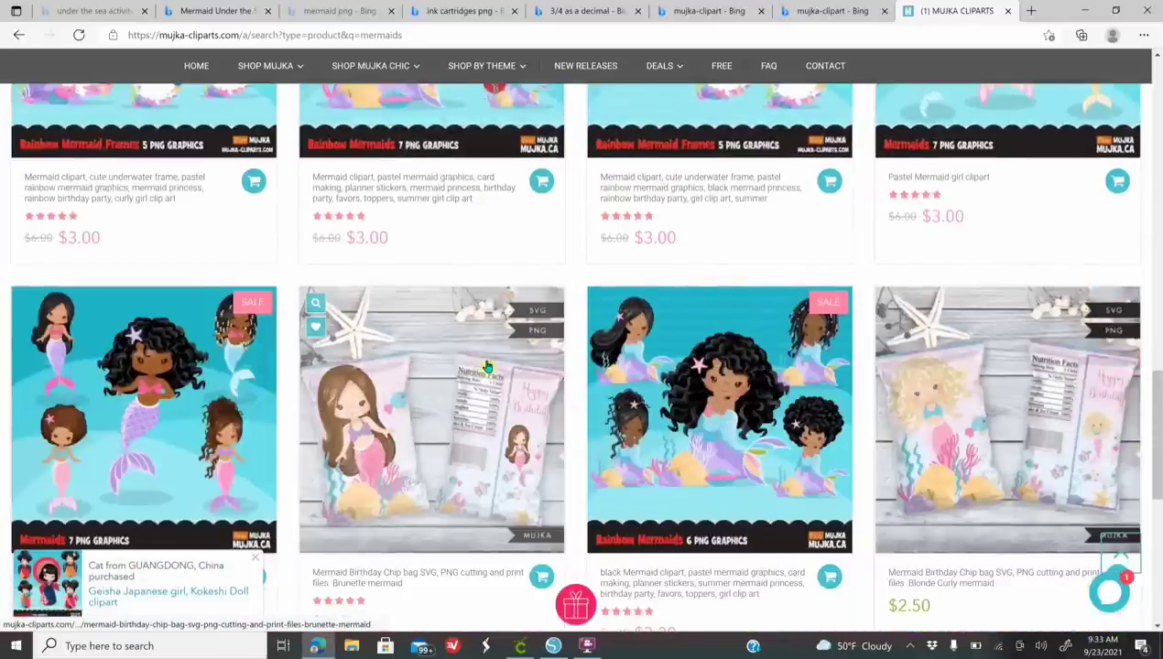
{"action": "scroll", "coordinate": [486, 366], "scroll_direction": "down", "scroll_amount": 2}
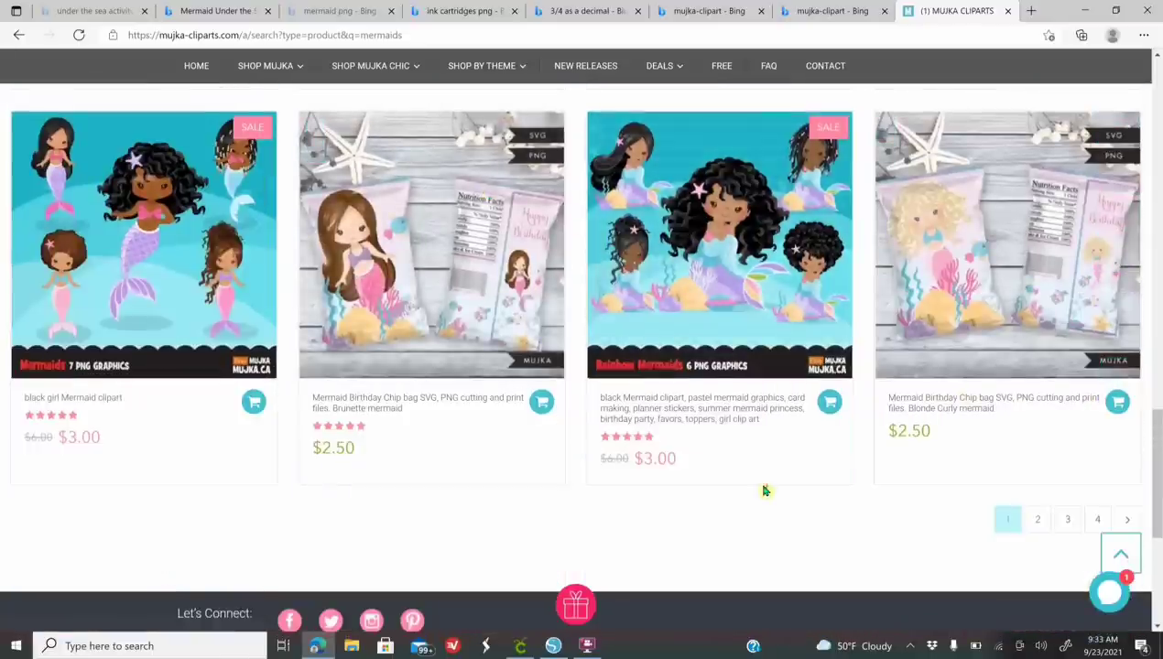
{"action": "scroll", "coordinate": [766, 491], "scroll_direction": "up", "scroll_amount": 5}
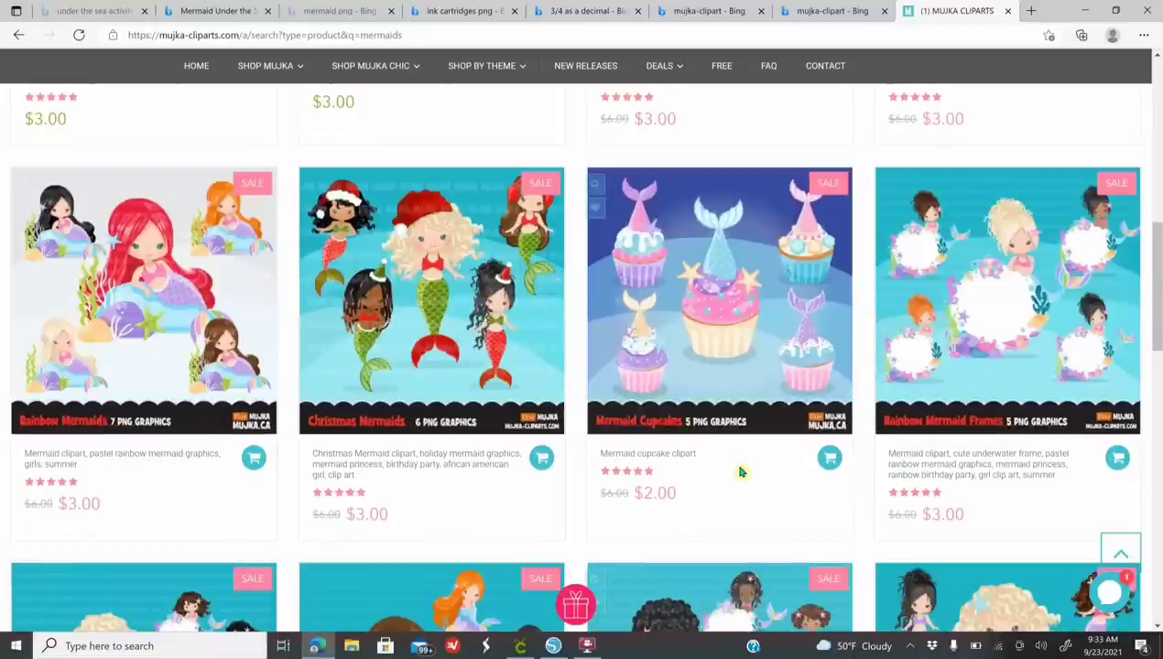
Return to Silhouette Studio and, for merging an image, browse to the MUJKA-PASTEL-MERMAID-LEANING-DARK folder in Pictures
{"action": "scroll", "coordinate": [742, 471], "scroll_direction": "up", "scroll_amount": 1}
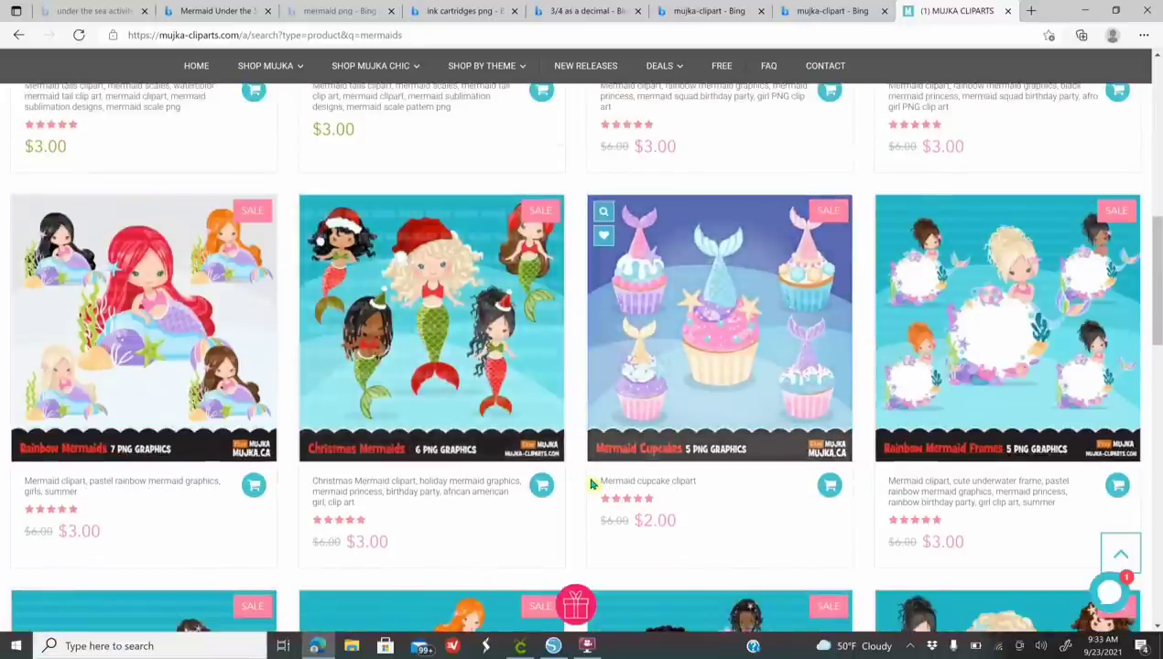
{"action": "left_click", "coordinate": [553, 646]}
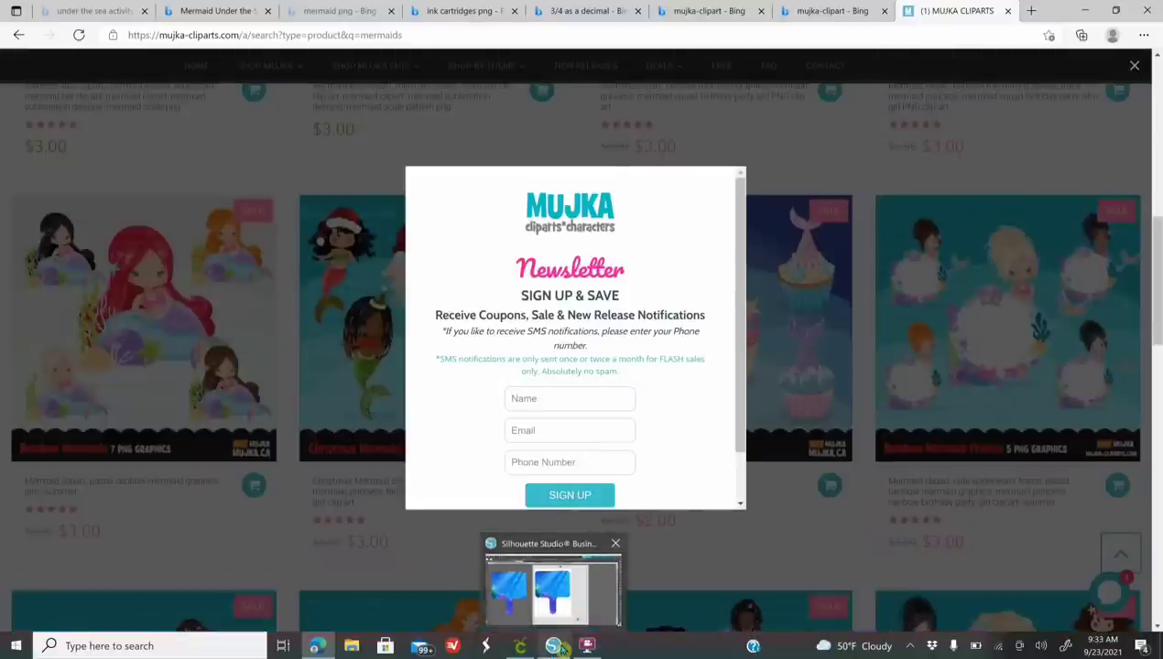
{"action": "left_click", "coordinate": [553, 646]}
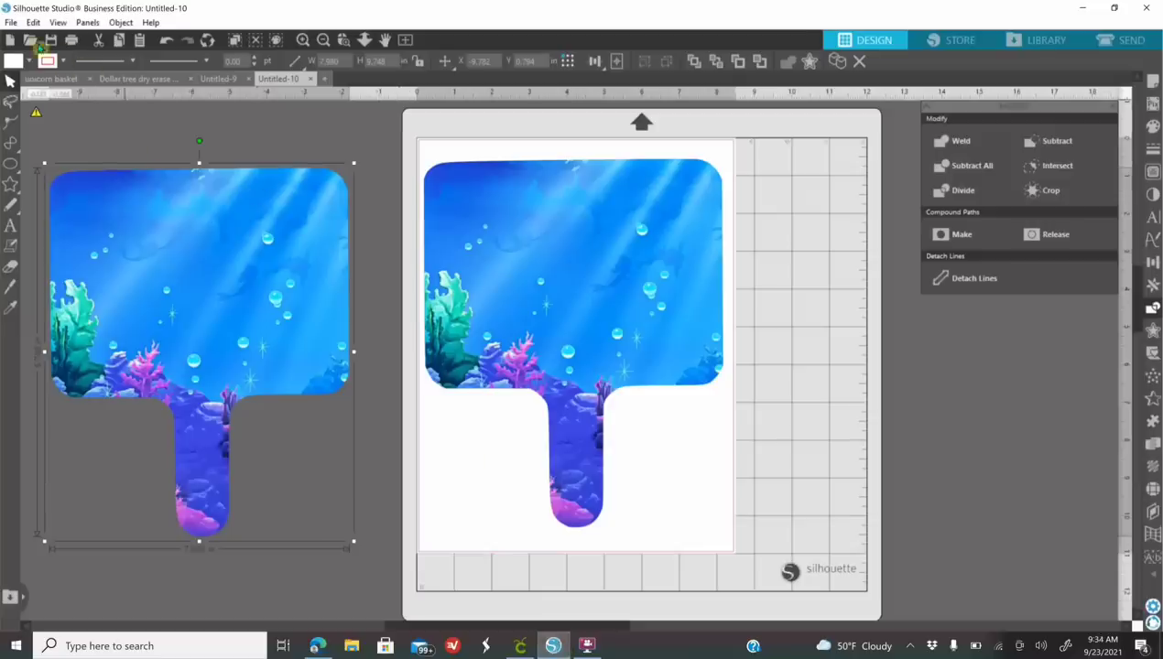
{"action": "left_click", "coordinate": [11, 22]}
{"action": "left_click", "coordinate": [55, 115]}
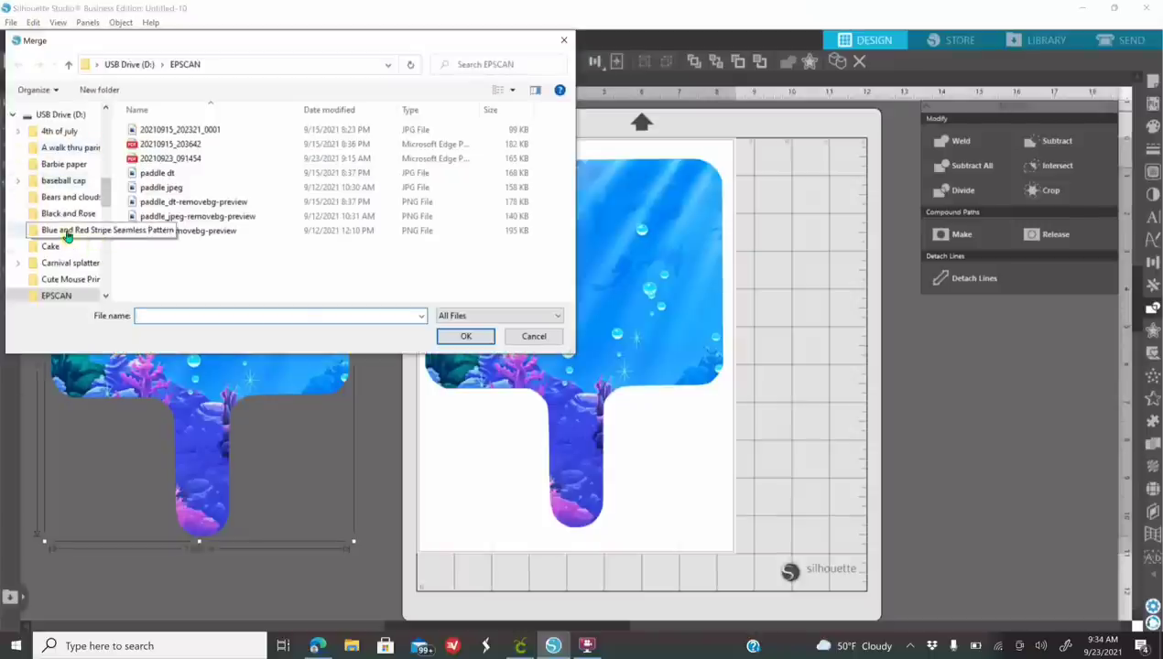
{"action": "scroll", "coordinate": [77, 242], "scroll_direction": "up", "scroll_amount": 3}
{"action": "scroll", "coordinate": [67, 236], "scroll_direction": "up", "scroll_amount": 1}
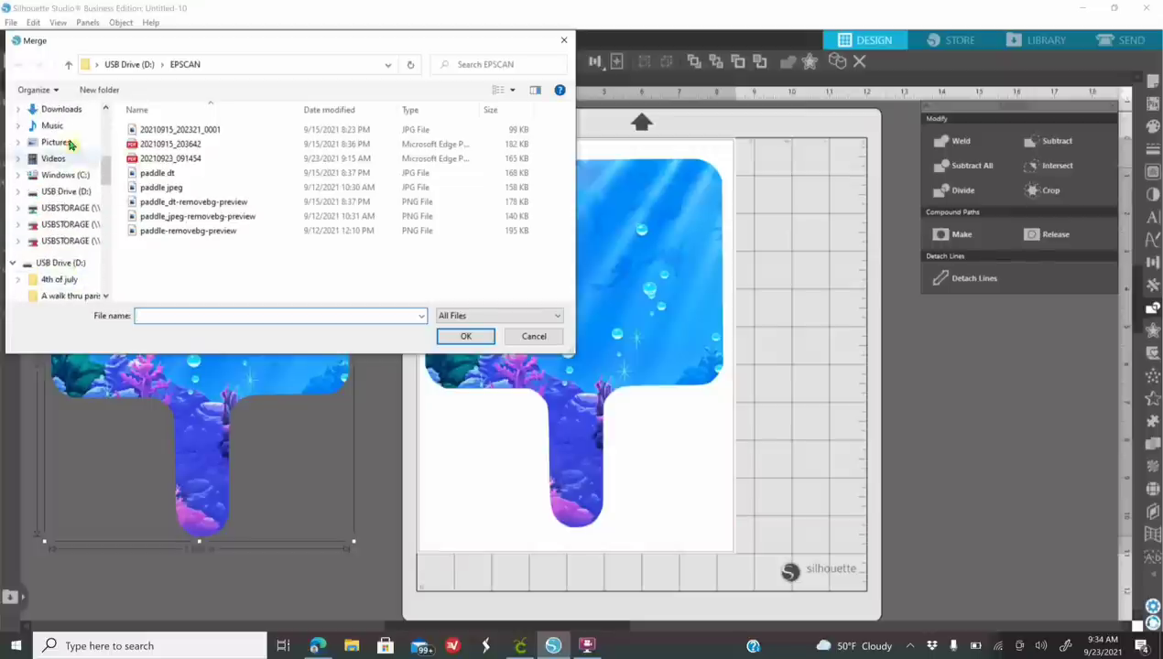
{"action": "left_click", "coordinate": [55, 142]}
{"action": "double_click", "coordinate": [217, 161]}
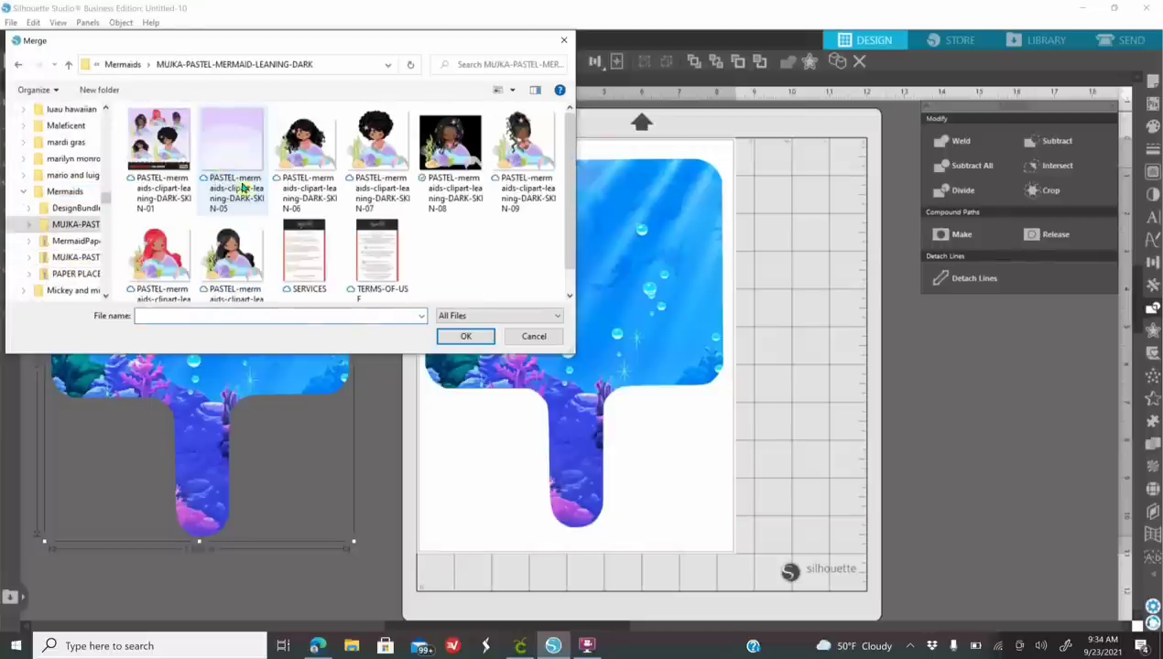
Switch to the browser, dismiss the newsletter pop-up and view the red-haired cartoon mermaid among the "mermaid png" image results with its save options
{"action": "left_click", "coordinate": [318, 646]}
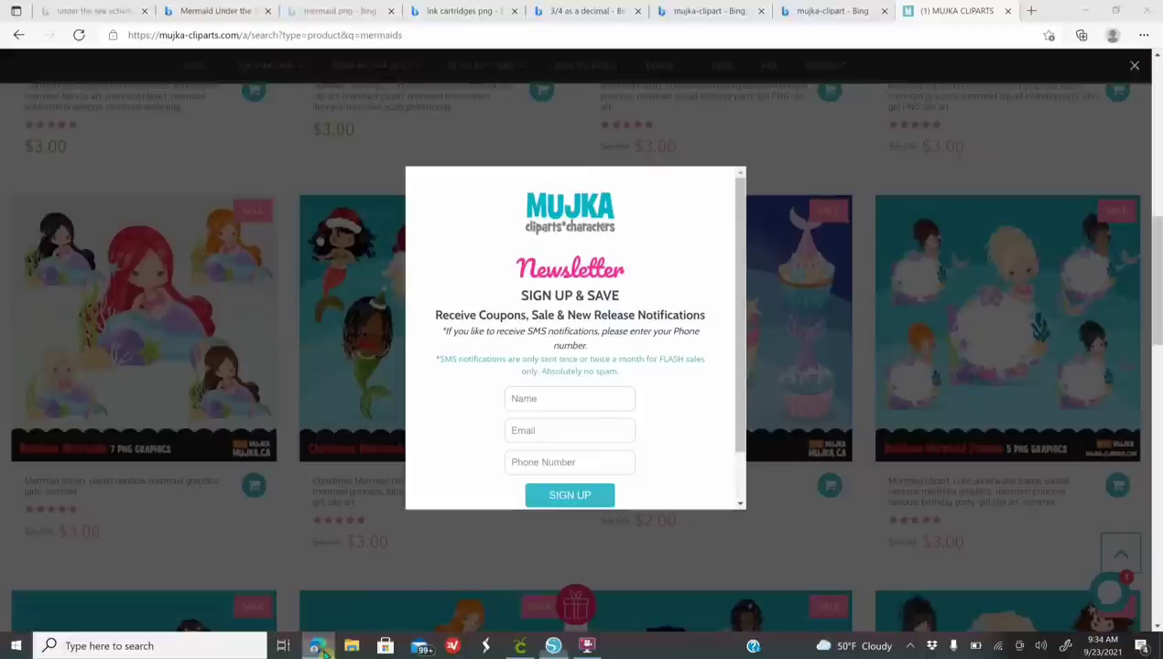
{"action": "left_click", "coordinate": [579, 149]}
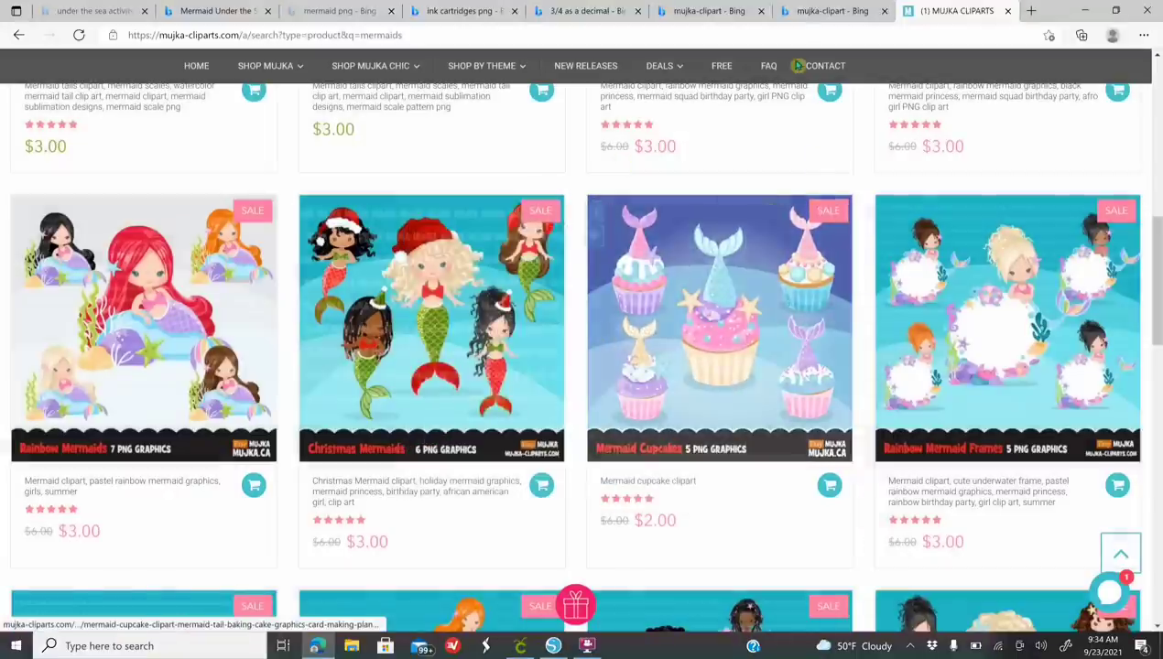
{"action": "left_click", "coordinate": [326, 13]}
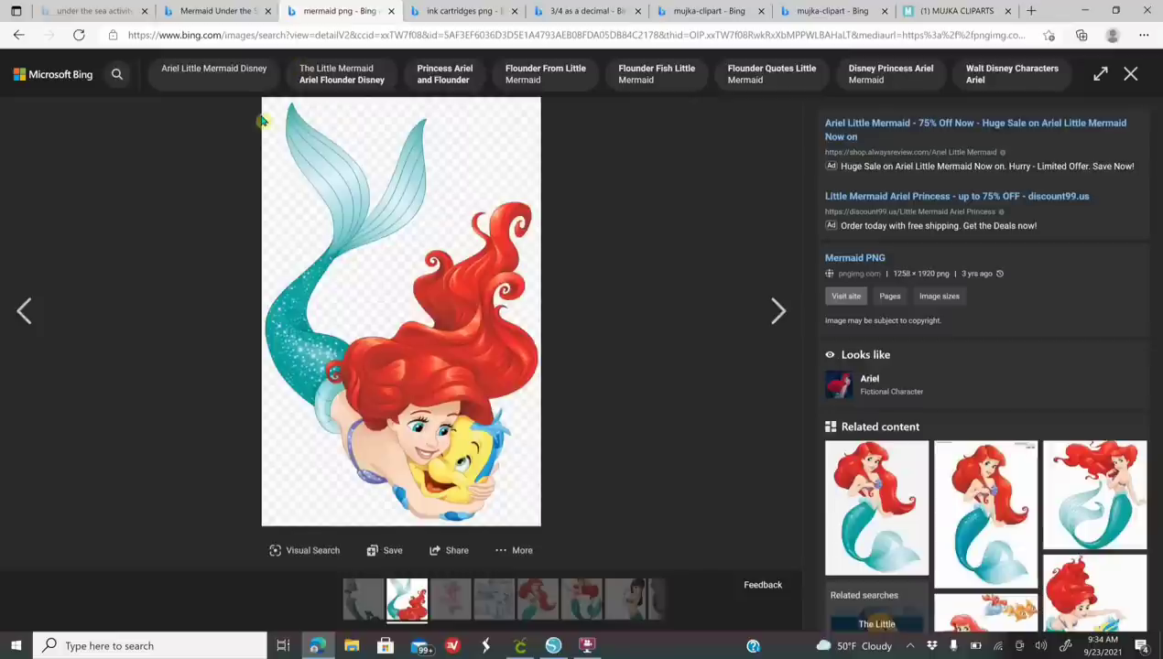
{"action": "left_click", "coordinate": [19, 35]}
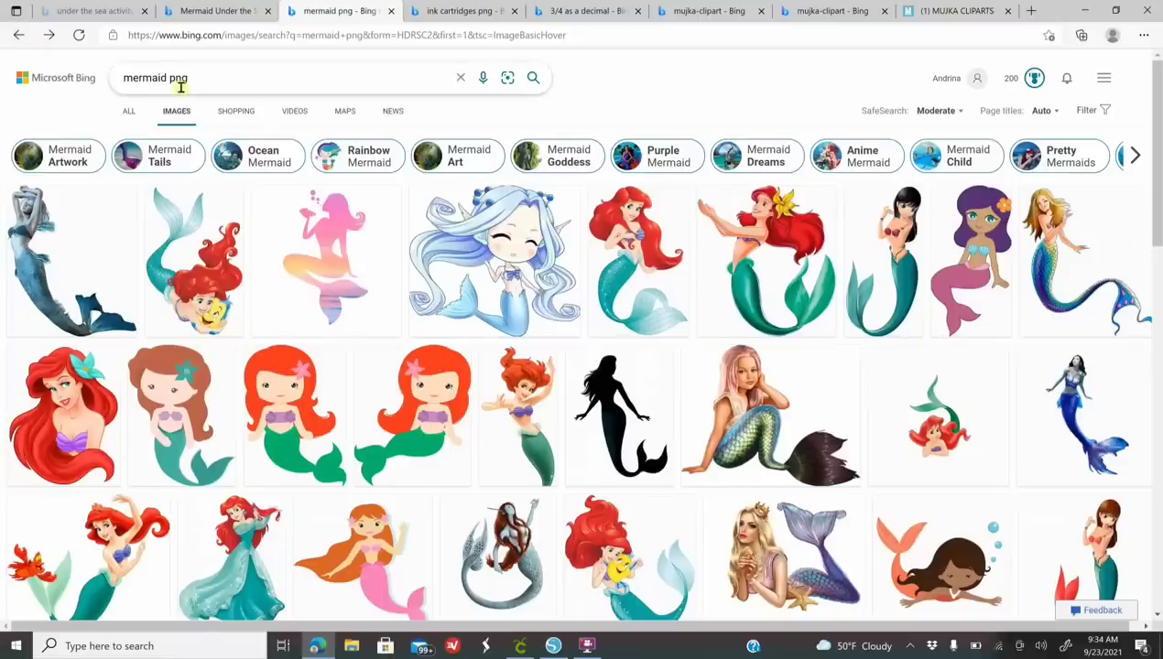
{"action": "left_click", "coordinate": [299, 388]}
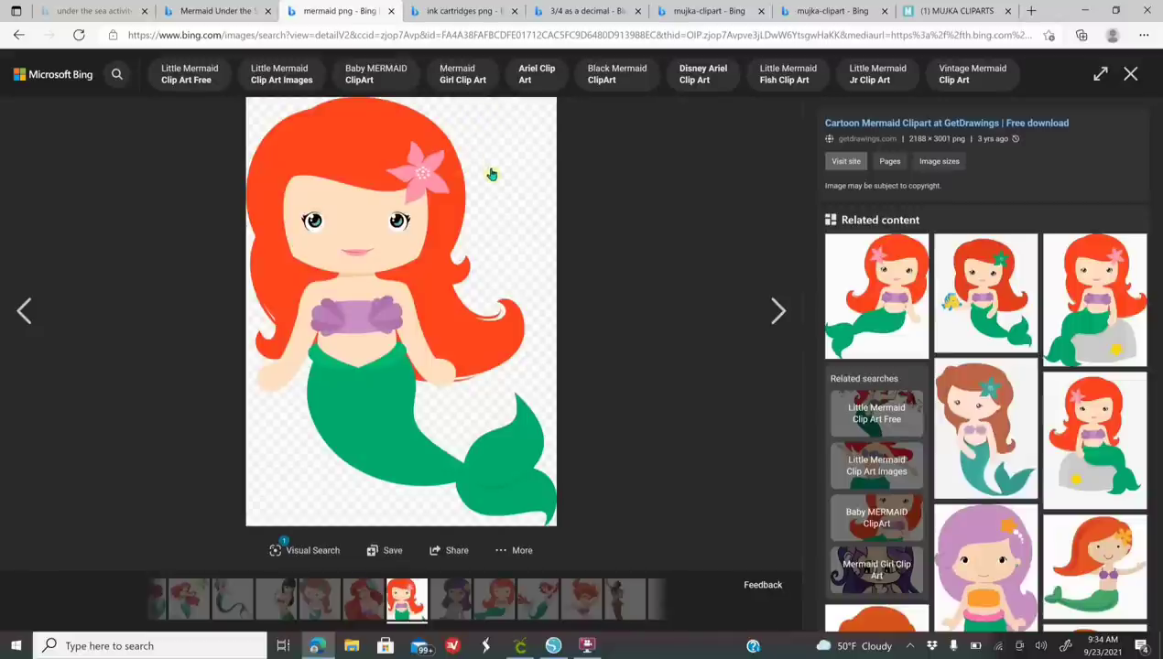
{"action": "right_click", "coordinate": [412, 244]}
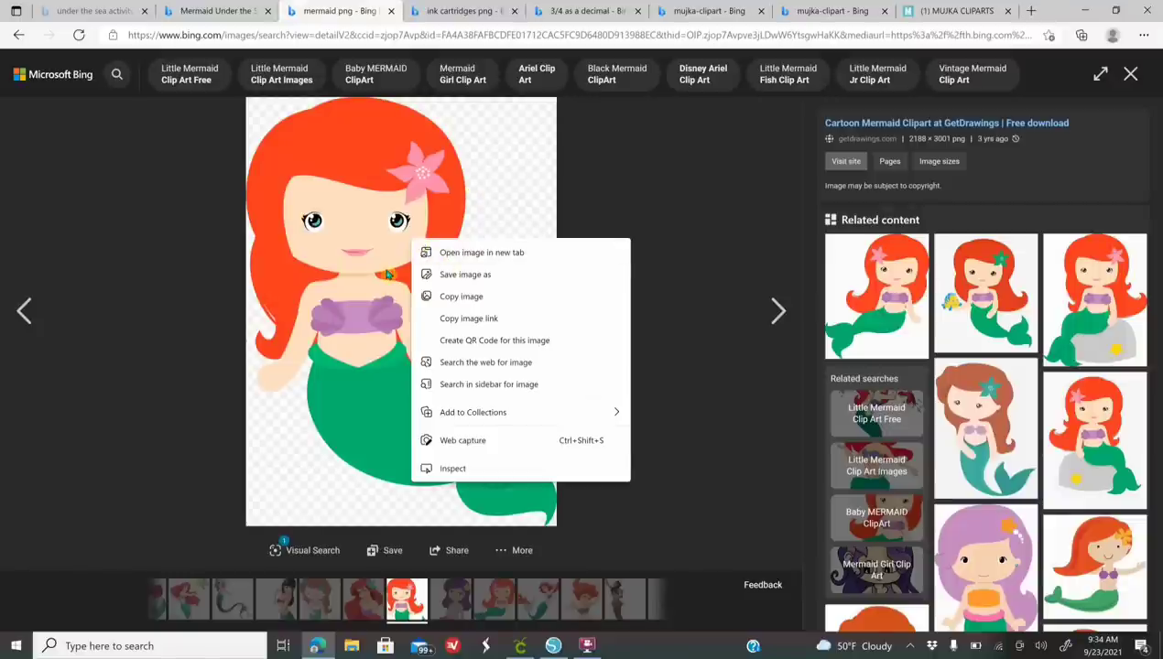
Go back to Silhouette Studio and merge the image PASTEL-mermaids-clipart-leaning-DARK-SKIN-08 into the design
{"action": "left_click", "coordinate": [553, 646]}
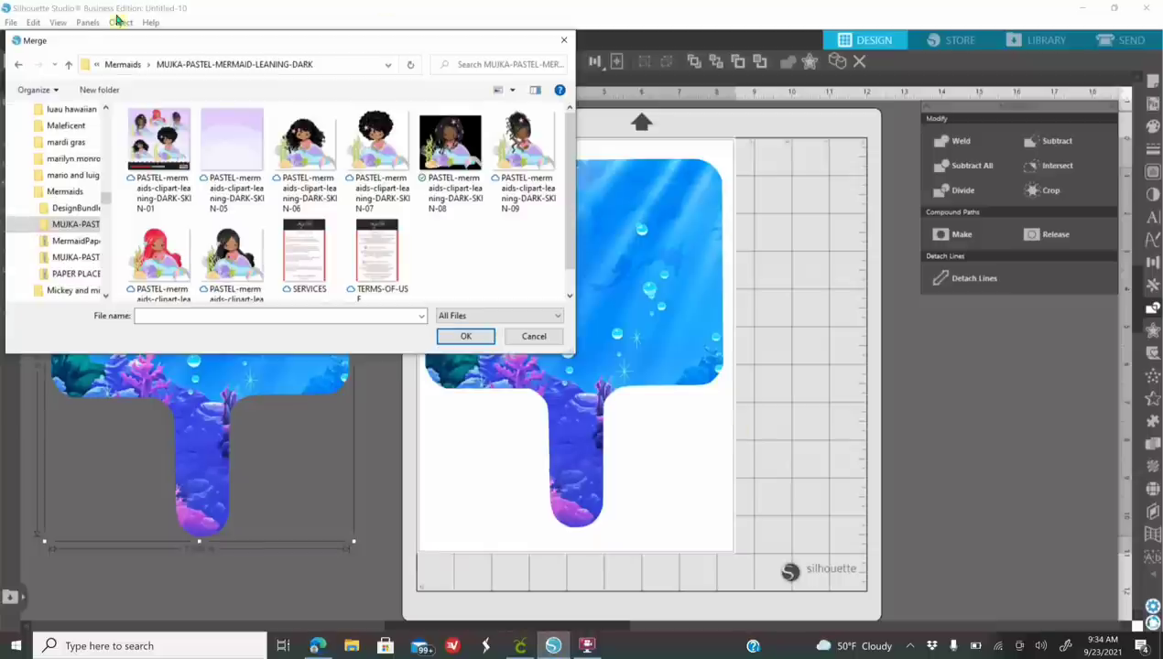
{"action": "left_click", "coordinate": [466, 151]}
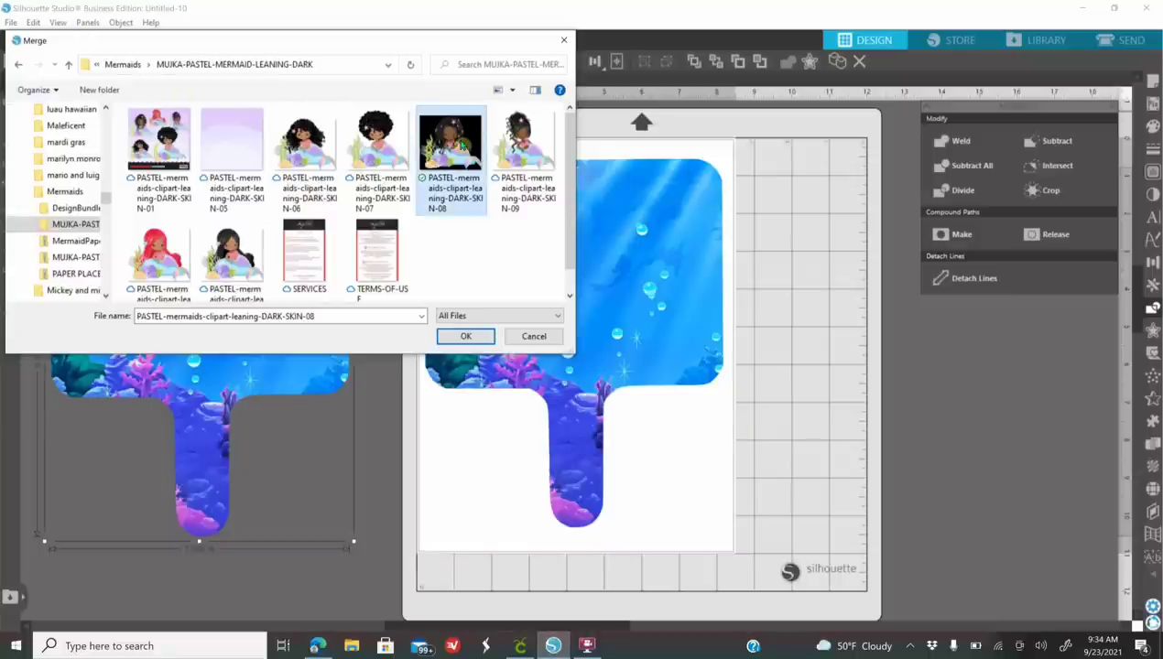
{"action": "left_click", "coordinate": [466, 336]}
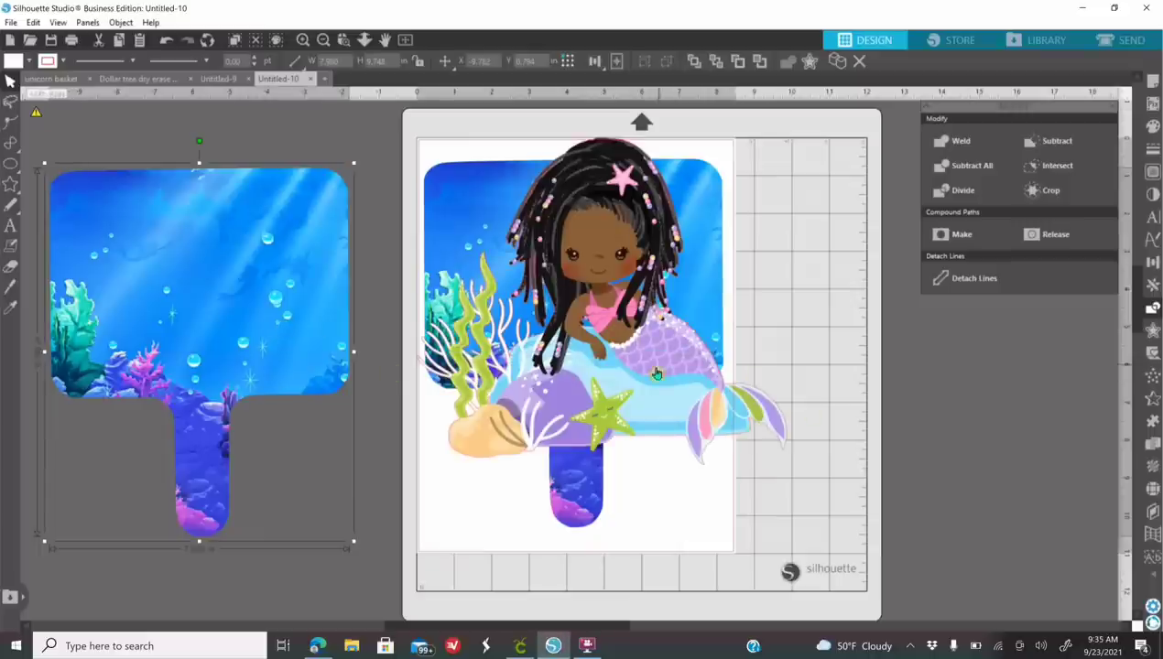
Move the mermaid over the spare paddle beside the page and set its line color to transparent
{"action": "left_click_drag", "start_coordinate": [646, 458], "coordinate": [383, 456]}
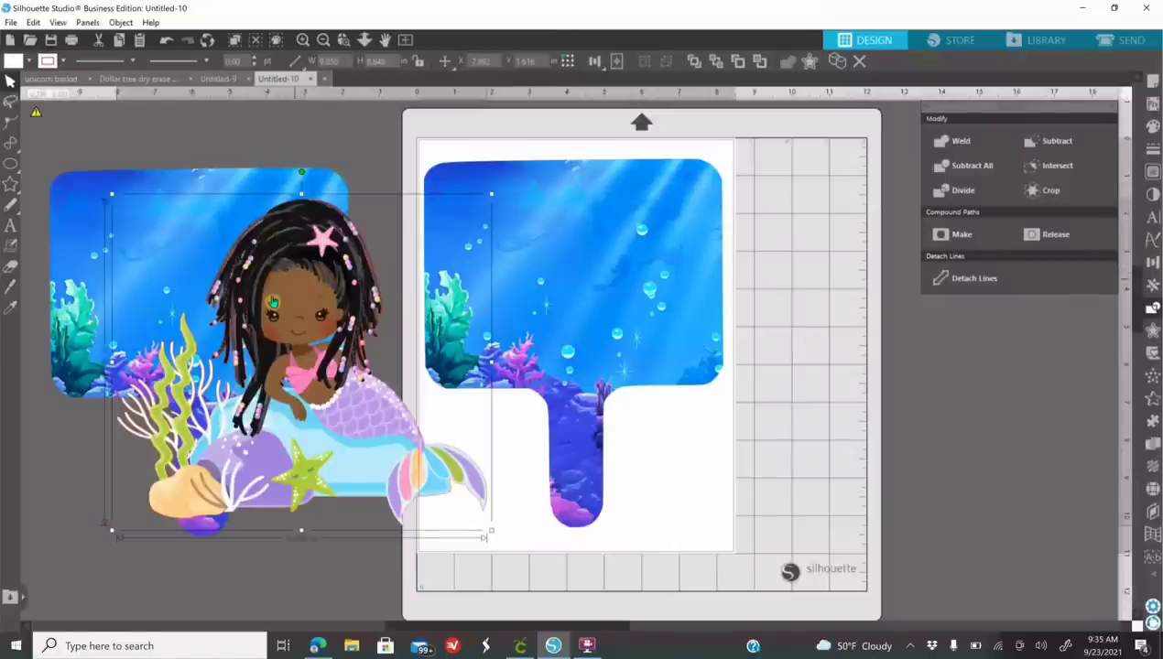
{"action": "left_click_drag", "start_coordinate": [324, 465], "coordinate": [339, 400]}
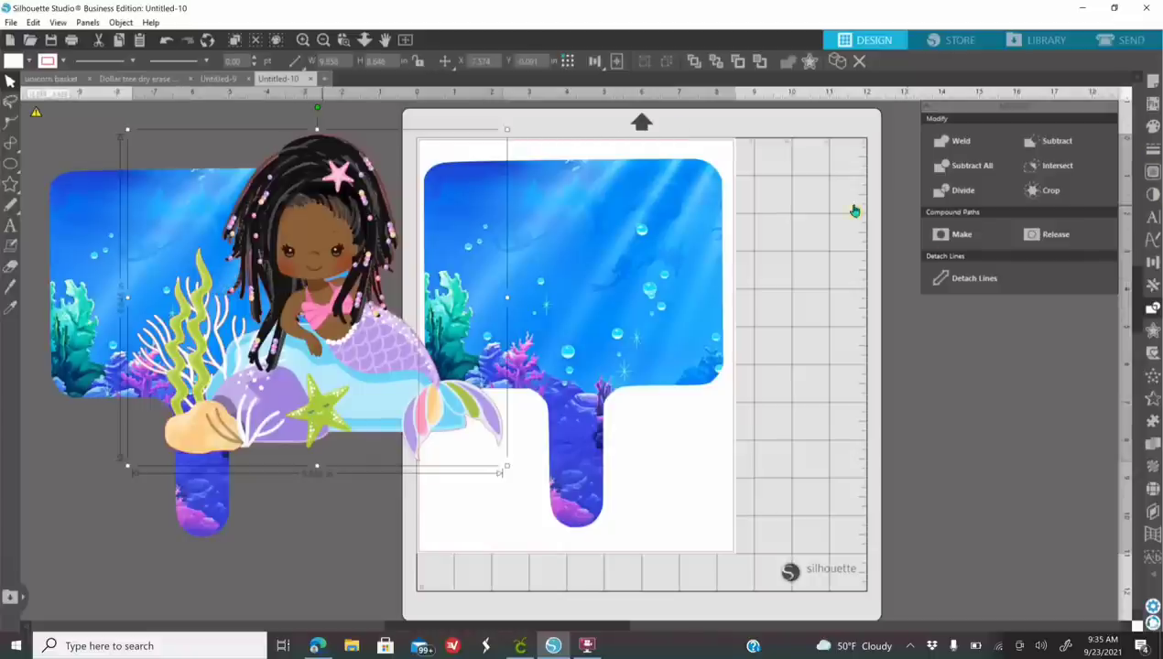
{"action": "left_click", "coordinate": [1151, 149]}
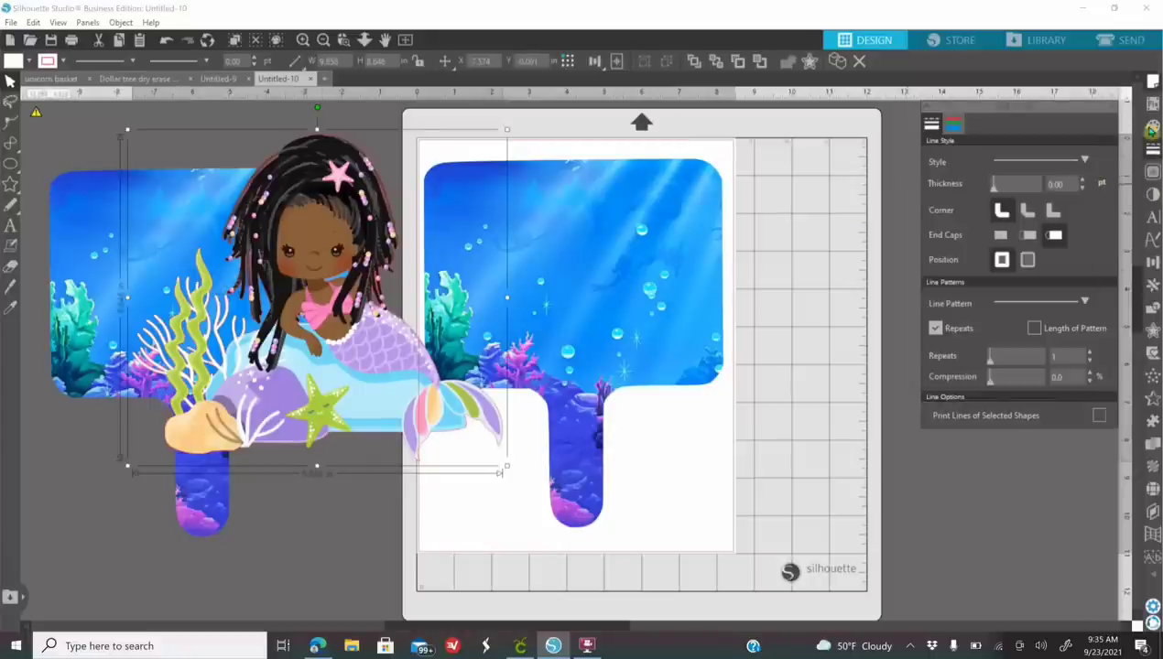
{"action": "left_click", "coordinate": [953, 124]}
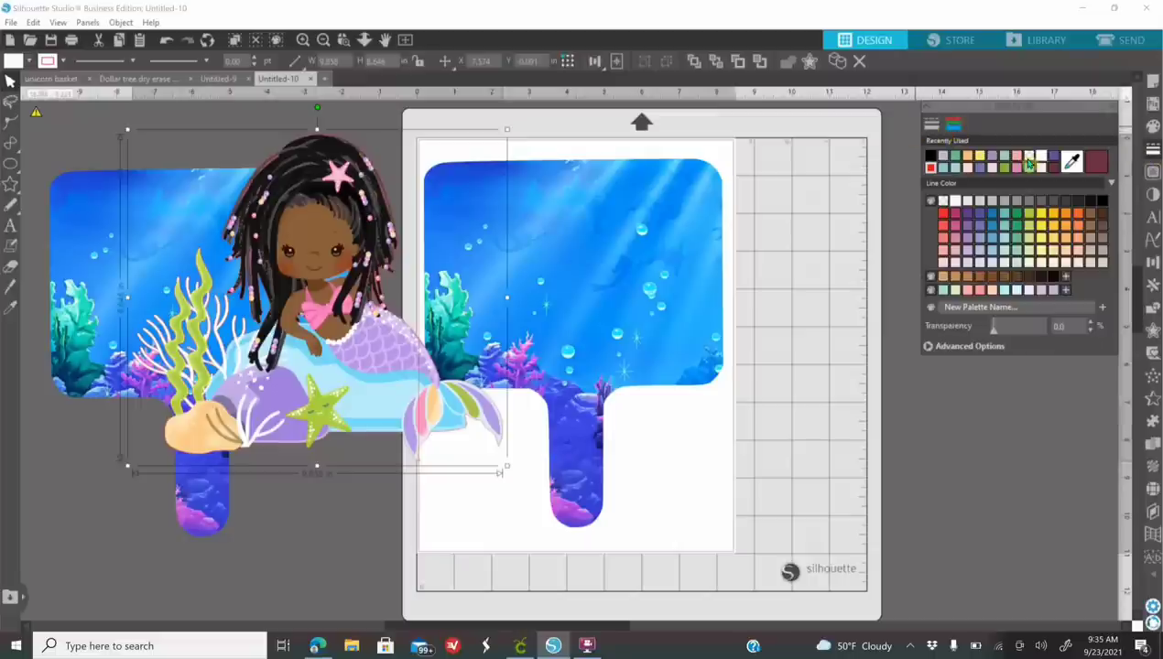
{"action": "left_click", "coordinate": [944, 201]}
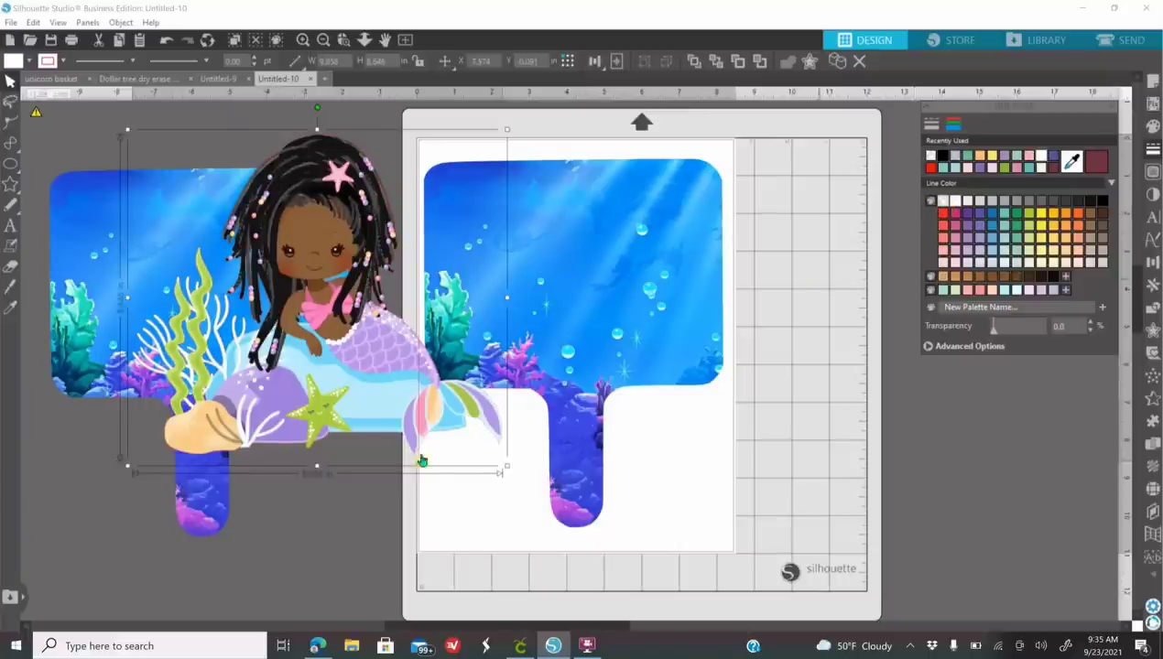
Shrink the mermaid to about 5.5 in wide and place it in the lower right of the on-page paddle
{"action": "left_click_drag", "start_coordinate": [508, 470], "coordinate": [339, 328]}
{"action": "left_click_drag", "start_coordinate": [218, 270], "coordinate": [596, 341]}
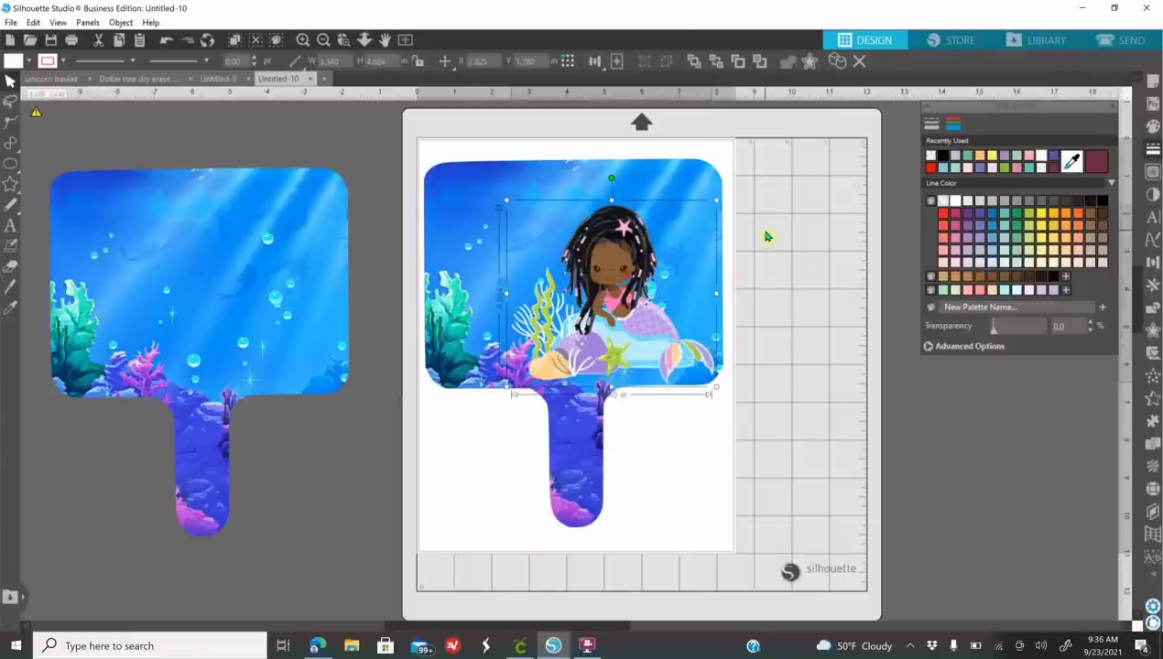
{"action": "left_click_drag", "start_coordinate": [606, 340], "coordinate": [613, 341]}
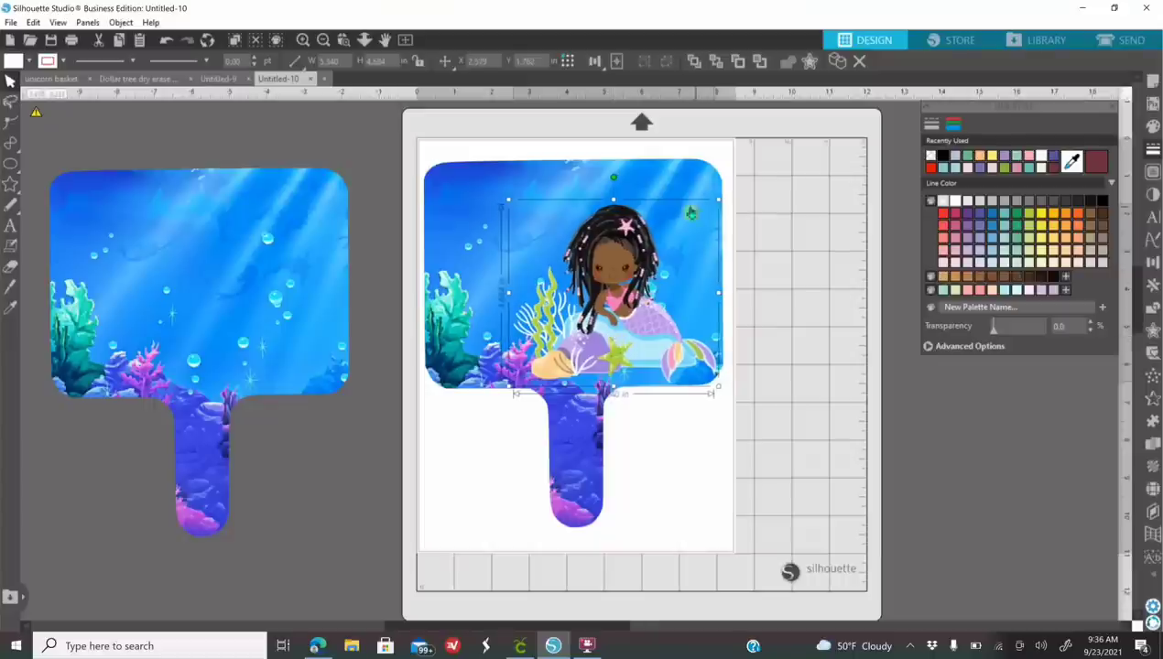
{"action": "left_click_drag", "start_coordinate": [509, 201], "coordinate": [503, 194]}
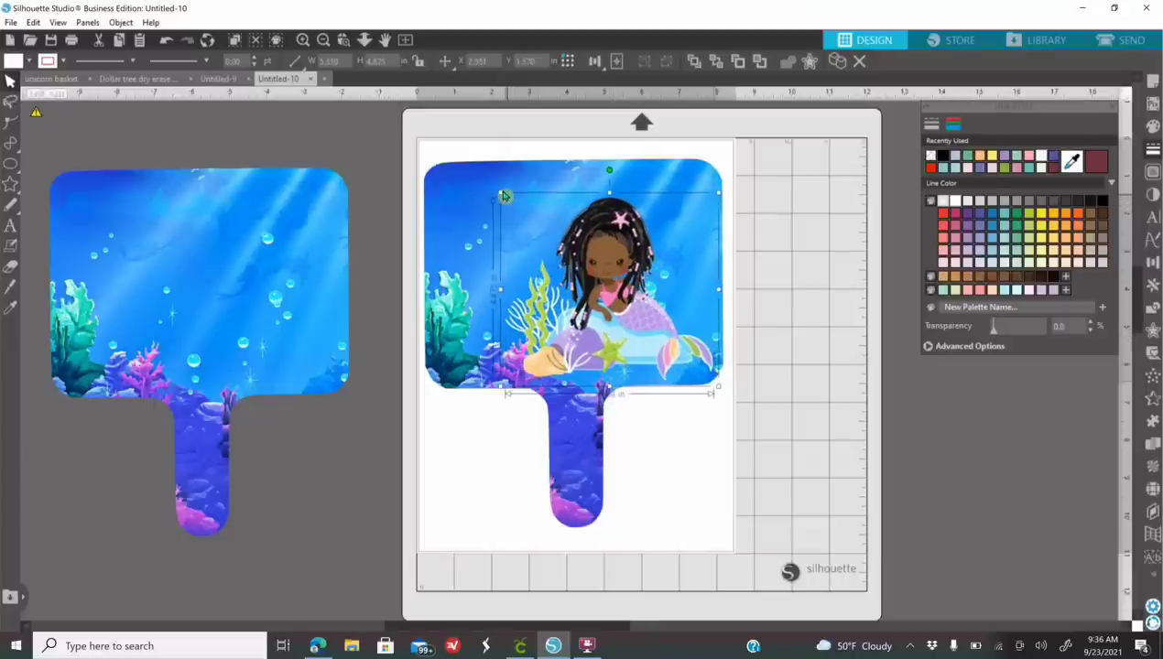
{"action": "left_click_drag", "start_coordinate": [600, 293], "coordinate": [606, 293]}
{"action": "left_click", "coordinate": [829, 422]}
Shift the spare paddle farther left to clear space, and choose the Bubble Love font for new text
{"action": "left_click_drag", "start_coordinate": [243, 336], "coordinate": [10, 311]}
{"action": "left_click", "coordinate": [11, 229]}
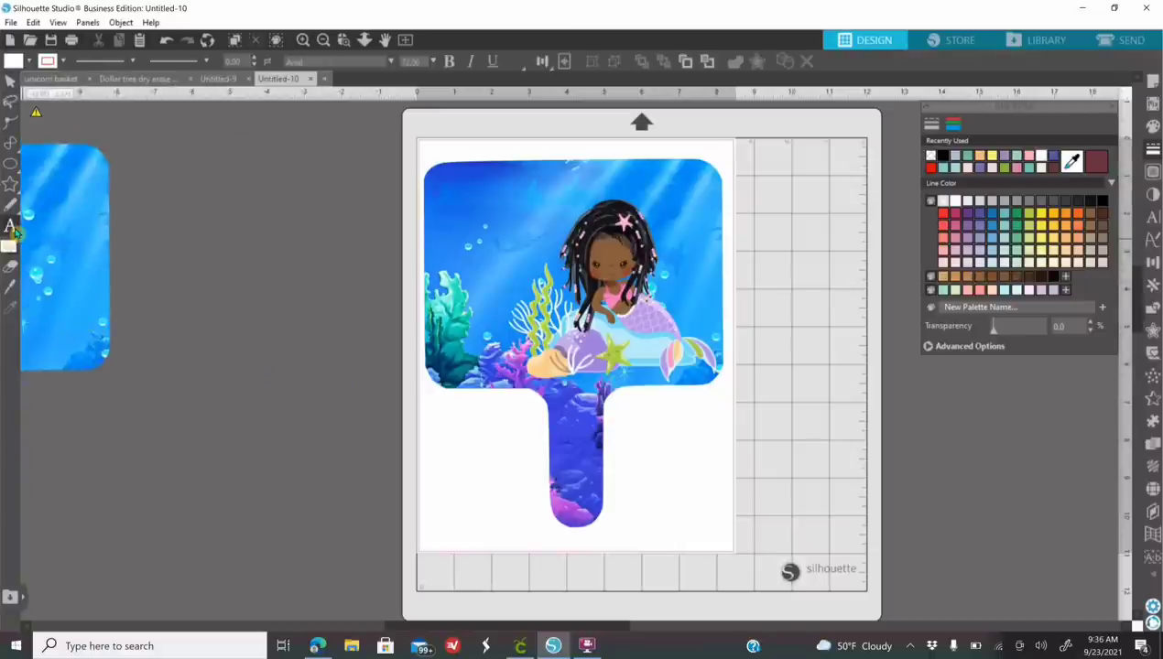
{"action": "left_click", "coordinate": [1153, 227]}
{"action": "left_click", "coordinate": [1153, 225]}
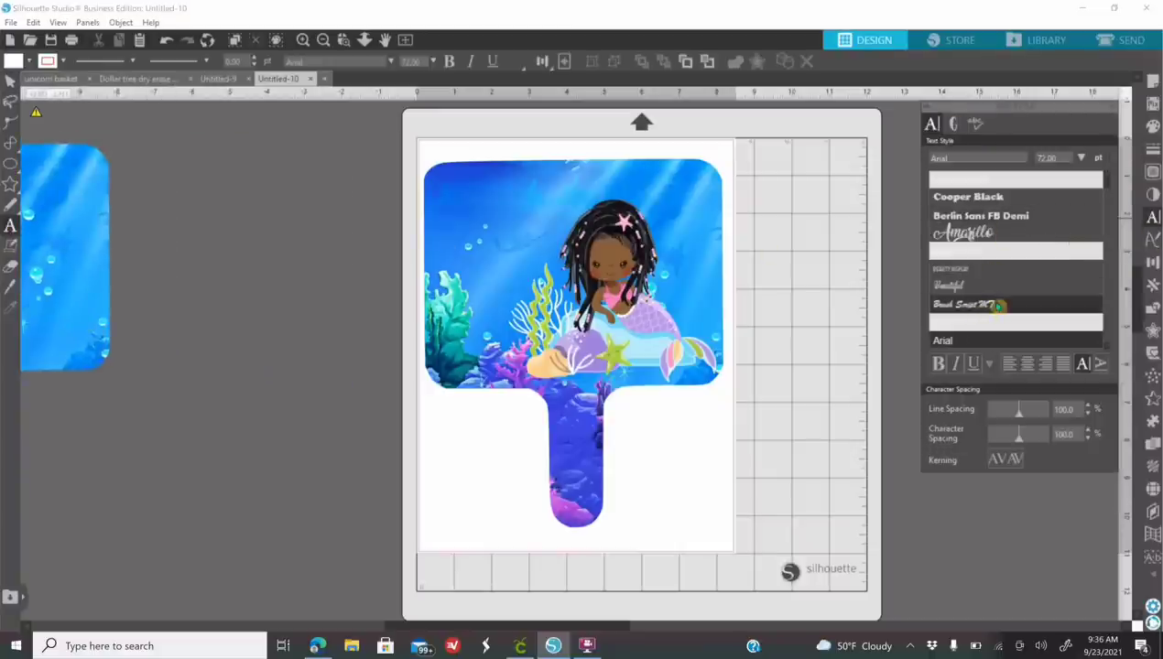
{"action": "scroll", "coordinate": [1001, 291], "scroll_direction": "down", "scroll_amount": 1}
{"action": "scroll", "coordinate": [1001, 292], "scroll_direction": "down", "scroll_amount": 6}
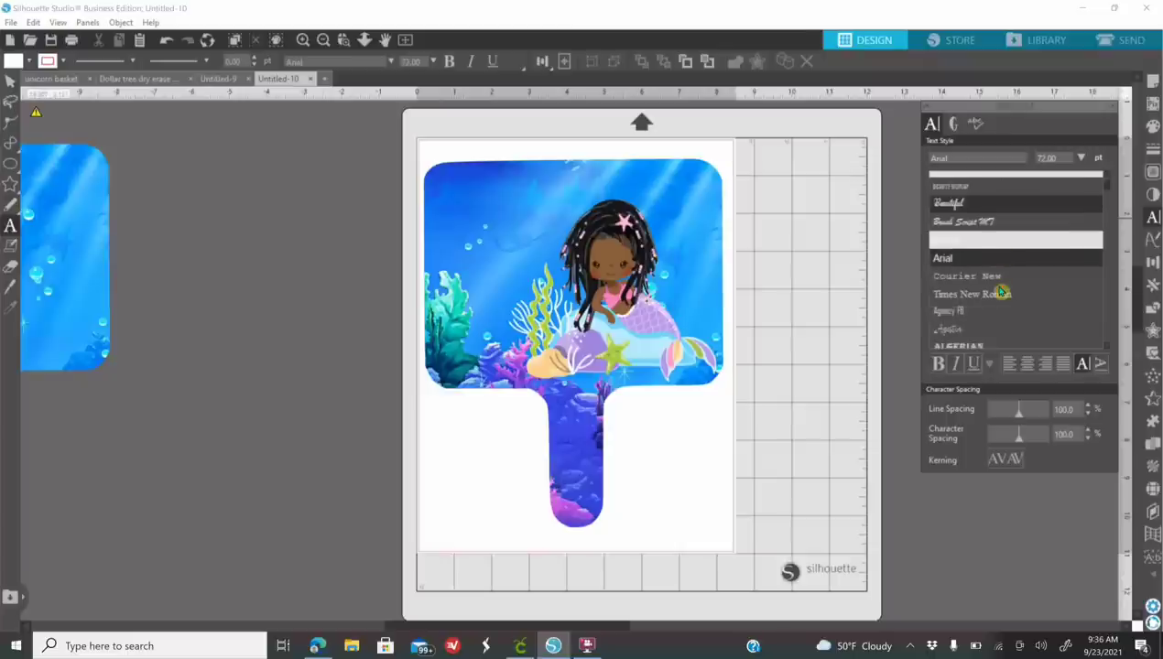
{"action": "scroll", "coordinate": [1001, 291], "scroll_direction": "down", "scroll_amount": 2}
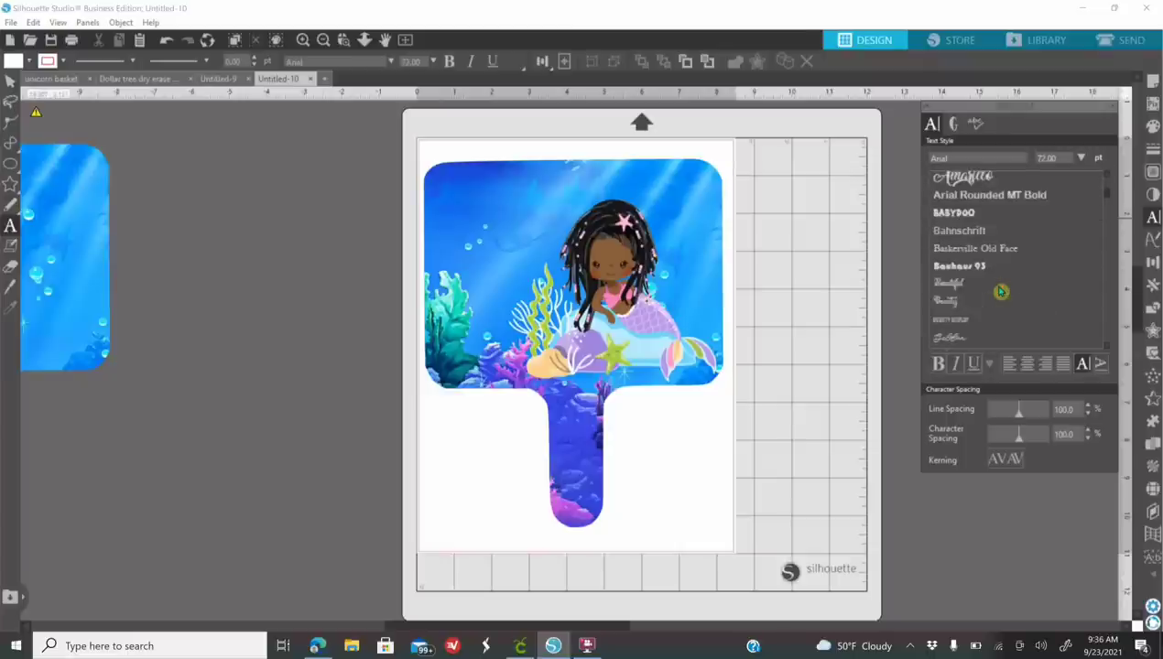
{"action": "scroll", "coordinate": [1001, 291], "scroll_direction": "down", "scroll_amount": 3}
{"action": "scroll", "coordinate": [1001, 291], "scroll_direction": "down", "scroll_amount": 4}
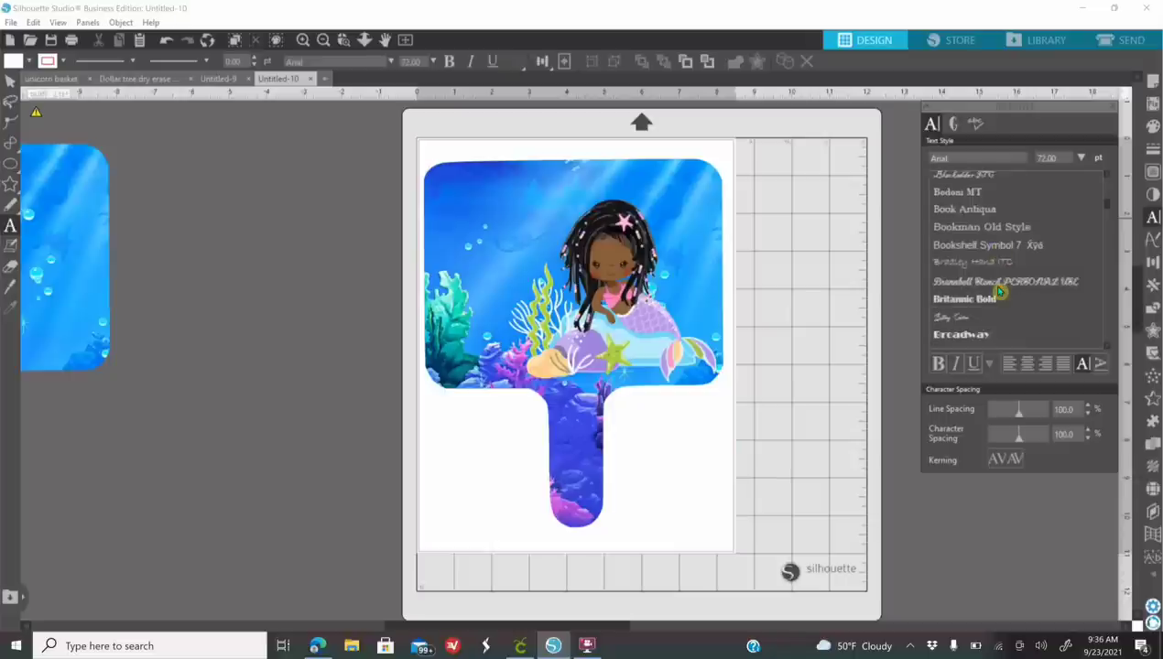
{"action": "scroll", "coordinate": [1001, 291], "scroll_direction": "down", "scroll_amount": 2}
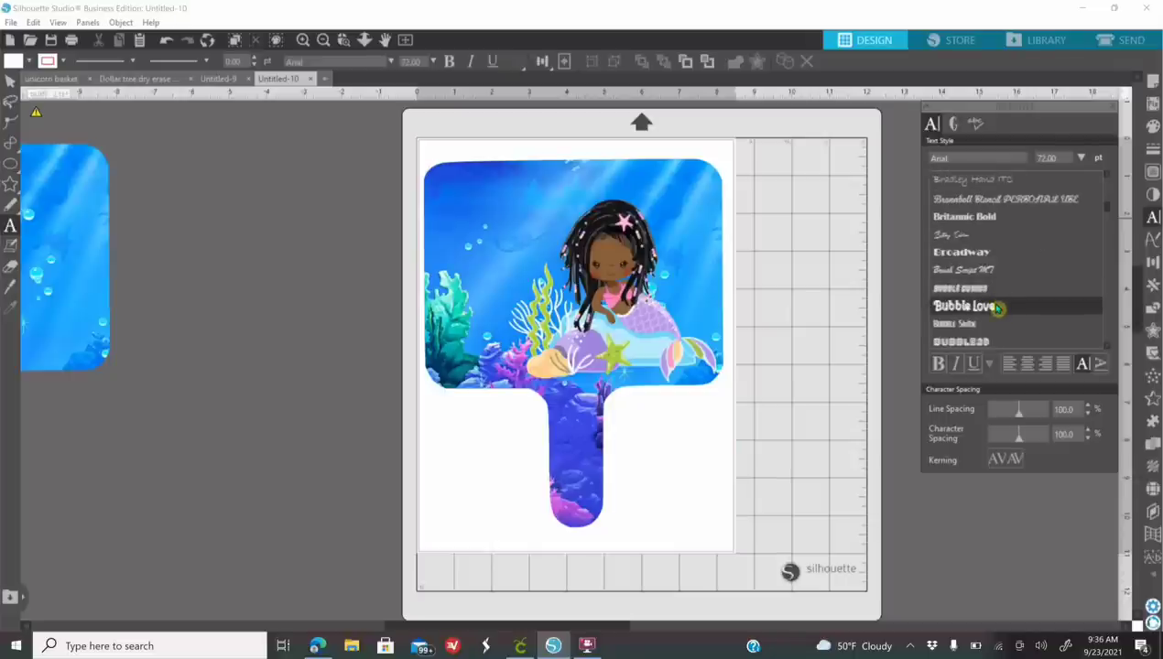
{"action": "left_click", "coordinate": [999, 308]}
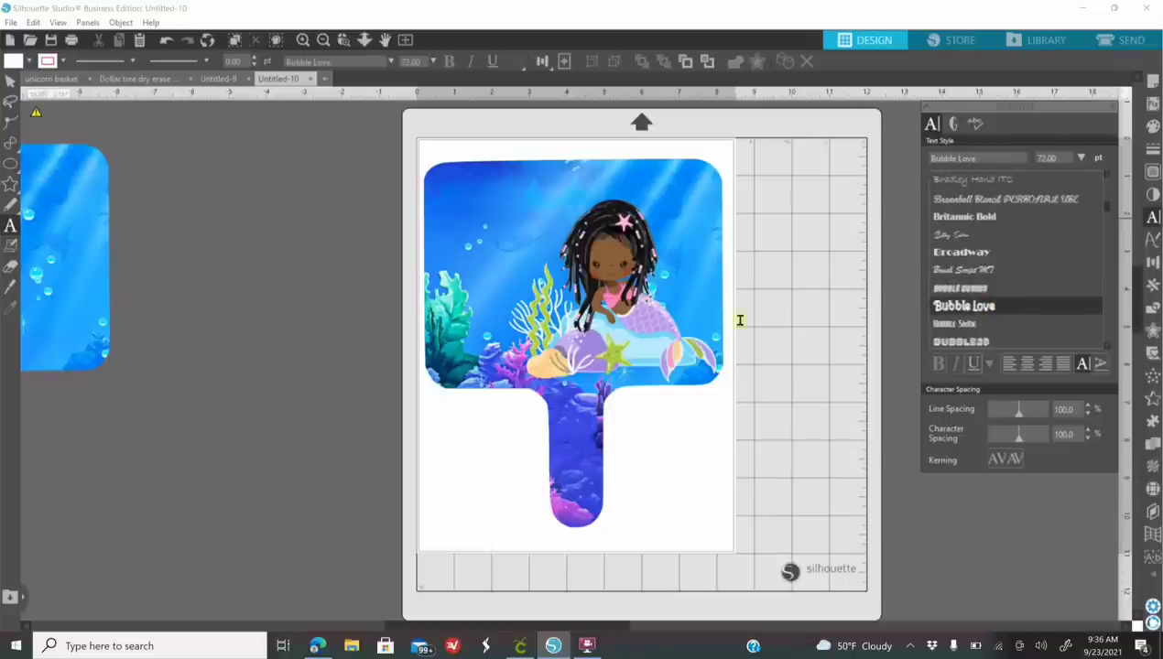
Add three-line text between the two paddles, reading the birthday child's name, "5th" and "Birthday"
{"action": "left_click", "coordinate": [179, 235]}
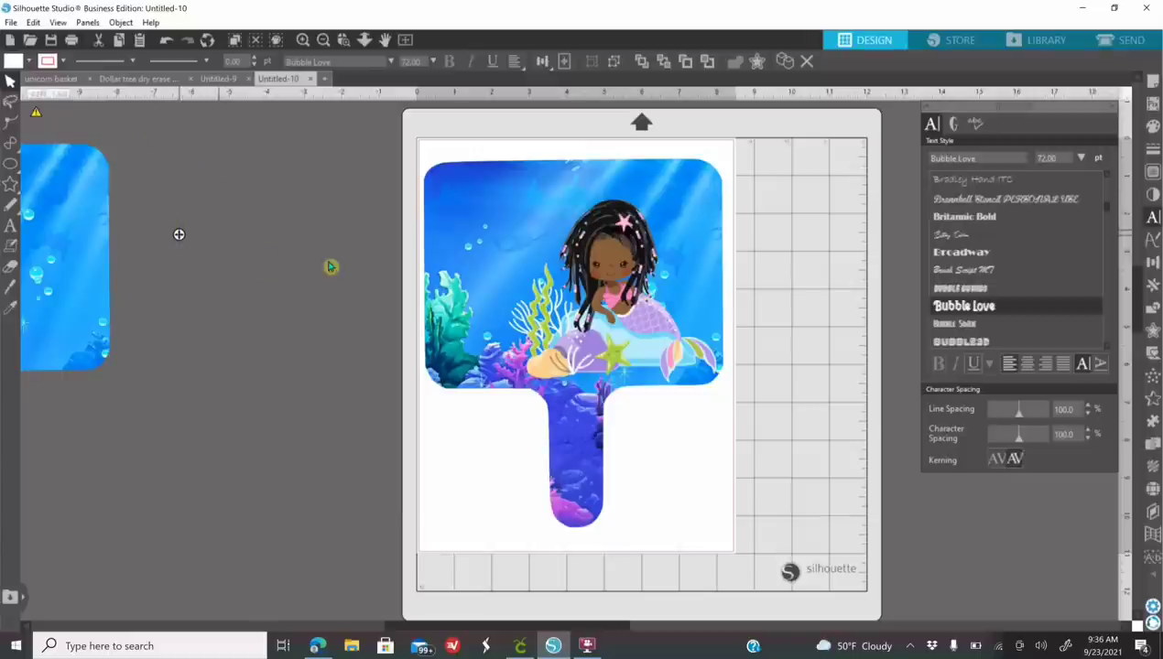
{"action": "type", "text": "M"}
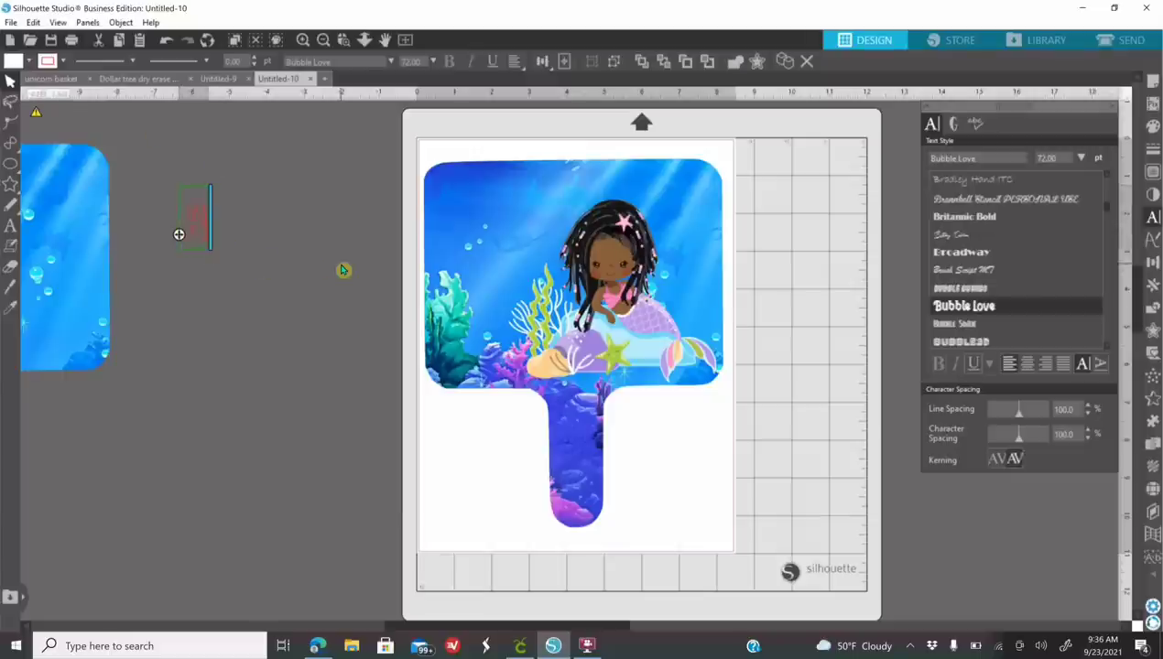
{"action": "type", "text": "er"}
{"action": "type", "text": "iana"}
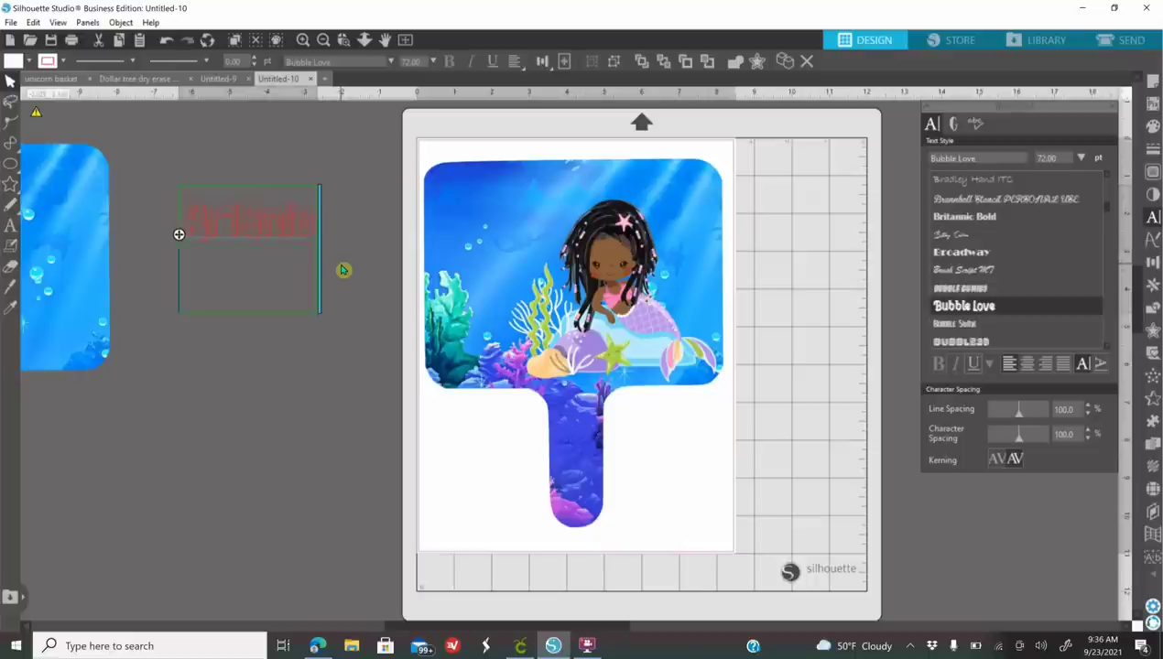
{"action": "key", "text": "Return"}
{"action": "type", "text": "5th"}
{"action": "key", "text": "Return"}
{"action": "type", "text": "Birthday"}
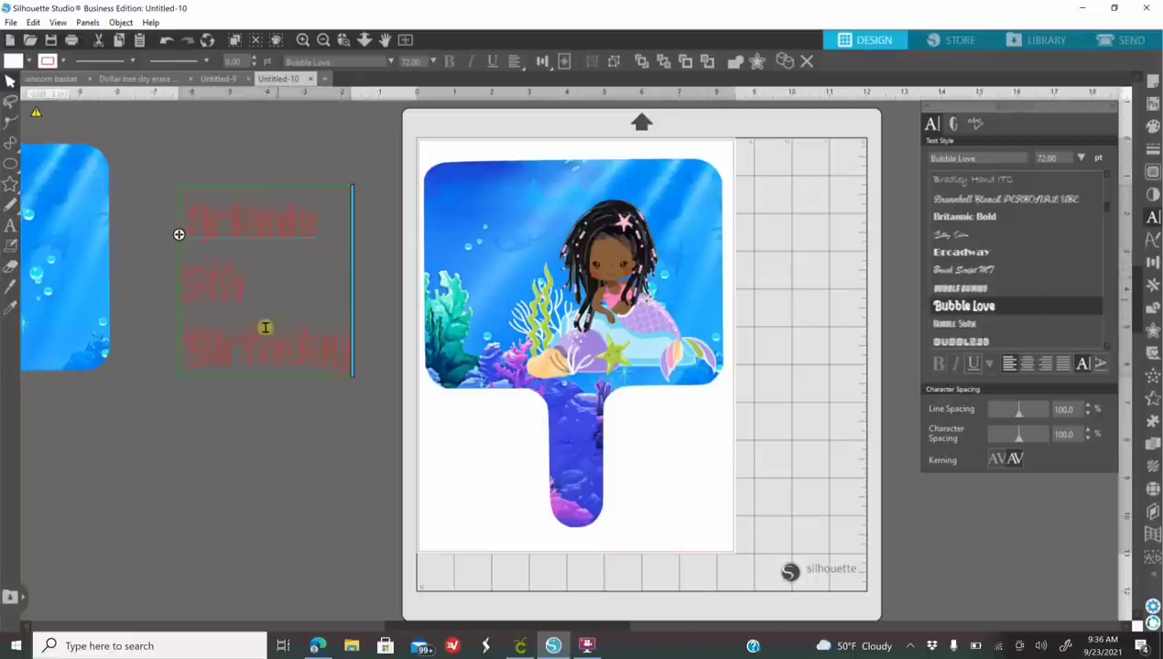
{"action": "left_click", "coordinate": [217, 433]}
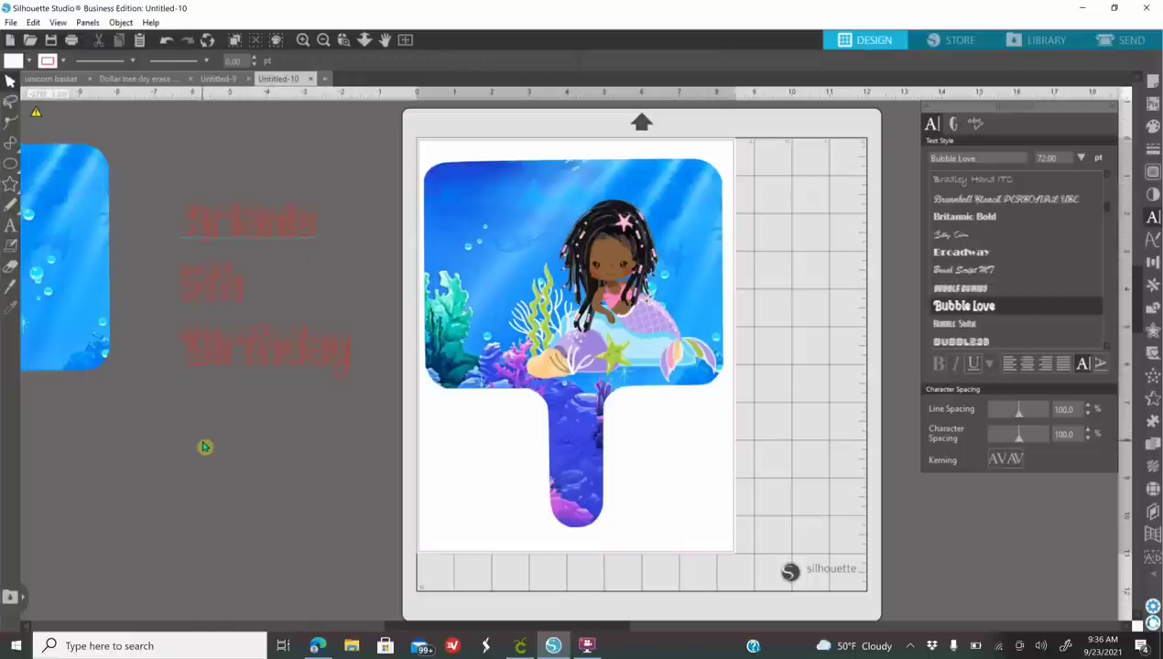
Fill the three-line birthday text beside the page with black
{"action": "left_click", "coordinate": [239, 357]}
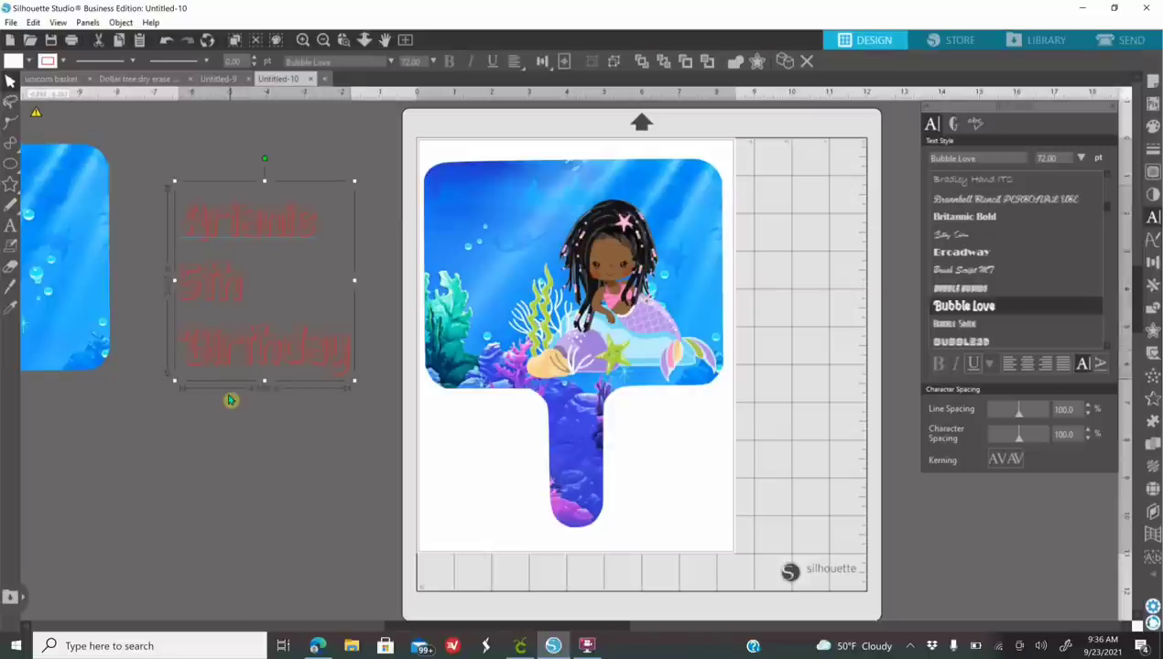
{"action": "left_click", "coordinate": [1153, 125]}
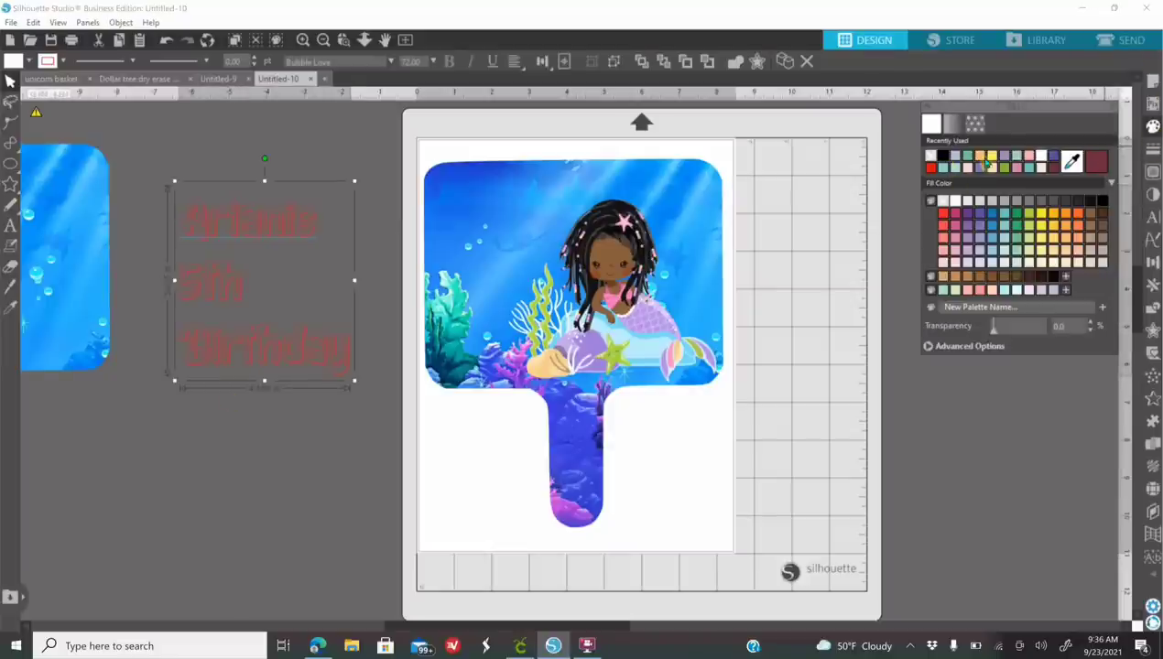
{"action": "left_click", "coordinate": [942, 156]}
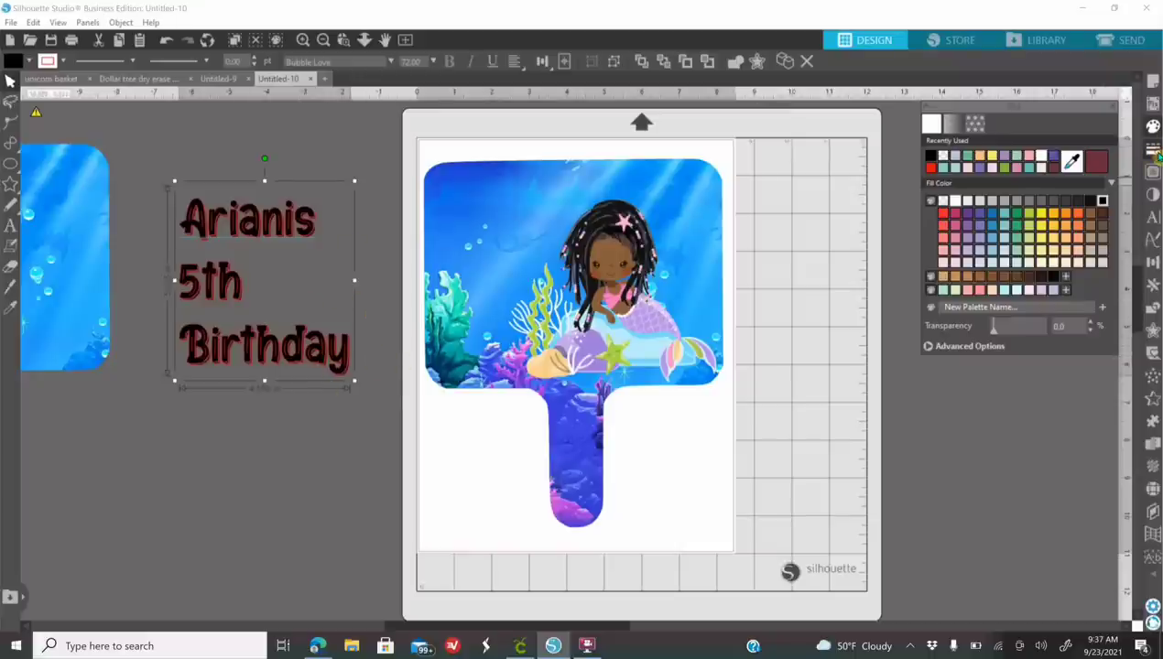
Give the birthday text a black outline 1.00 pt thick and a white fill
{"action": "left_click", "coordinate": [1155, 152]}
{"action": "left_click", "coordinate": [999, 185]}
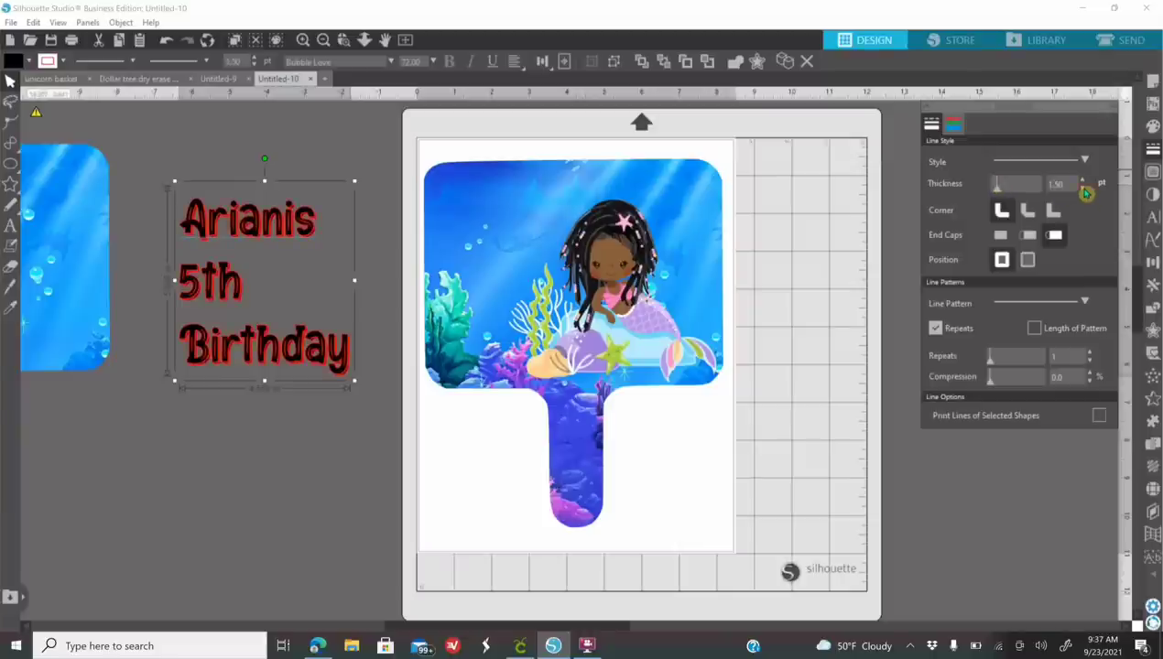
{"action": "left_click", "coordinate": [954, 123]}
{"action": "left_click", "coordinate": [930, 157]}
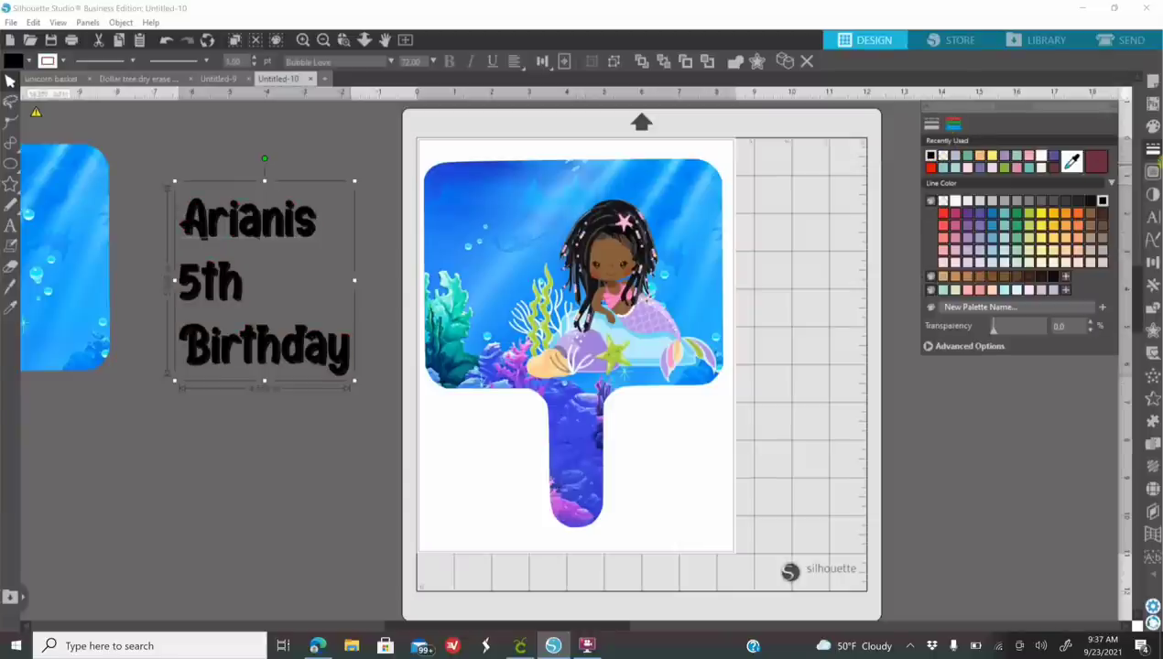
{"action": "left_click", "coordinate": [1153, 126]}
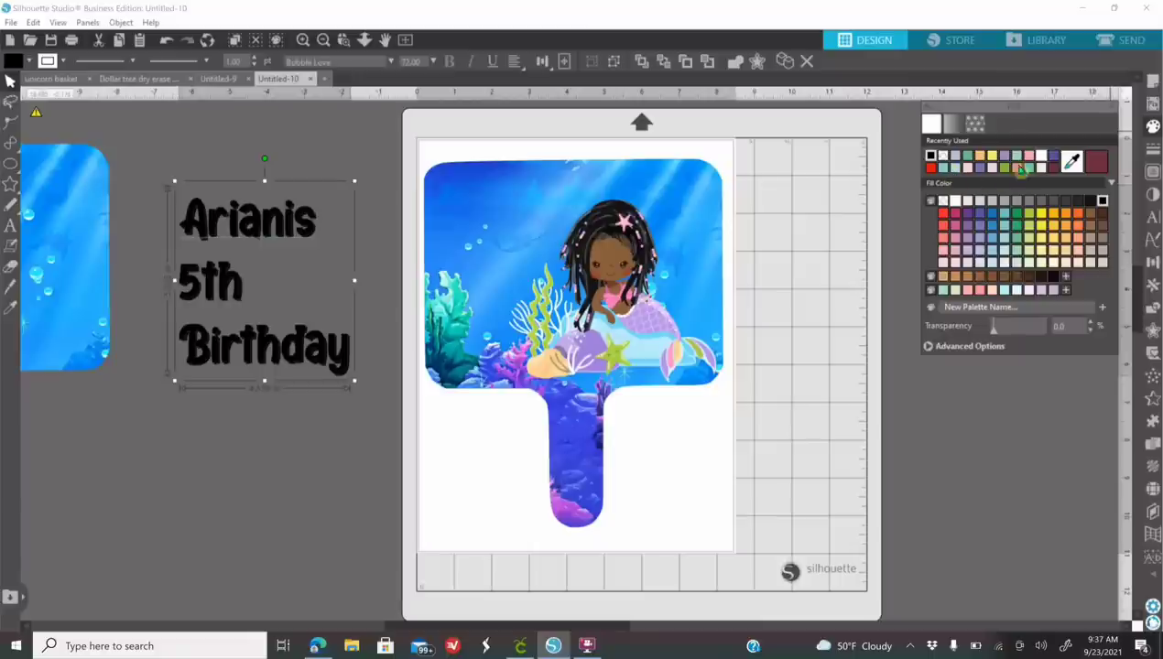
{"action": "left_click", "coordinate": [1040, 157]}
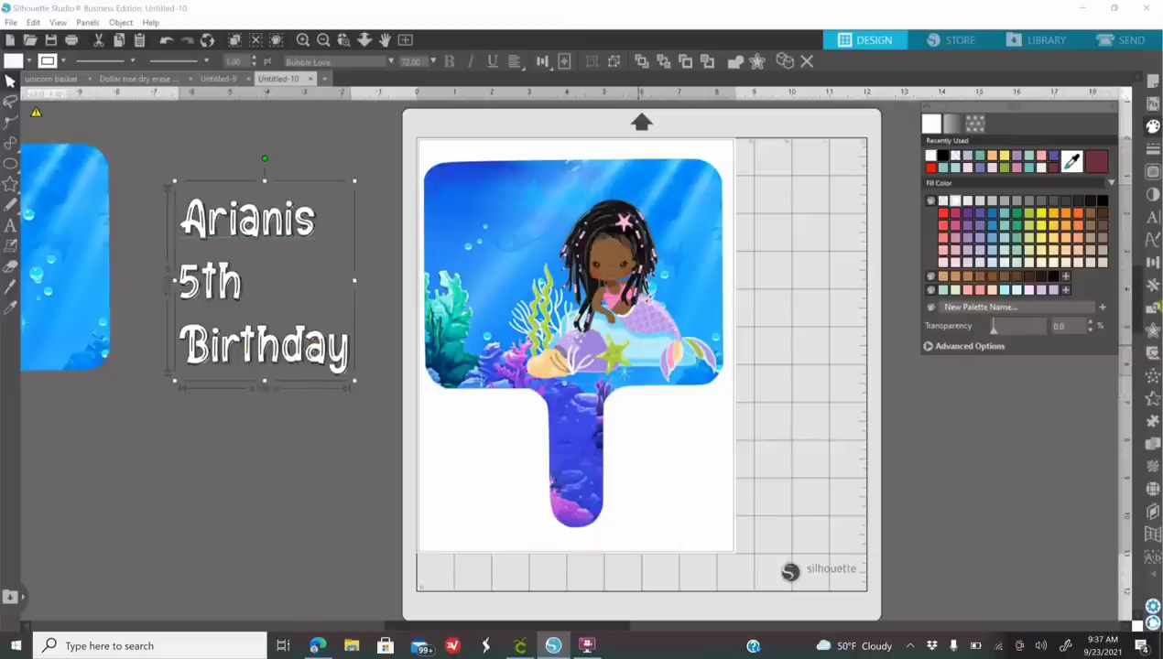
Try the Britannic Bold and Bubble Comics fonts on the birthday text, and undo both font changes
{"action": "left_click", "coordinate": [1153, 220]}
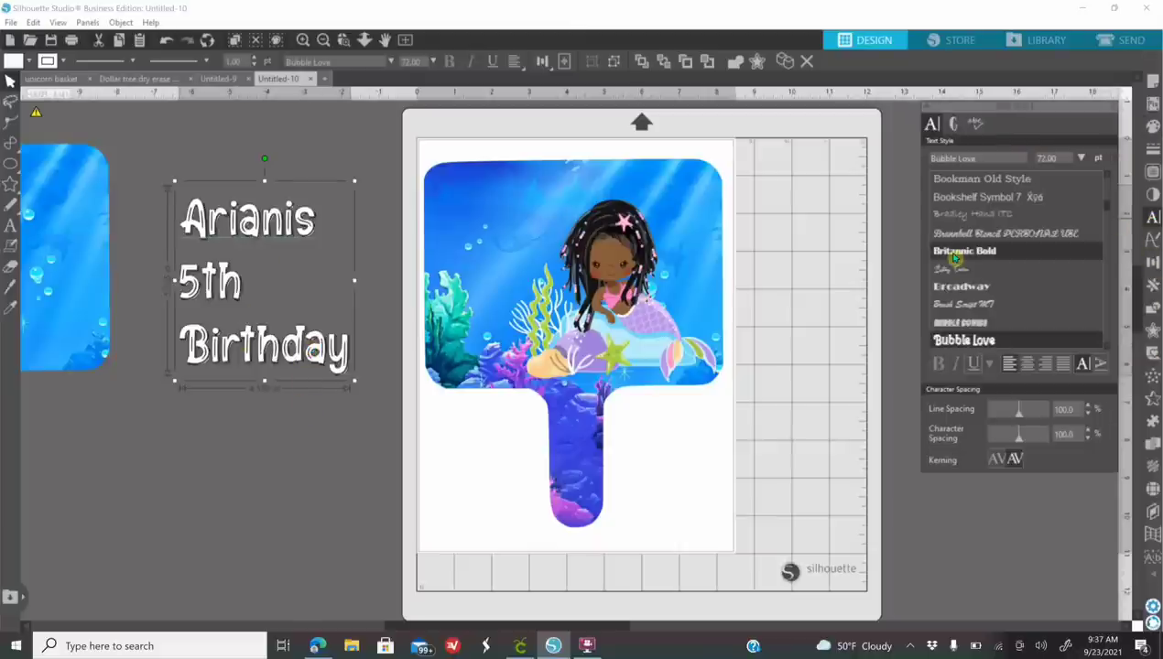
{"action": "left_click", "coordinate": [956, 255]}
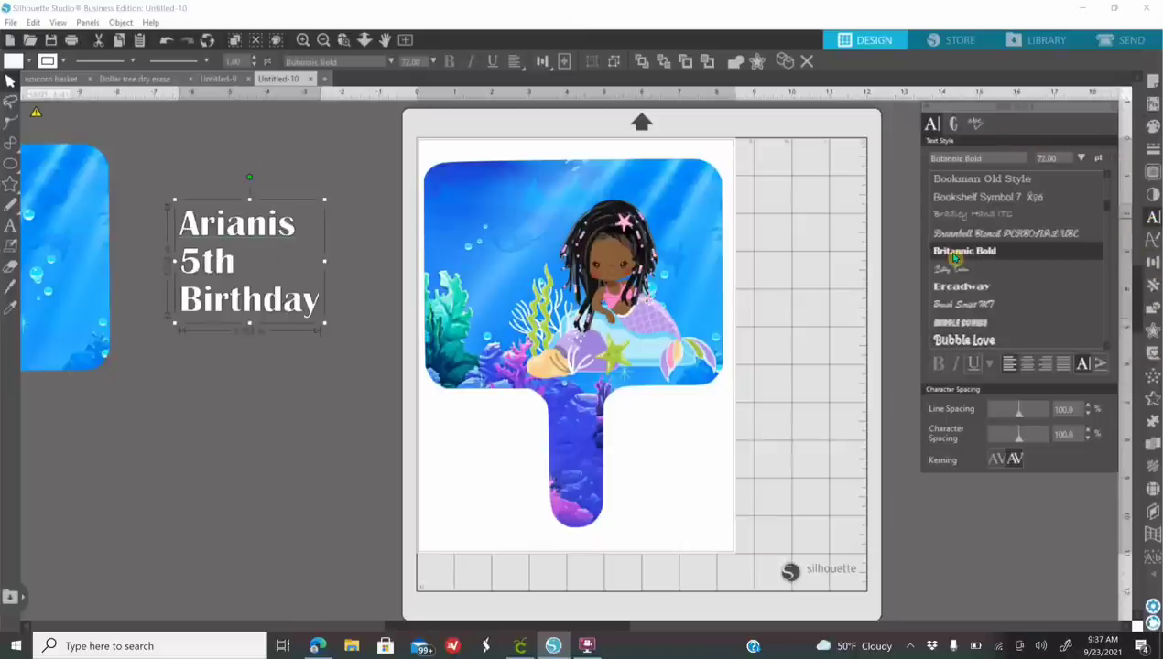
{"action": "left_click", "coordinate": [959, 322]}
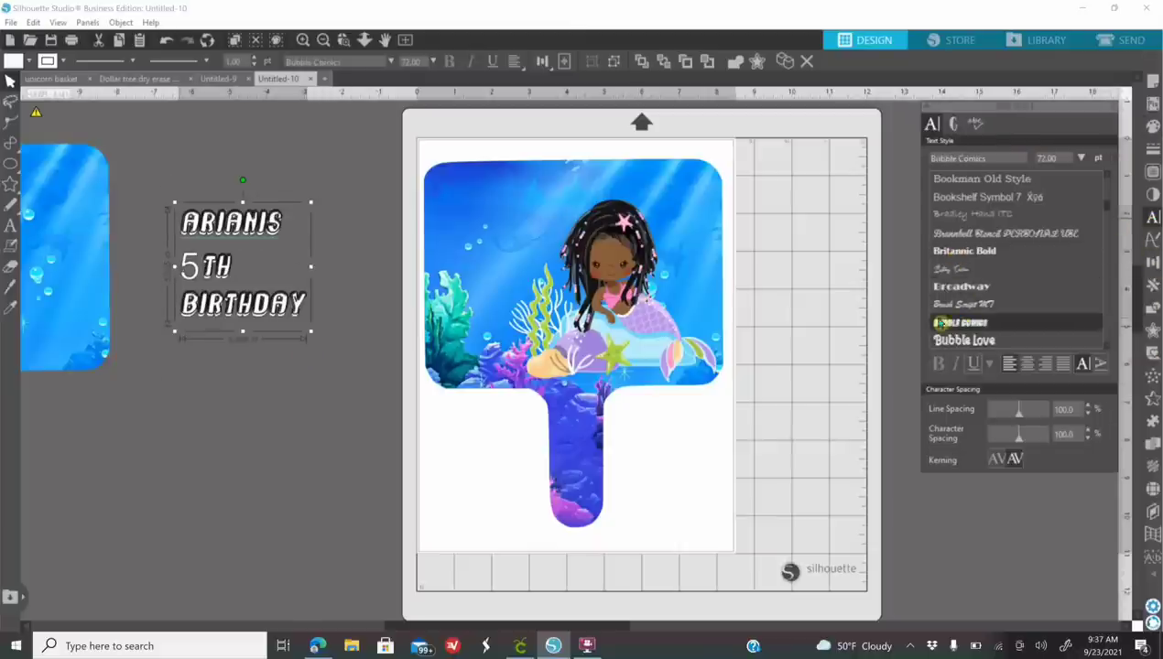
{"action": "left_click", "coordinate": [165, 39]}
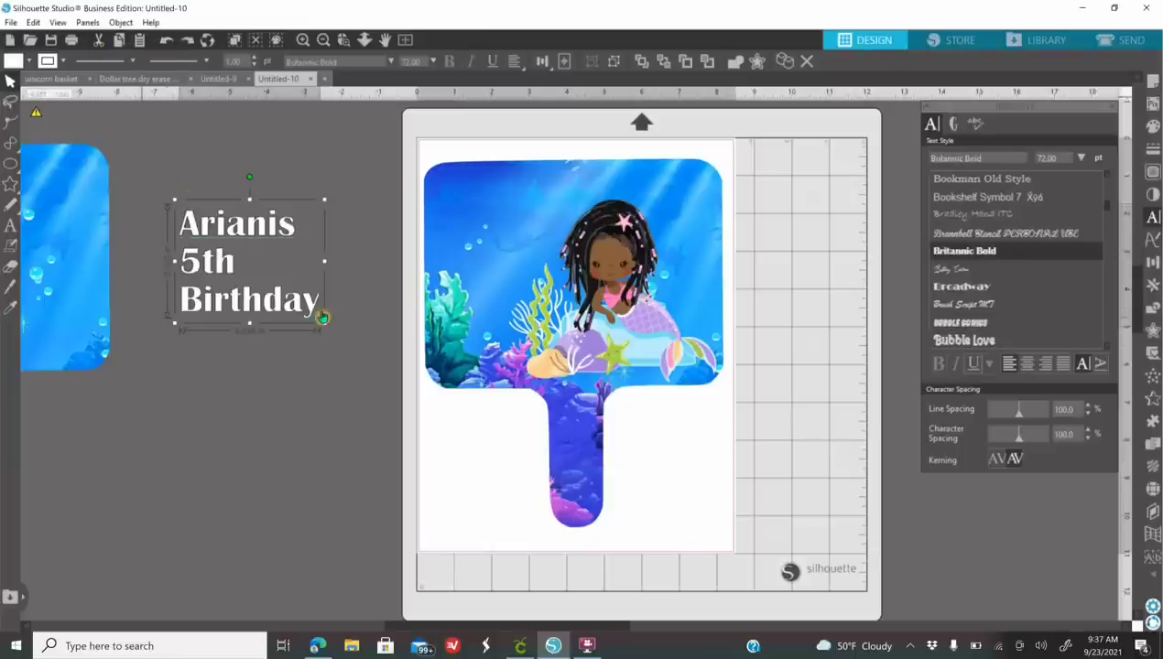
{"action": "left_click", "coordinate": [165, 40]}
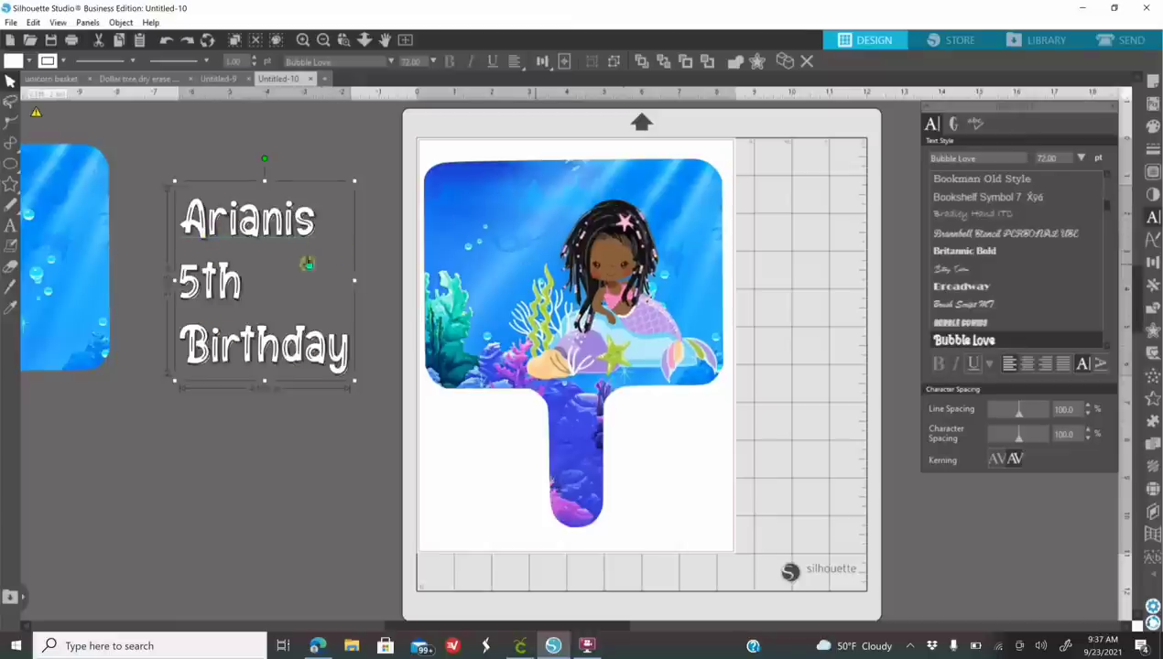
Ungroup the birthday text, group the letters of the child's name and move the name slightly up and right
{"action": "right_click", "coordinate": [234, 227]}
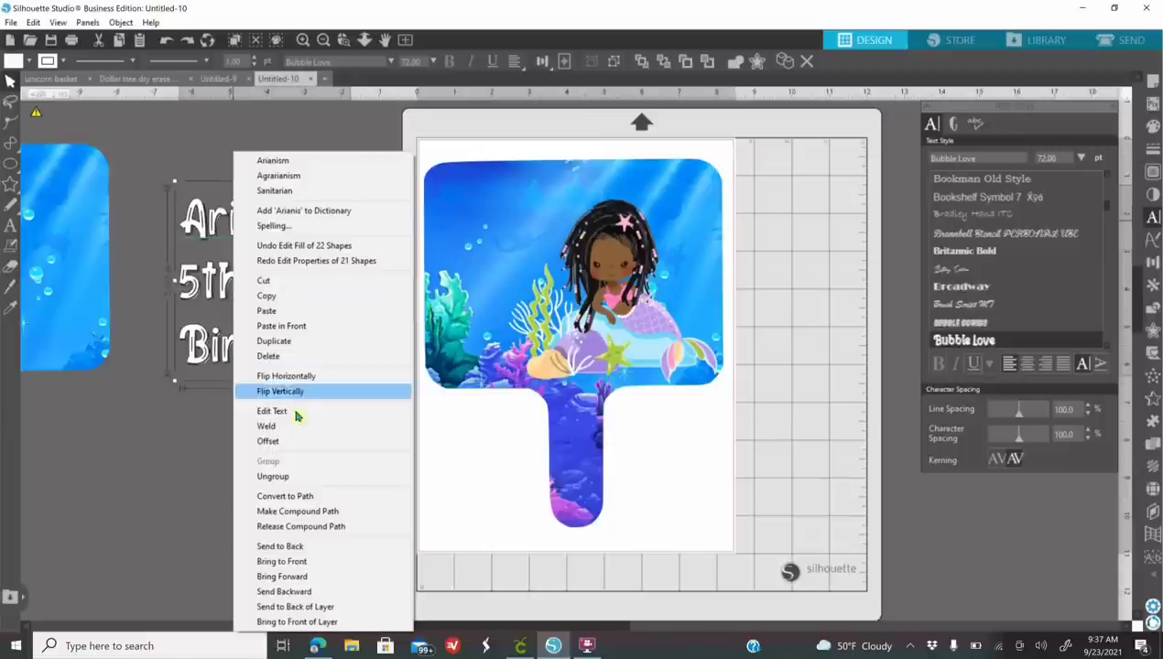
{"action": "left_click", "coordinate": [271, 480]}
{"action": "left_click", "coordinate": [212, 498]}
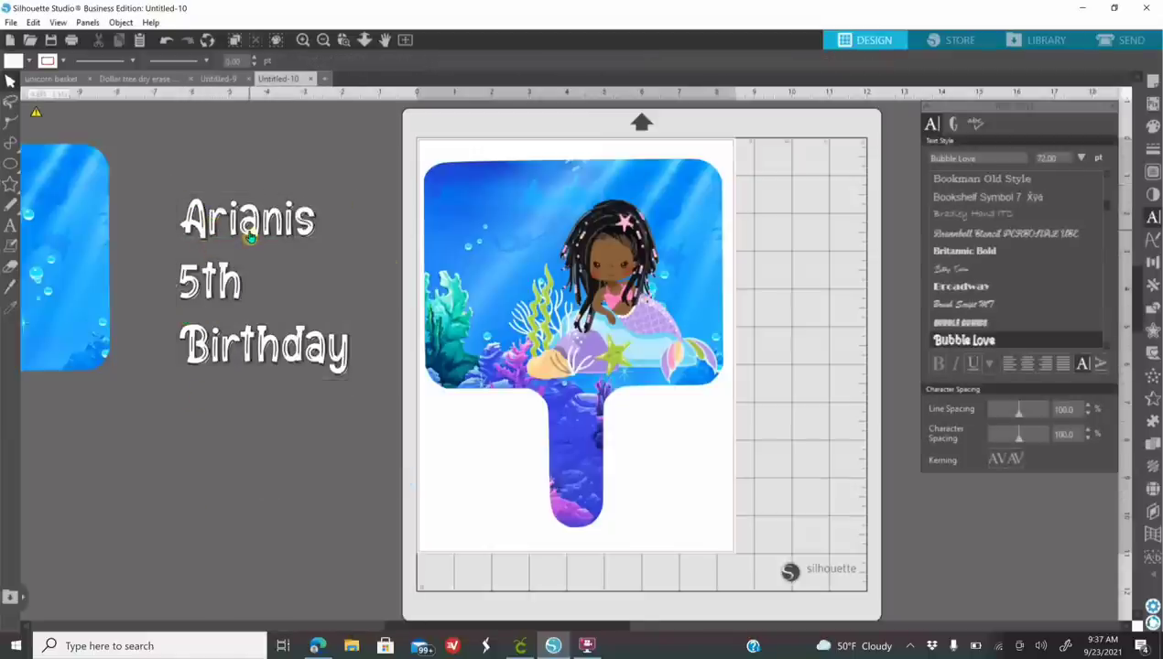
{"action": "left_click_drag", "start_coordinate": [161, 179], "coordinate": [327, 248]}
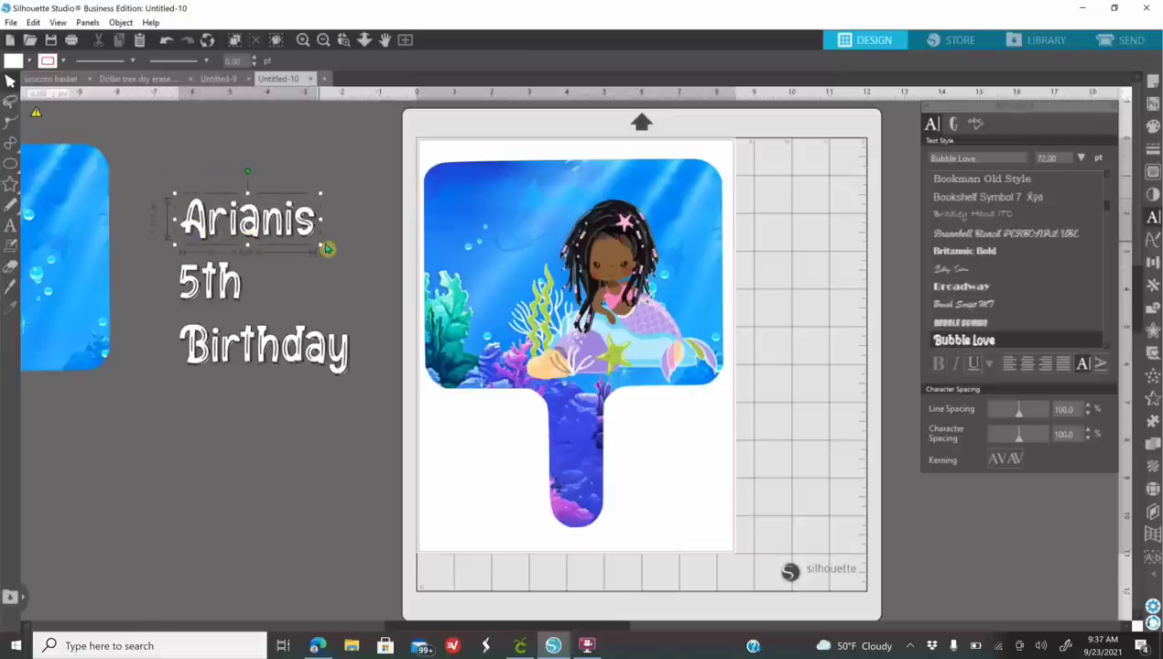
{"action": "right_click", "coordinate": [303, 225]}
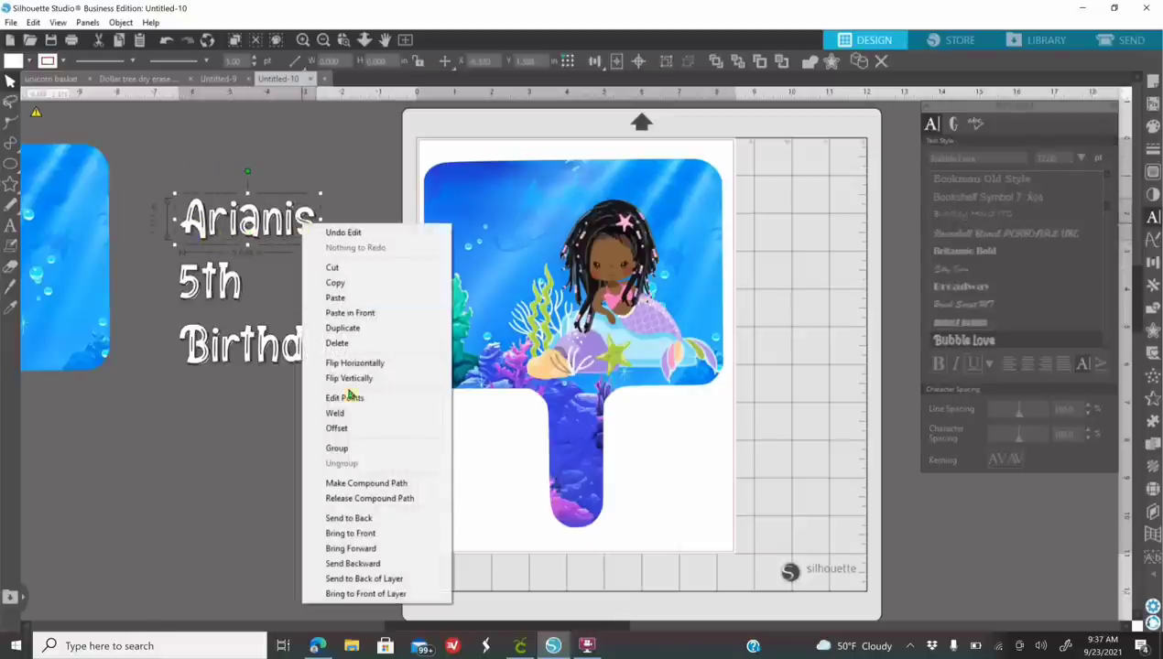
{"action": "left_click", "coordinate": [339, 448]}
{"action": "left_click_drag", "start_coordinate": [266, 231], "coordinate": [279, 208]}
Group the characters of "5th" and center it just below the child's name
{"action": "left_click", "coordinate": [265, 282]}
{"action": "left_click", "coordinate": [220, 291]}
{"action": "mouse_move", "coordinate": [219, 292]}
{"action": "left_mouse_down"}
{"action": "mouse_move", "coordinate": [240, 306]}
{"action": "mouse_move", "coordinate": [229, 286]}
{"action": "mouse_move", "coordinate": [205, 285]}
{"action": "left_mouse_up"}
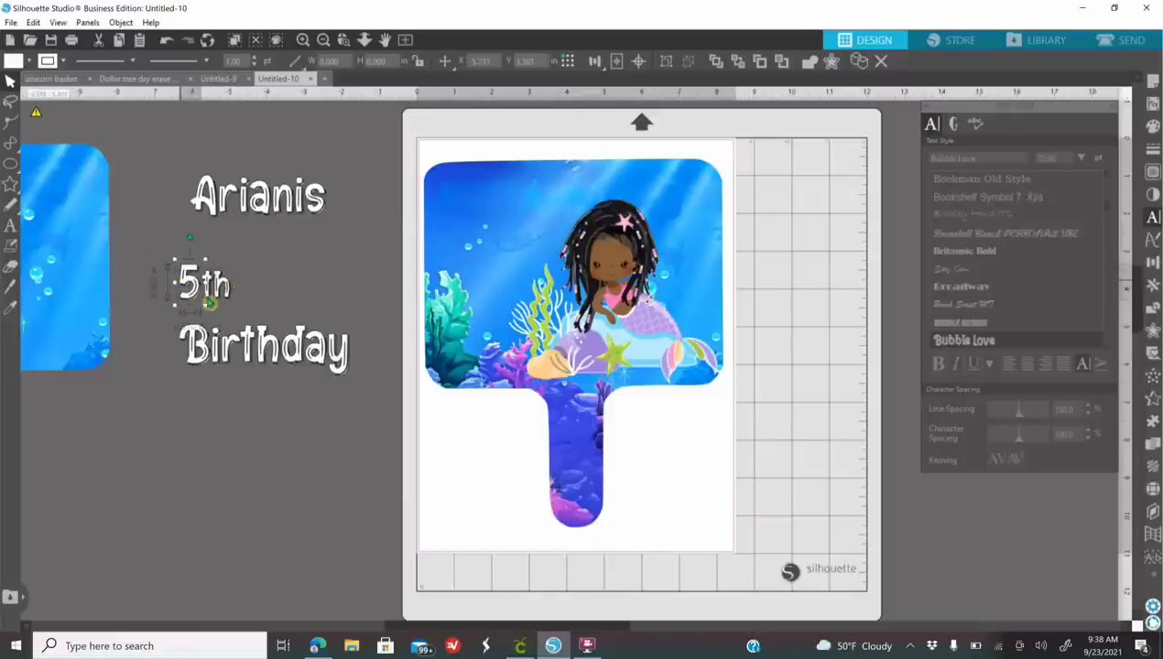
{"action": "right_click", "coordinate": [221, 289]}
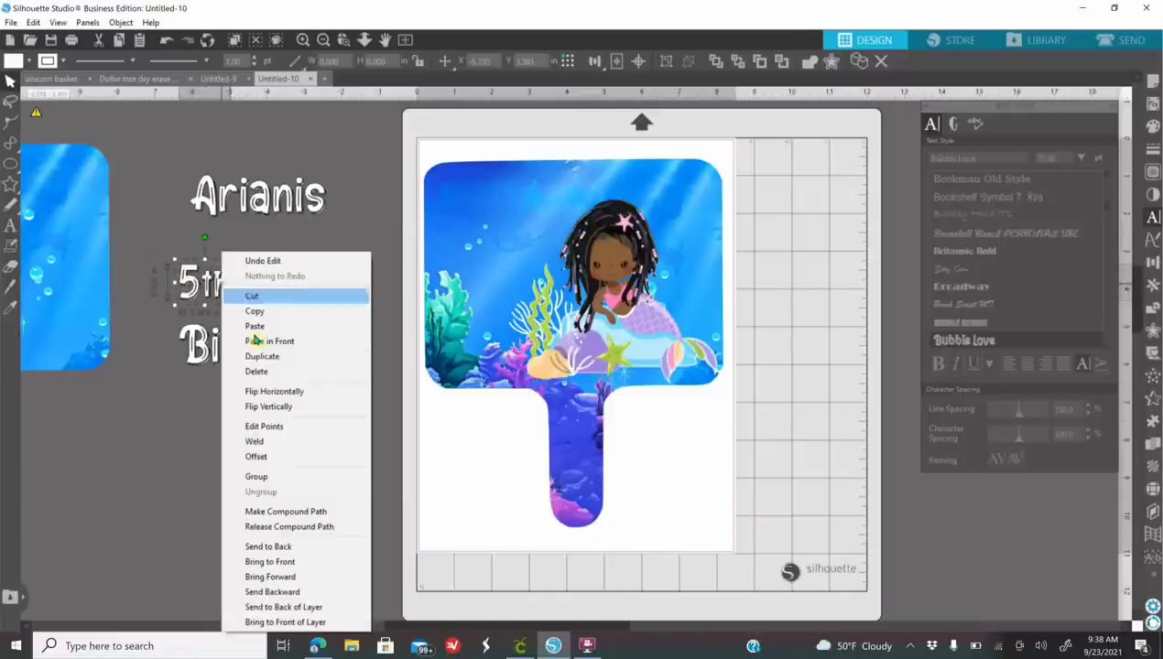
{"action": "left_click", "coordinate": [283, 477]}
{"action": "left_click_drag", "start_coordinate": [207, 282], "coordinate": [247, 254]}
Group all the letters of "Birthday" into one object
{"action": "left_click", "coordinate": [260, 376]}
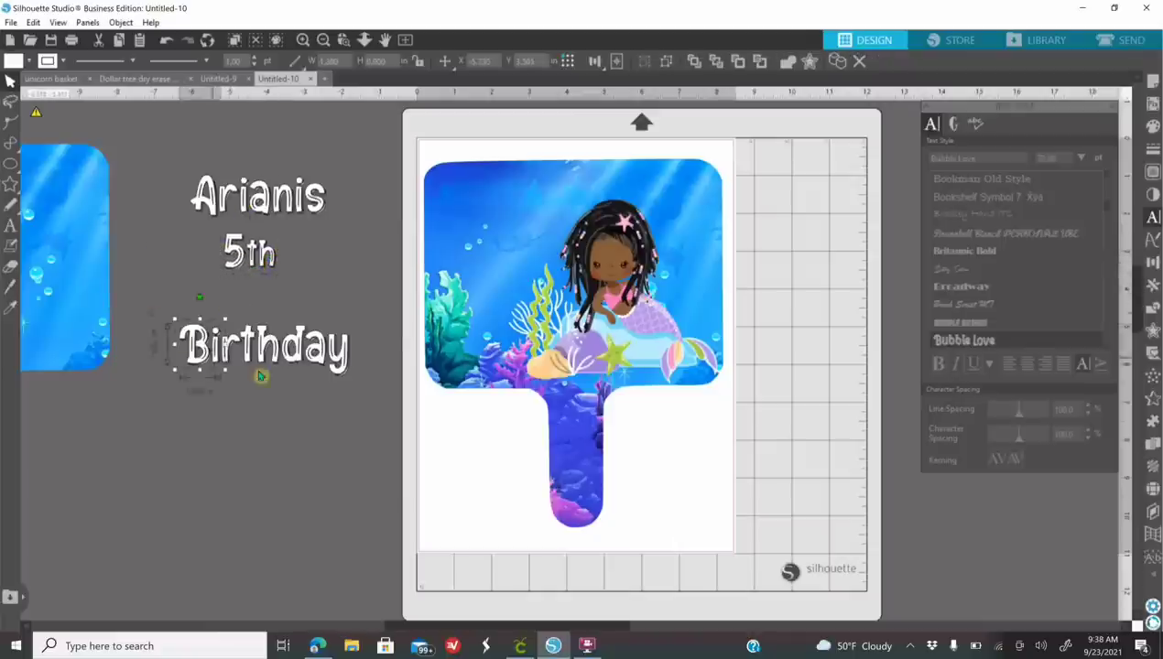
{"action": "right_click", "coordinate": [344, 350]}
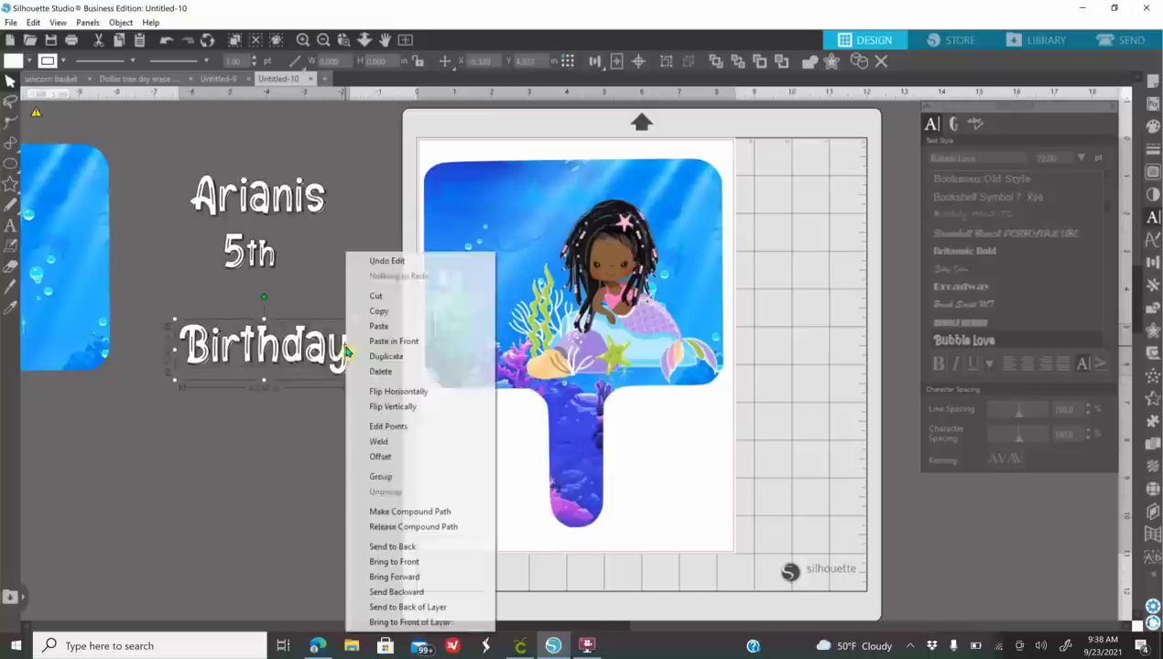
{"action": "left_click", "coordinate": [389, 477]}
Fill the child's name with the pink sampled from the starfish in the mermaid's hair
{"action": "left_click", "coordinate": [280, 207]}
{"action": "left_click", "coordinate": [279, 207]}
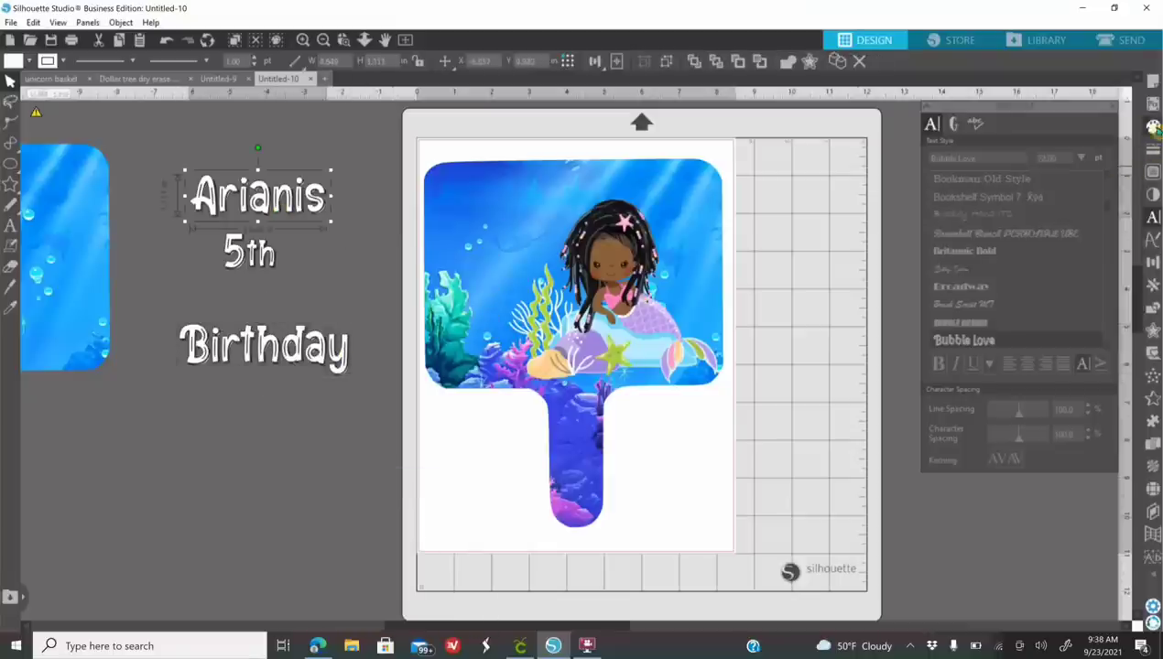
{"action": "left_click", "coordinate": [1153, 128]}
{"action": "left_click", "coordinate": [1153, 129]}
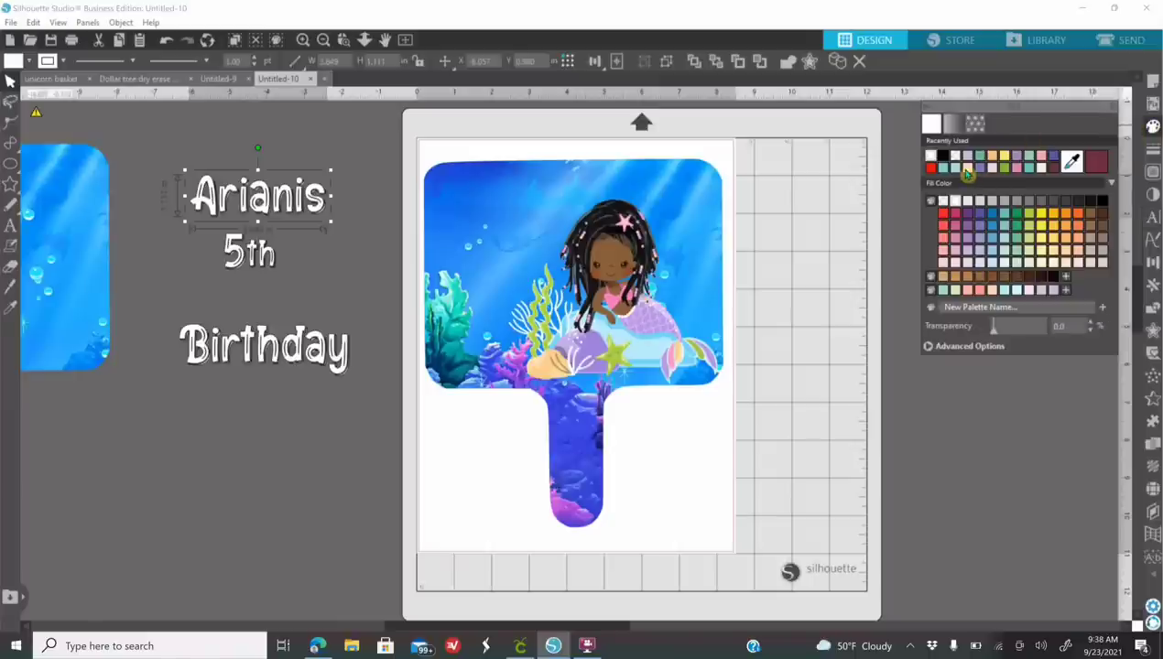
{"action": "left_click", "coordinate": [966, 172]}
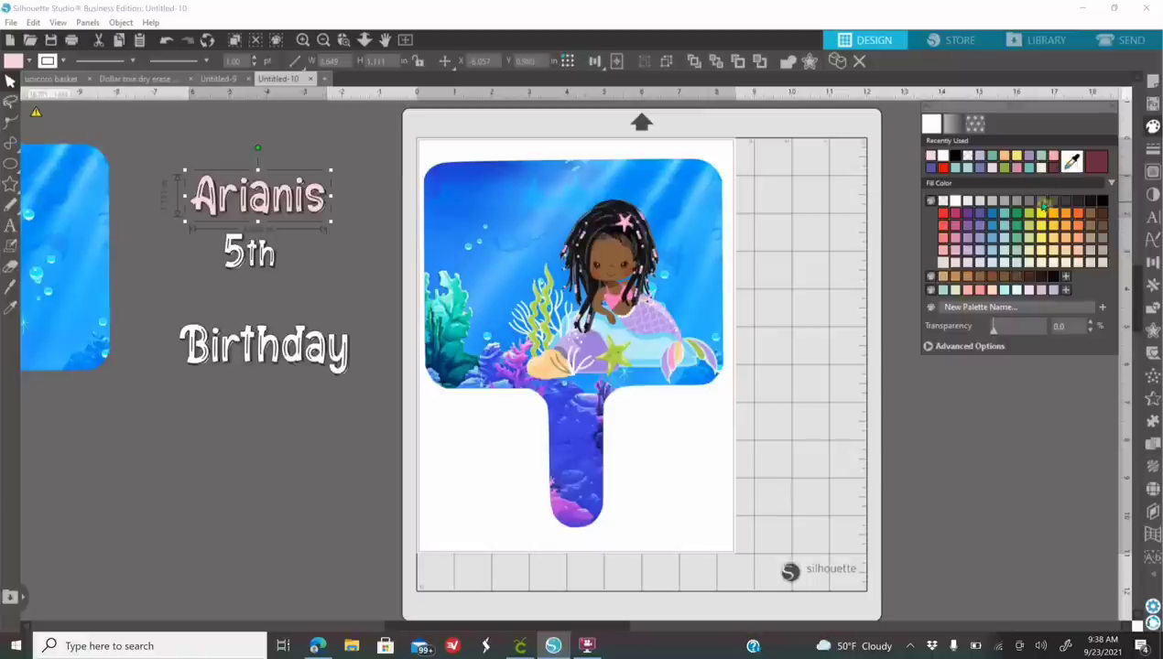
{"action": "left_click", "coordinate": [1073, 162]}
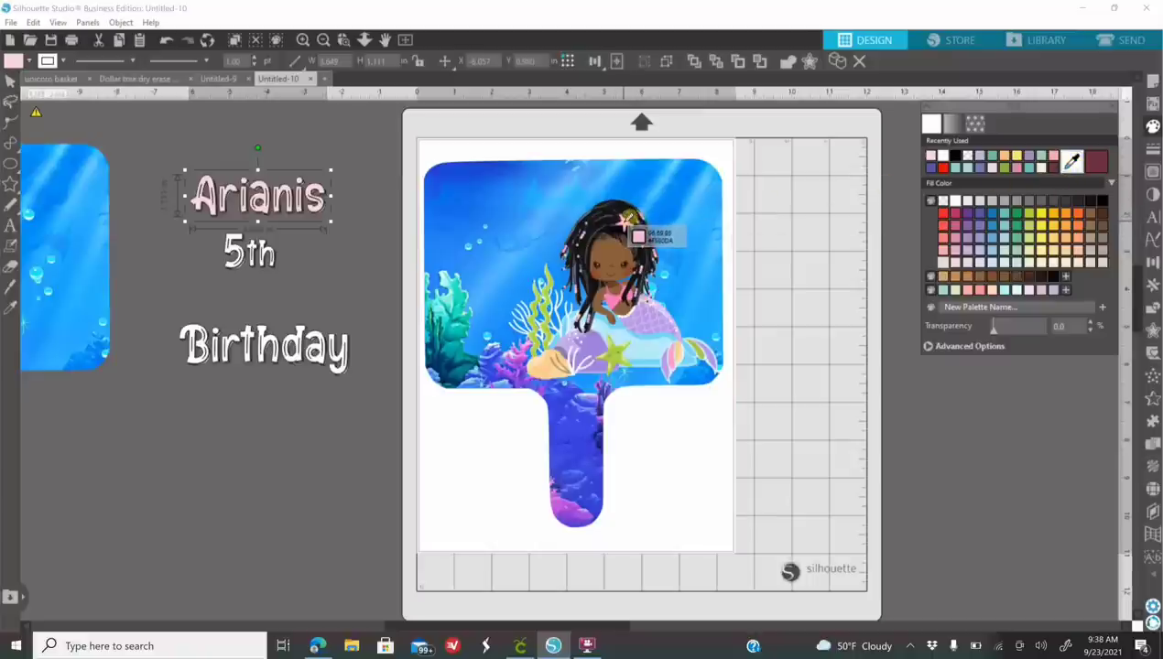
{"action": "left_click", "coordinate": [631, 230]}
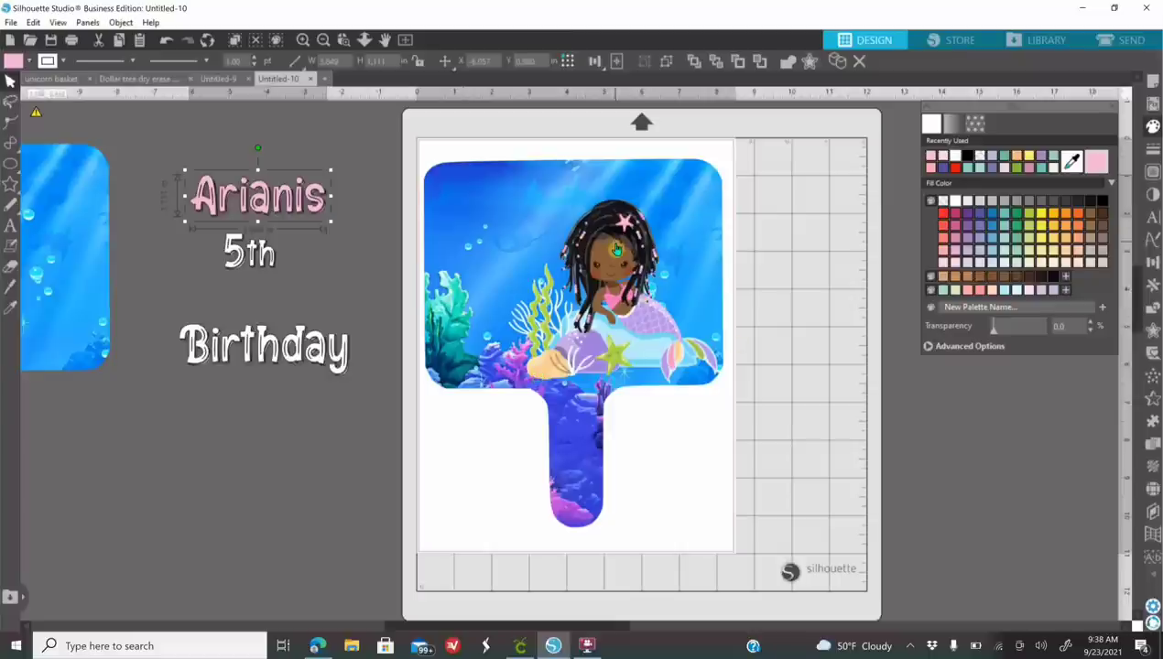
Switch to the Edge browser and search Bing Images for "pastel color palette"
{"action": "left_click", "coordinate": [316, 646]}
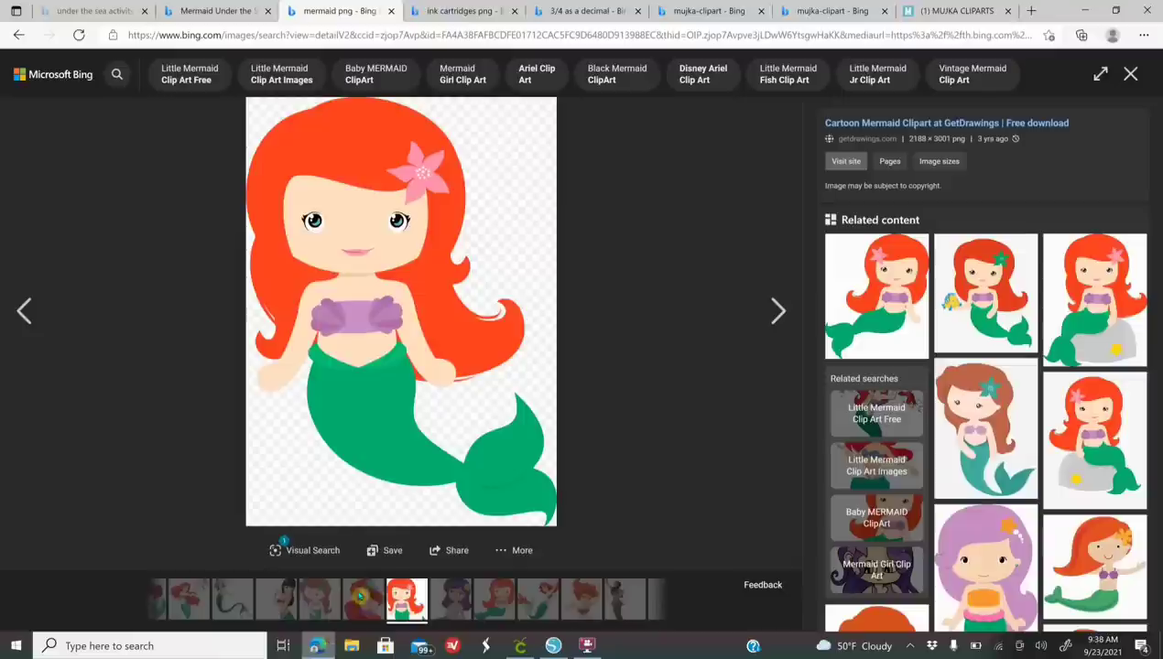
{"action": "left_click", "coordinate": [409, 36]}
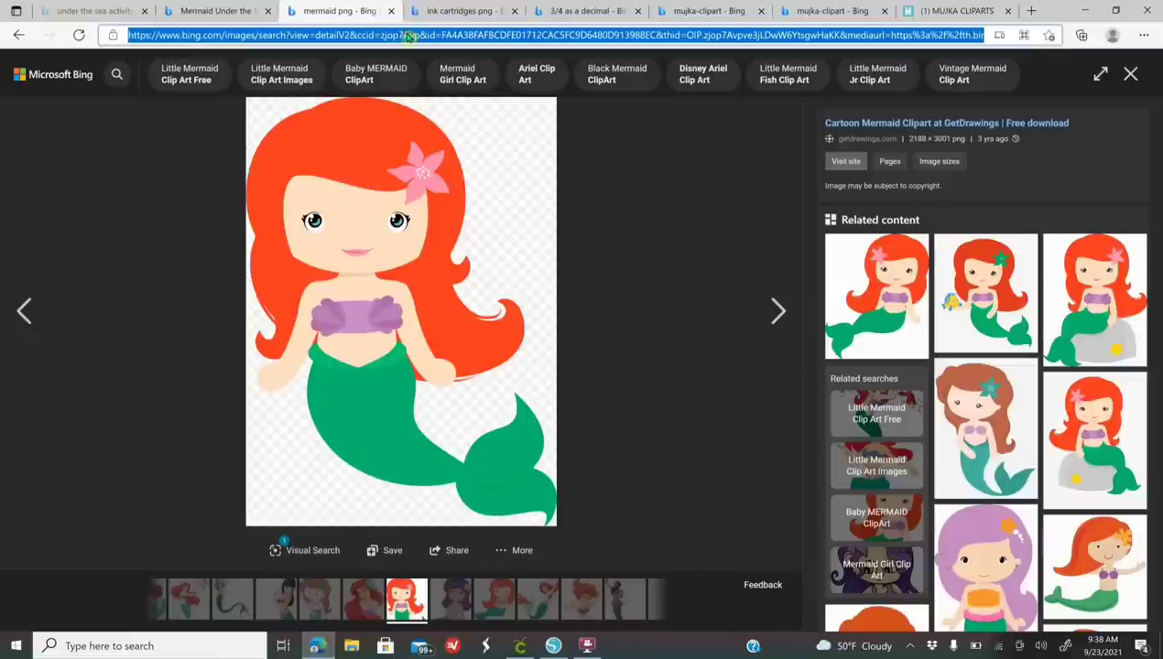
{"action": "type", "text": "past"}
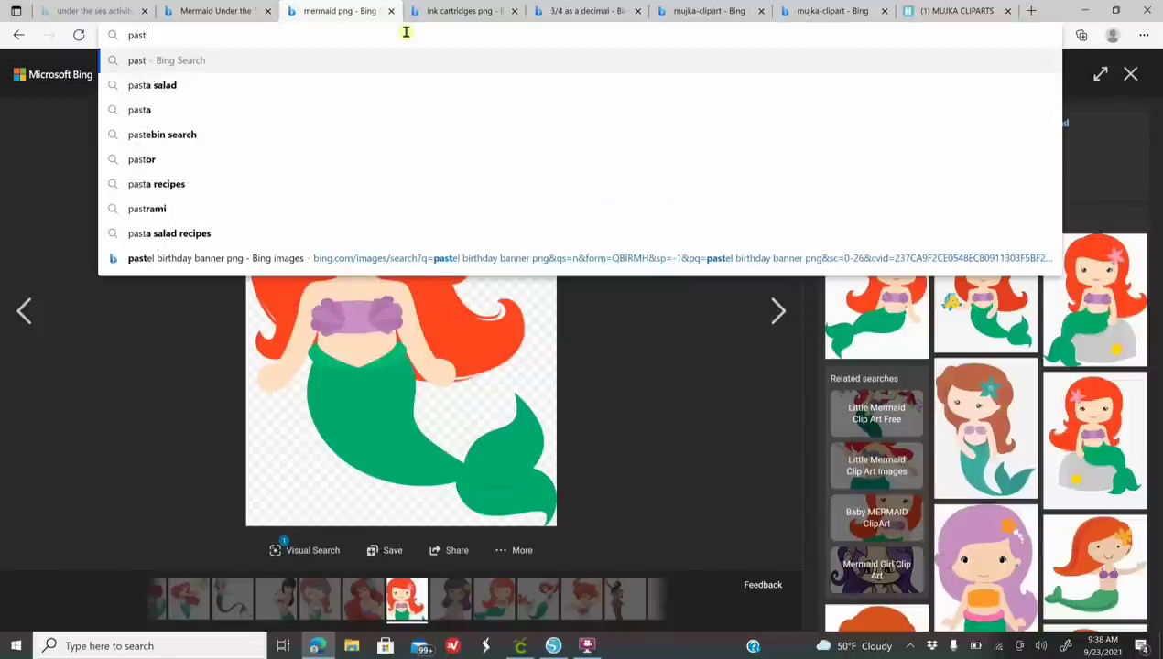
{"action": "type", "text": "el olor"}
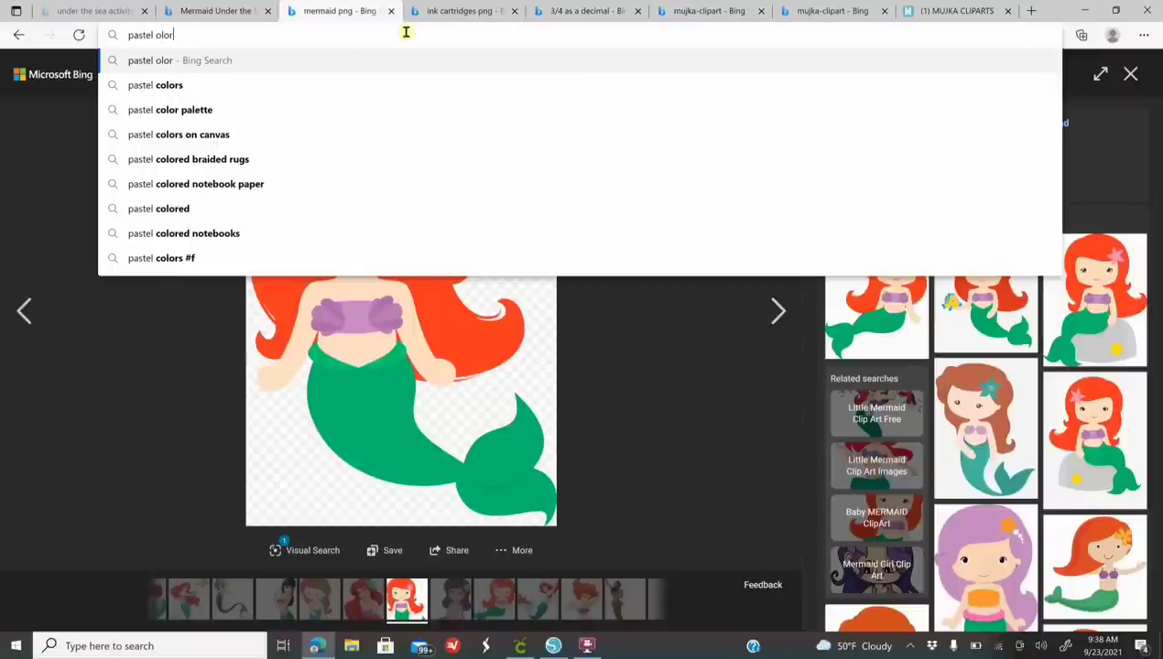
{"action": "left_click", "coordinate": [204, 109]}
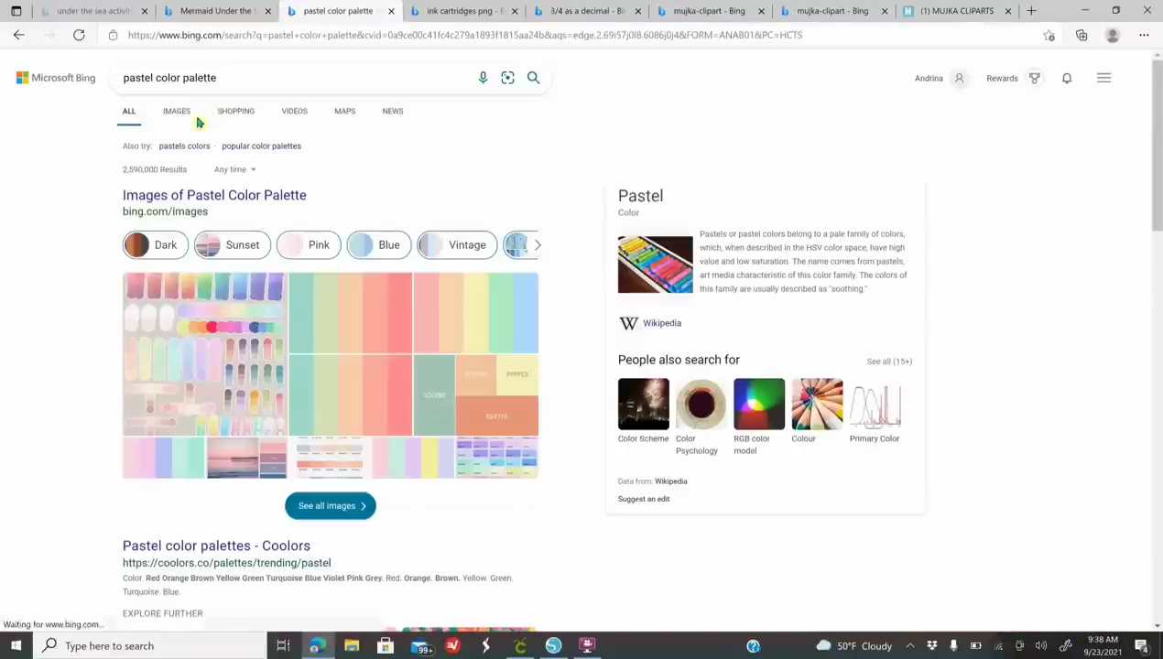
{"action": "left_click", "coordinate": [180, 120]}
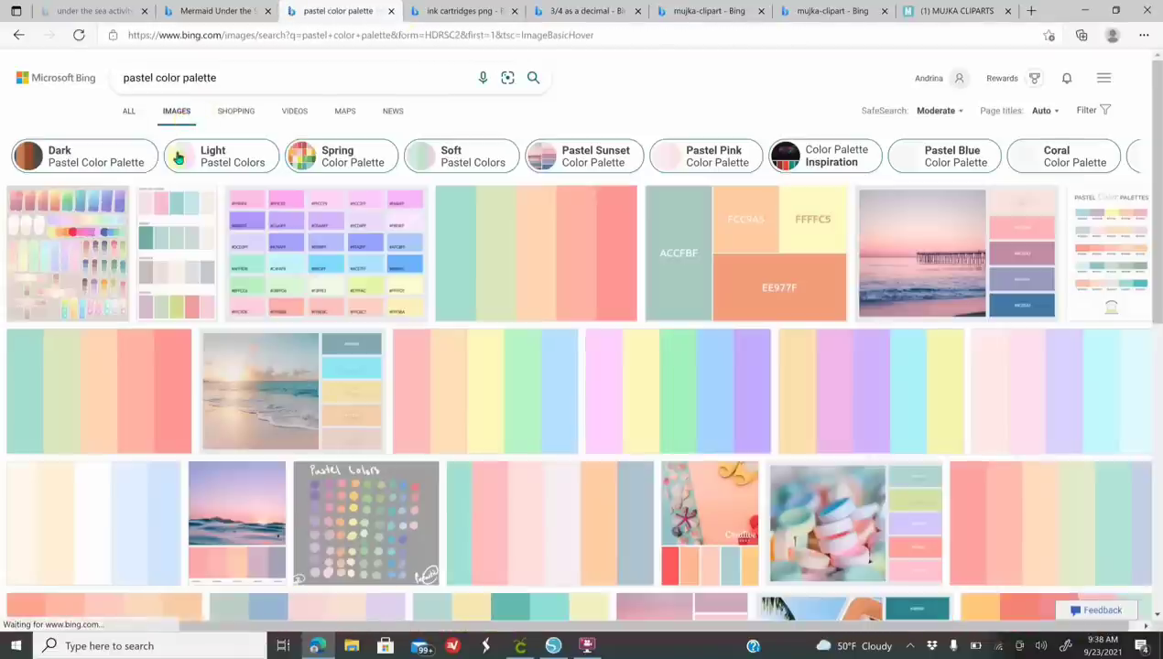
Copy the first pastel swatch chart image and paste it into the Untitled-10 design in Silhouette Studio
{"action": "left_click", "coordinate": [78, 282]}
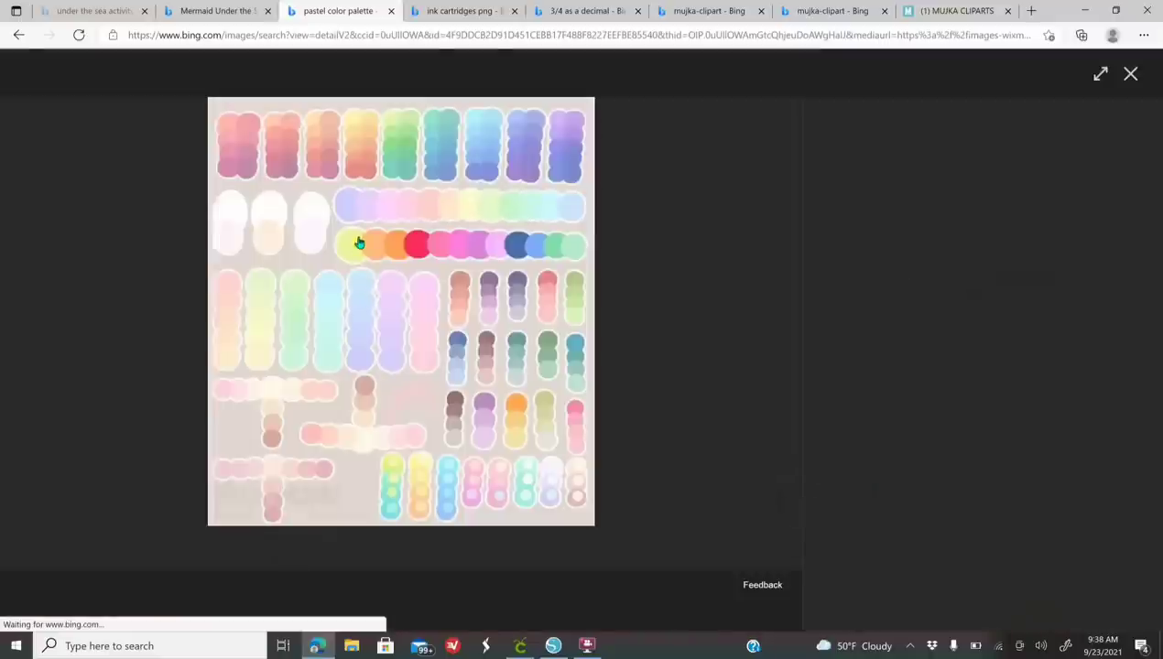
{"action": "right_click", "coordinate": [358, 241]}
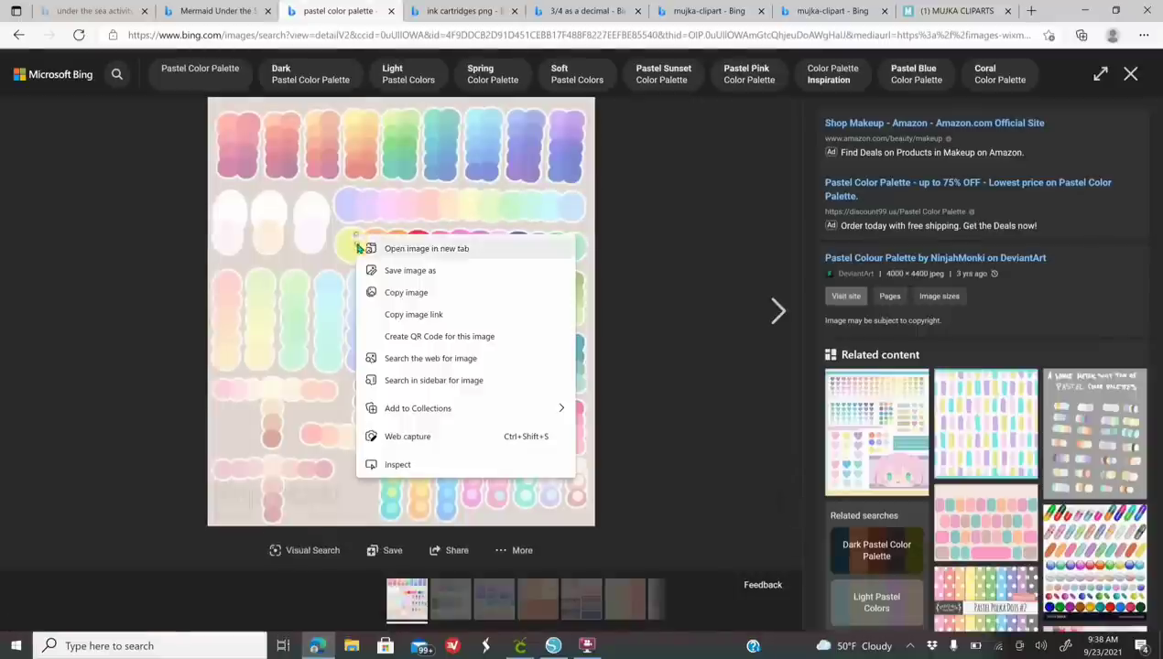
{"action": "left_click", "coordinate": [401, 293]}
{"action": "left_click", "coordinate": [553, 646]}
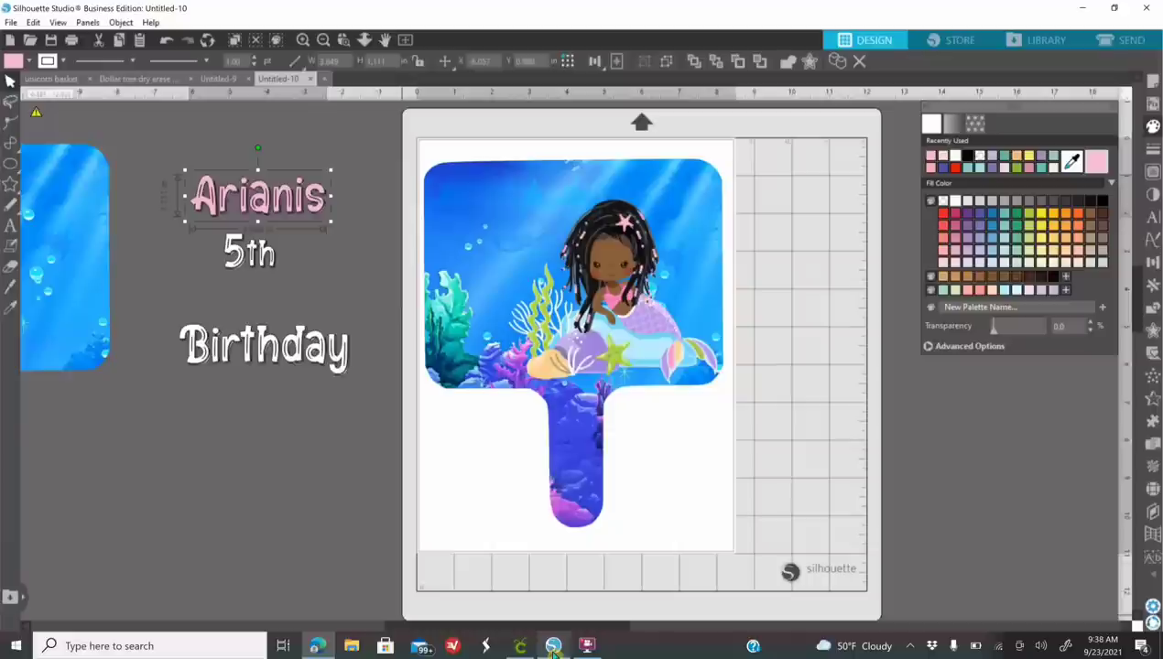
{"action": "right_click", "coordinate": [300, 458]}
{"action": "left_click", "coordinate": [339, 151]}
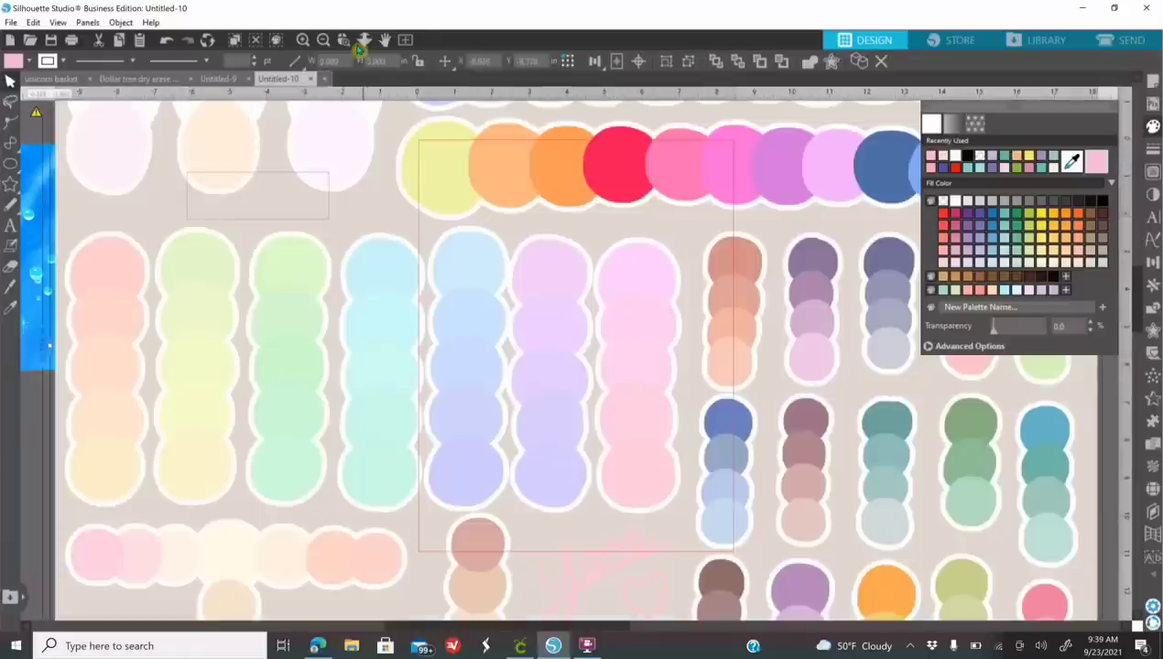
Shrink the pasted pastel swatch chart to about 10.4 by 11.4 in and position it beneath the loose text and blank paddle
{"action": "left_click", "coordinate": [323, 41]}
{"action": "left_click", "coordinate": [322, 41]}
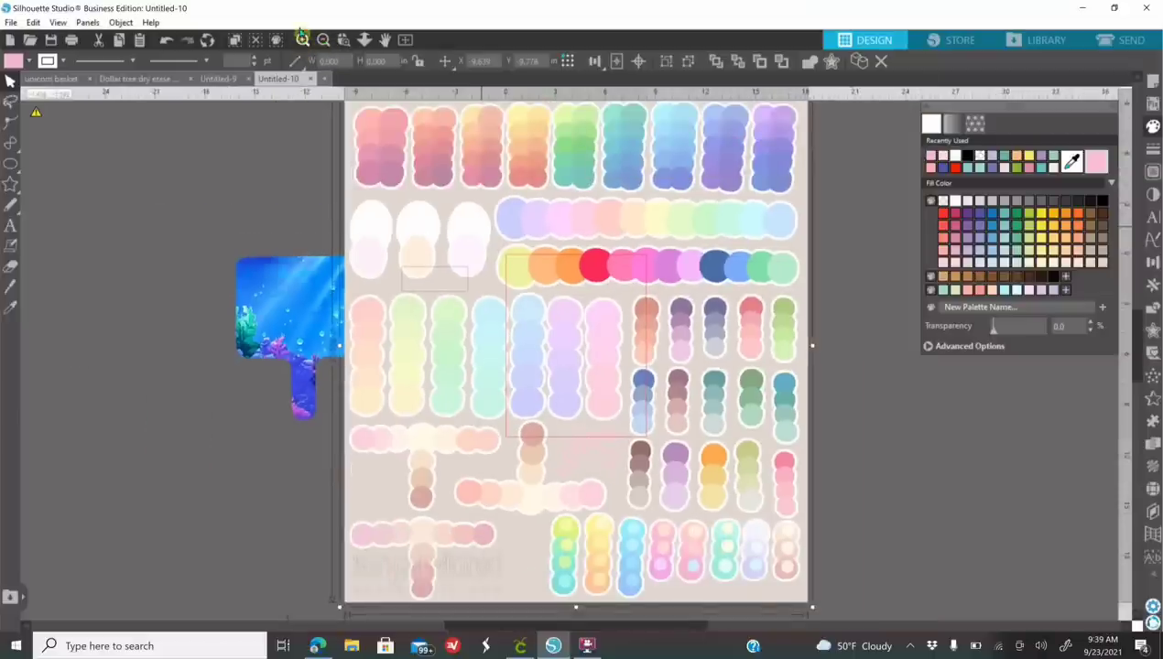
{"action": "left_click_drag", "start_coordinate": [627, 229], "coordinate": [306, 252]}
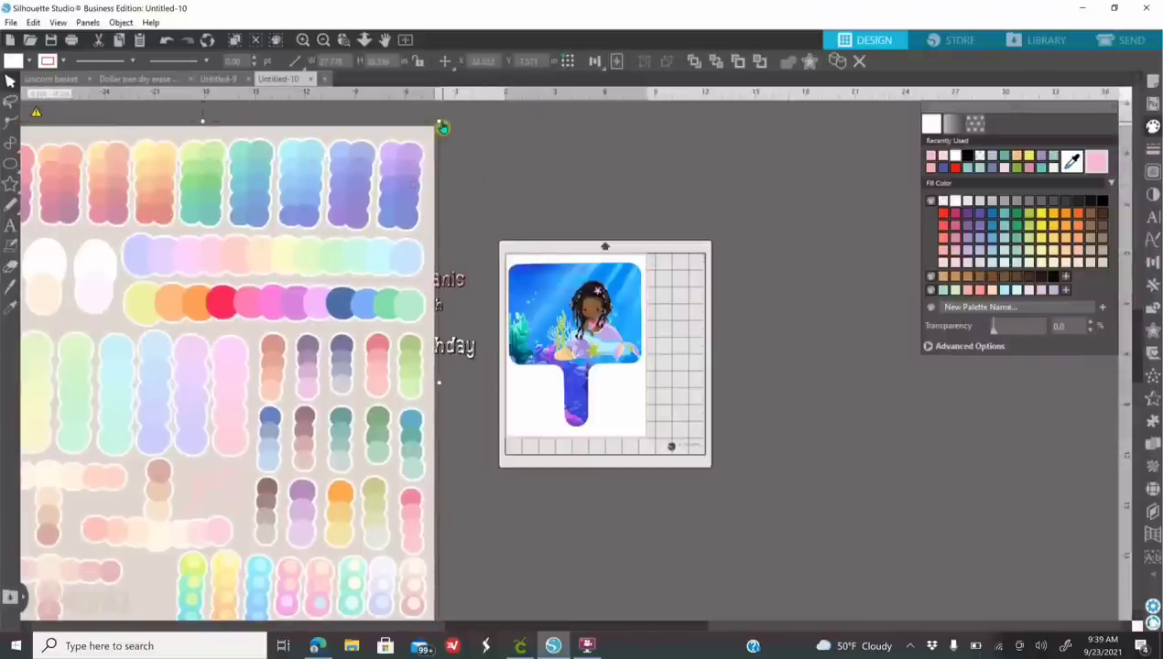
{"action": "left_click_drag", "start_coordinate": [440, 120], "coordinate": [155, 552]}
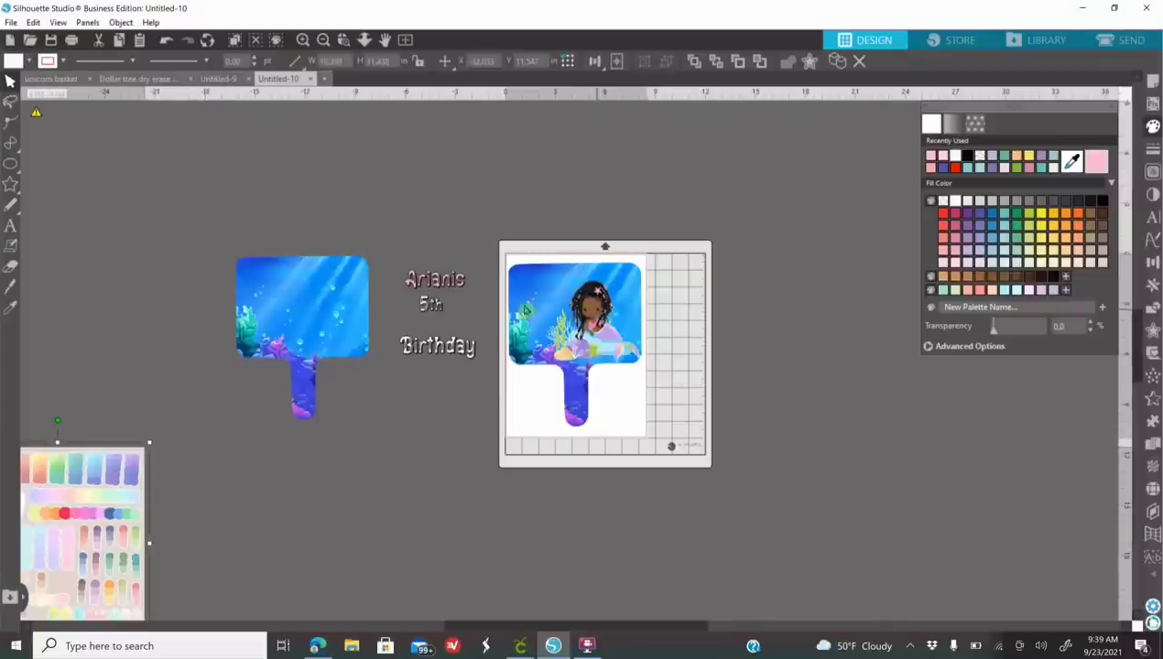
{"action": "left_click_drag", "start_coordinate": [32, 548], "coordinate": [121, 289]}
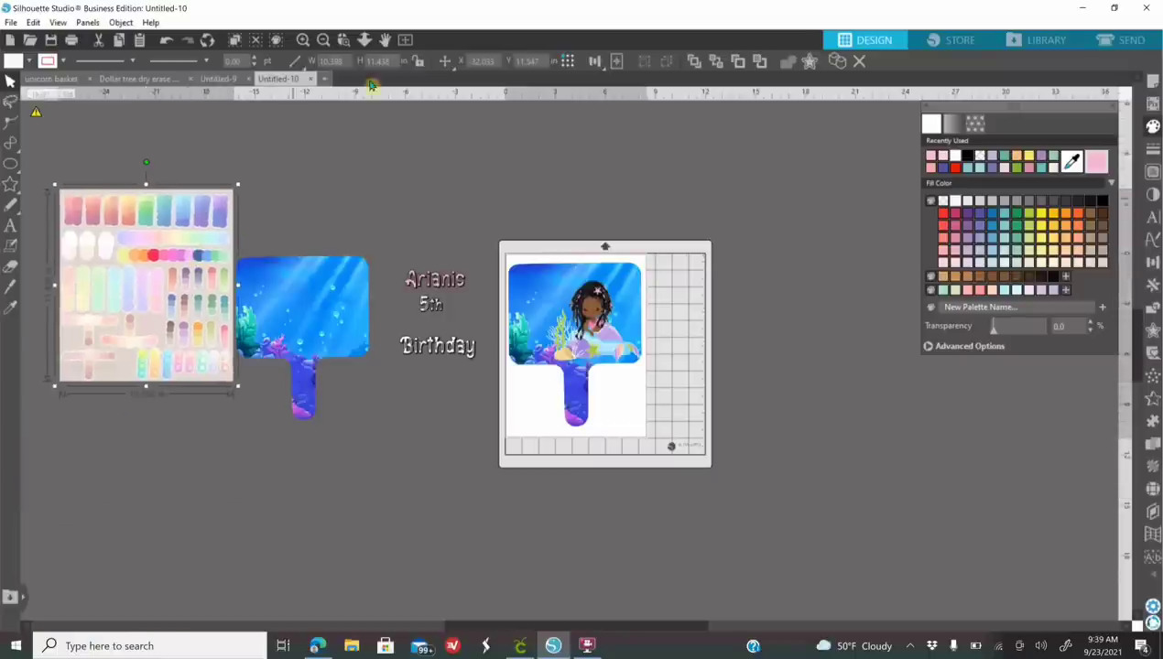
{"action": "left_click_drag", "start_coordinate": [175, 296], "coordinate": [424, 446]}
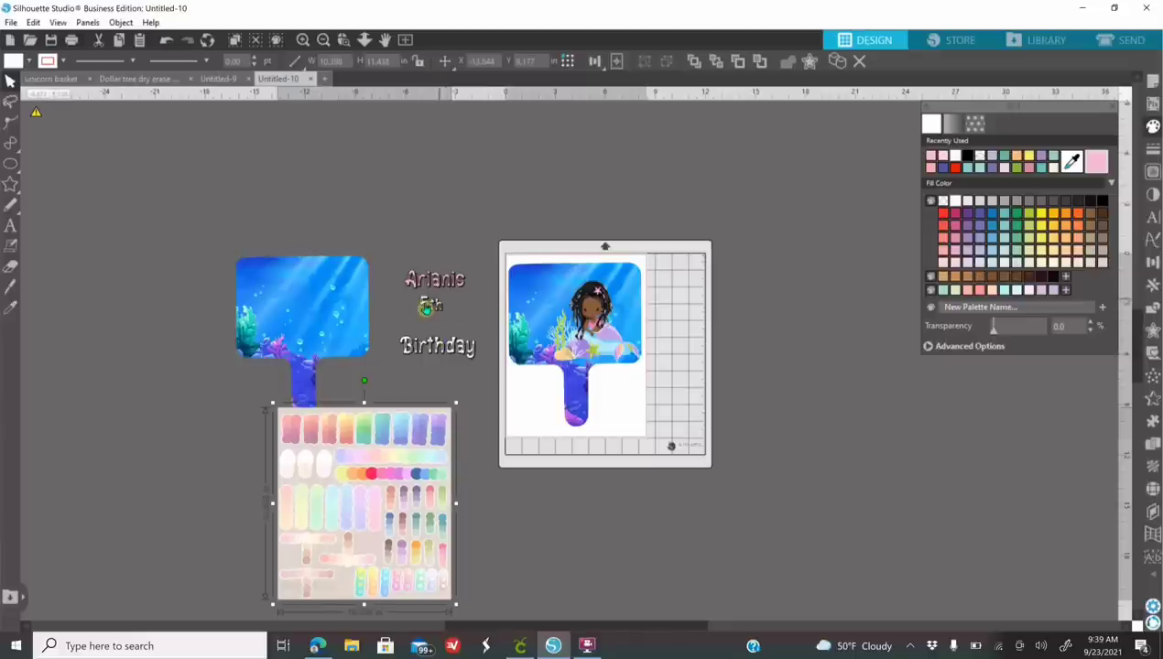
Fill "5th" with a light purple sampled from the pastel swatch chart and move the chart away beside the blank paddle
{"action": "left_click", "coordinate": [425, 310]}
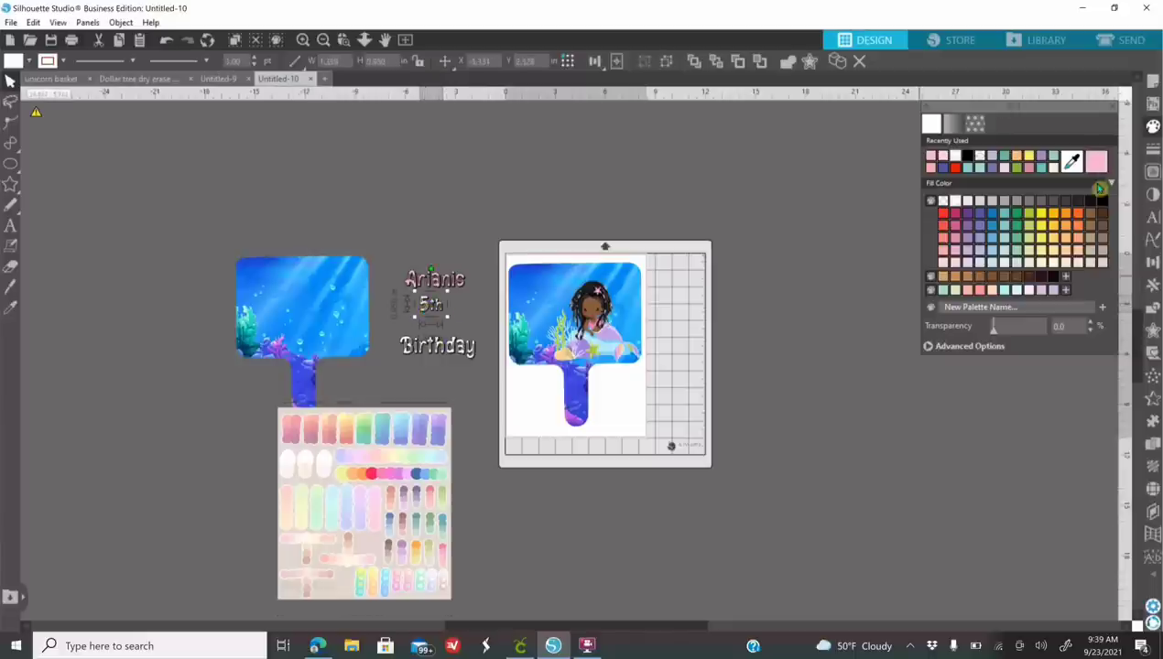
{"action": "left_click", "coordinate": [1072, 162]}
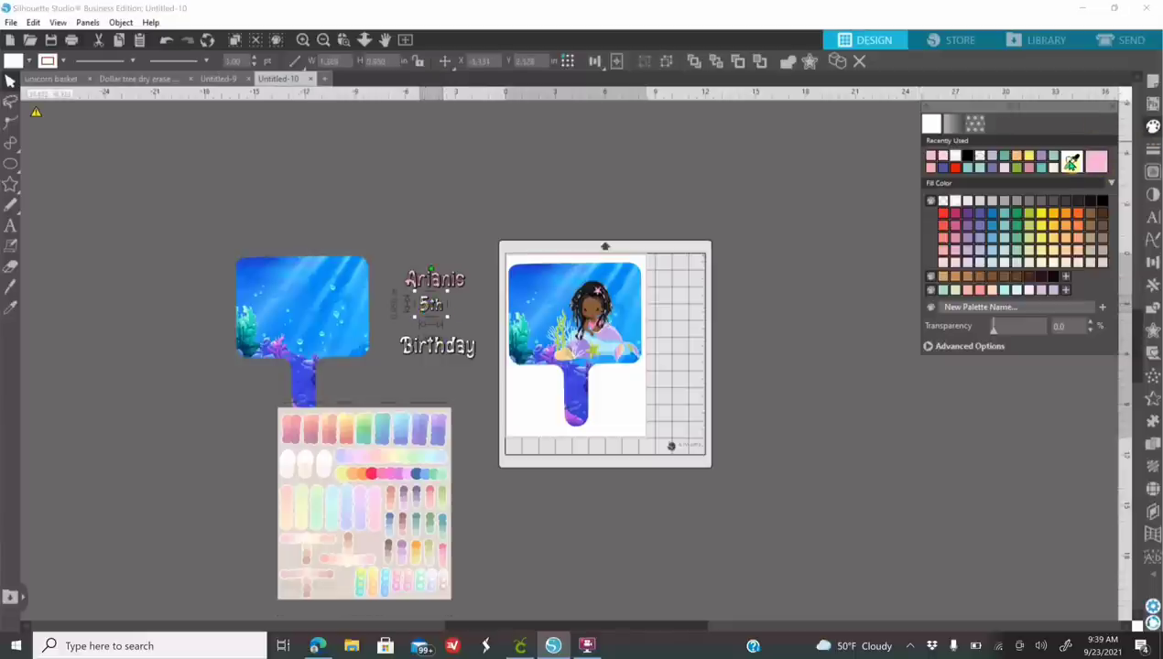
{"action": "left_click", "coordinate": [447, 417]}
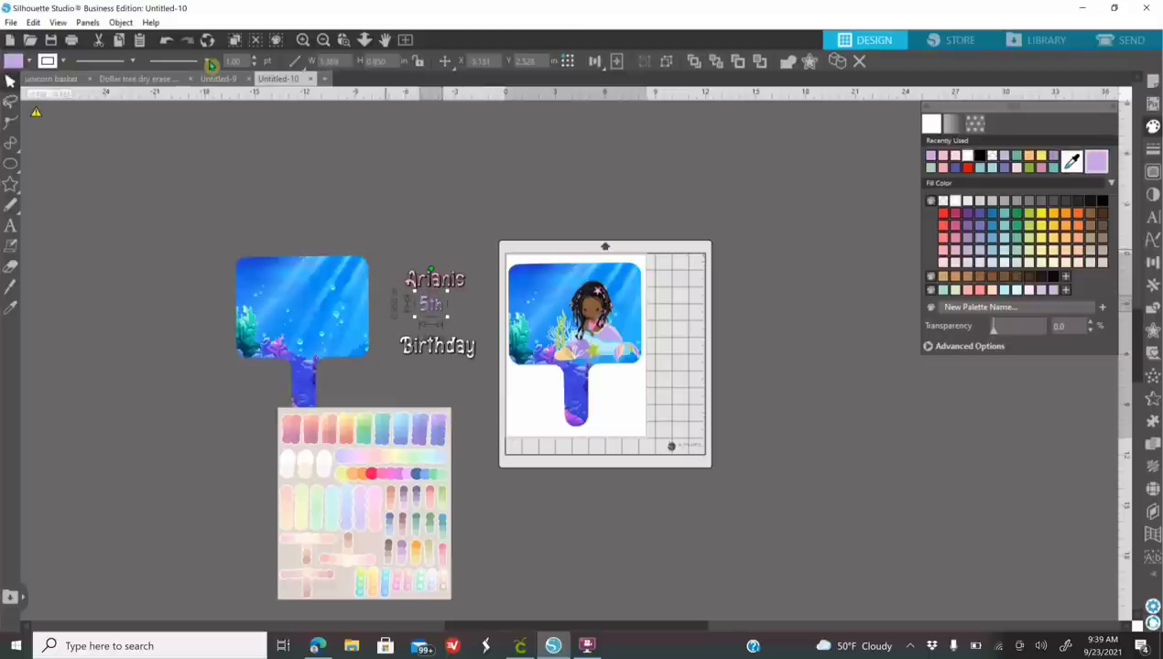
{"action": "left_click_drag", "start_coordinate": [351, 493], "coordinate": [178, 254]}
{"action": "left_click", "coordinate": [302, 39]}
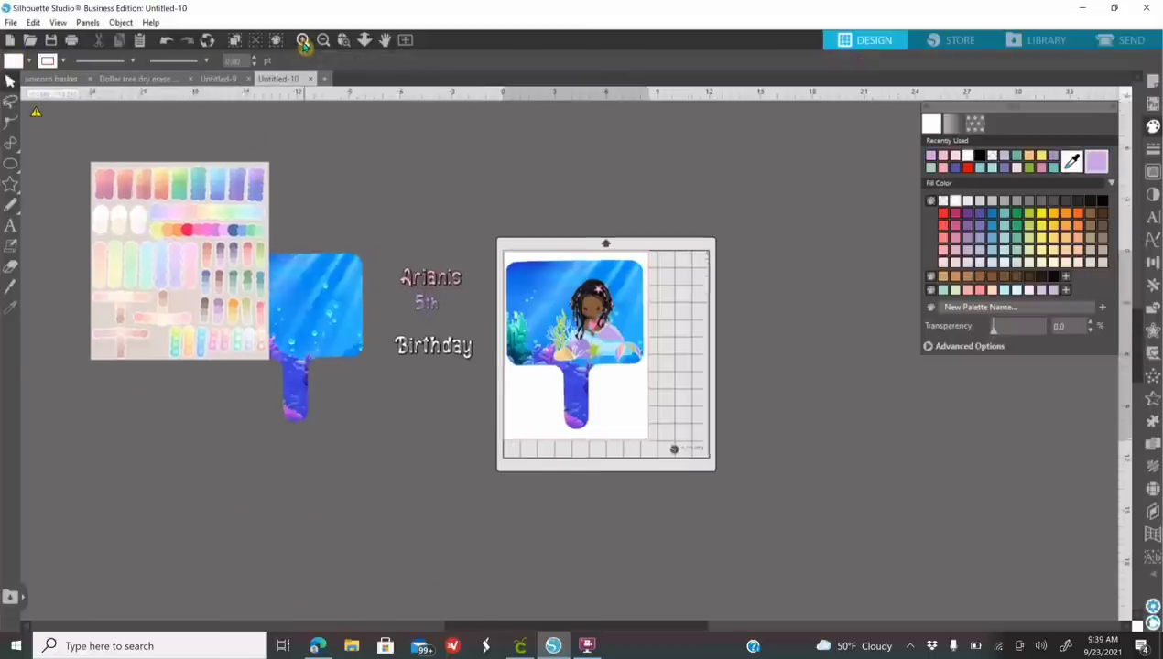
Place the child's name enlarged across the top of the mermaid paddle, with "5th" enlarged beneath its first letters
{"action": "left_click_drag", "start_coordinate": [275, 209], "coordinate": [554, 195]}
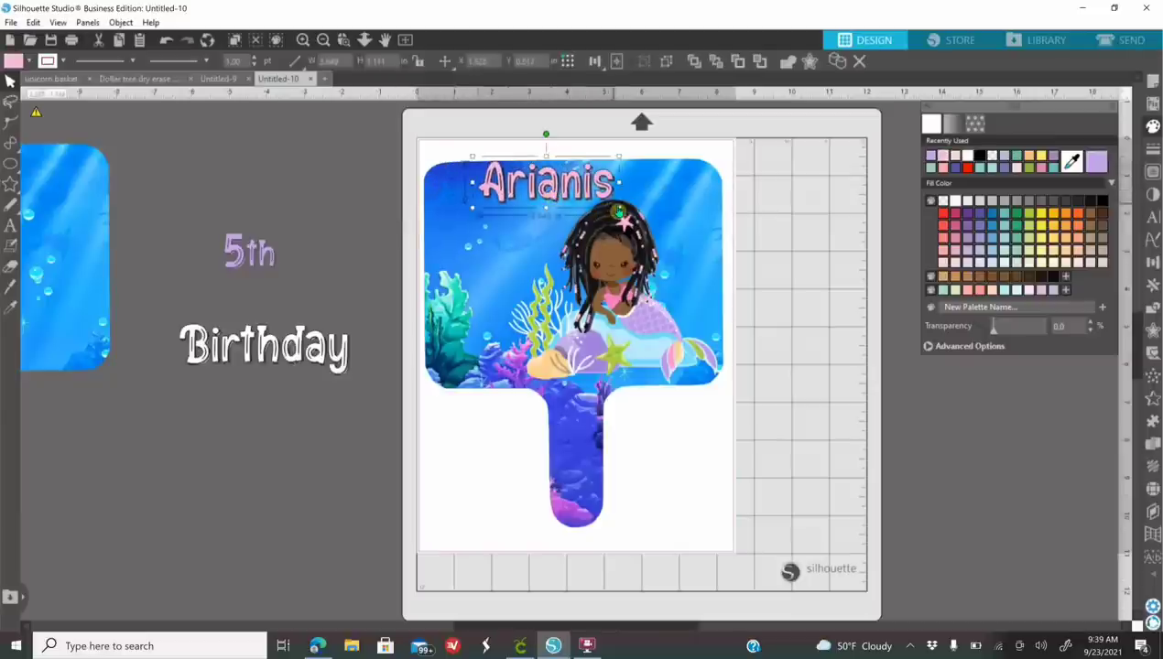
{"action": "left_click_drag", "start_coordinate": [629, 215], "coordinate": [671, 222]}
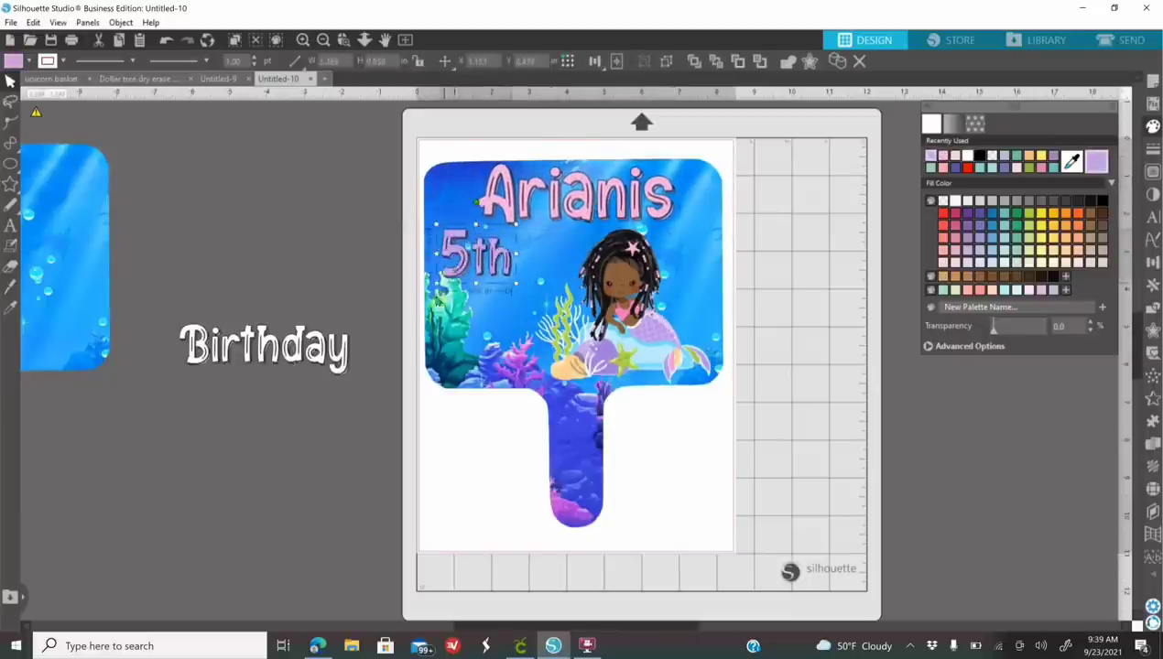
{"action": "left_click_drag", "start_coordinate": [438, 288], "coordinate": [468, 276]}
Fill "Birthday" with a recently used teal and place it on the mermaid paddle beneath "5th"
{"action": "left_click", "coordinate": [273, 350]}
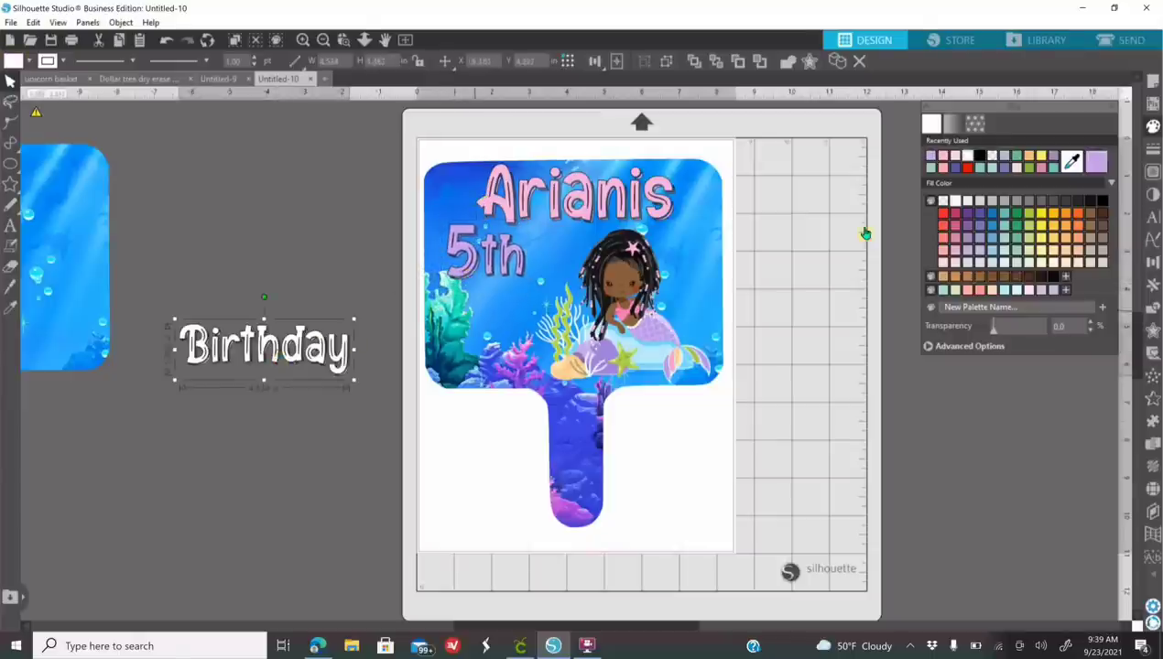
{"action": "left_click", "coordinate": [1051, 170]}
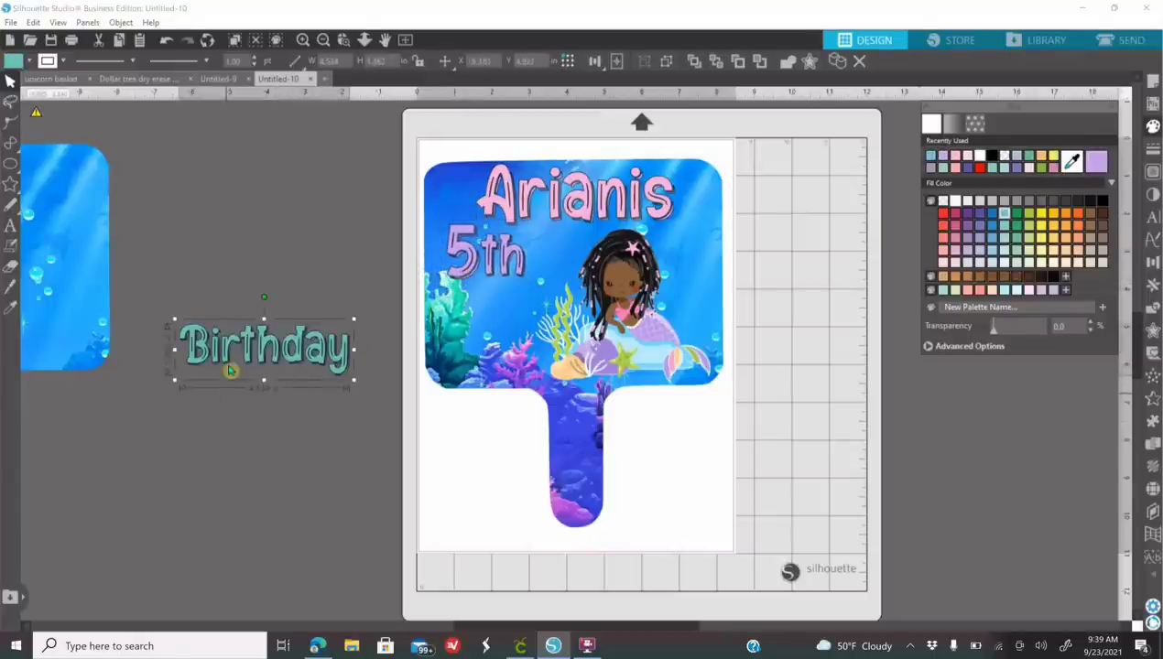
{"action": "left_click_drag", "start_coordinate": [229, 362], "coordinate": [490, 337]}
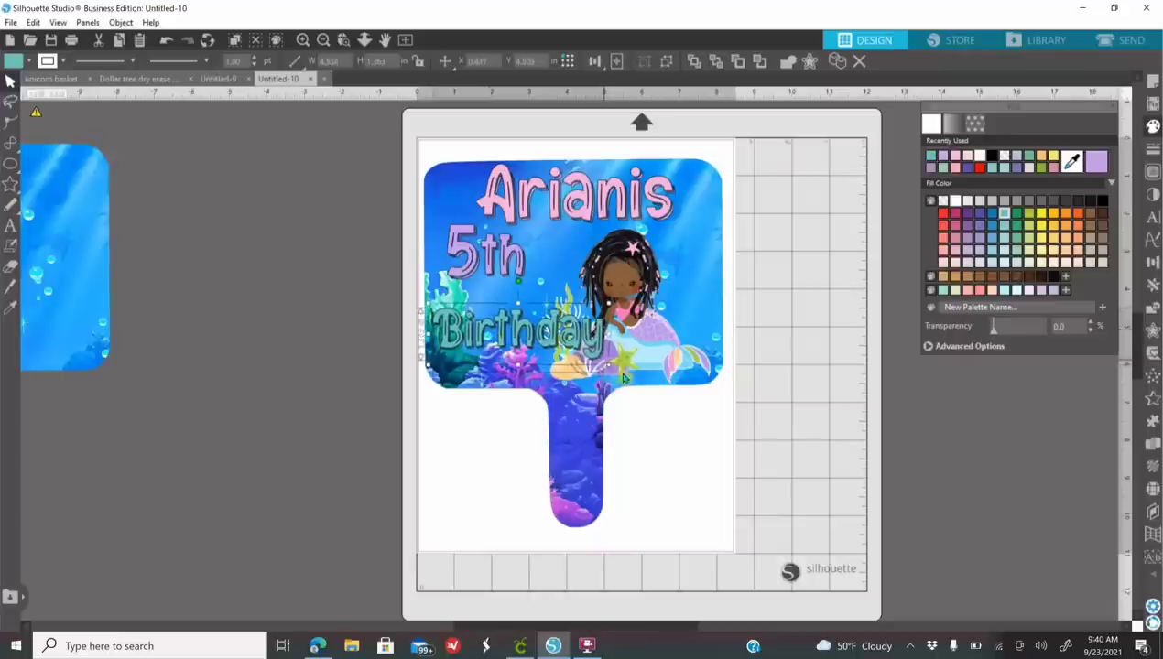
Enlarge "Birthday" to about 5.1 in wide and shift the mermaid slightly toward the paddle's right edge
{"action": "left_click", "coordinate": [642, 279]}
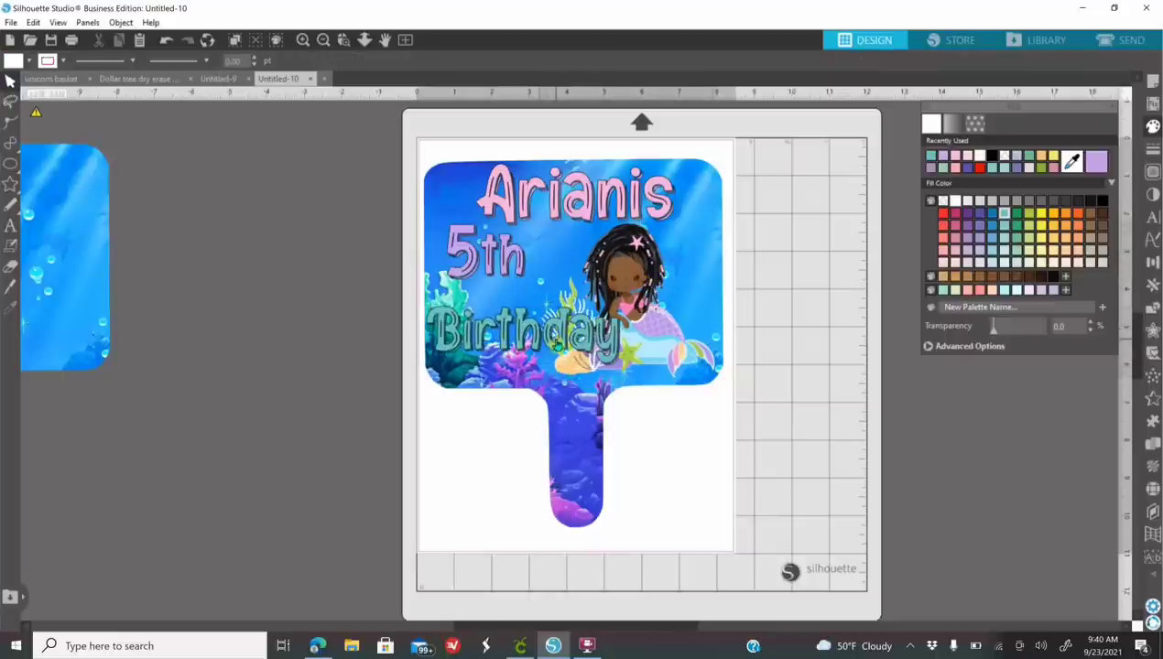
{"action": "left_click", "coordinate": [623, 284]}
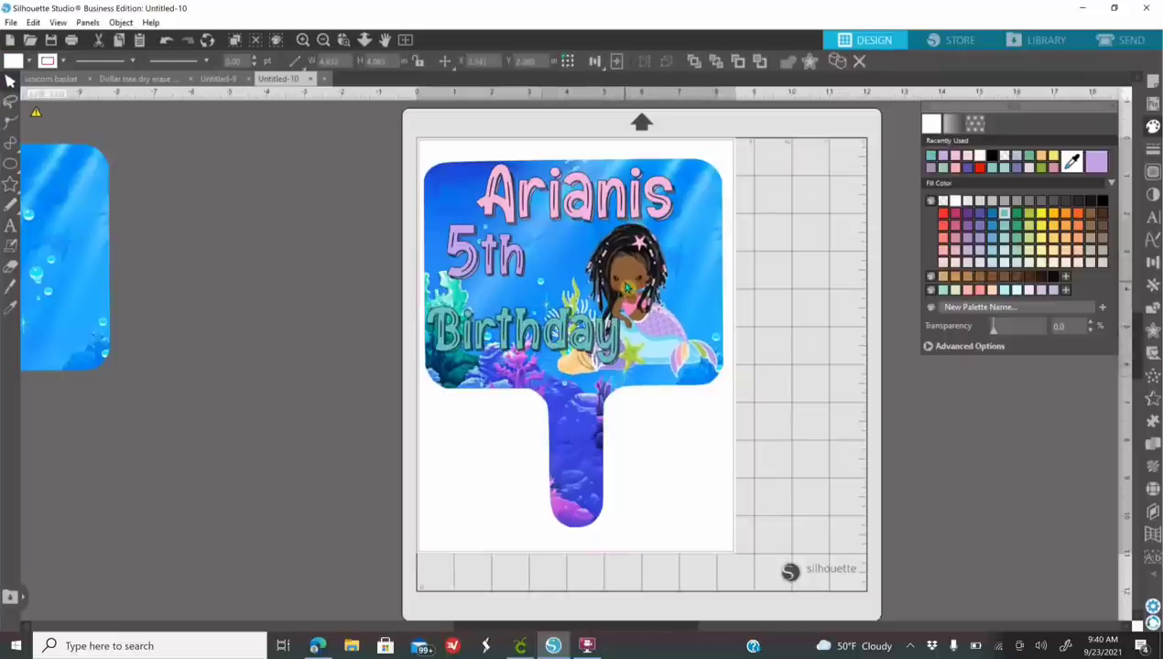
{"action": "left_click", "coordinate": [531, 337]}
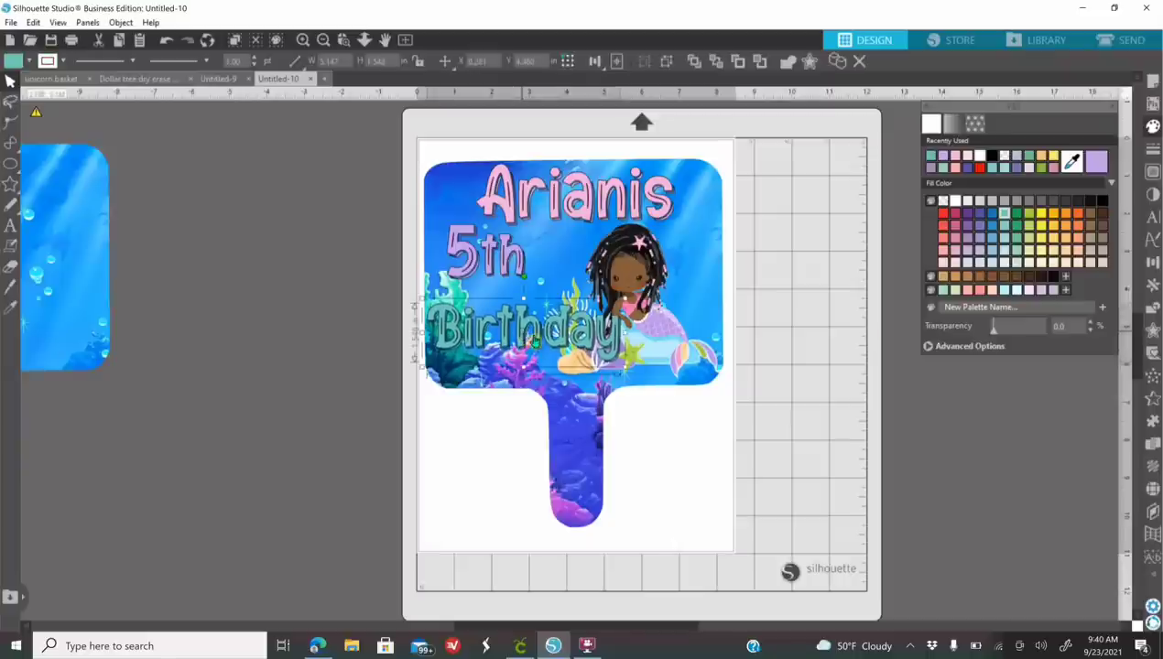
{"action": "left_click", "coordinate": [1150, 219]}
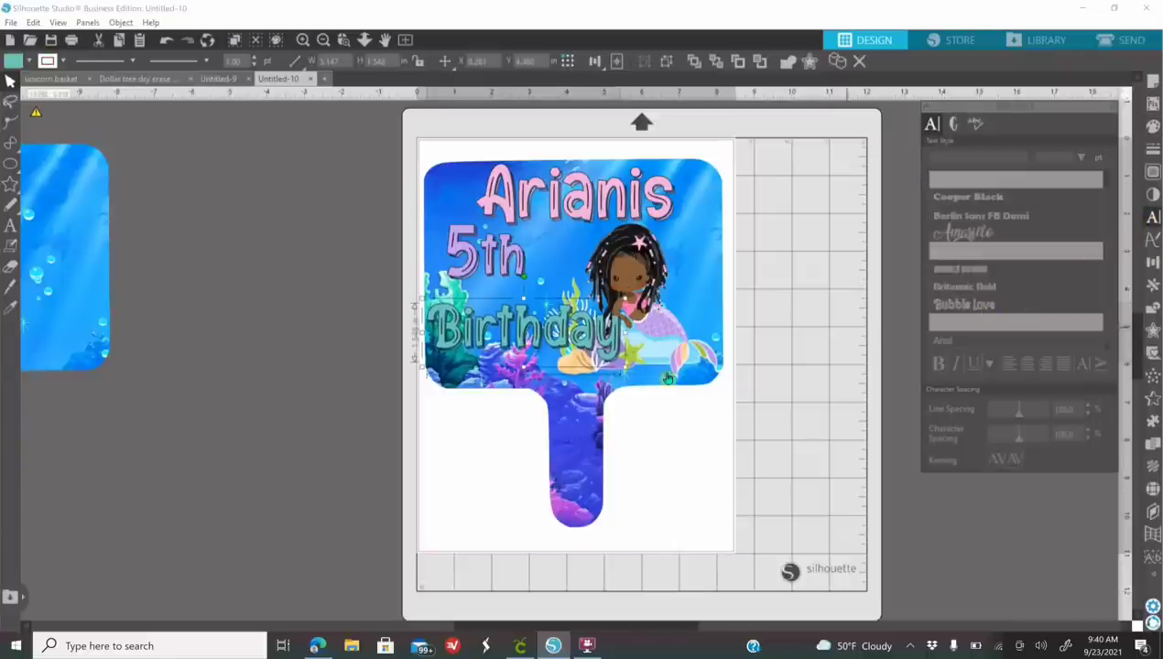
{"action": "left_click", "coordinate": [316, 265]}
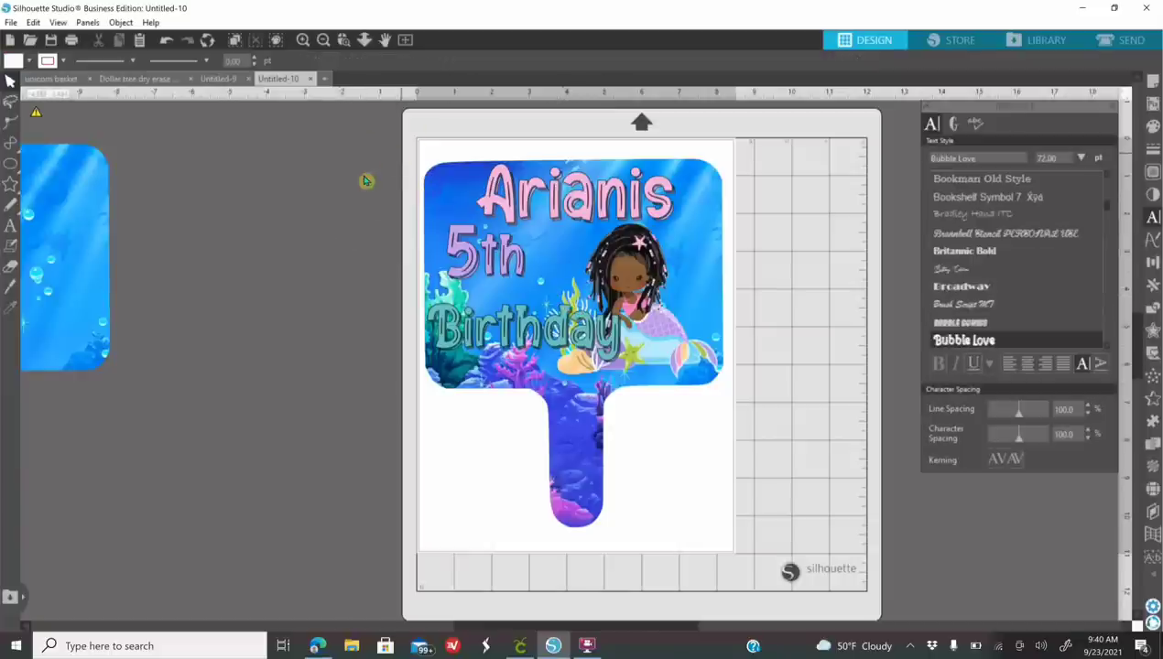
Group the decorated paddle with its mermaid and text, and move the group off the page to the left
{"action": "left_click", "coordinate": [471, 174]}
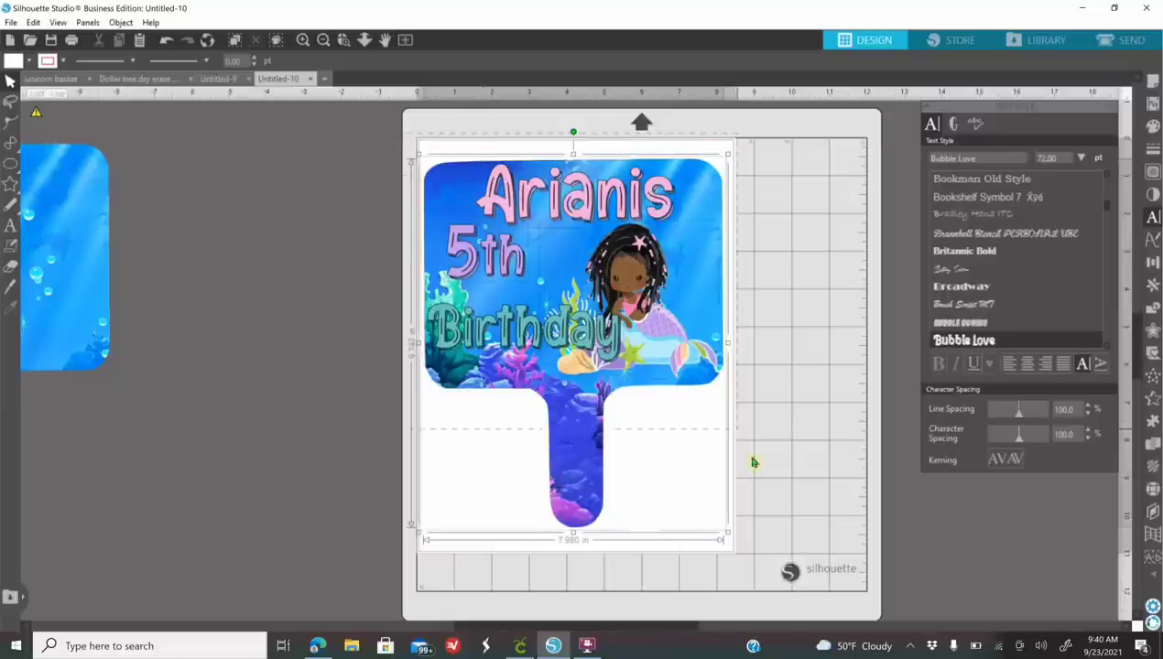
{"action": "right_click", "coordinate": [590, 327]}
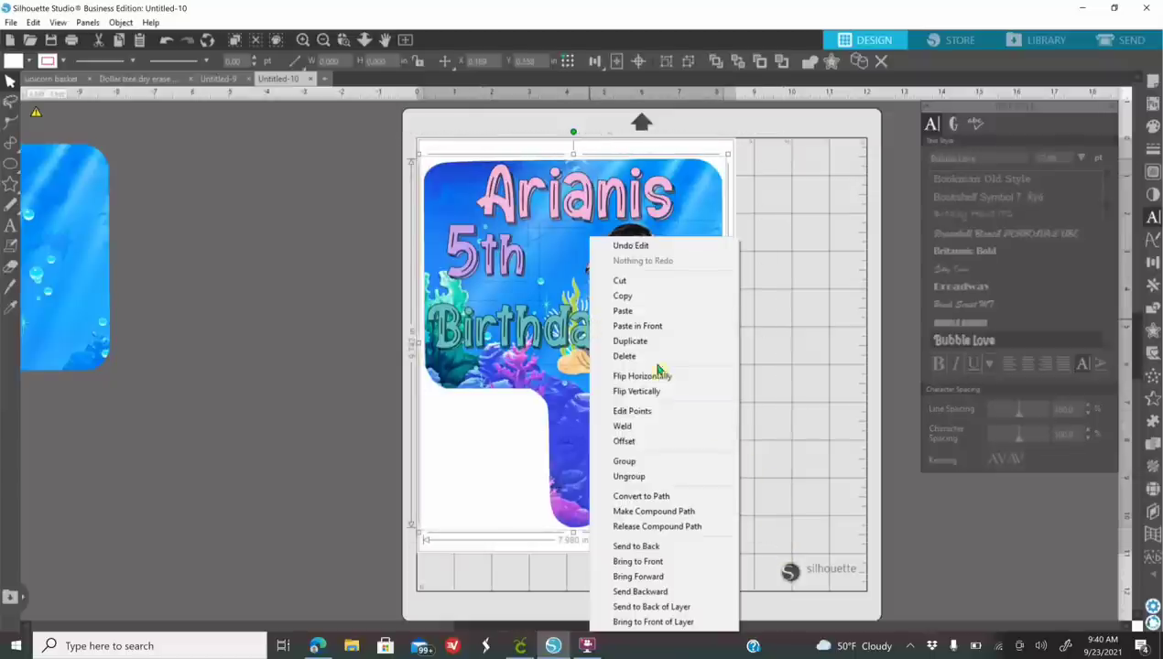
{"action": "left_click", "coordinate": [696, 464]}
{"action": "left_click_drag", "start_coordinate": [669, 365], "coordinate": [328, 382]}
Move the blank under-the-sea paddle onto the page and nudge both paddles into place side by side
{"action": "left_click_drag", "start_coordinate": [72, 171], "coordinate": [682, 195]}
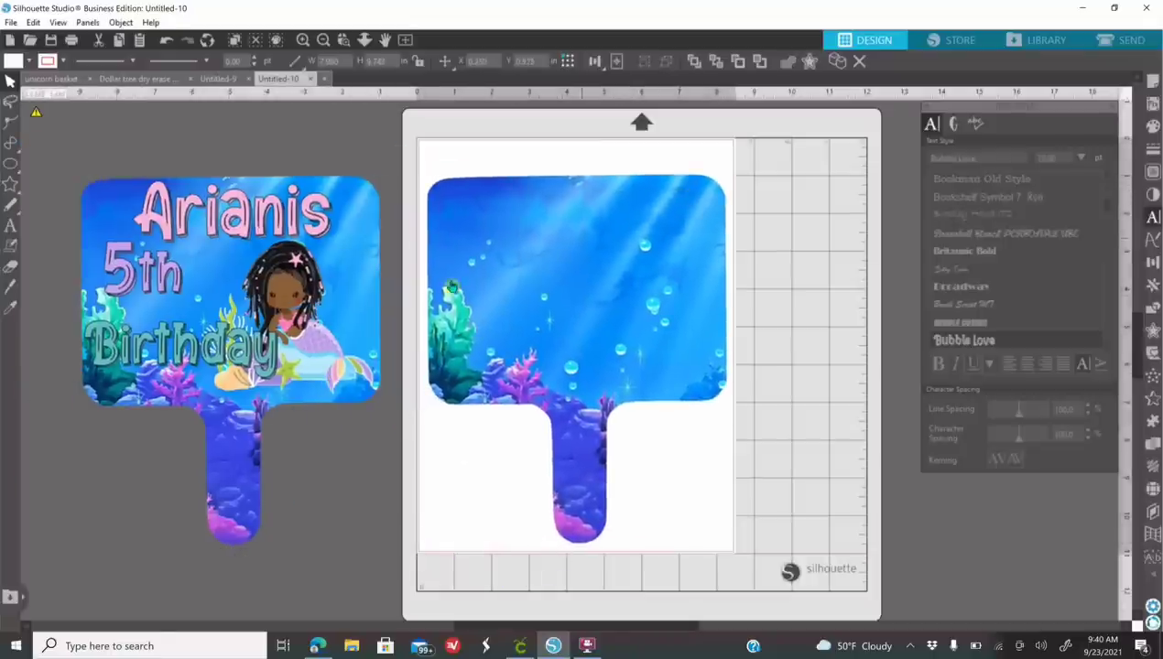
{"action": "left_click_drag", "start_coordinate": [348, 341], "coordinate": [343, 328]}
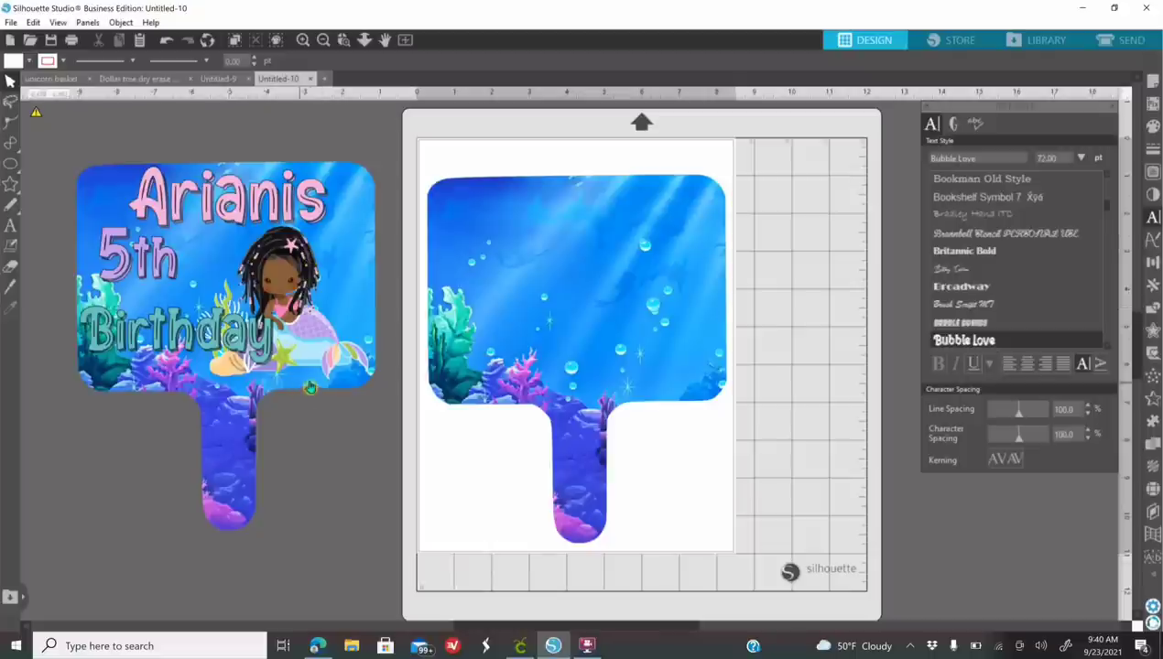
{"action": "left_click_drag", "start_coordinate": [597, 332], "coordinate": [599, 366]}
{"action": "key", "text": "Escape"}
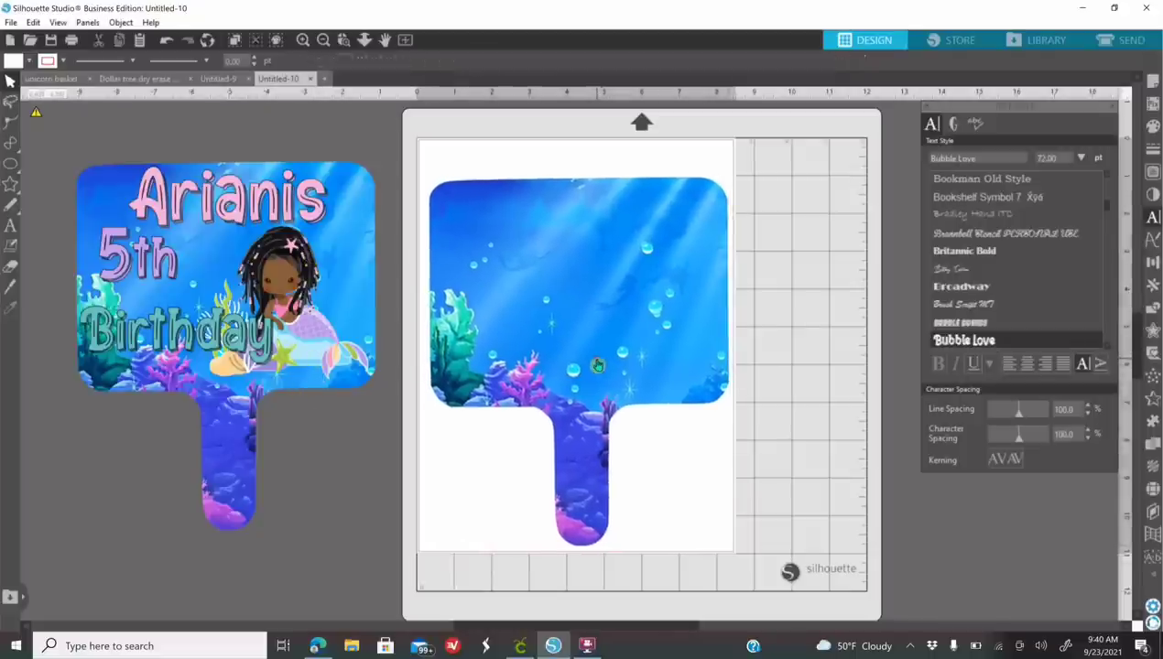
Switch to Edge and copy the "Can you match the sea animals?" worksheet image from the under the sea activity sheets results
{"action": "left_click", "coordinate": [317, 646]}
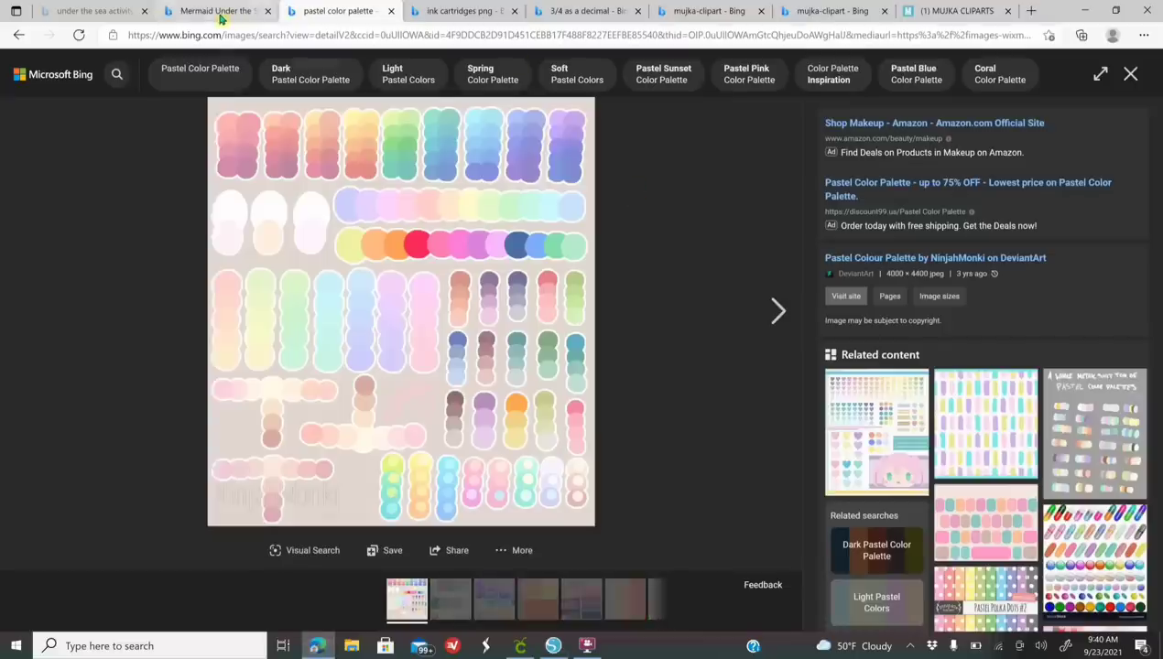
{"action": "left_click", "coordinate": [90, 15]}
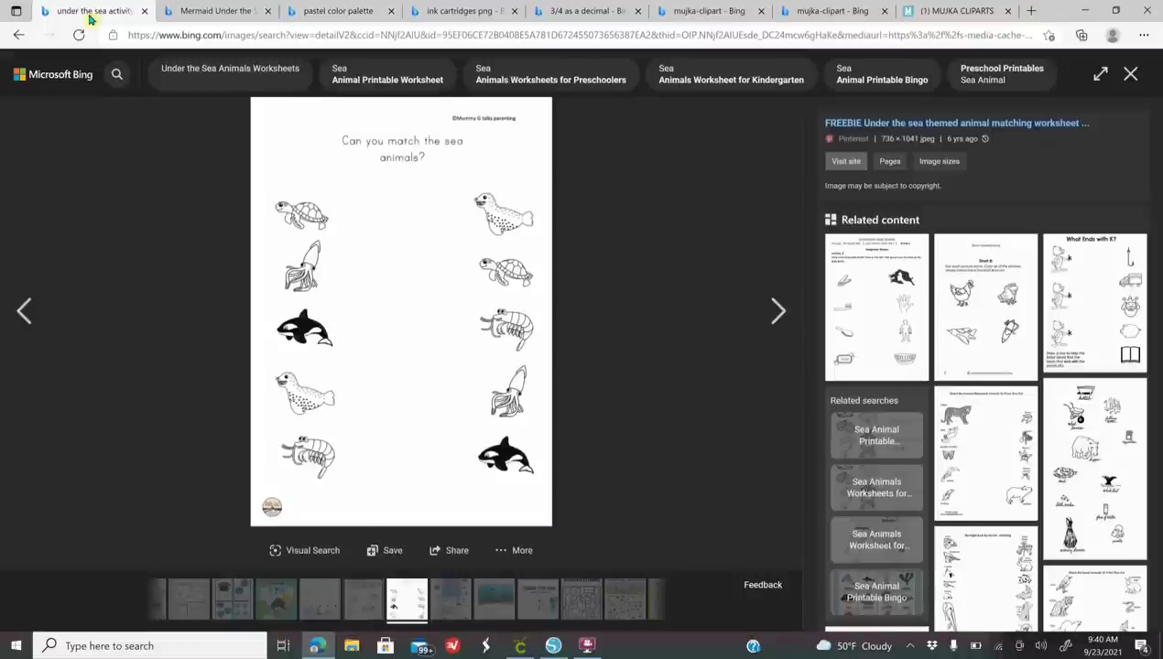
{"action": "left_click", "coordinate": [17, 37]}
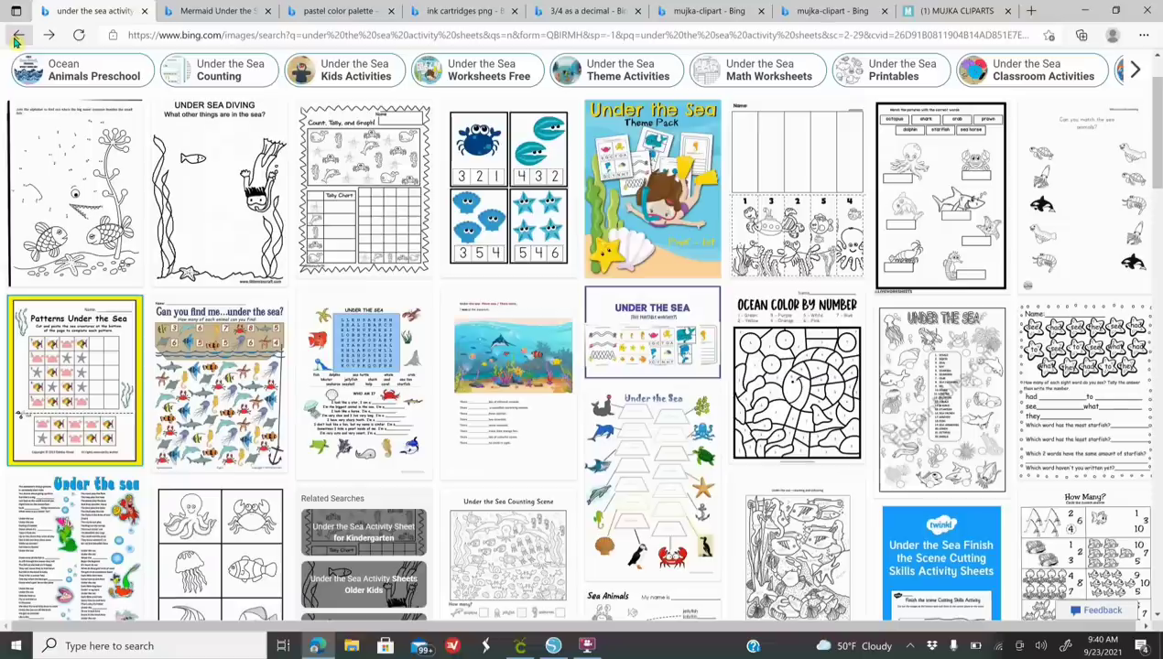
{"action": "scroll", "coordinate": [916, 367], "scroll_direction": "up", "scroll_amount": 1}
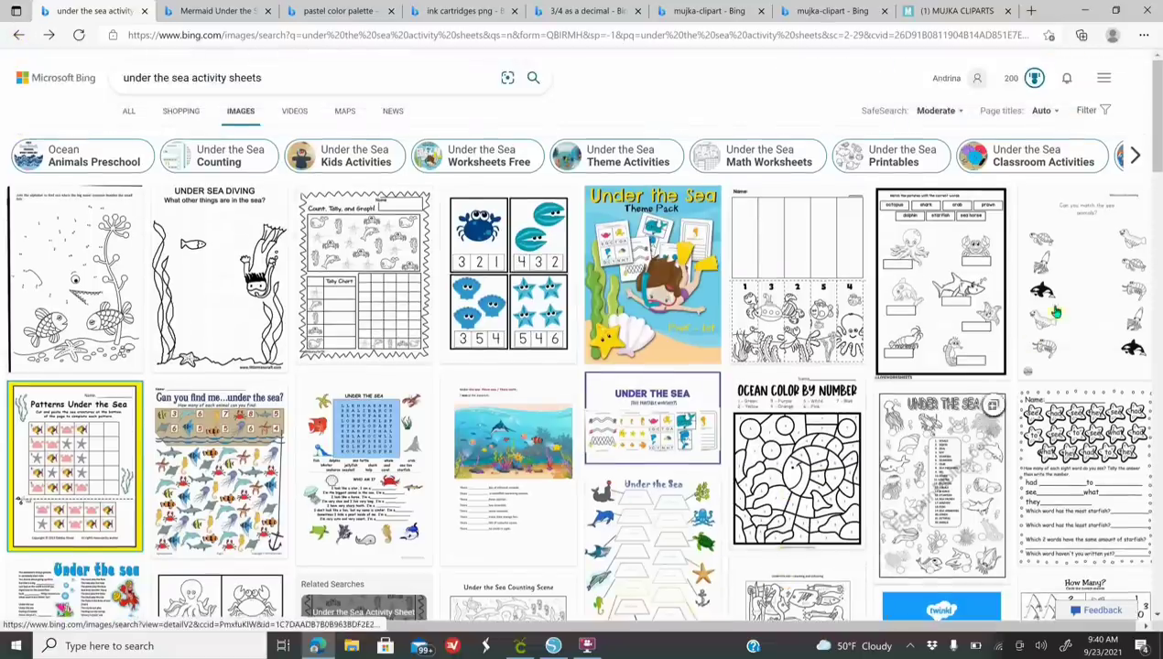
{"action": "left_click", "coordinate": [1079, 273]}
{"action": "right_click", "coordinate": [422, 339]}
{"action": "left_click", "coordinate": [475, 394]}
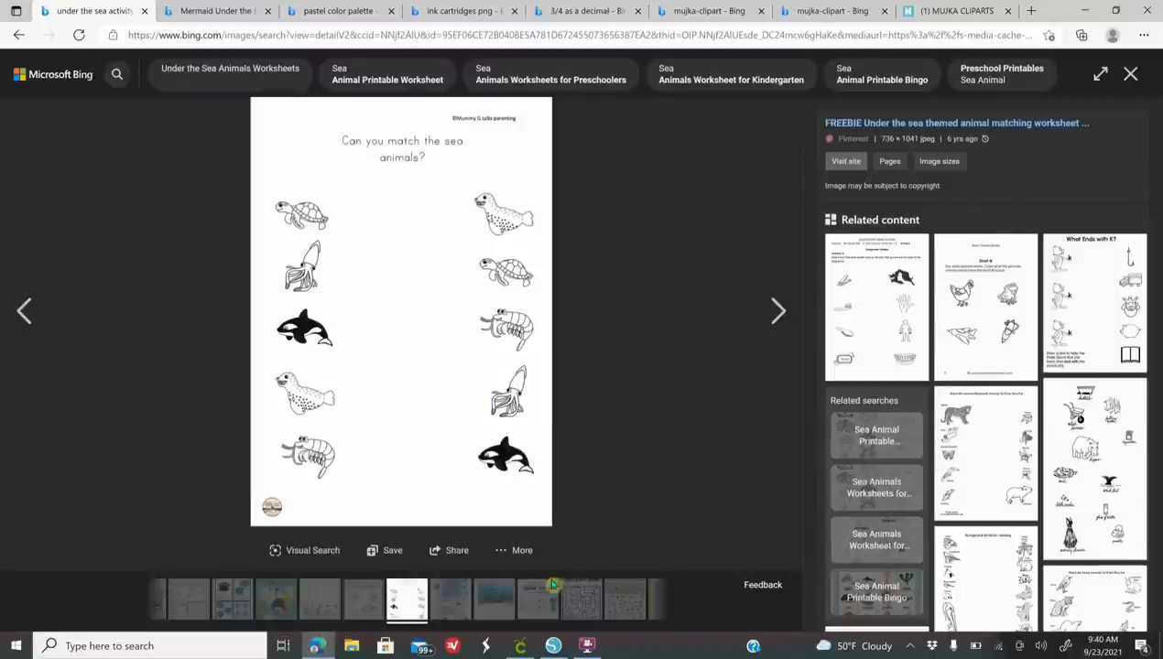
Paste the sea animal matching worksheet into the Silhouette Studio design and move it toward the left beside the blank paddle
{"action": "left_click", "coordinate": [553, 646]}
{"action": "right_click", "coordinate": [387, 227]}
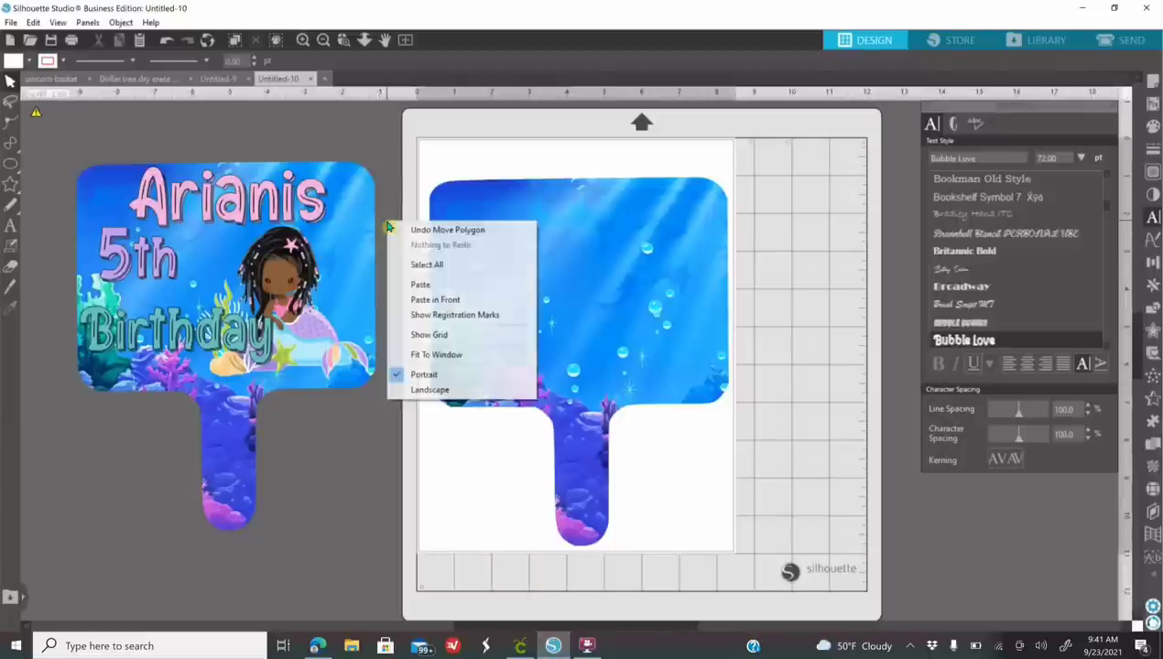
{"action": "left_click", "coordinate": [420, 285]}
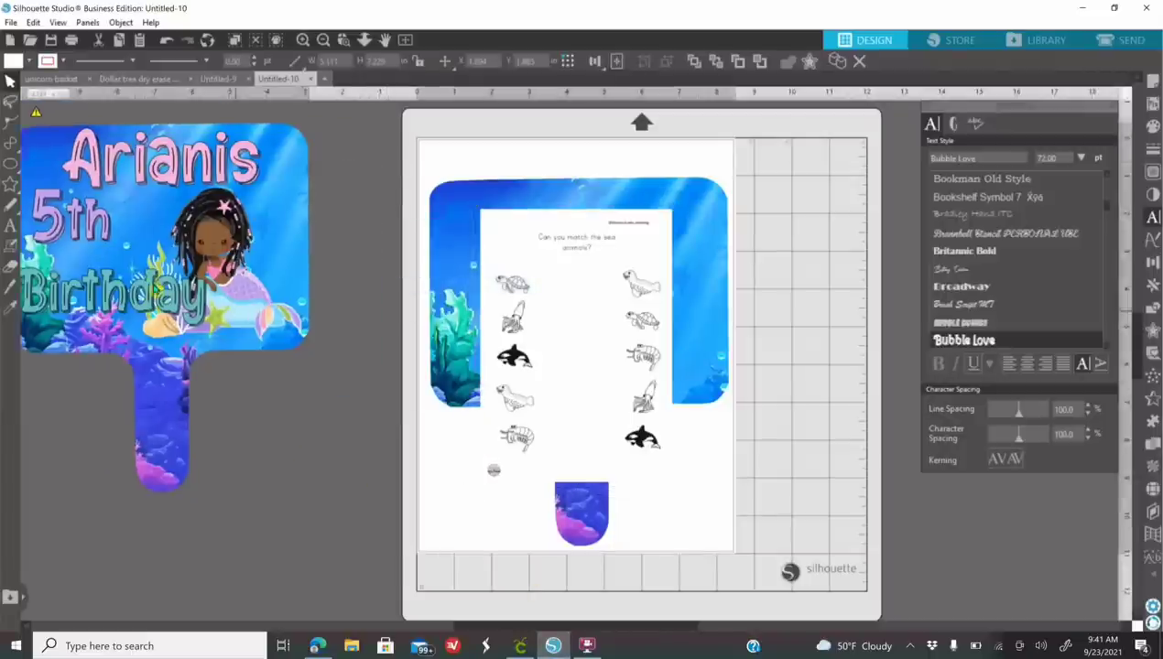
{"action": "left_click_drag", "start_coordinate": [511, 367], "coordinate": [305, 357]}
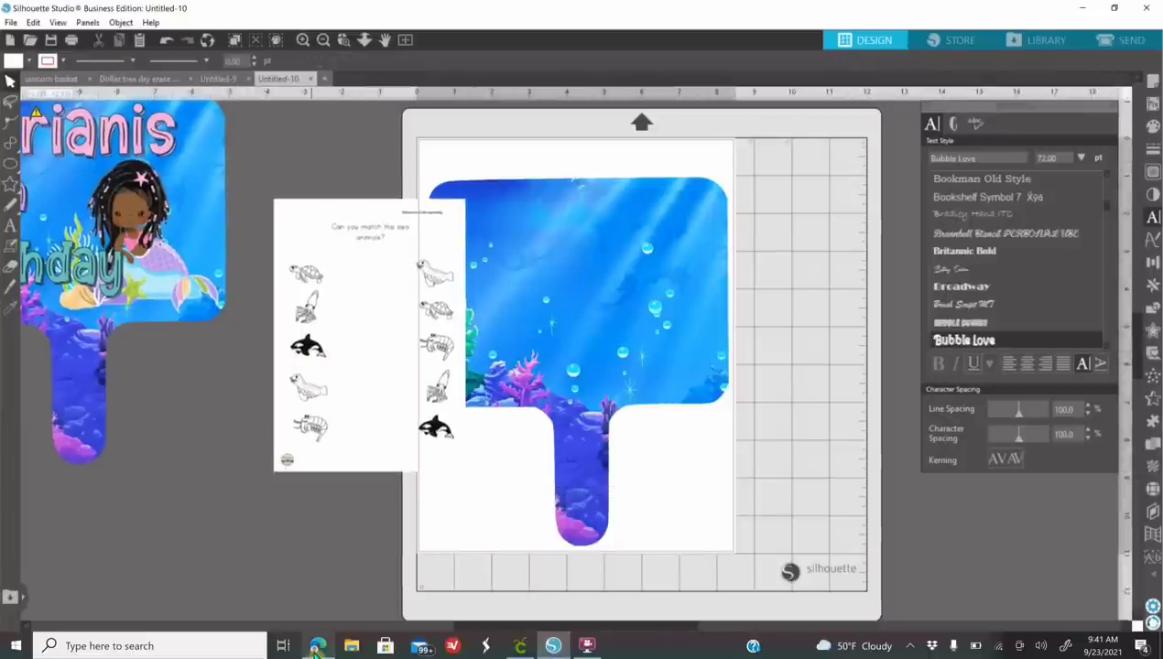
Switch to Edge and copy the "Under the sea maze" image from the under the sea activity sheets results
{"action": "left_click", "coordinate": [317, 646]}
{"action": "left_click", "coordinate": [20, 35]}
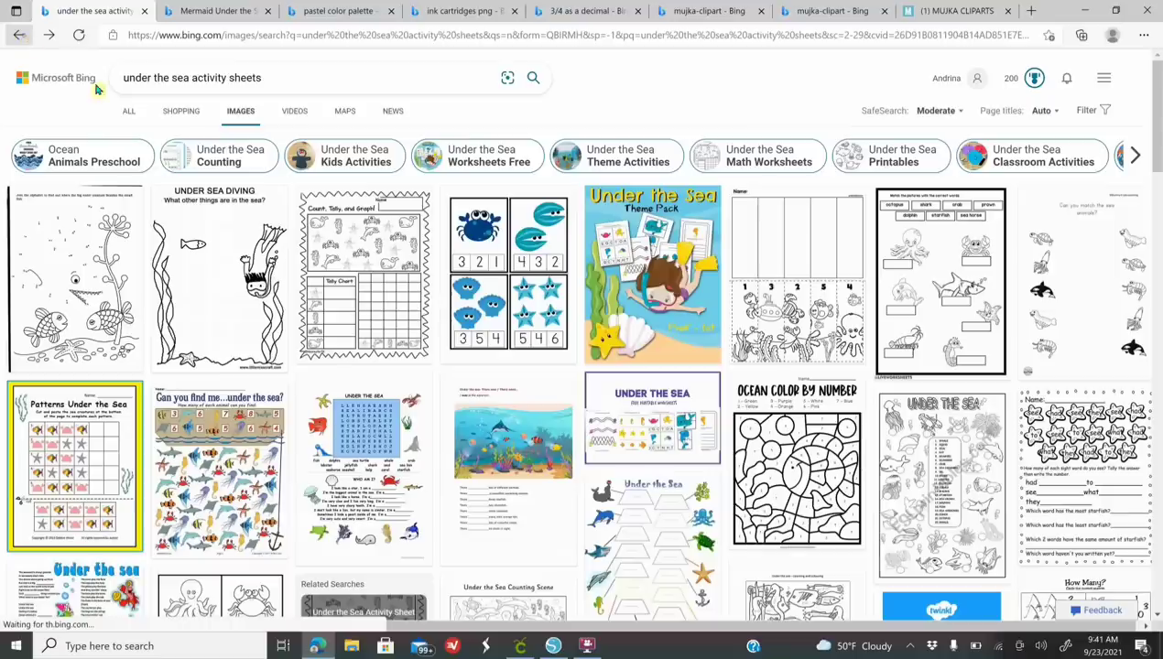
{"action": "scroll", "coordinate": [647, 295], "scroll_direction": "down", "scroll_amount": 2}
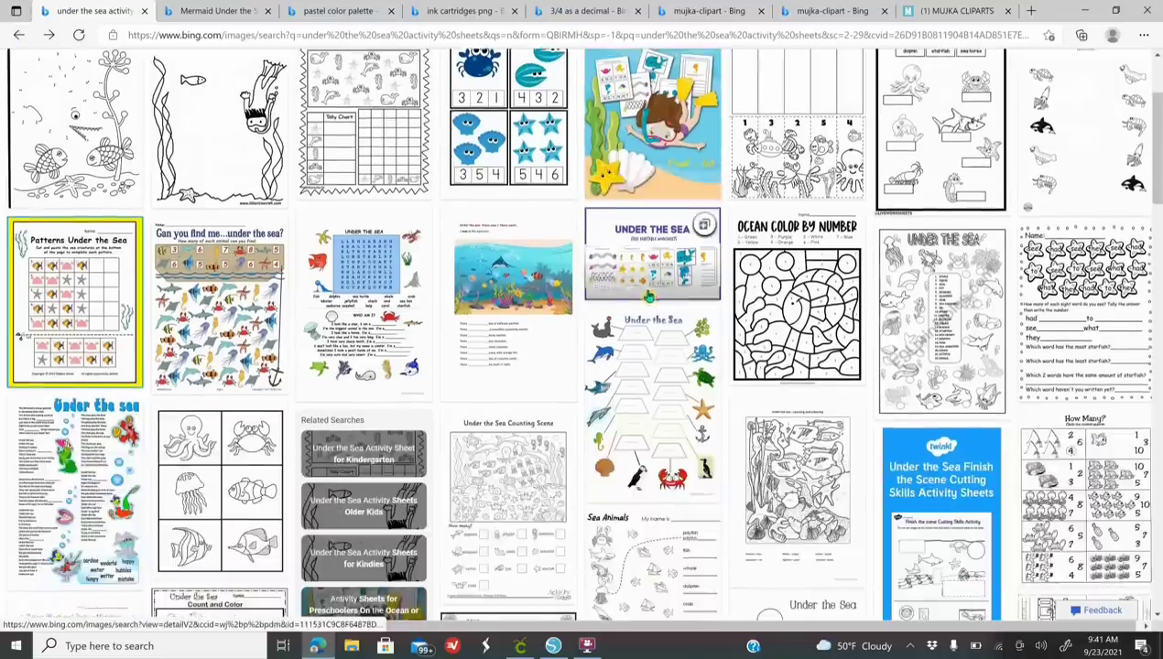
{"action": "scroll", "coordinate": [648, 295], "scroll_direction": "down", "scroll_amount": 10}
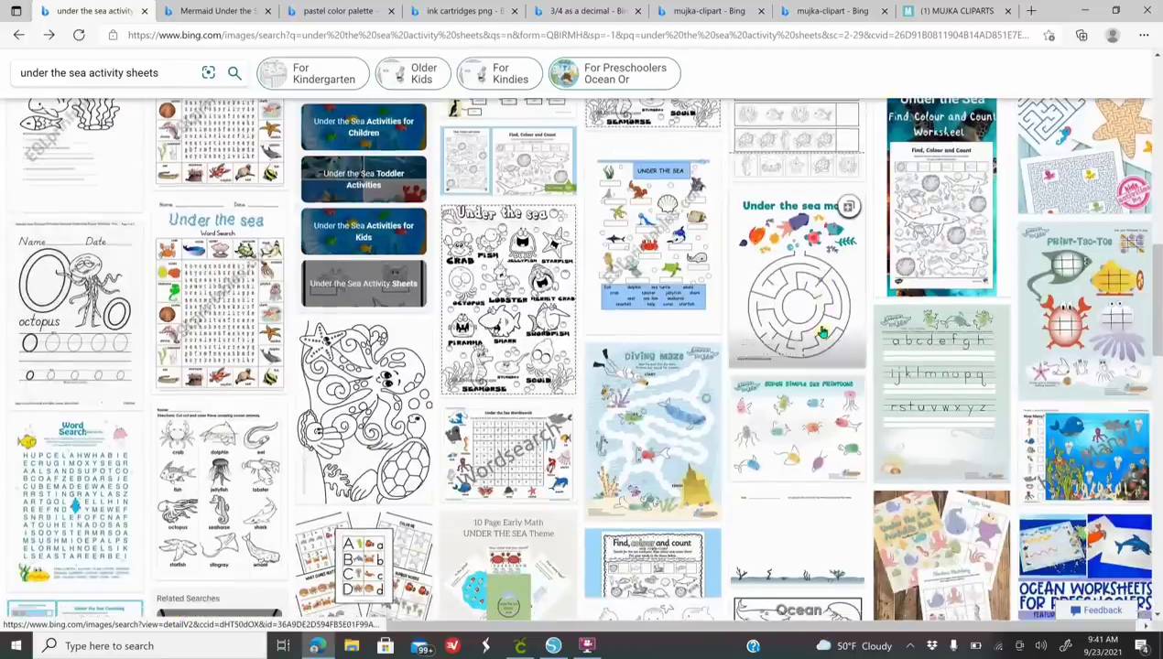
{"action": "left_click", "coordinate": [797, 308]}
{"action": "right_click", "coordinate": [417, 305]}
{"action": "left_click", "coordinate": [480, 365]}
Switch to Silhouette Studio, paste the maze image onto the page and scale it down to about 5.69 in wide beside the matching worksheet
{"action": "left_click", "coordinate": [553, 646]}
{"action": "right_click", "coordinate": [560, 266]}
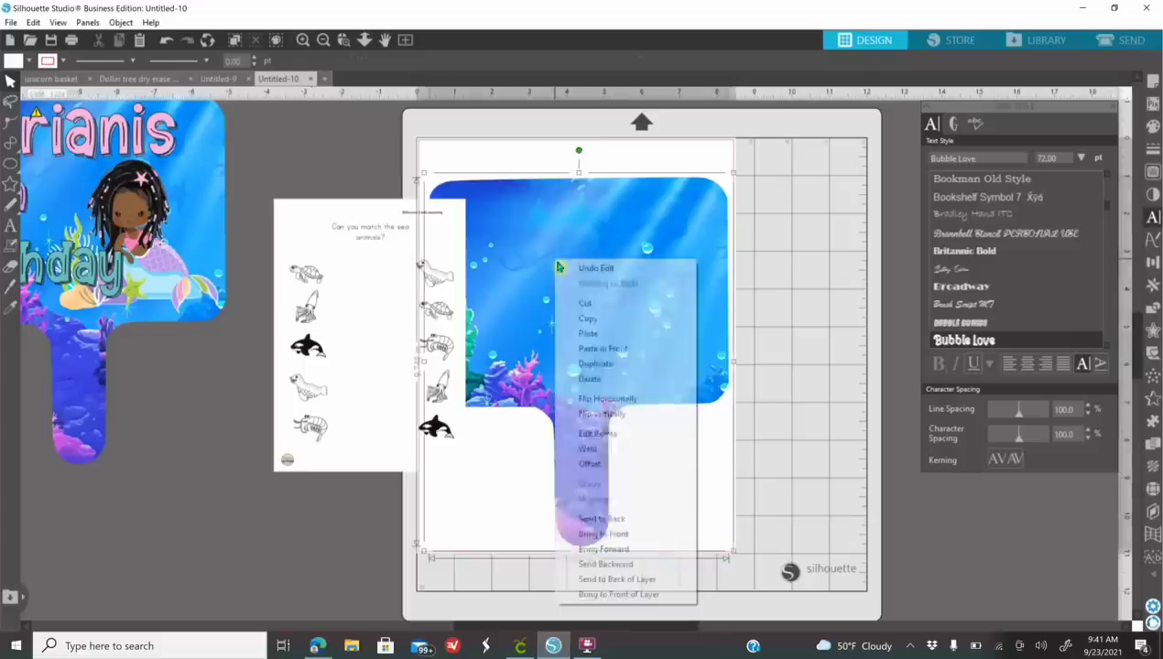
{"action": "left_click", "coordinate": [588, 333]}
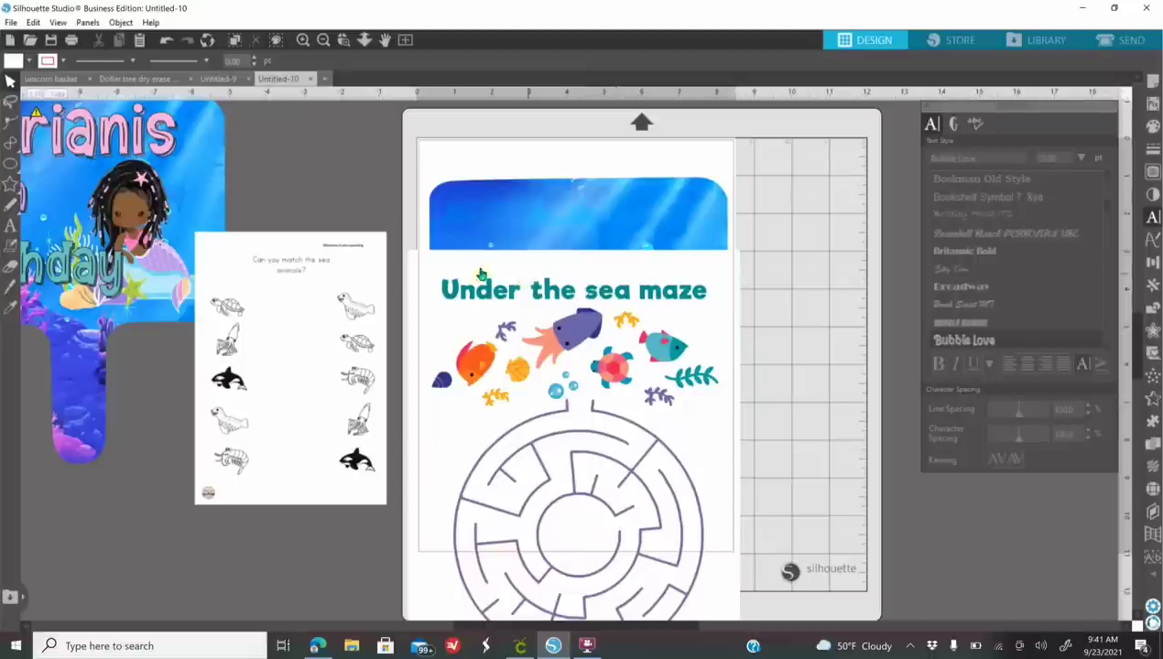
{"action": "left_click_drag", "start_coordinate": [527, 427], "coordinate": [500, 412]}
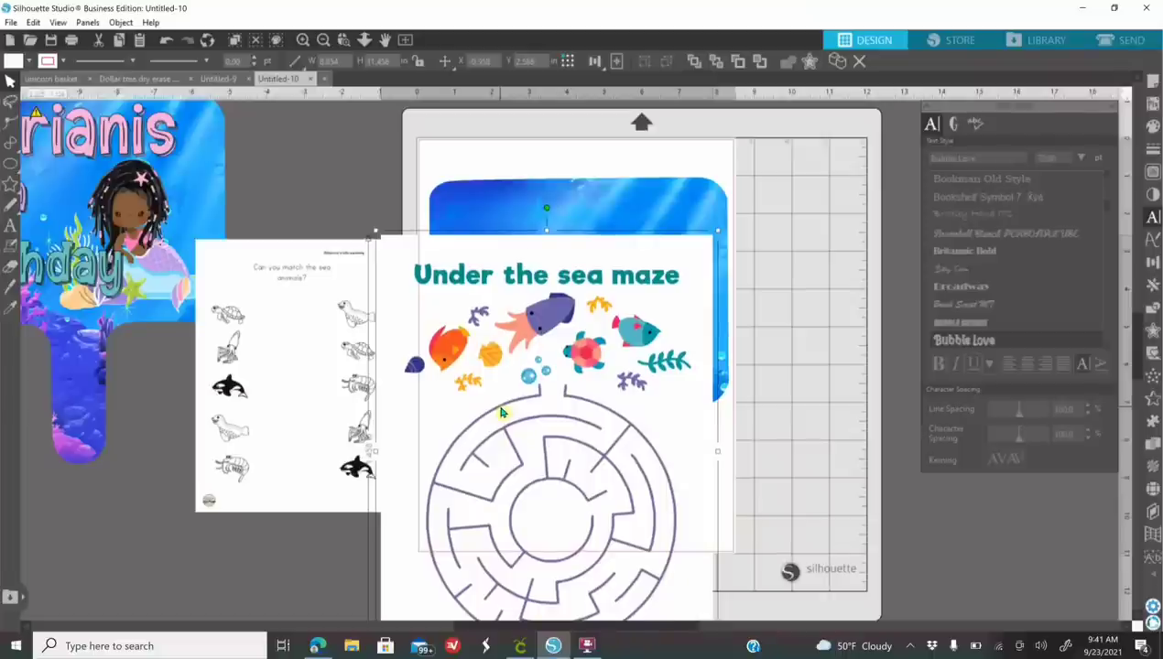
{"action": "scroll", "coordinate": [609, 369], "scroll_direction": "down", "scroll_amount": 1}
{"action": "scroll", "coordinate": [609, 370], "scroll_direction": "down", "scroll_amount": 3}
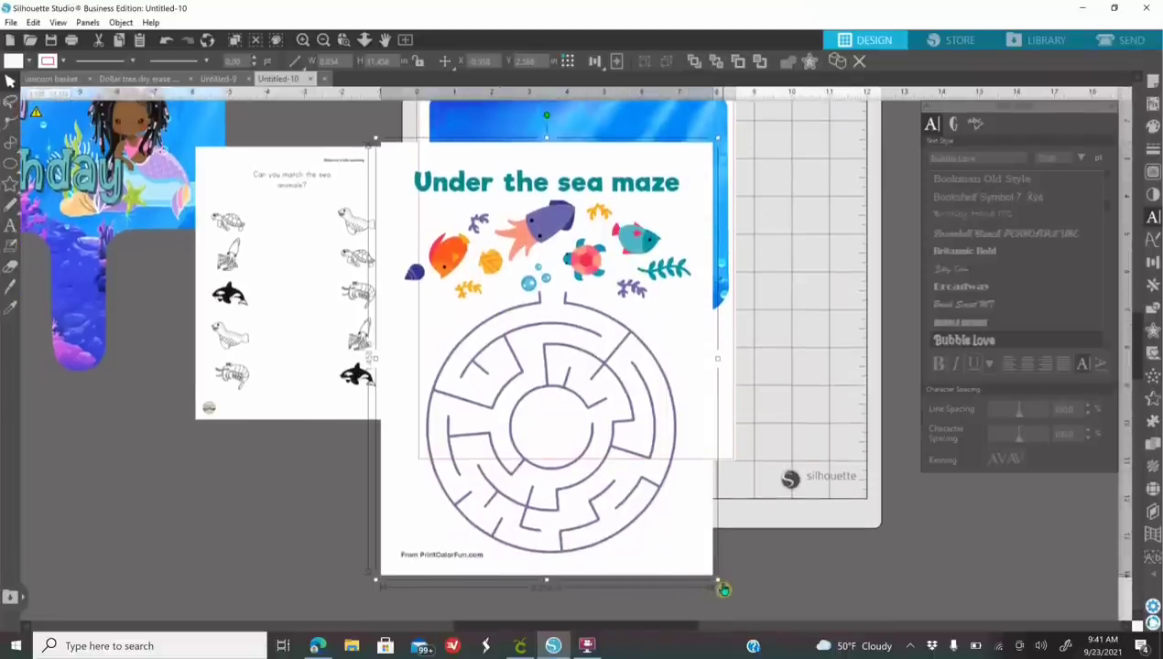
{"action": "left_click_drag", "start_coordinate": [693, 554], "coordinate": [591, 440]}
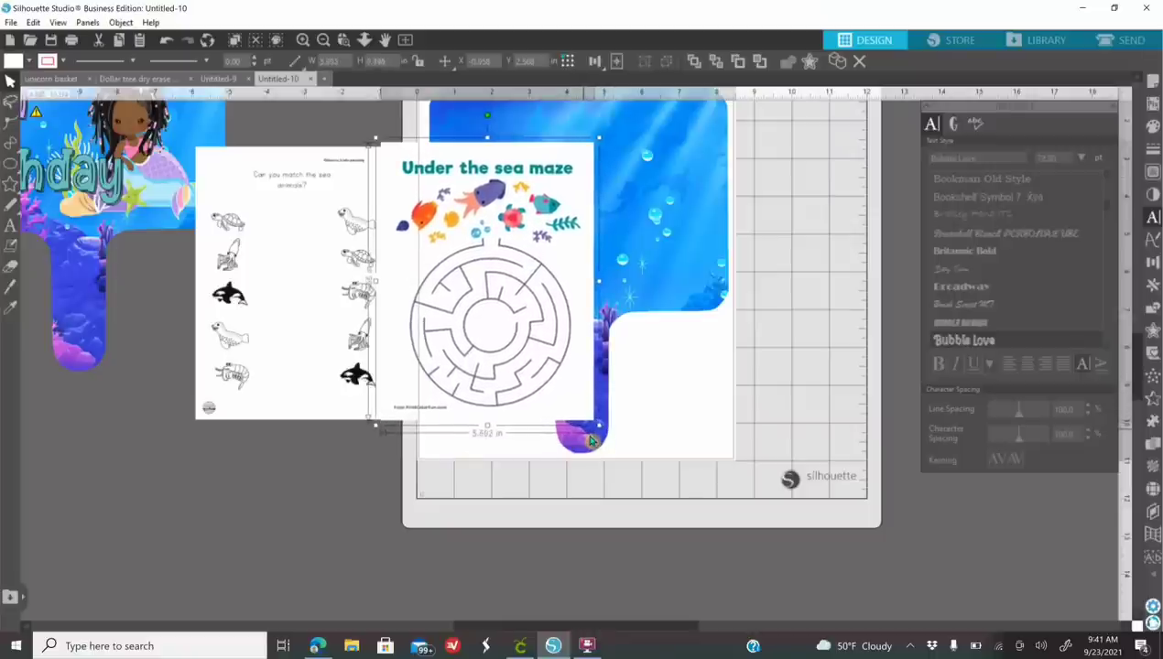
Send the maze image to the back, shift it closer to the matching worksheet, and move the blank paddle aside
{"action": "right_click", "coordinate": [468, 316]}
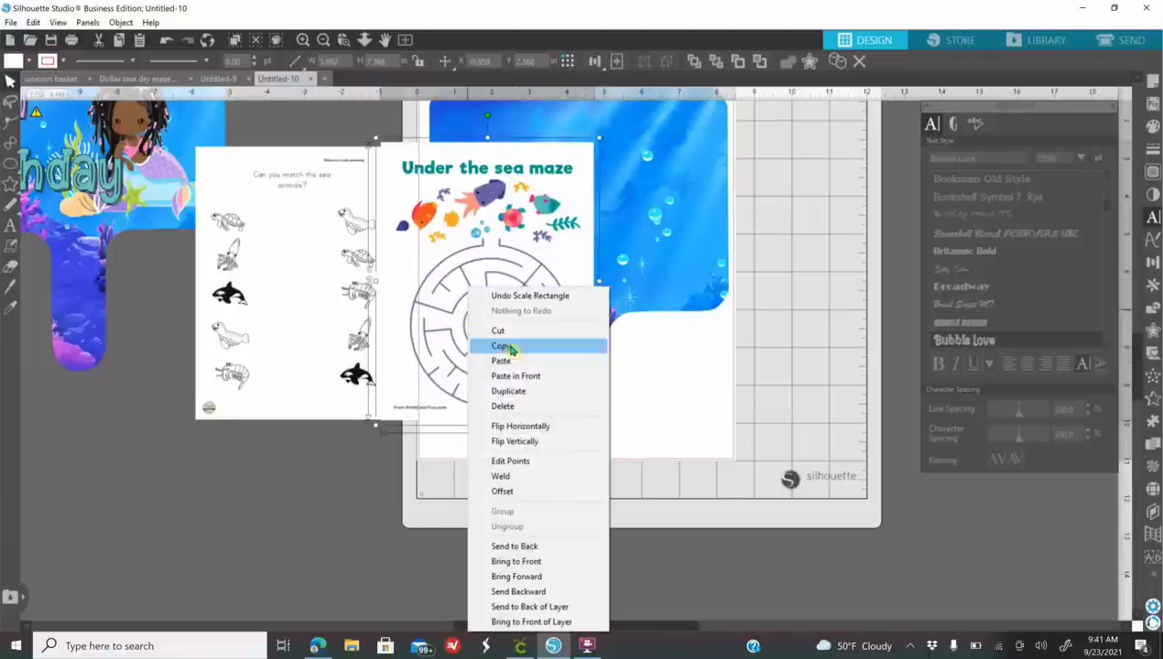
{"action": "left_click", "coordinate": [513, 544]}
{"action": "left_click_drag", "start_coordinate": [454, 373], "coordinate": [437, 377]}
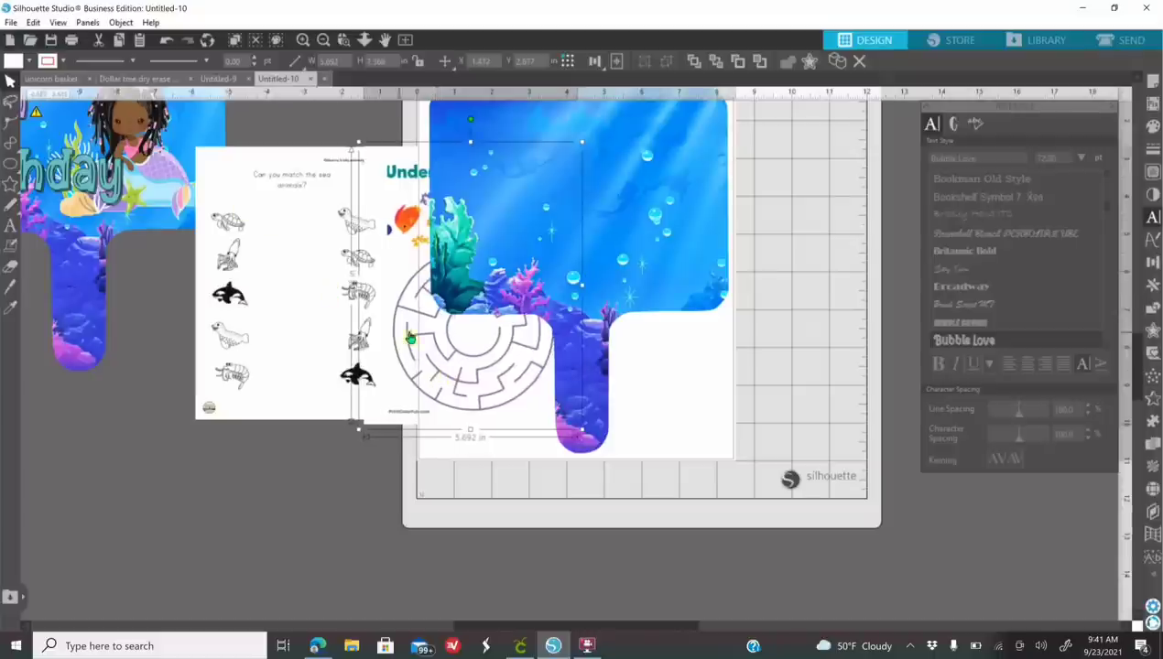
{"action": "left_click_drag", "start_coordinate": [735, 226], "coordinate": [922, 247]}
Reduce the maze image's height slightly from its lower and upper edges to line it up with the matching worksheet
{"action": "left_click", "coordinate": [512, 378]}
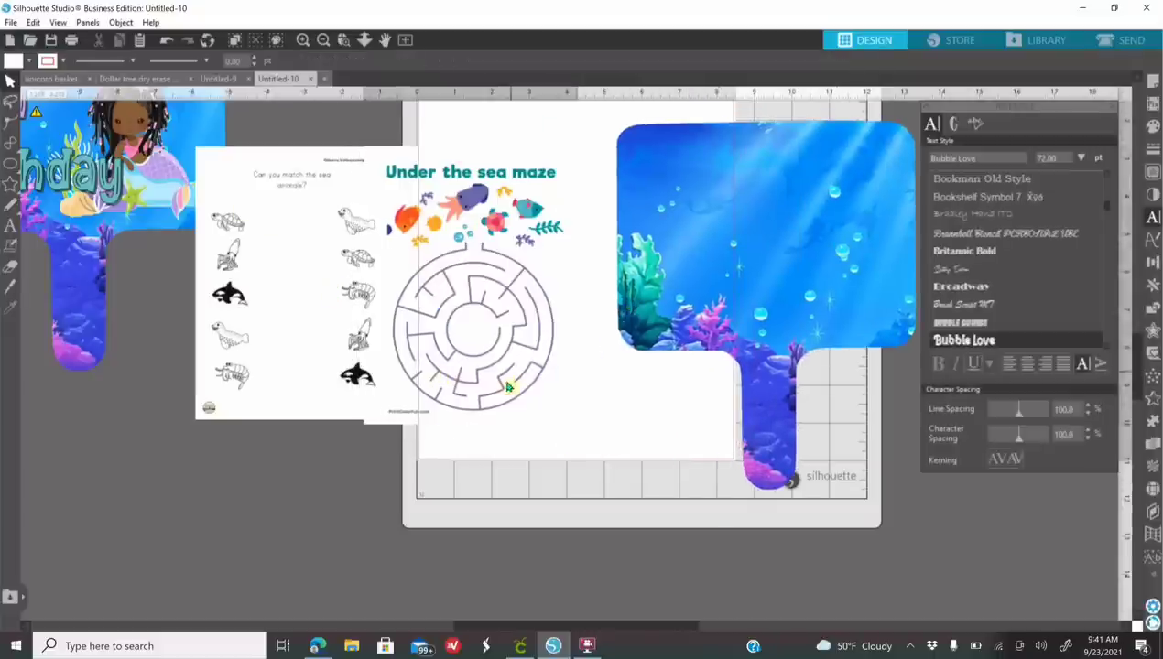
{"action": "left_click_drag", "start_coordinate": [471, 431], "coordinate": [471, 431]}
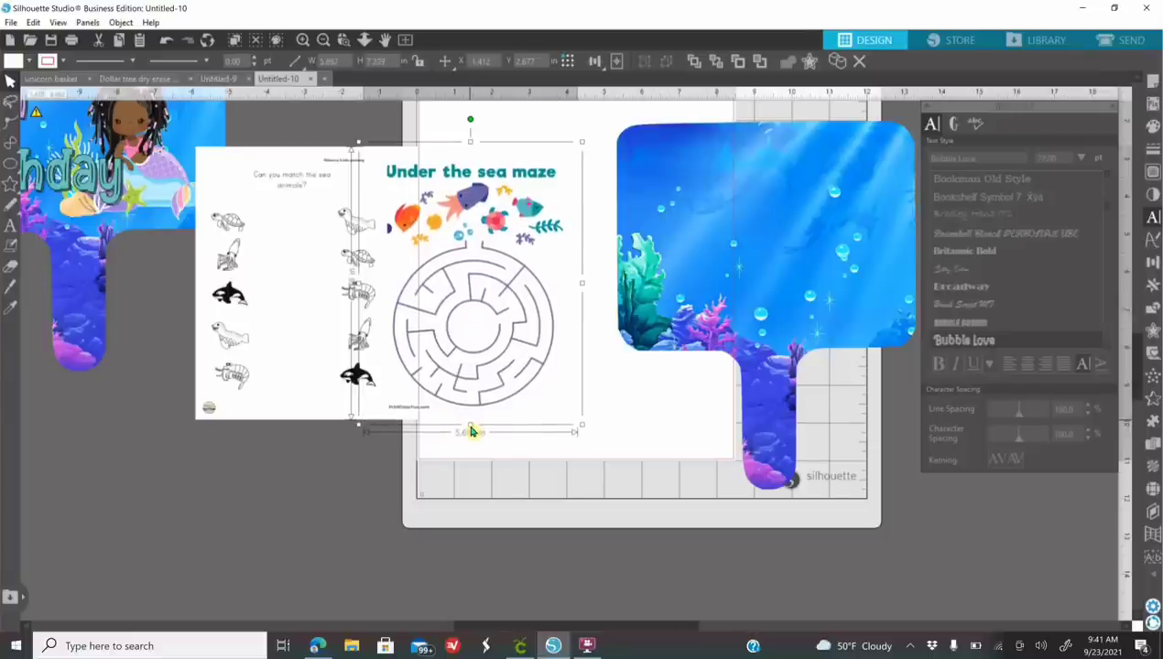
{"action": "scroll", "coordinate": [344, 453], "scroll_direction": "up", "scroll_amount": 1}
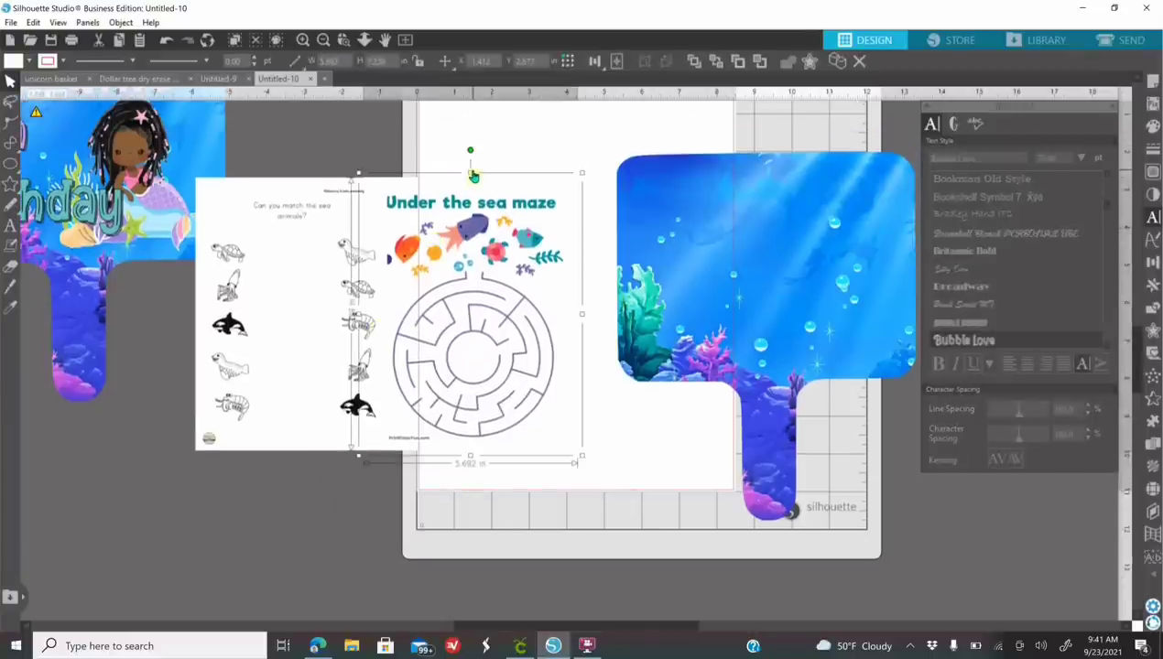
{"action": "left_click_drag", "start_coordinate": [470, 177], "coordinate": [470, 178]}
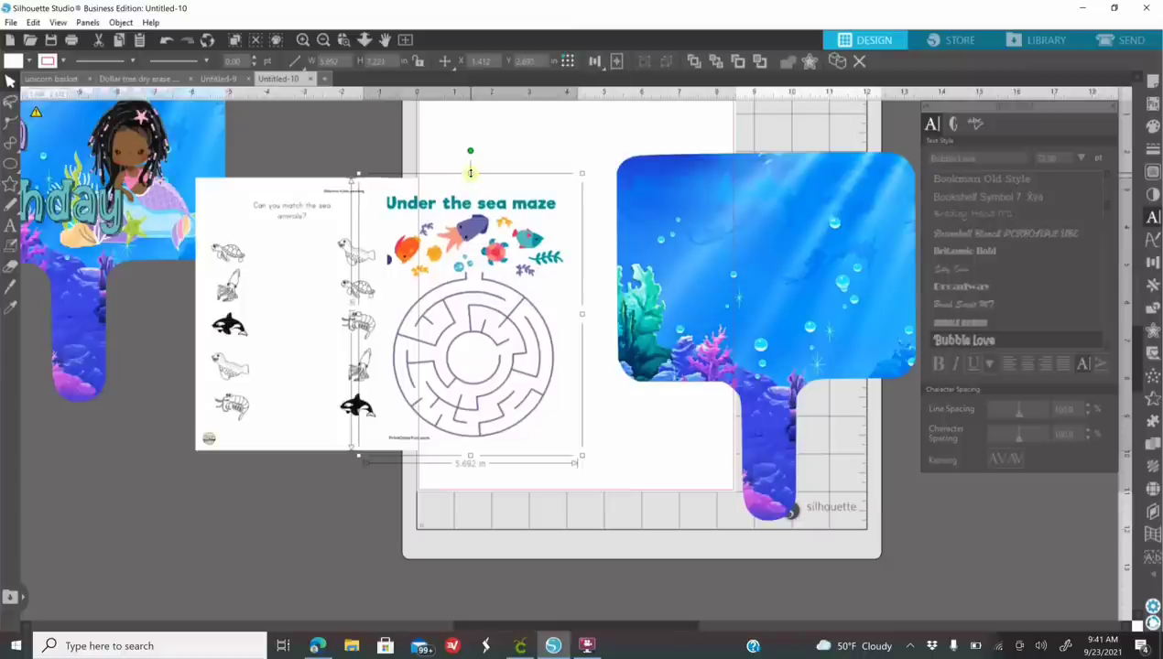
{"action": "left_click", "coordinate": [350, 497]}
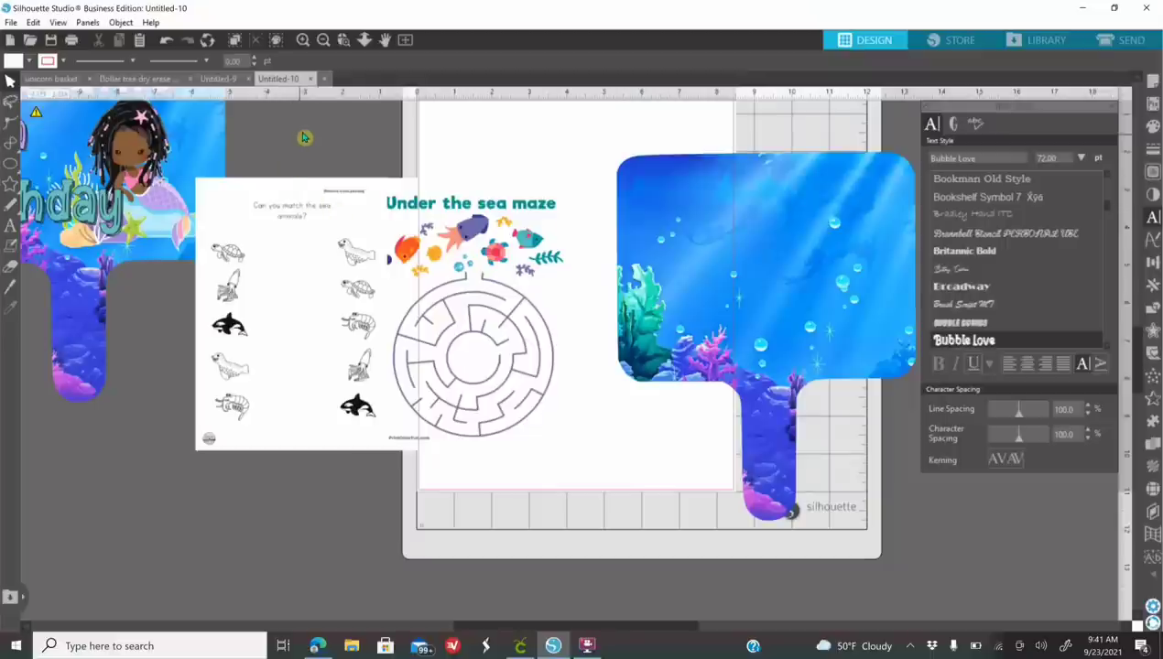
Group the matching worksheet with the maze and position the group over the head of the blank paddle
{"action": "left_click_drag", "start_coordinate": [482, 311], "coordinate": [538, 403]}
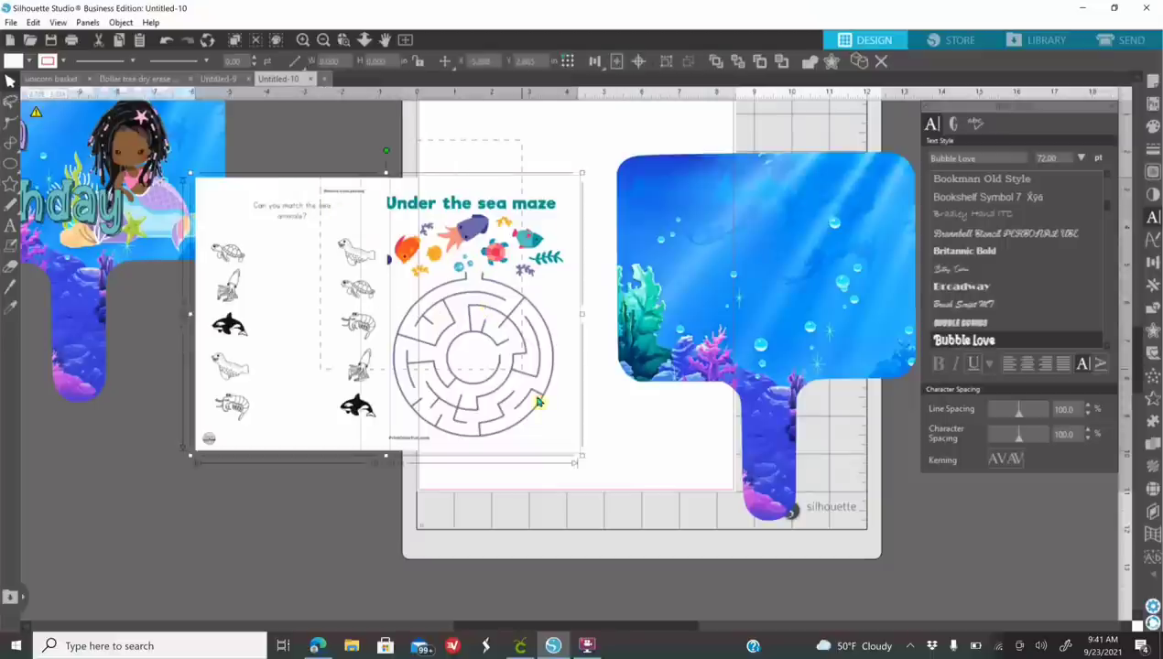
{"action": "right_click", "coordinate": [502, 365]}
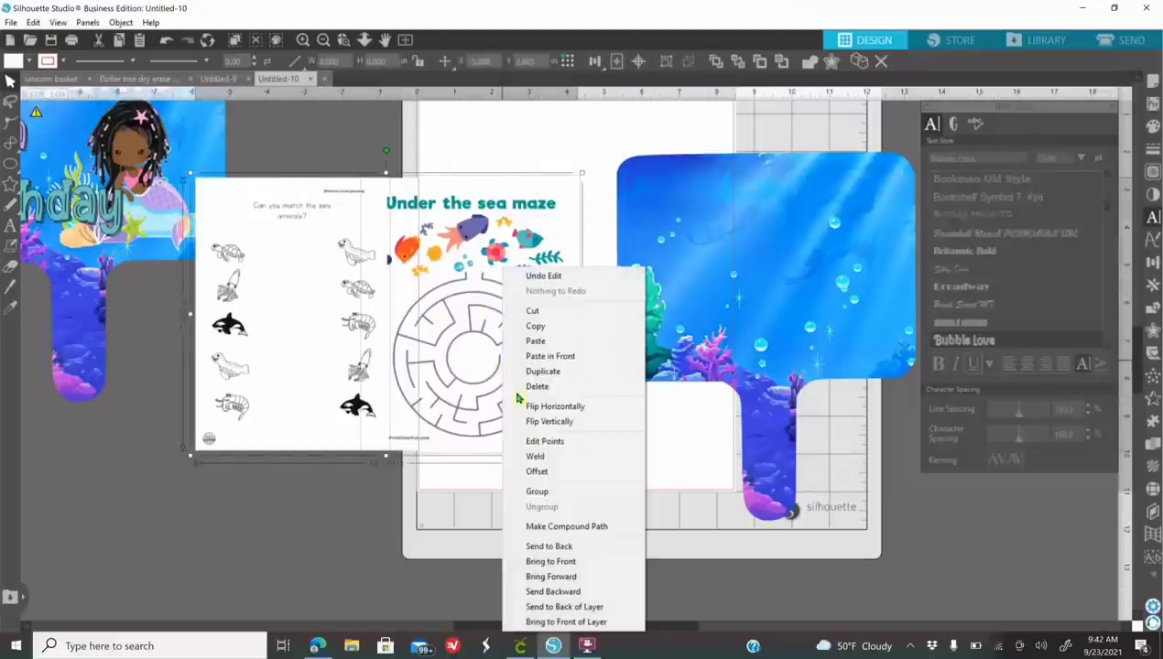
{"action": "left_click", "coordinate": [541, 492]}
{"action": "left_click_drag", "start_coordinate": [356, 398], "coordinate": [612, 392]}
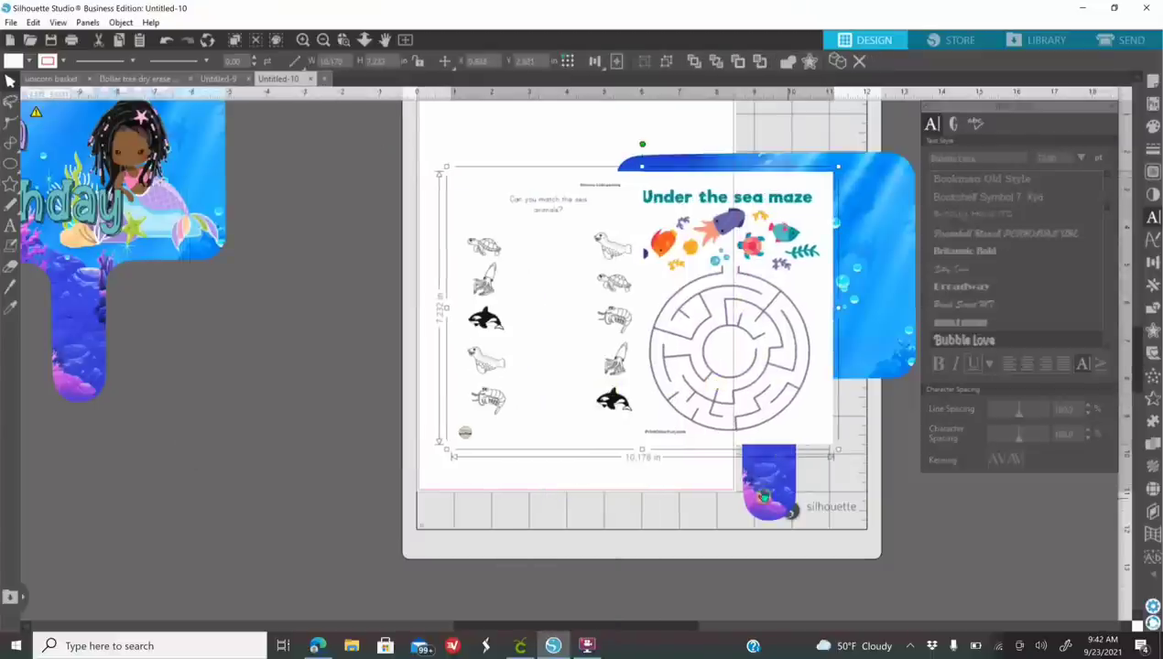
{"action": "left_click_drag", "start_coordinate": [739, 436], "coordinate": [591, 441]}
{"action": "left_click", "coordinate": [591, 441]}
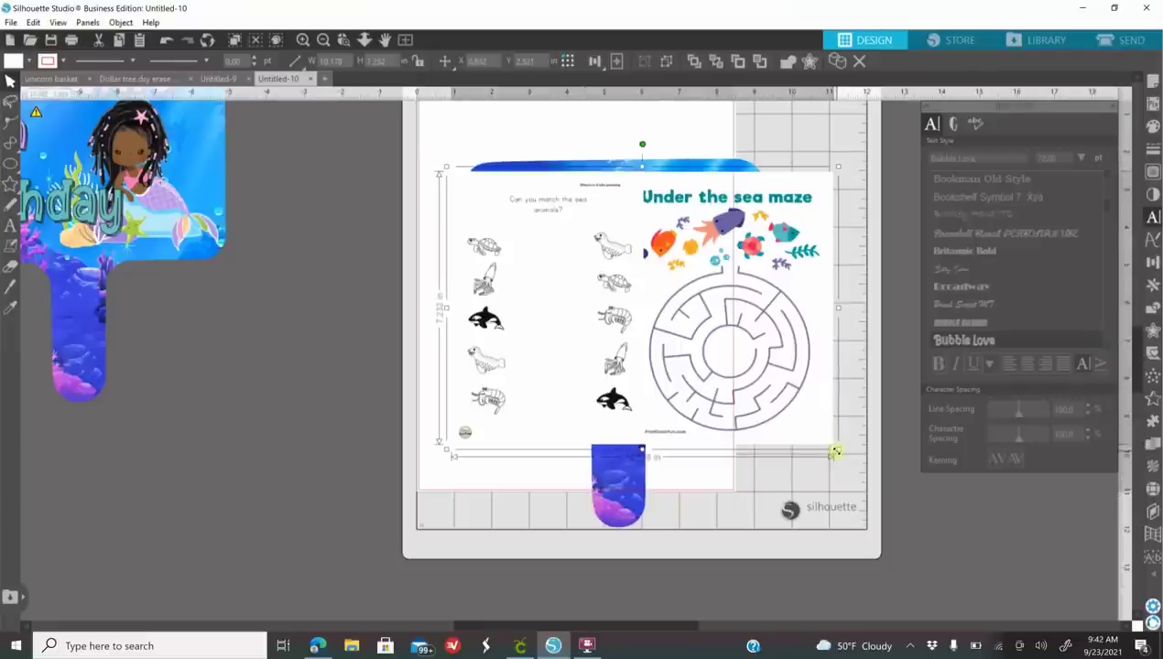
Scale the activity sheet group down to about 7.5 in wide by 5.3 in tall to fit within the paddle's head
{"action": "left_click_drag", "start_coordinate": [836, 452], "coordinate": [753, 372]}
{"action": "left_click_drag", "start_coordinate": [612, 304], "coordinate": [624, 305]}
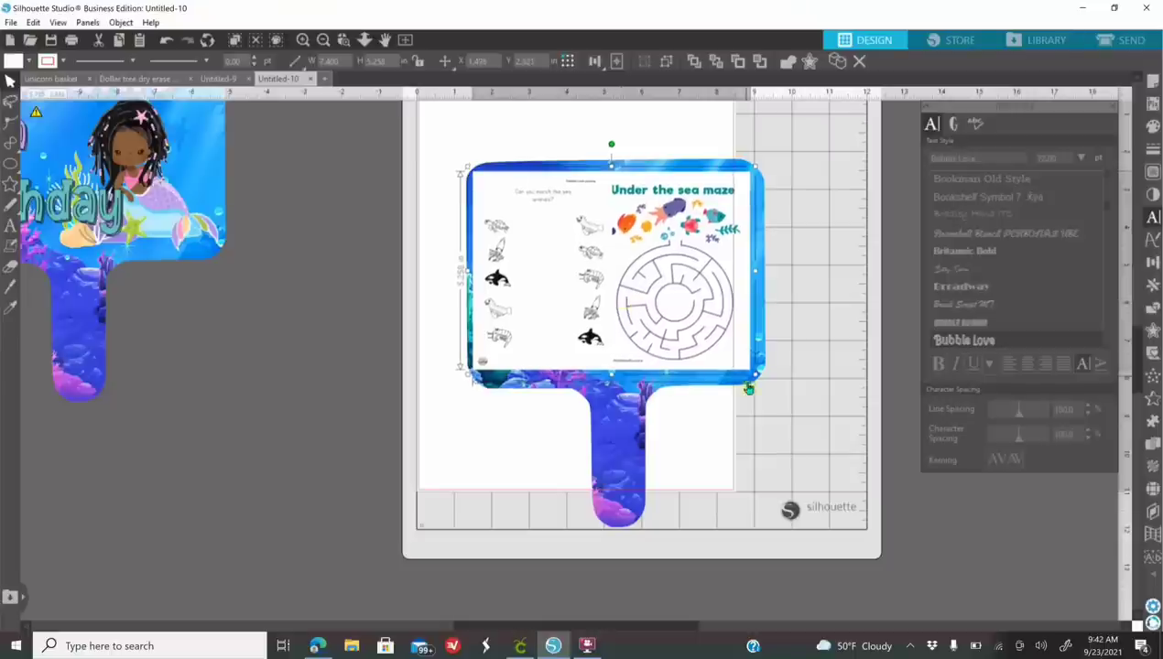
{"action": "left_click_drag", "start_coordinate": [757, 377], "coordinate": [762, 380]}
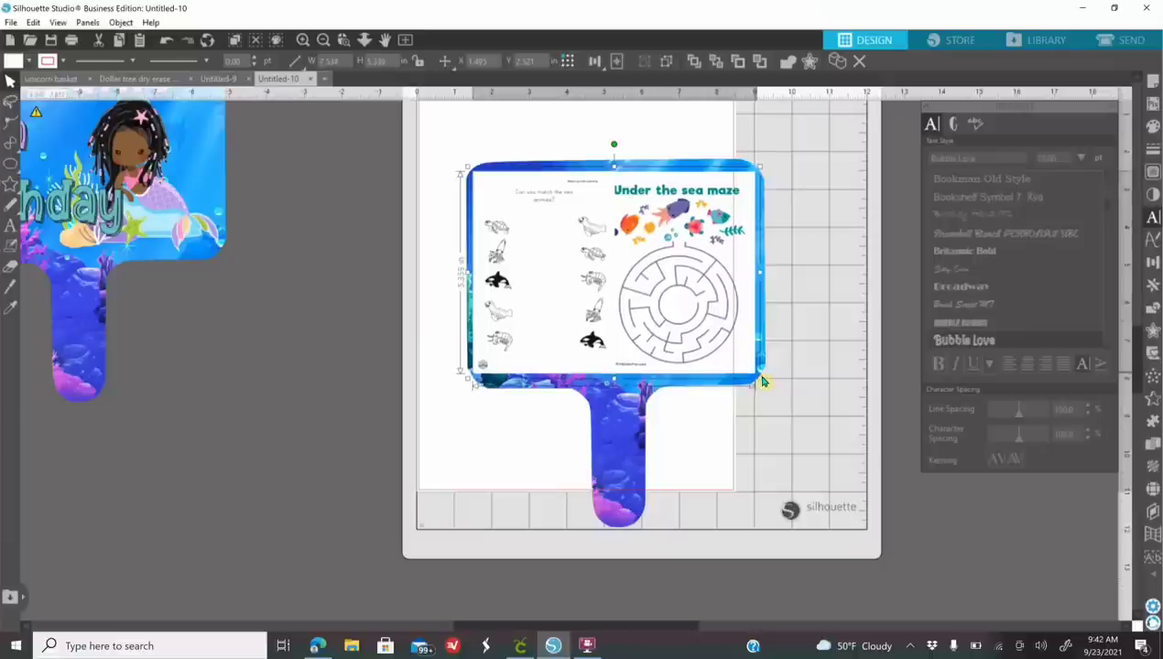
{"action": "left_click", "coordinate": [769, 430]}
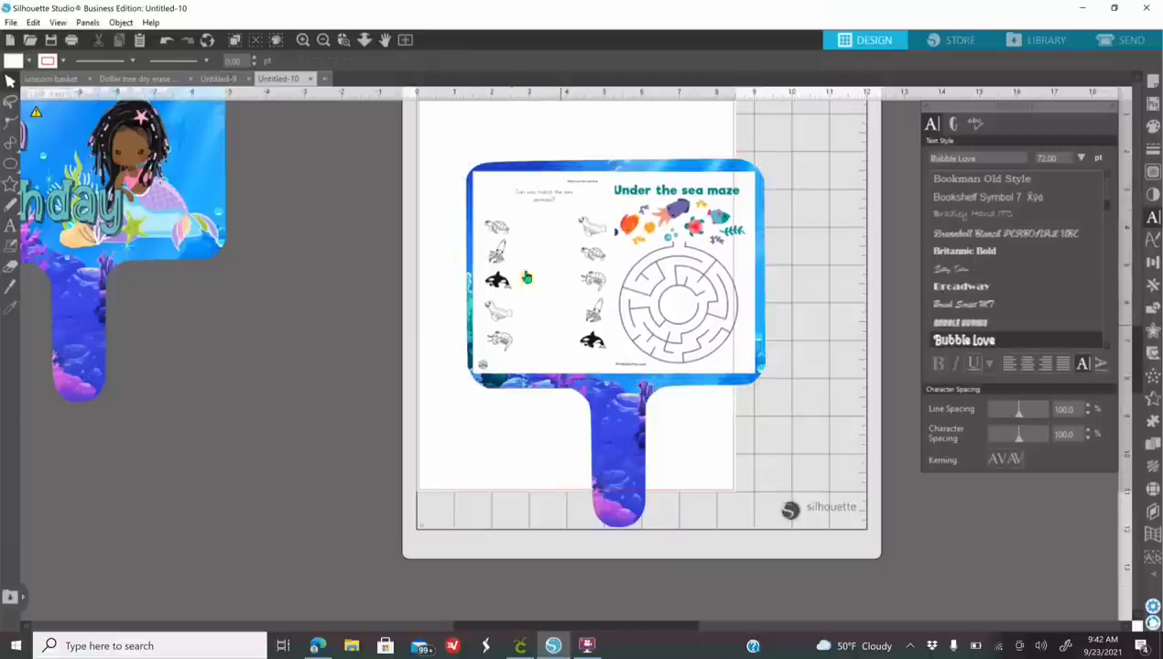
{"action": "left_click", "coordinate": [302, 40]}
{"action": "left_click", "coordinate": [302, 40]}
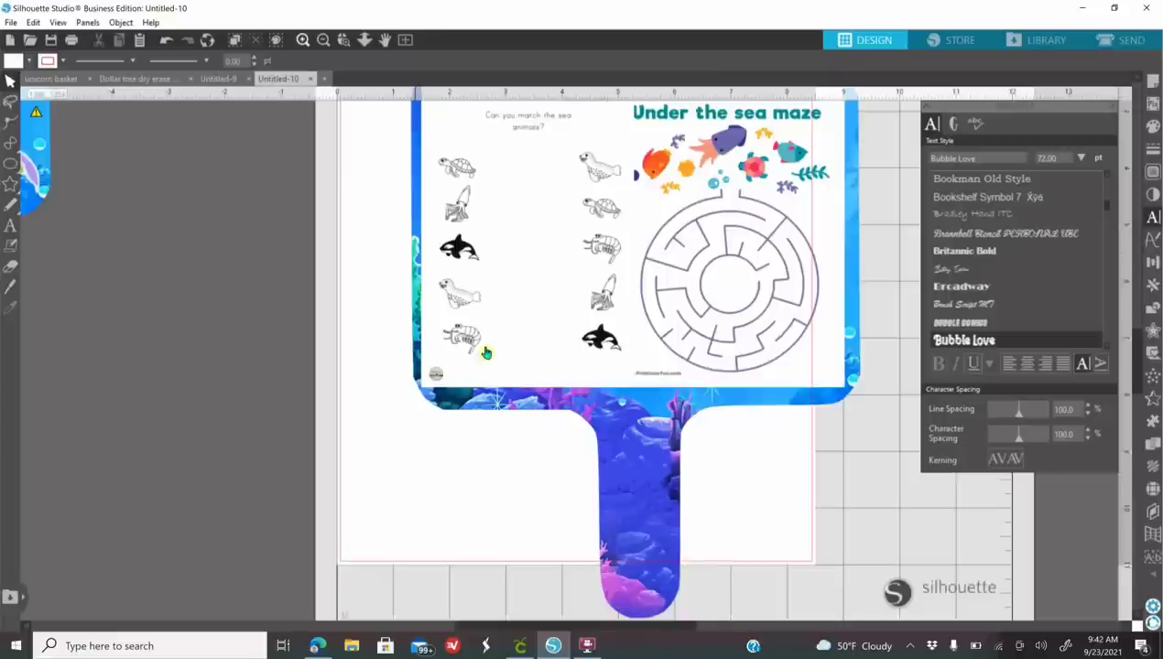
{"action": "scroll", "coordinate": [486, 353], "scroll_direction": "up", "scroll_amount": 1}
{"action": "scroll", "coordinate": [492, 367], "scroll_direction": "up", "scroll_amount": 1}
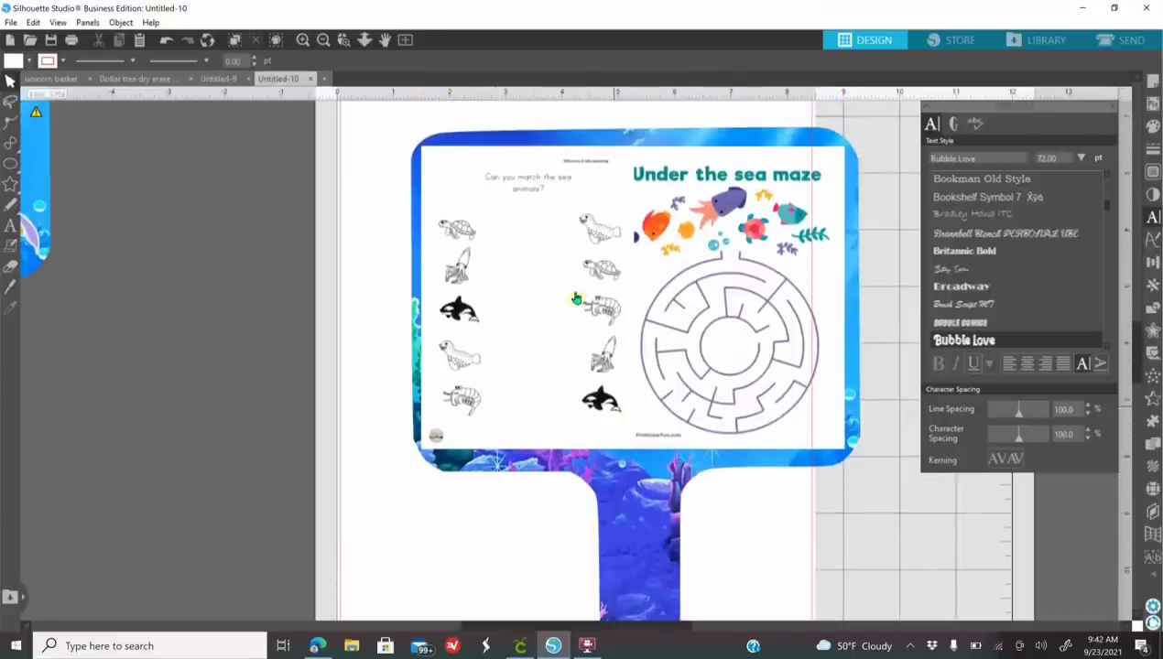
{"action": "left_click", "coordinate": [10, 165]}
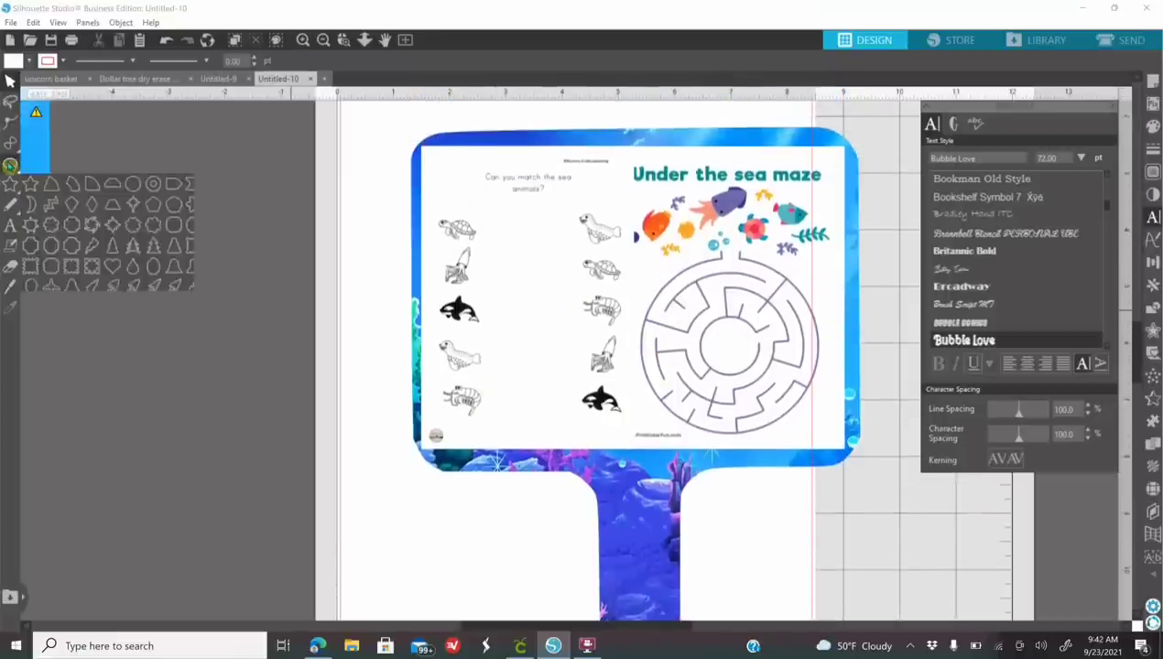
{"action": "mouse_move", "coordinate": [34, 163]}
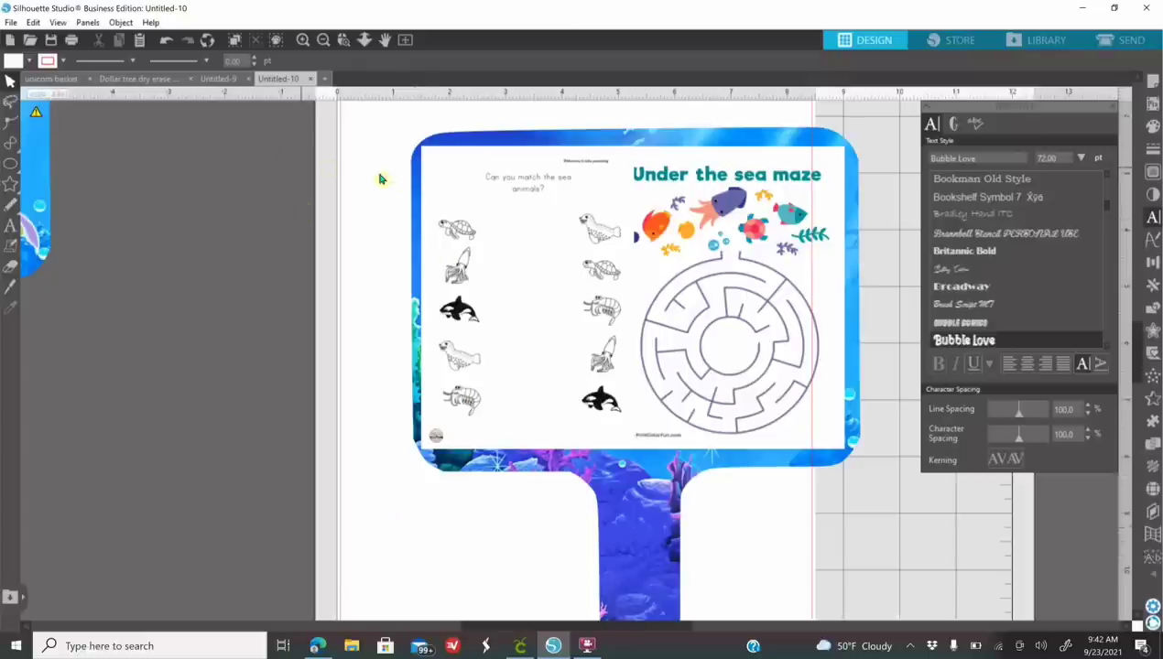
Group the activity sheets with their paddle and move the group up and left onto the page
{"action": "left_click", "coordinate": [507, 229]}
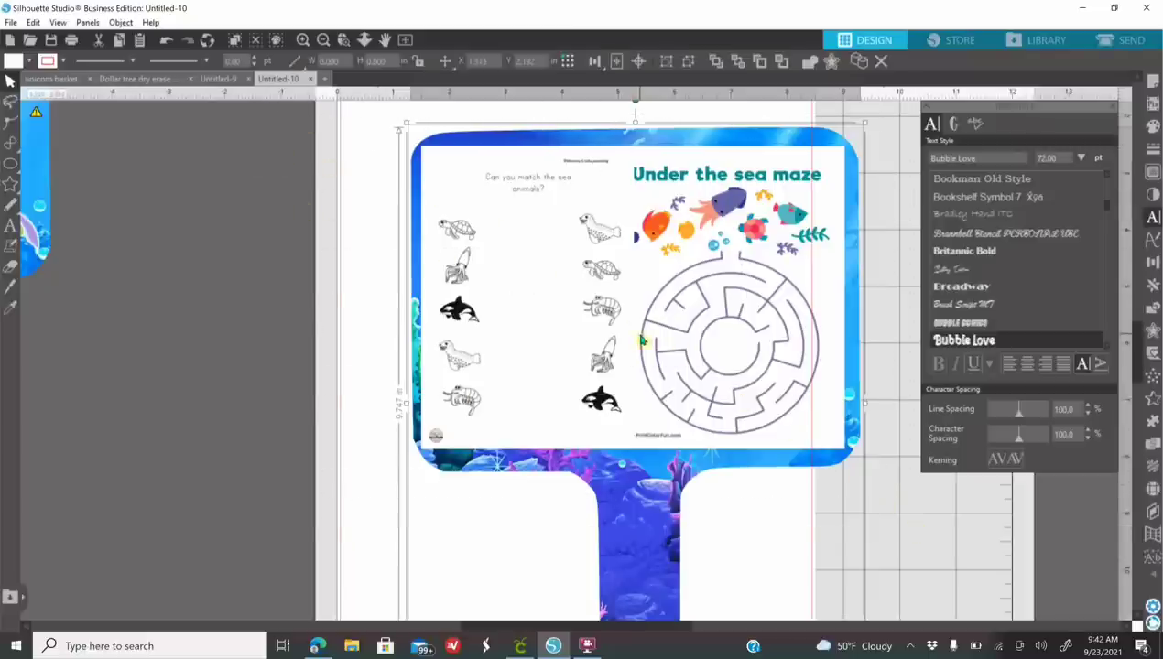
{"action": "right_click", "coordinate": [640, 337]}
{"action": "left_click", "coordinate": [693, 460]}
{"action": "left_click_drag", "start_coordinate": [824, 416], "coordinate": [774, 402]}
{"action": "left_click", "coordinate": [286, 361]}
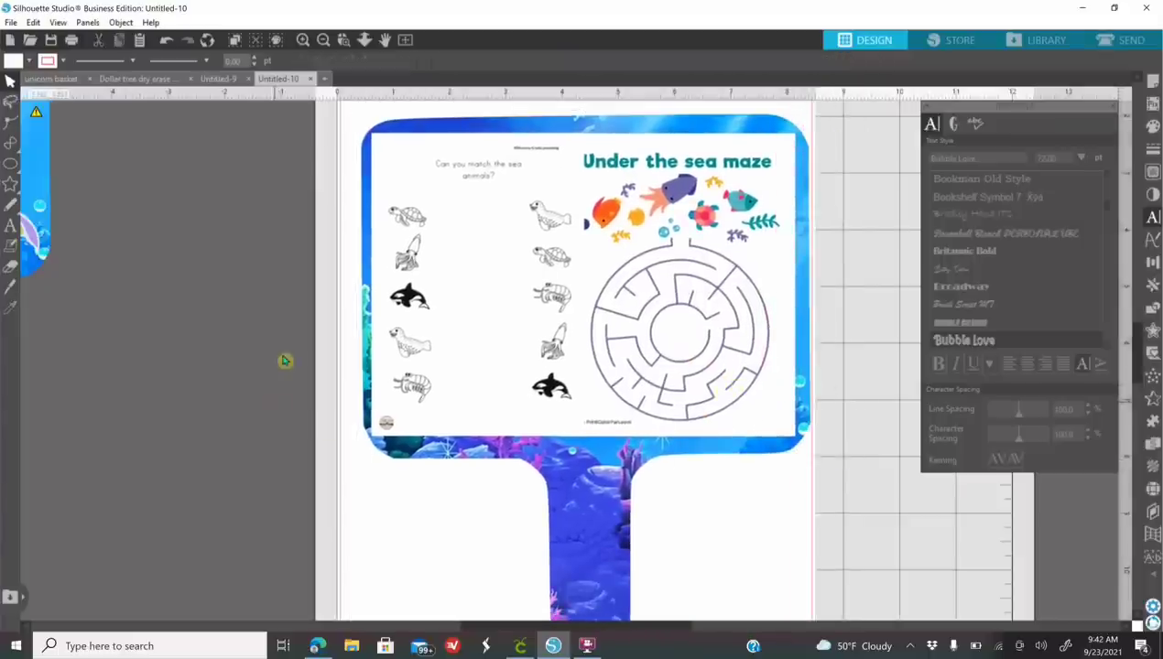
Reposition the mermaid birthday paddle off the page and nudge the activity paddle upward on the page
{"action": "left_click", "coordinate": [322, 39]}
{"action": "scroll", "coordinate": [311, 238], "scroll_direction": "down", "scroll_amount": 2}
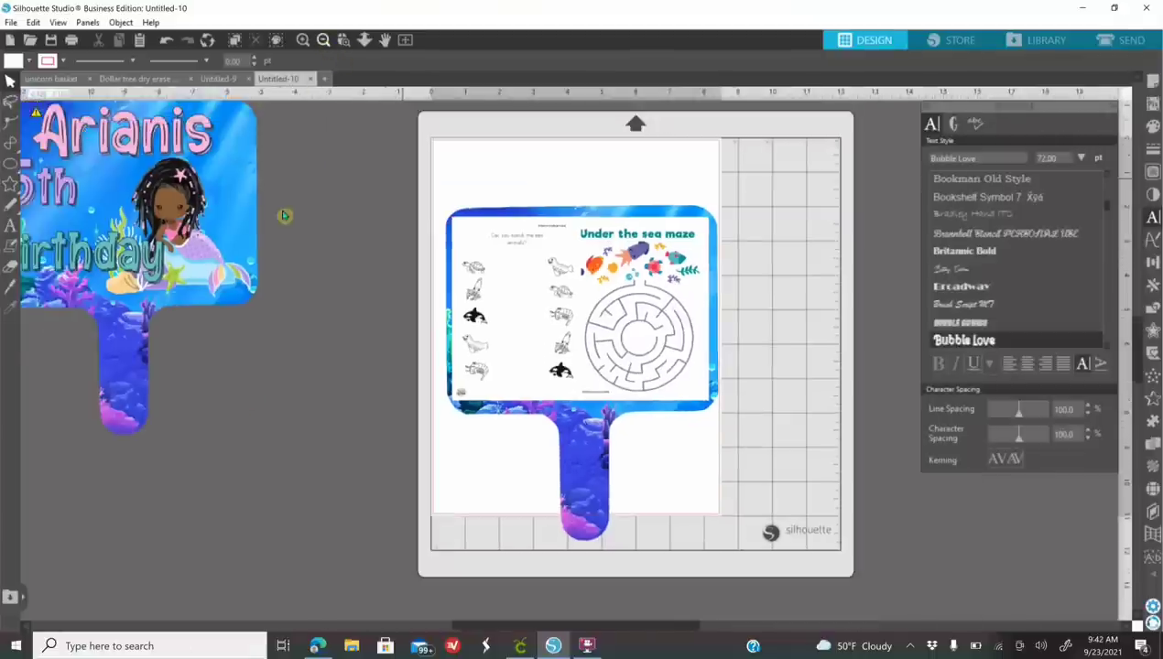
{"action": "left_click_drag", "start_coordinate": [337, 273], "coordinate": [465, 355]}
{"action": "left_click", "coordinate": [247, 314]}
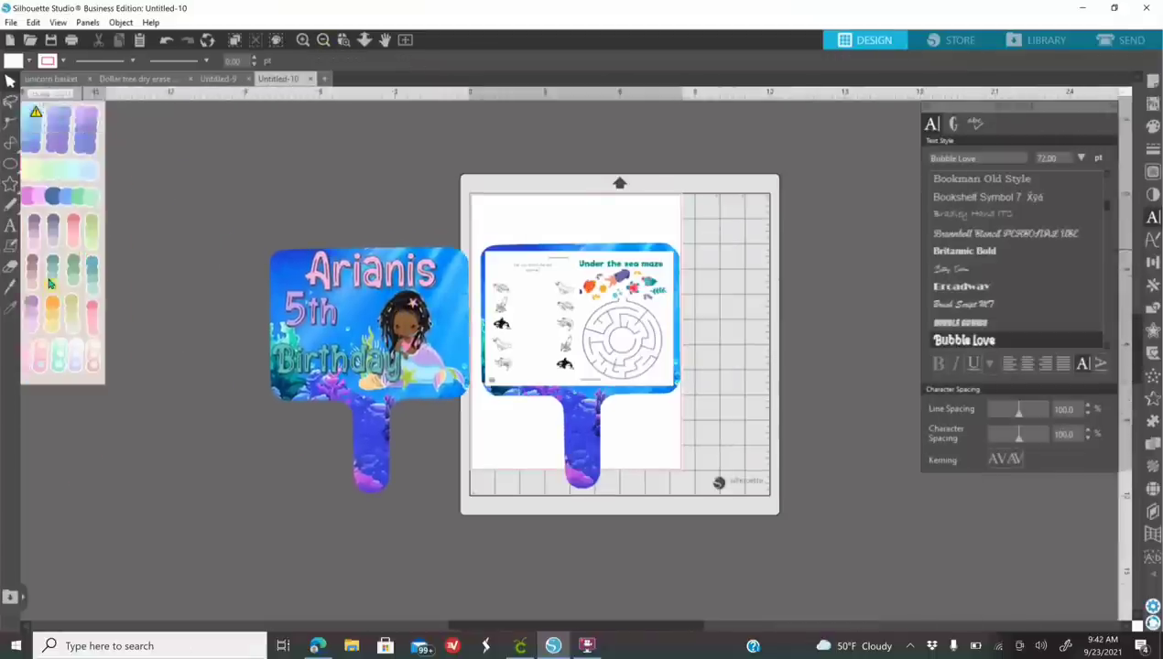
{"action": "left_click_drag", "start_coordinate": [398, 310], "coordinate": [370, 288]}
{"action": "left_click_drag", "start_coordinate": [569, 338], "coordinate": [561, 313]}
{"action": "left_click", "coordinate": [714, 273]}
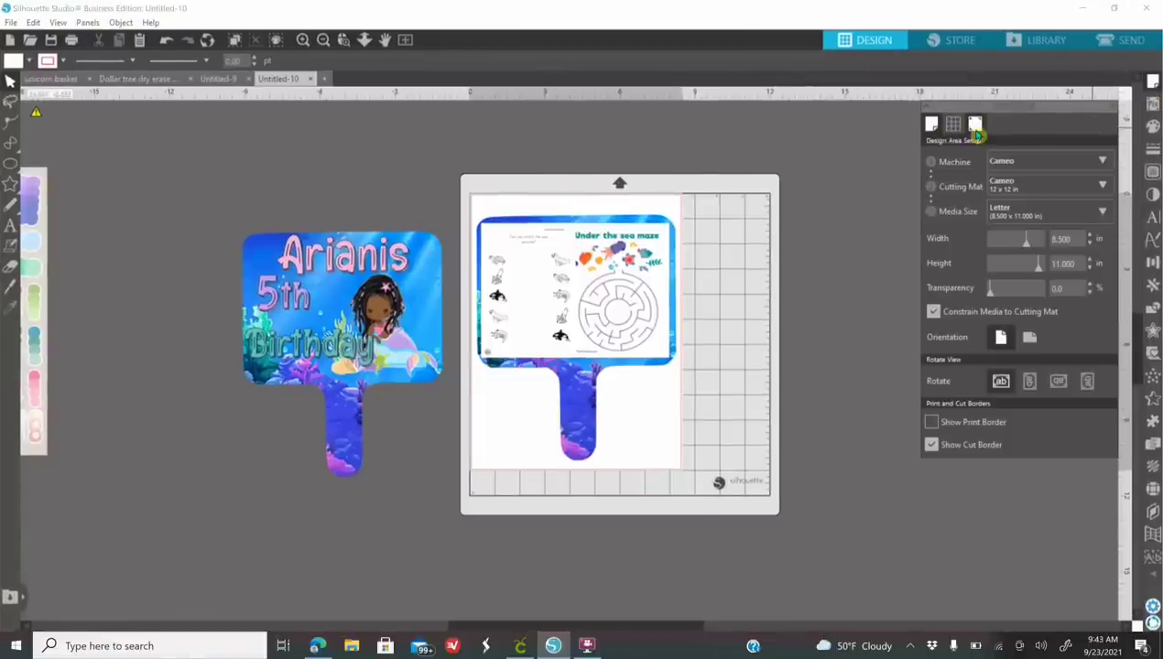
Turn on the registration marks and set their thickness to 1.00
{"action": "left_click", "coordinate": [976, 128]}
{"action": "left_click", "coordinate": [935, 161]}
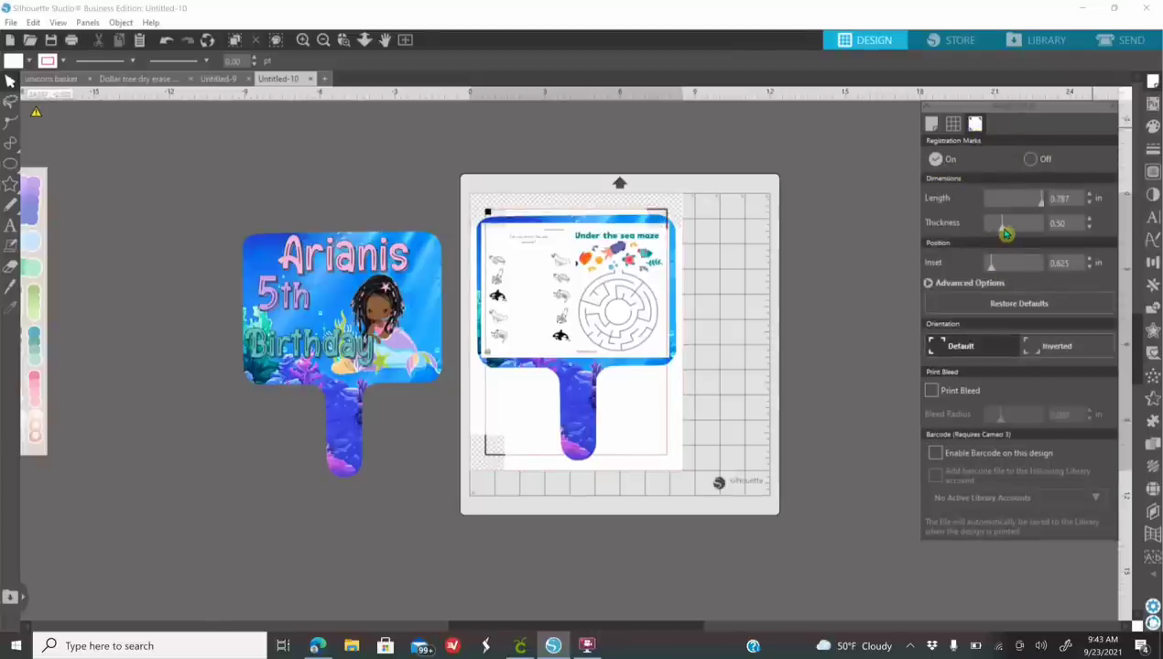
{"action": "left_click_drag", "start_coordinate": [1003, 229], "coordinate": [1065, 237]}
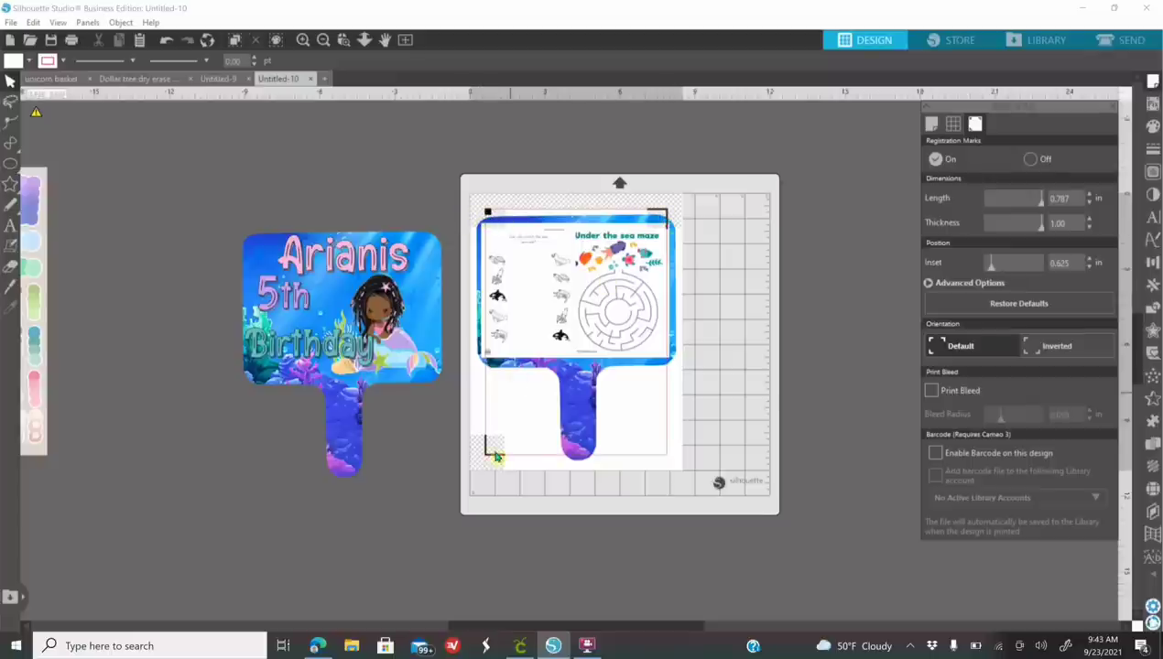
Turn off the registration marks, set the activity paddle upright and reposition it within the page
{"action": "left_click_drag", "start_coordinate": [594, 300], "coordinate": [593, 307]}
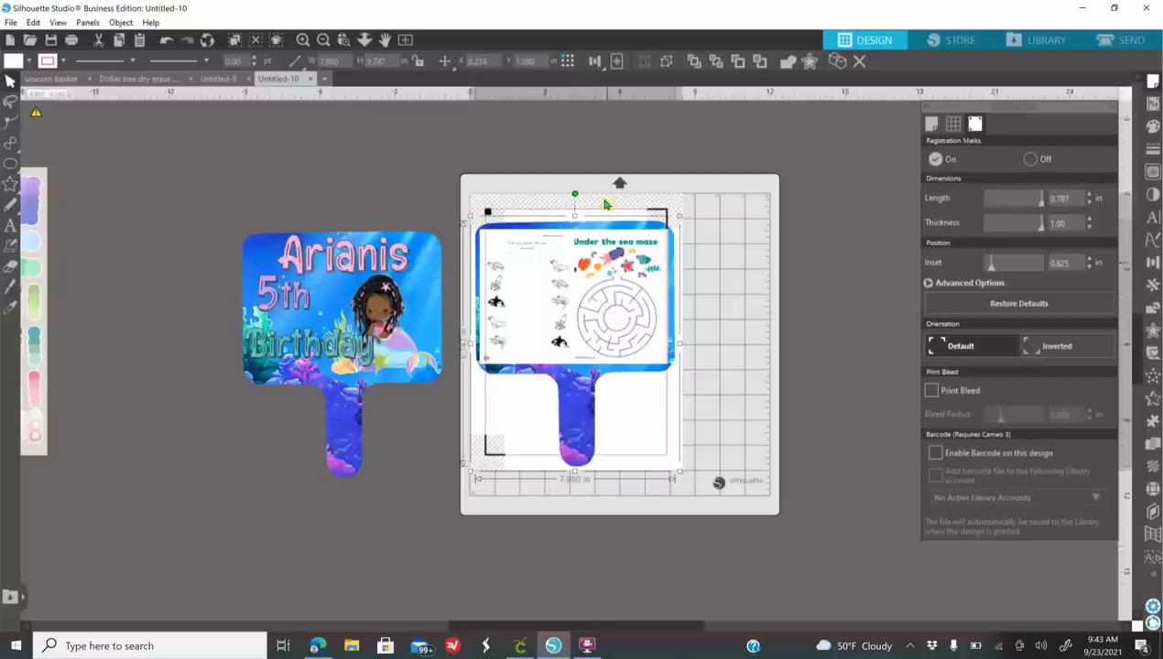
{"action": "left_click_drag", "start_coordinate": [575, 198], "coordinate": [572, 275]}
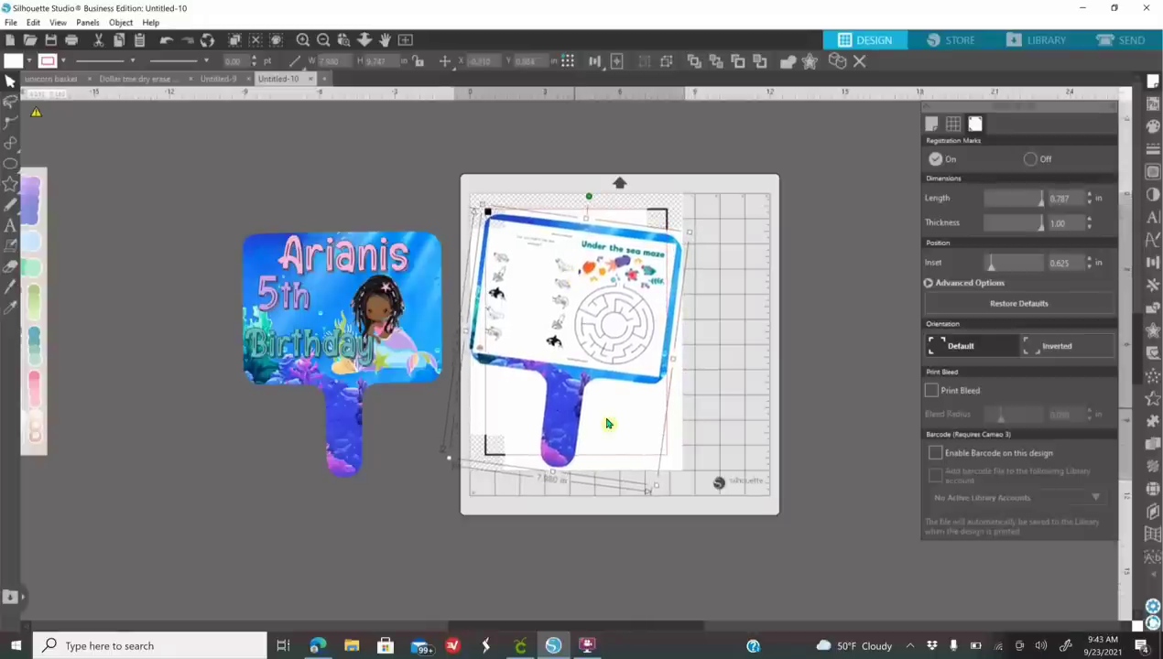
{"action": "left_click", "coordinate": [1032, 162]}
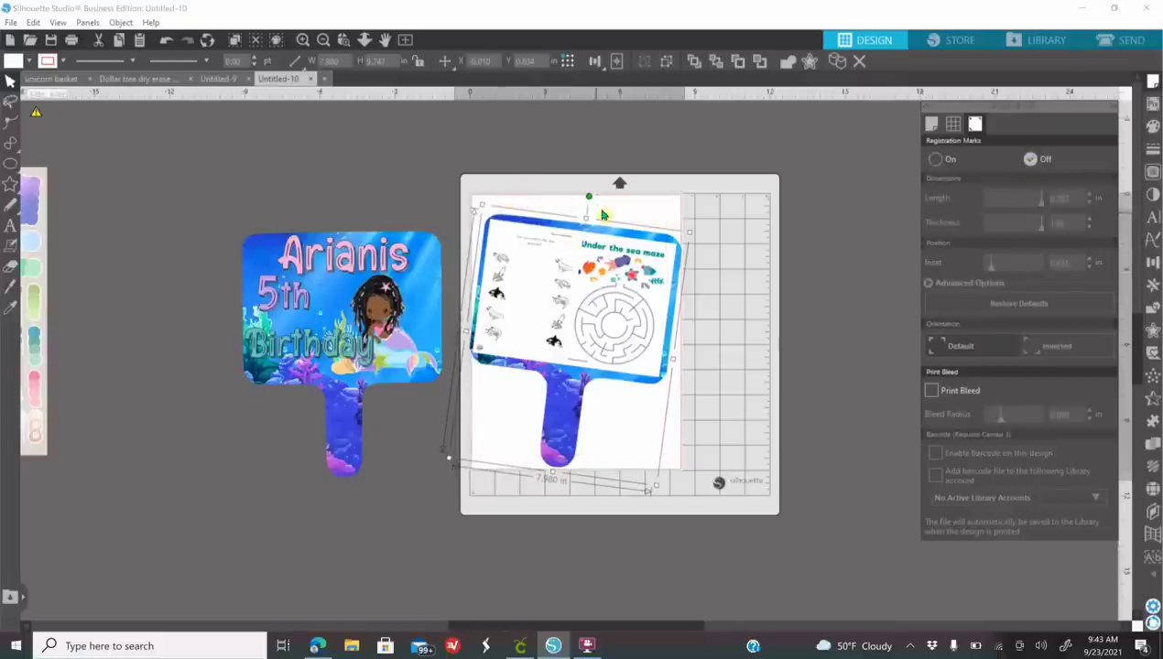
{"action": "left_click_drag", "start_coordinate": [589, 197], "coordinate": [586, 200]}
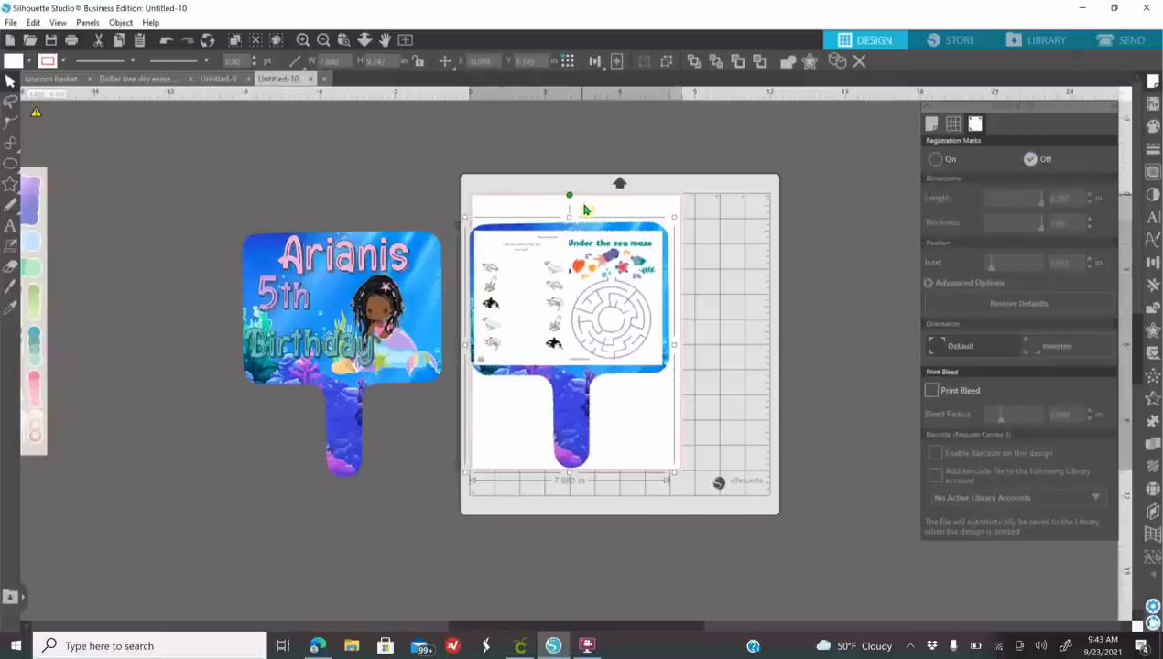
{"action": "left_click_drag", "start_coordinate": [584, 289], "coordinate": [592, 278]}
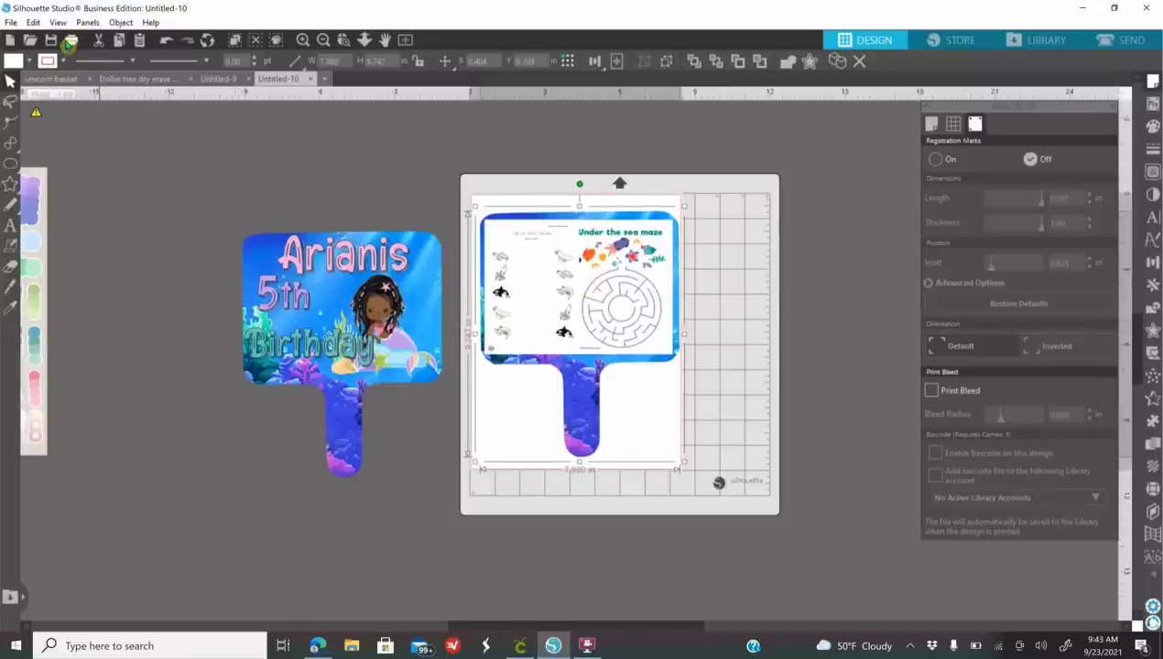
Preview the activity paddle's print and review the printer preferences and paper type options, then exit without printing
{"action": "left_click", "coordinate": [72, 41]}
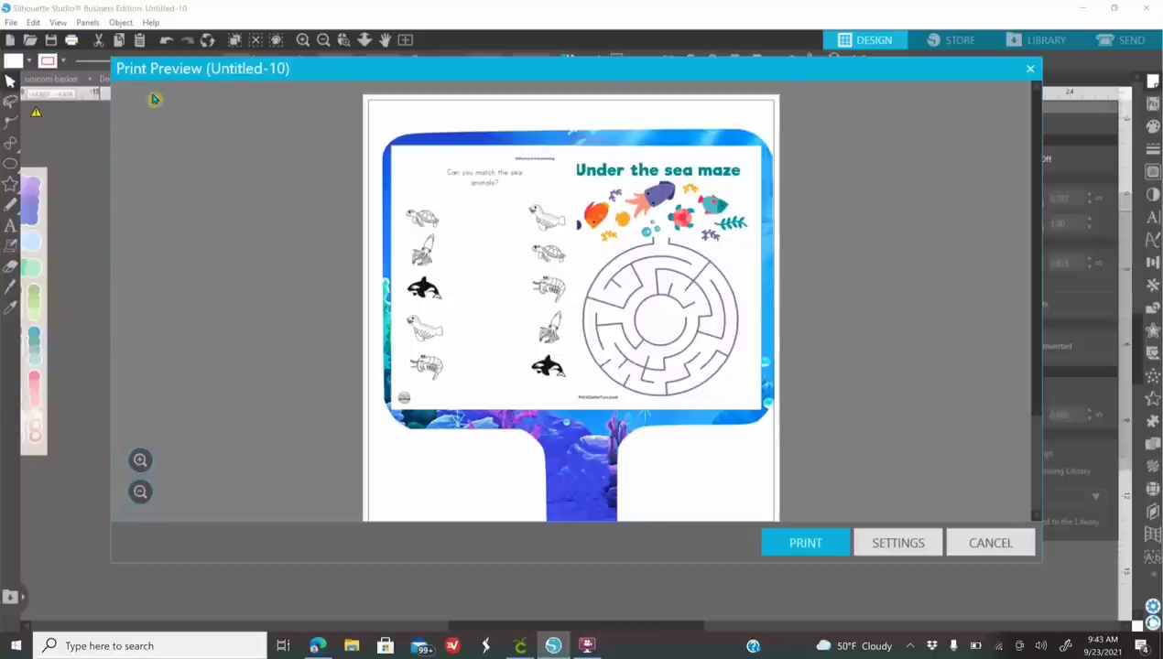
{"action": "left_click", "coordinate": [803, 539]}
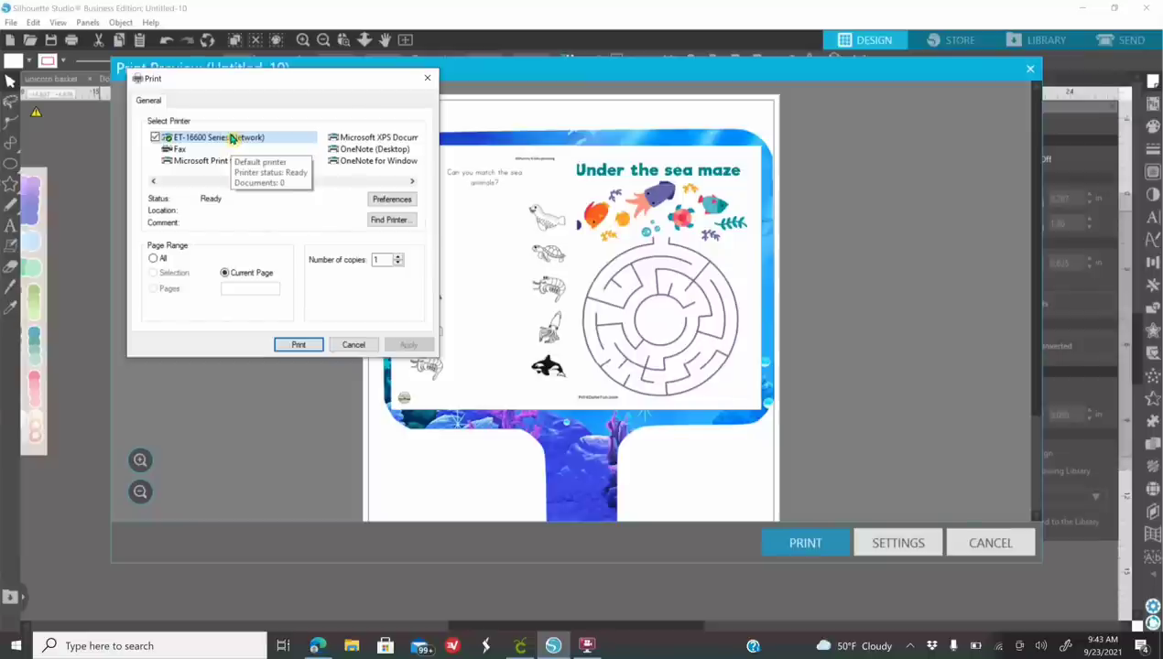
{"action": "left_click", "coordinate": [387, 200]}
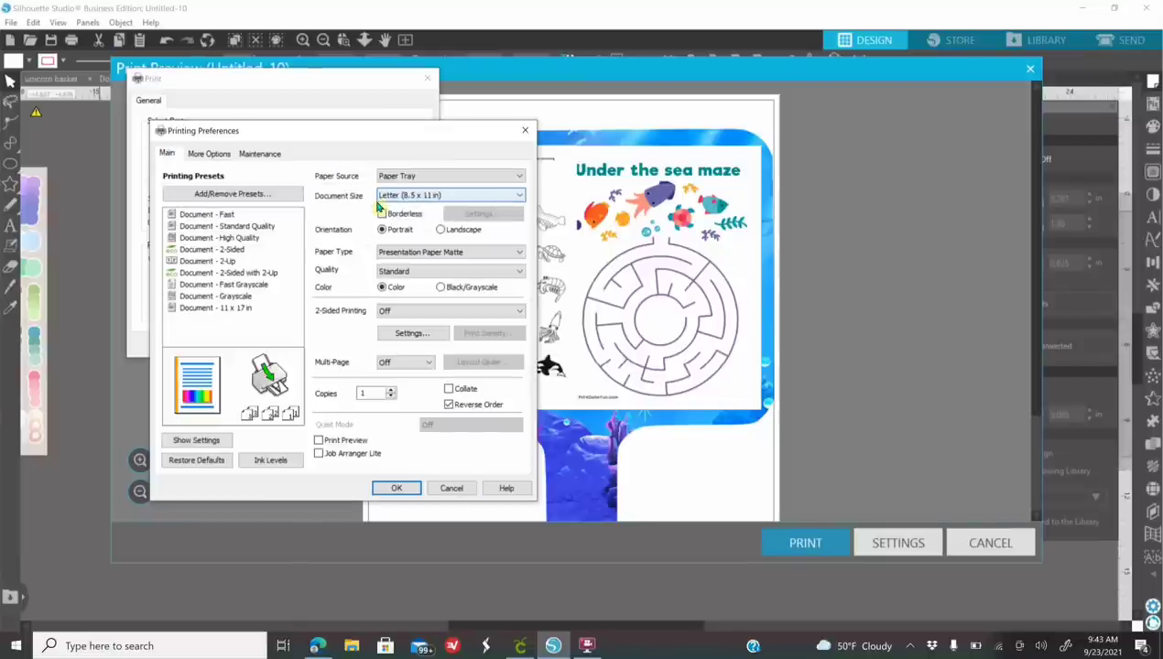
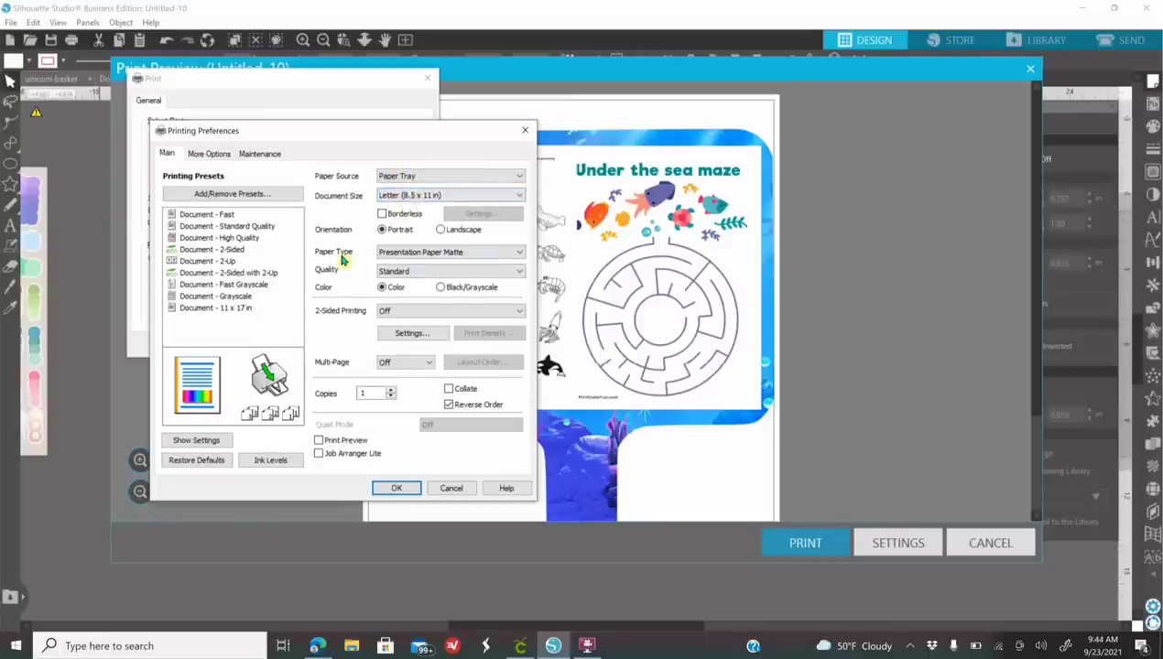
{"action": "left_click", "coordinate": [398, 254]}
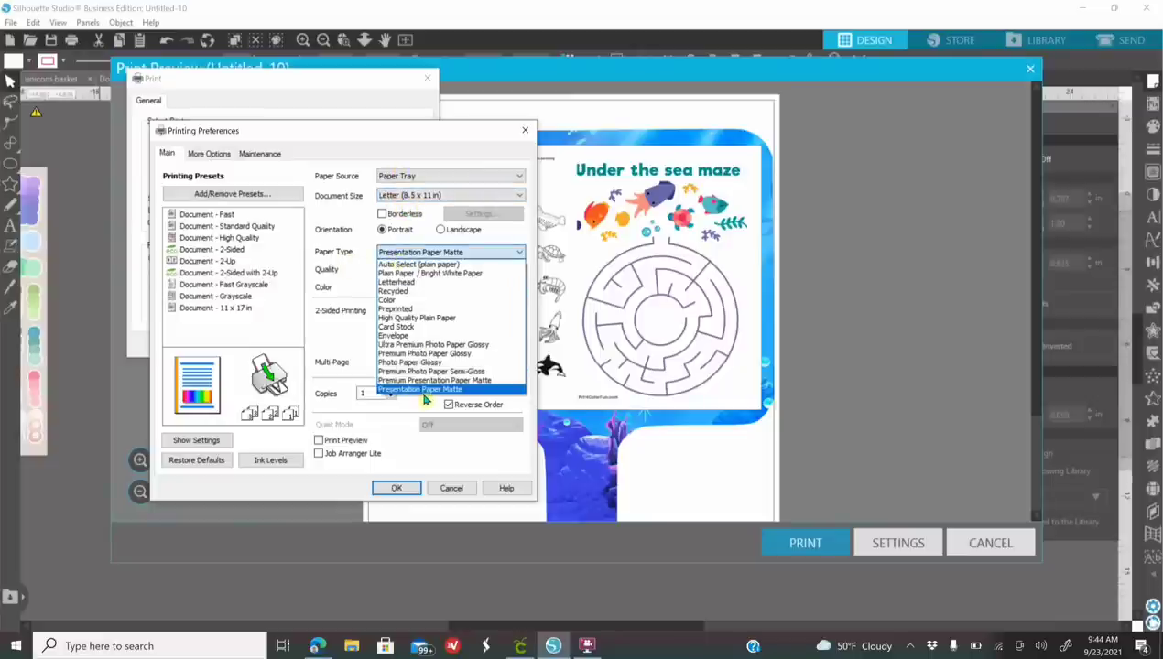
{"action": "left_click", "coordinate": [395, 492]}
{"action": "left_click", "coordinate": [525, 130]}
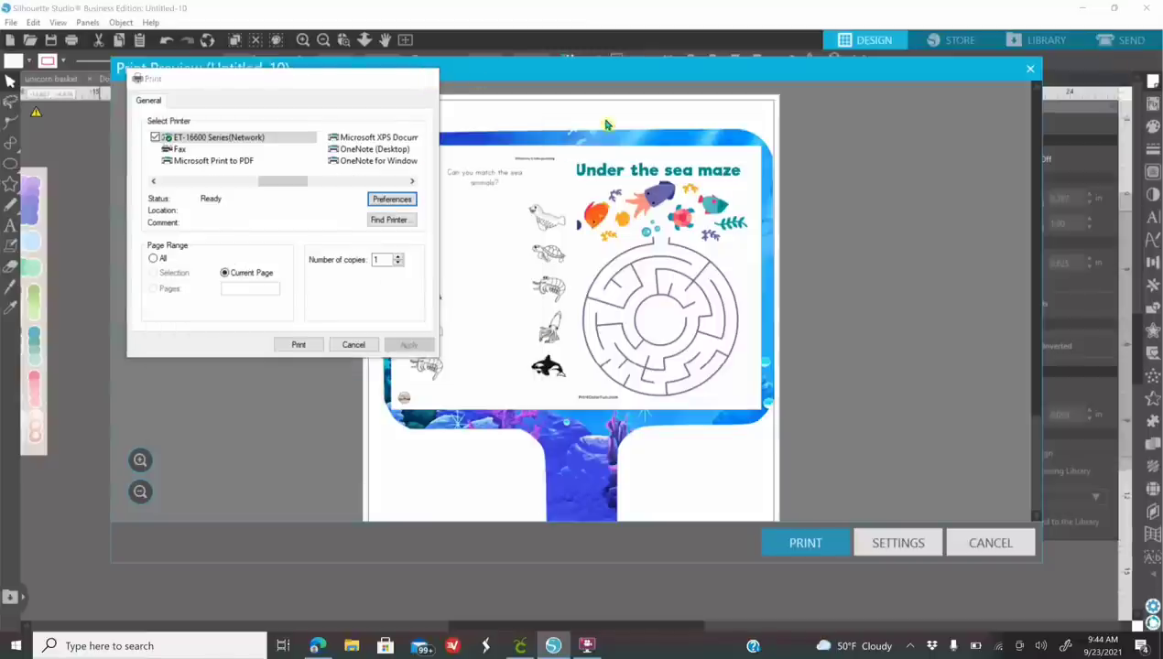
{"action": "left_click", "coordinate": [425, 78]}
{"action": "left_click", "coordinate": [1030, 69]}
Swap the two paddles so the mermaid birthday paddle sits on the page, and preview its print
{"action": "left_click_drag", "start_coordinate": [577, 300], "coordinate": [299, 374]}
{"action": "left_click_drag", "start_coordinate": [373, 258], "coordinate": [608, 235]}
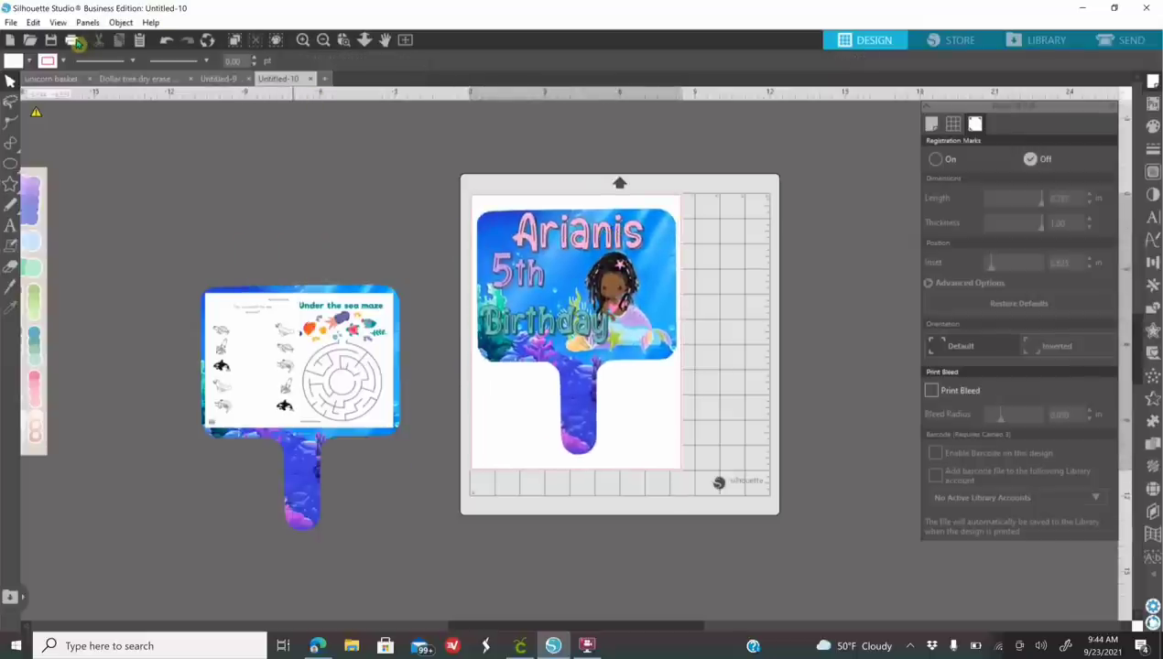
{"action": "left_click", "coordinate": [73, 41]}
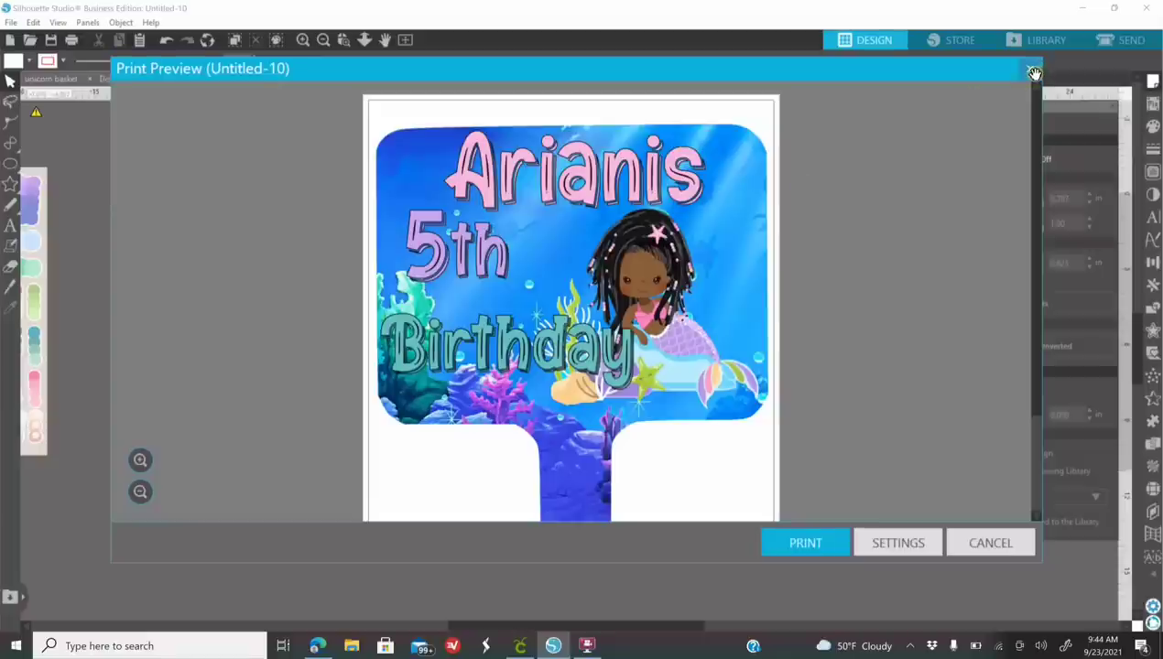
{"action": "left_click", "coordinate": [1032, 73]}
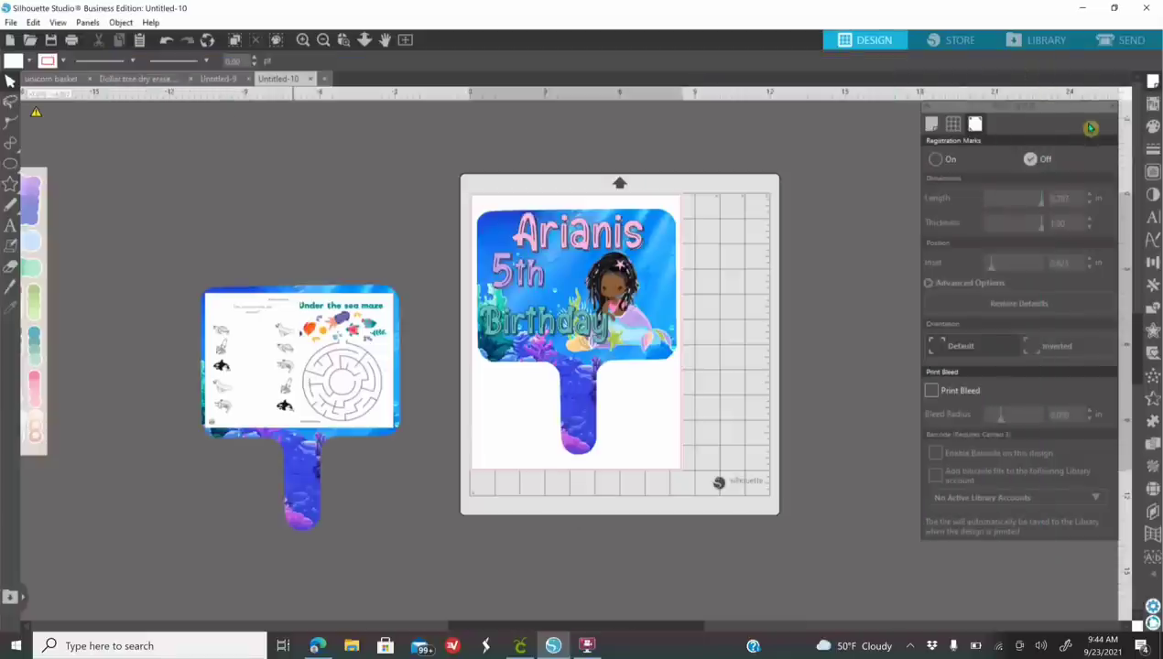
Show the page setup and clear the page by placing both paddles beside the mat, one above the other
{"action": "left_click", "coordinate": [930, 126]}
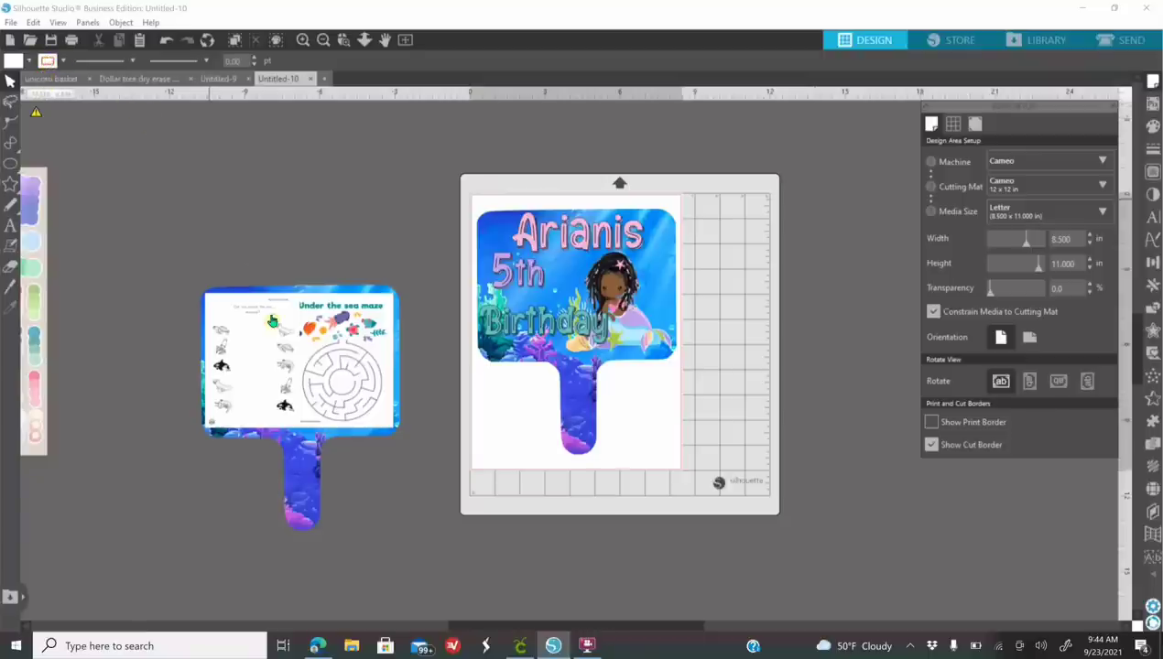
{"action": "left_click_drag", "start_coordinate": [315, 407], "coordinate": [269, 307]}
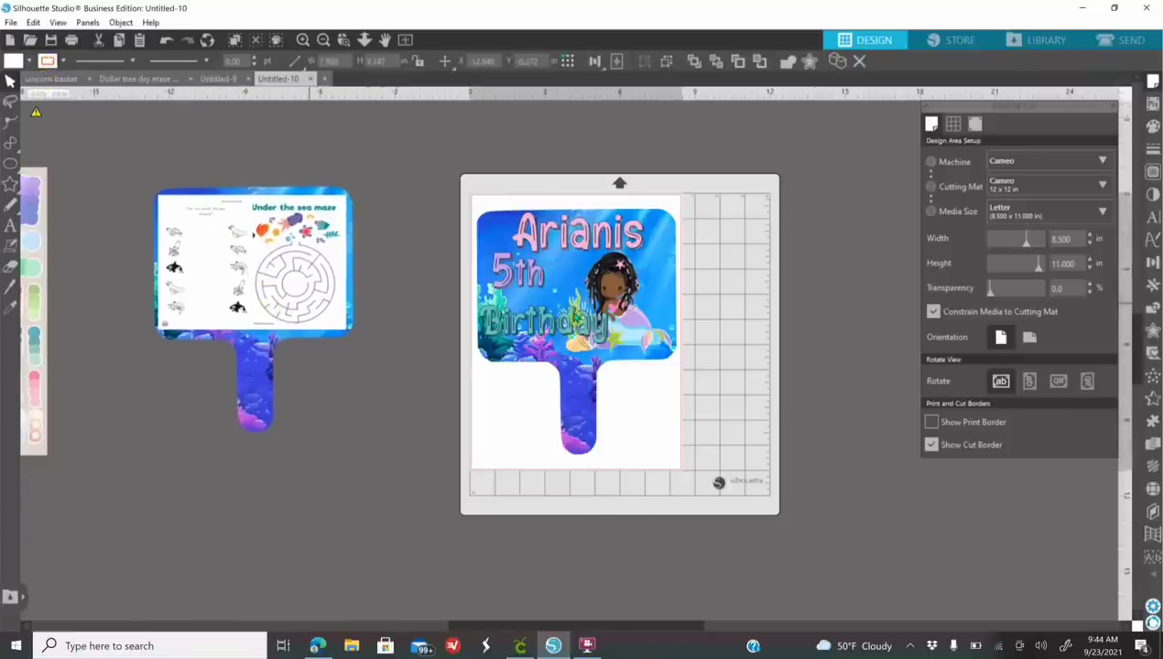
{"action": "left_click_drag", "start_coordinate": [595, 339], "coordinate": [280, 534]}
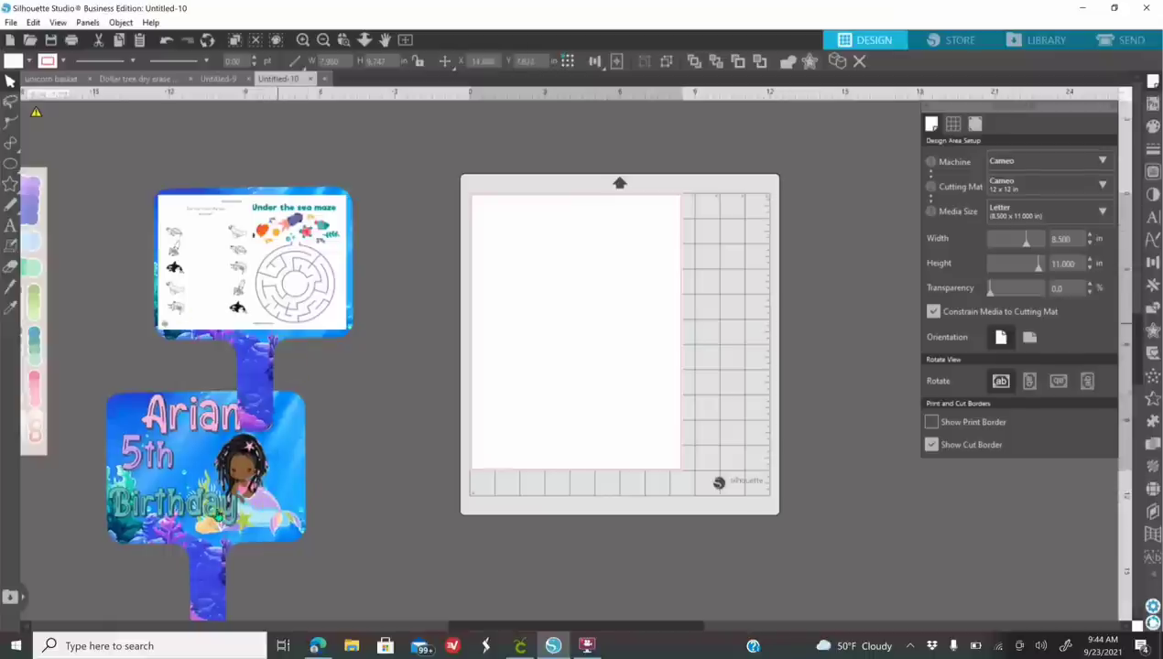
Duplicate both paddles, place the copies over the page and shift the activity paddle copy partly off its left edge
{"action": "key", "text": "ctrl+a"}
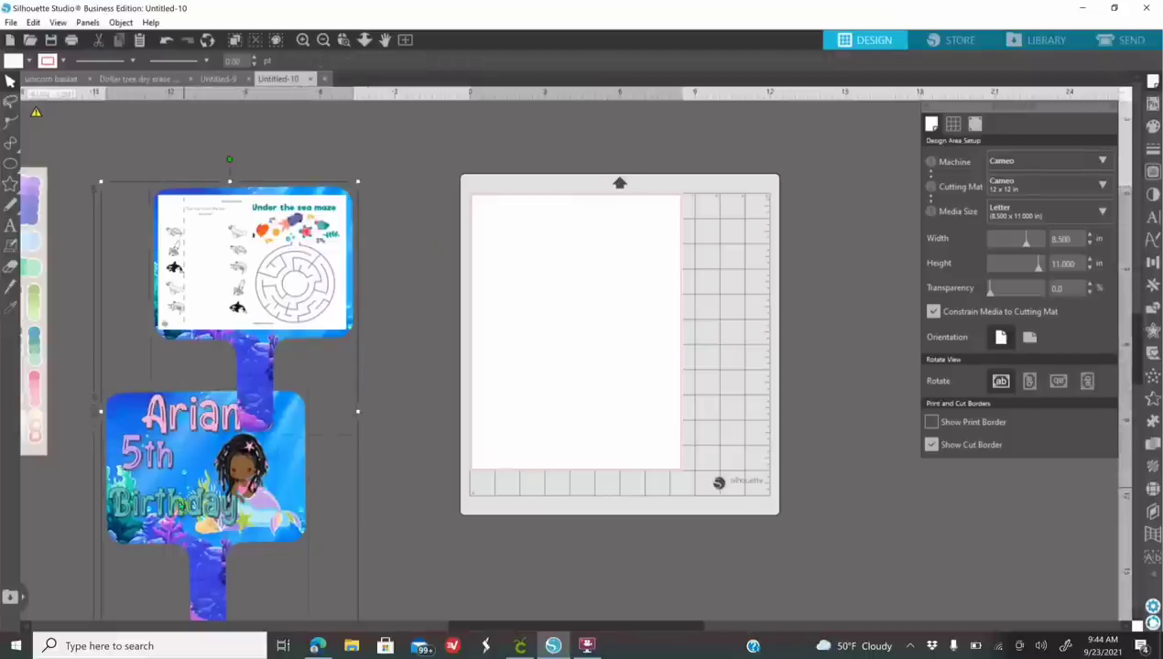
{"action": "right_click", "coordinate": [226, 446]}
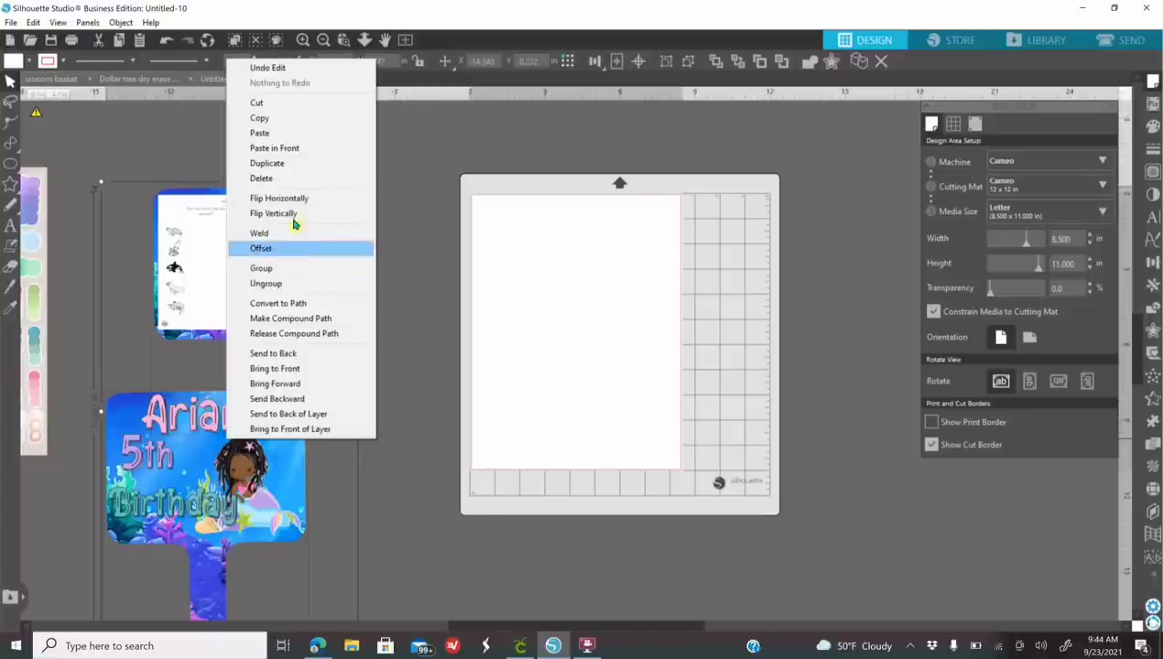
{"action": "left_click", "coordinate": [290, 167]}
{"action": "left_click_drag", "start_coordinate": [330, 467], "coordinate": [797, 460]}
{"action": "left_click", "coordinate": [359, 588]}
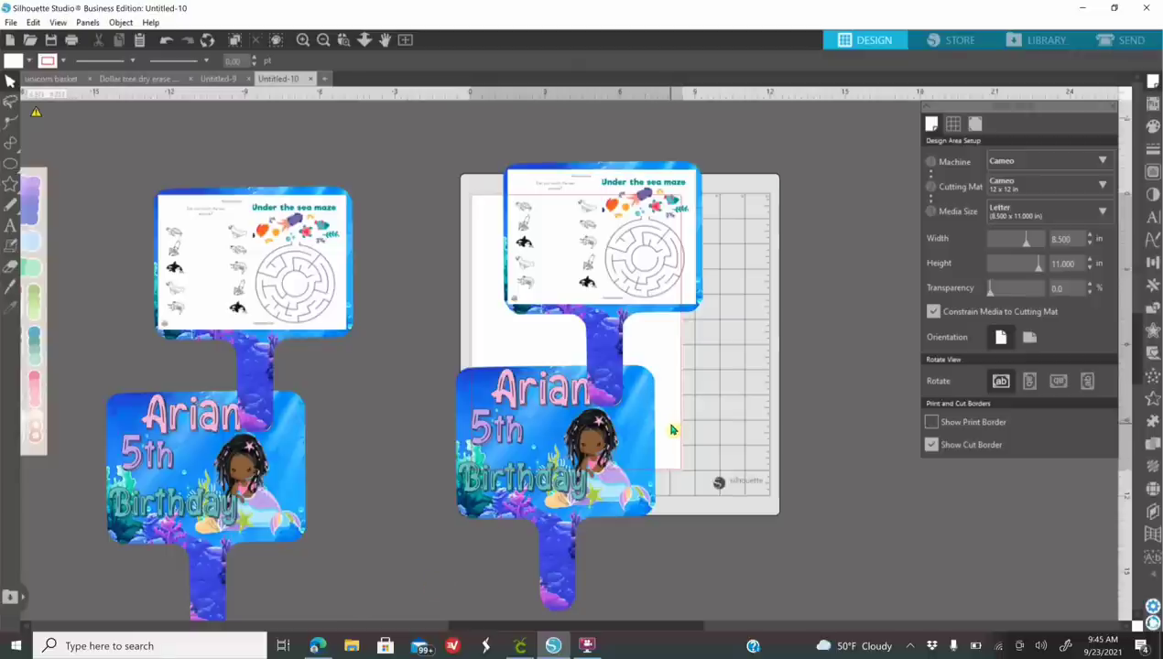
{"action": "left_click_drag", "start_coordinate": [543, 309], "coordinate": [420, 345]}
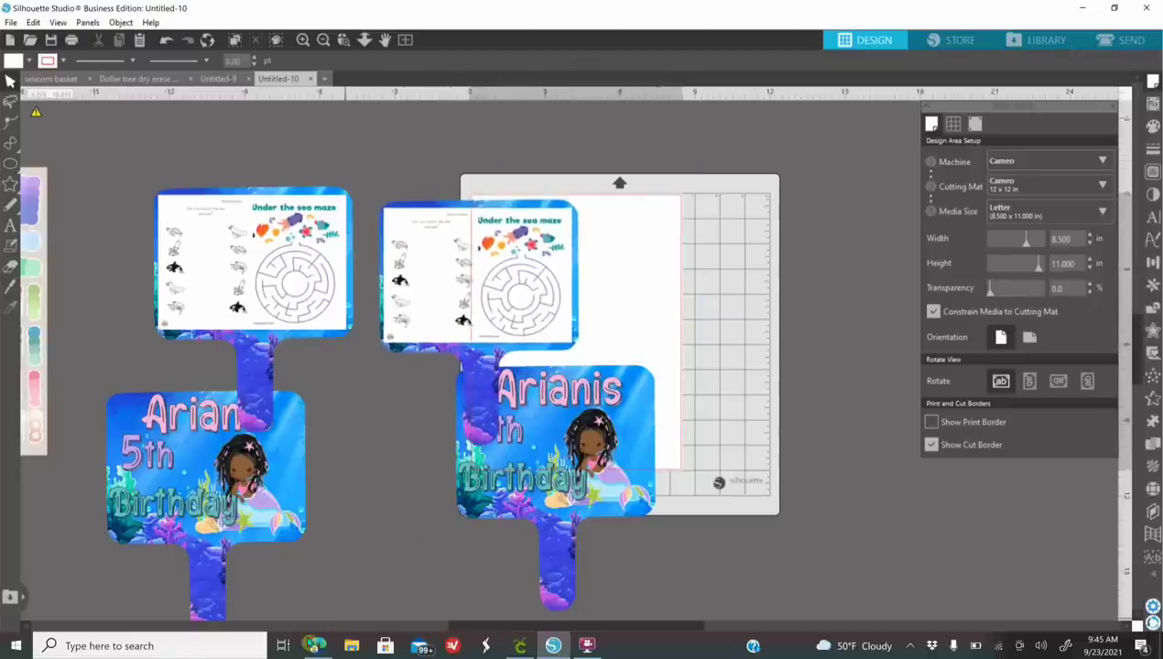
Switch to the browser and search Bing images for "wood background", browsing for a gray plank texture
{"action": "left_click", "coordinate": [317, 647]}
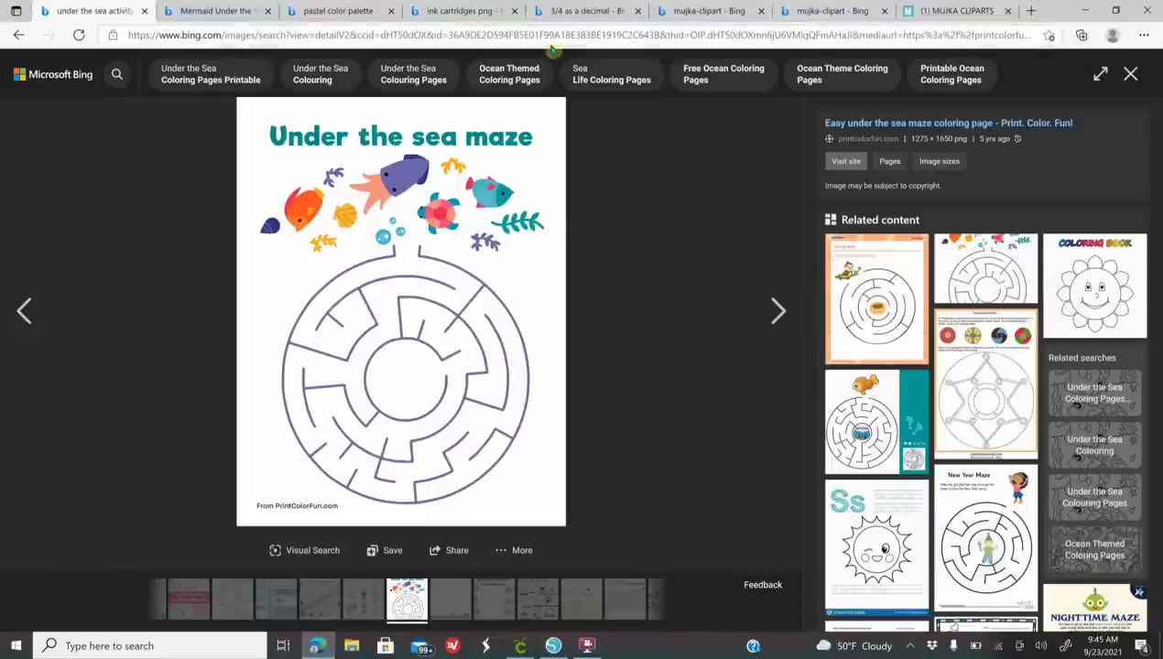
{"action": "left_click", "coordinate": [958, 11]}
{"action": "left_click", "coordinate": [400, 36]}
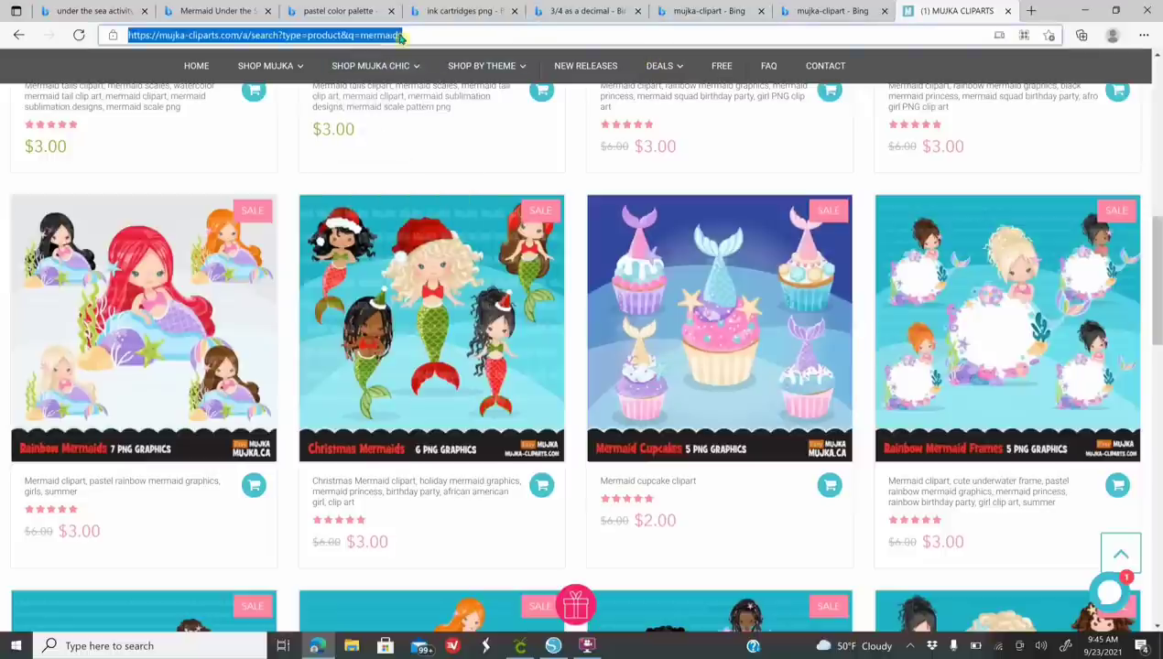
{"action": "type", "text": "wood"}
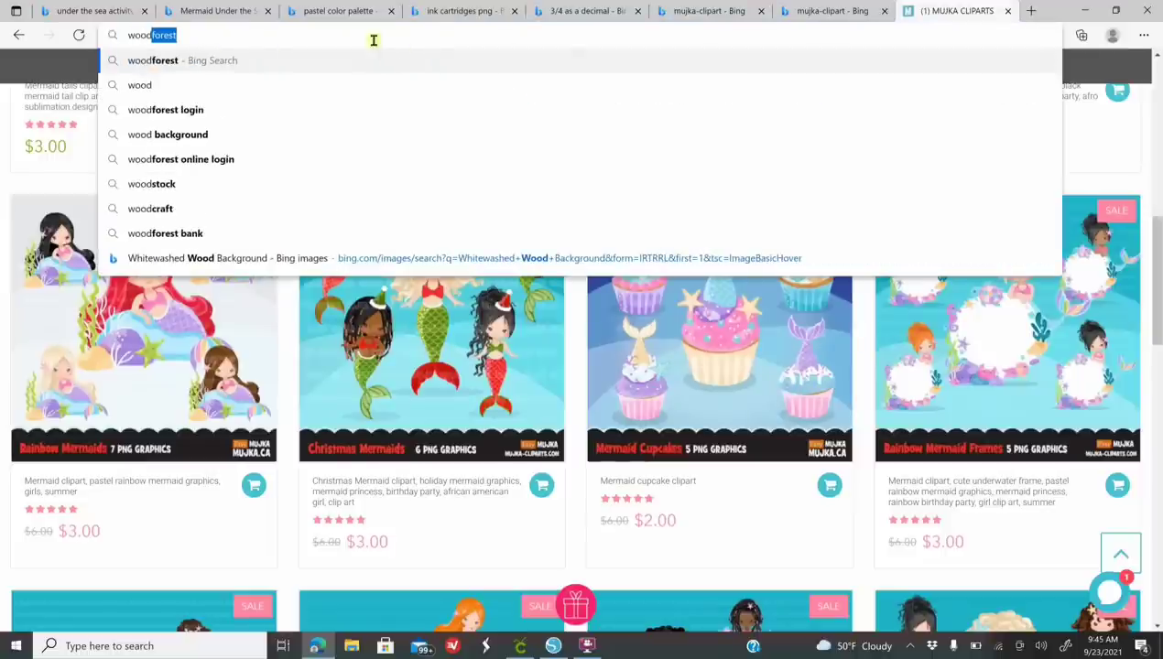
{"action": "left_click", "coordinate": [216, 136]}
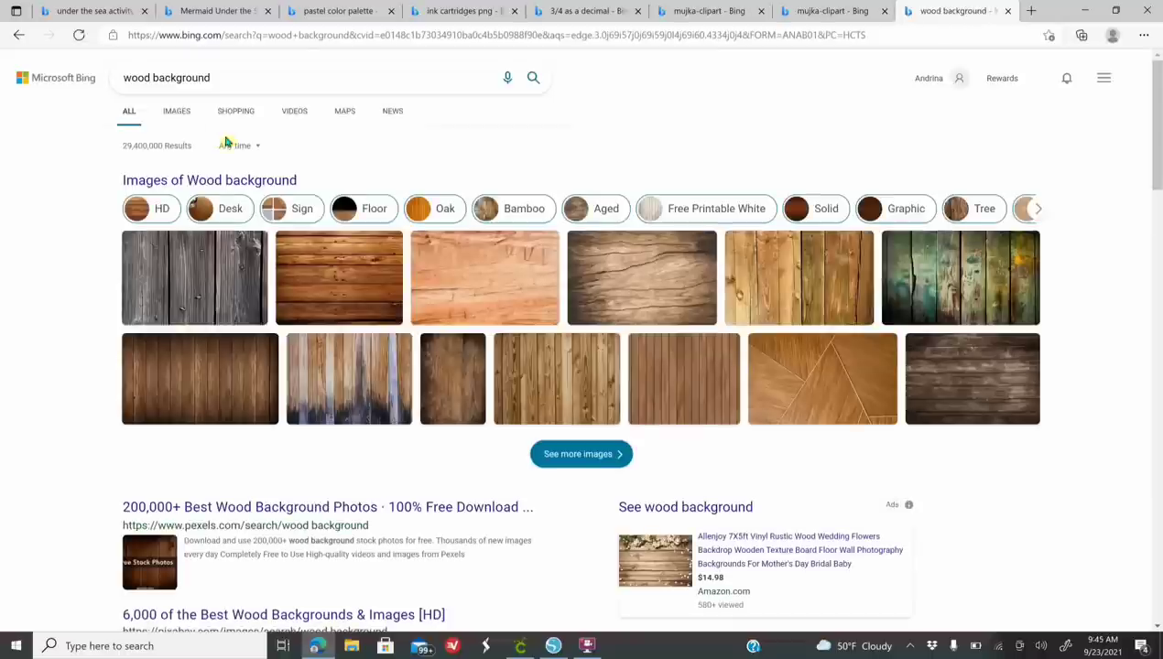
{"action": "left_click", "coordinate": [189, 114]}
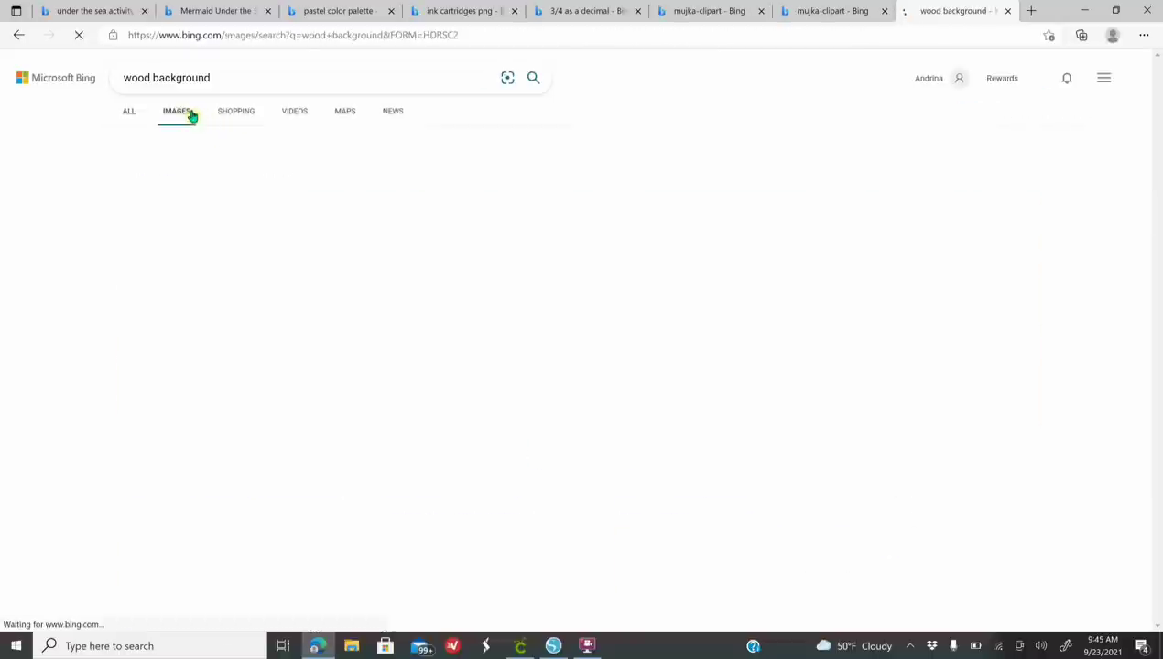
{"action": "scroll", "coordinate": [444, 485], "scroll_direction": "down", "scroll_amount": 2}
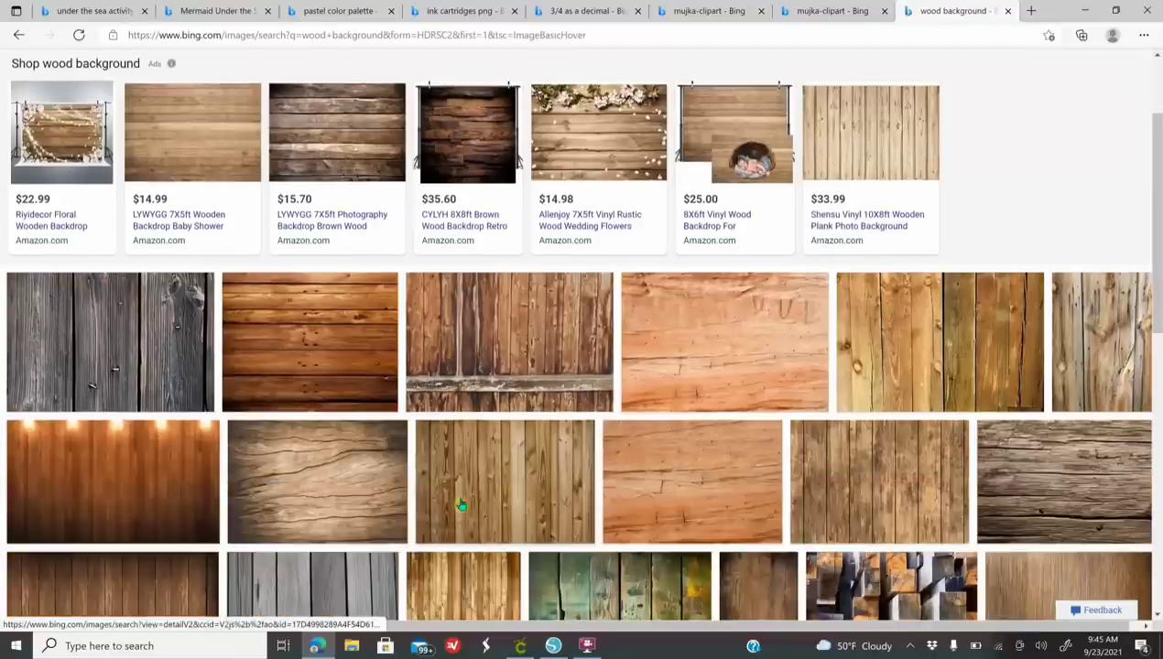
{"action": "scroll", "coordinate": [479, 519], "scroll_direction": "down", "scroll_amount": 4}
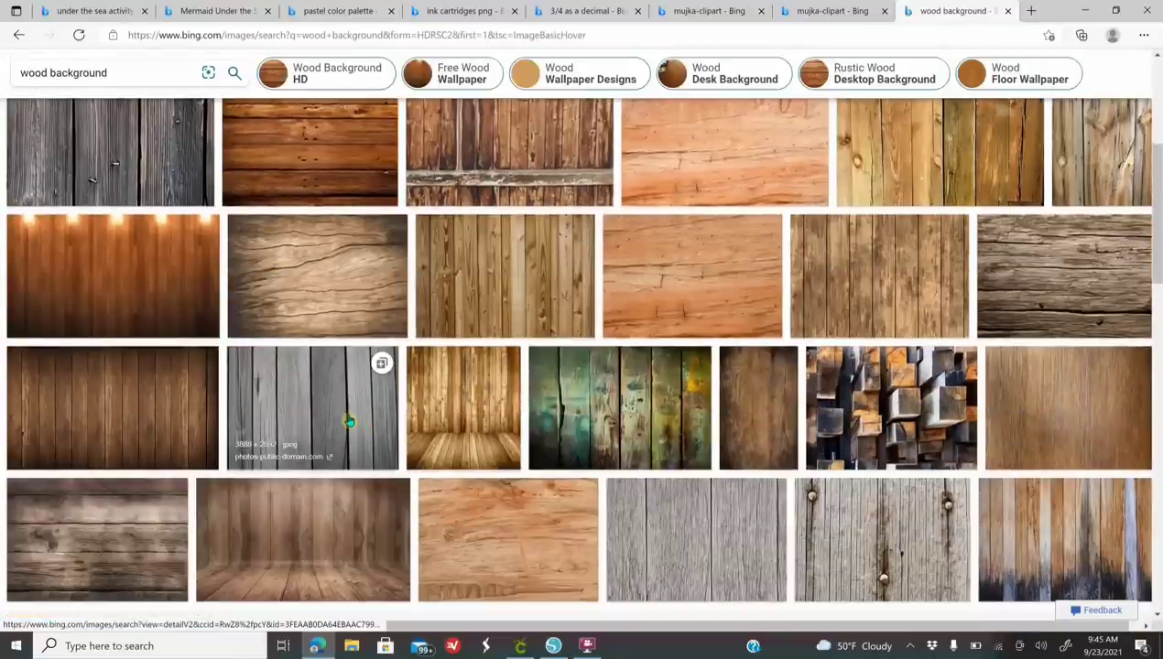
Copy the weathered gray wood planks image and paste it into the paddle design in Silhouette Studio
{"action": "left_click", "coordinate": [352, 421]}
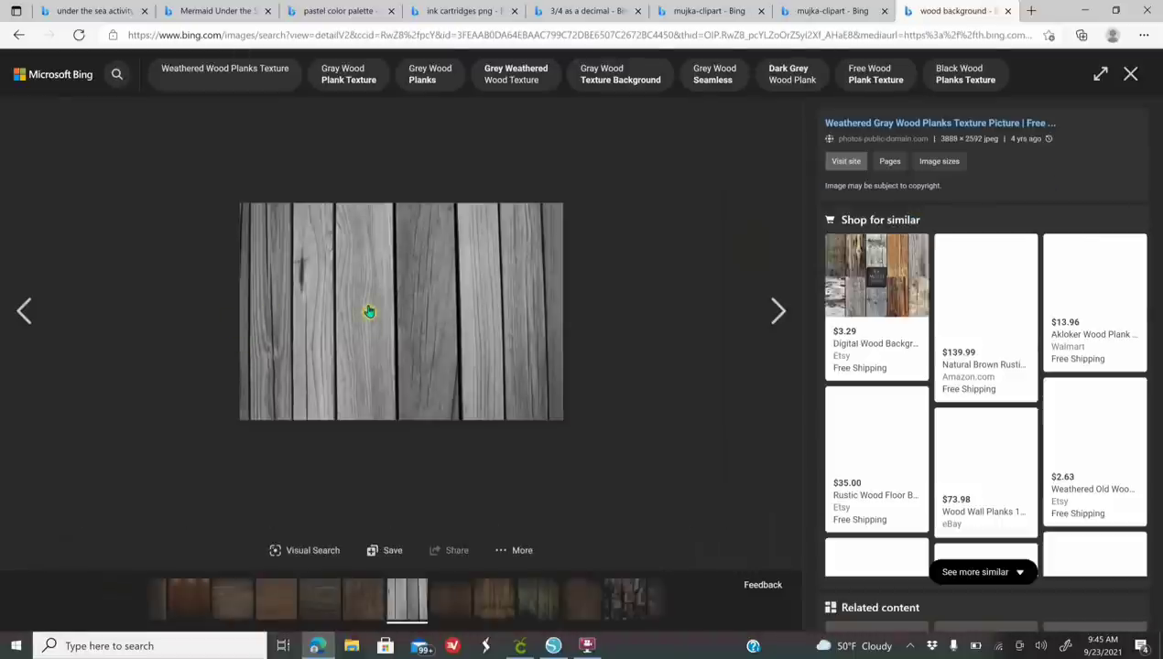
{"action": "right_click", "coordinate": [369, 311]}
{"action": "left_click", "coordinate": [425, 362]}
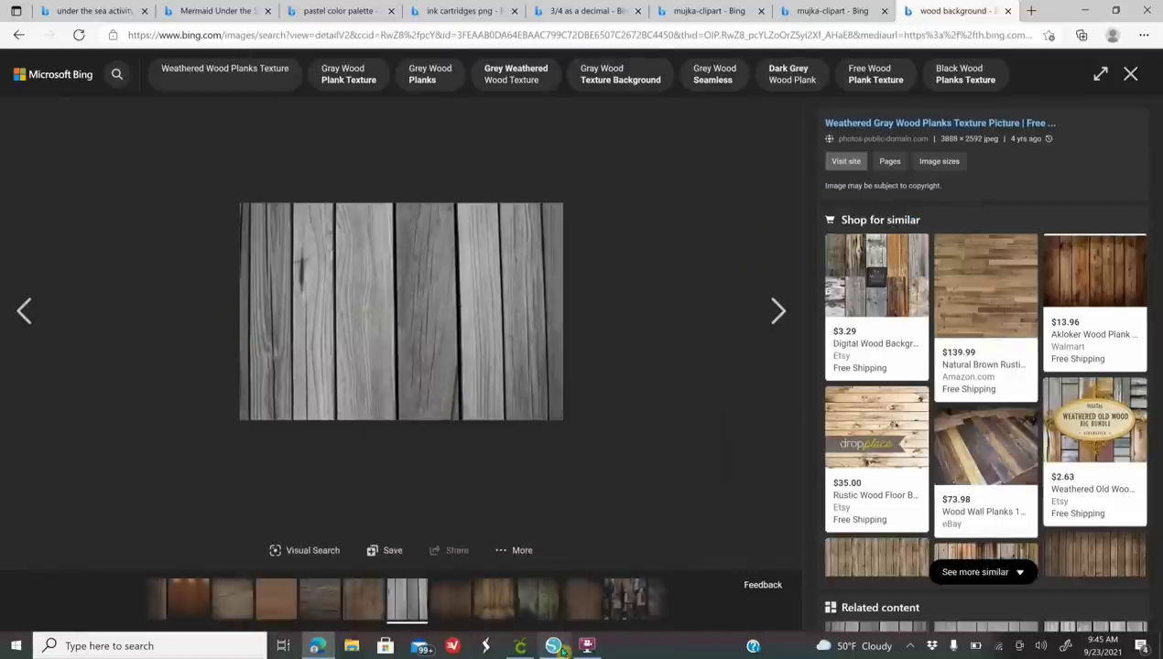
{"action": "left_click", "coordinate": [554, 646]}
{"action": "right_click", "coordinate": [639, 211]}
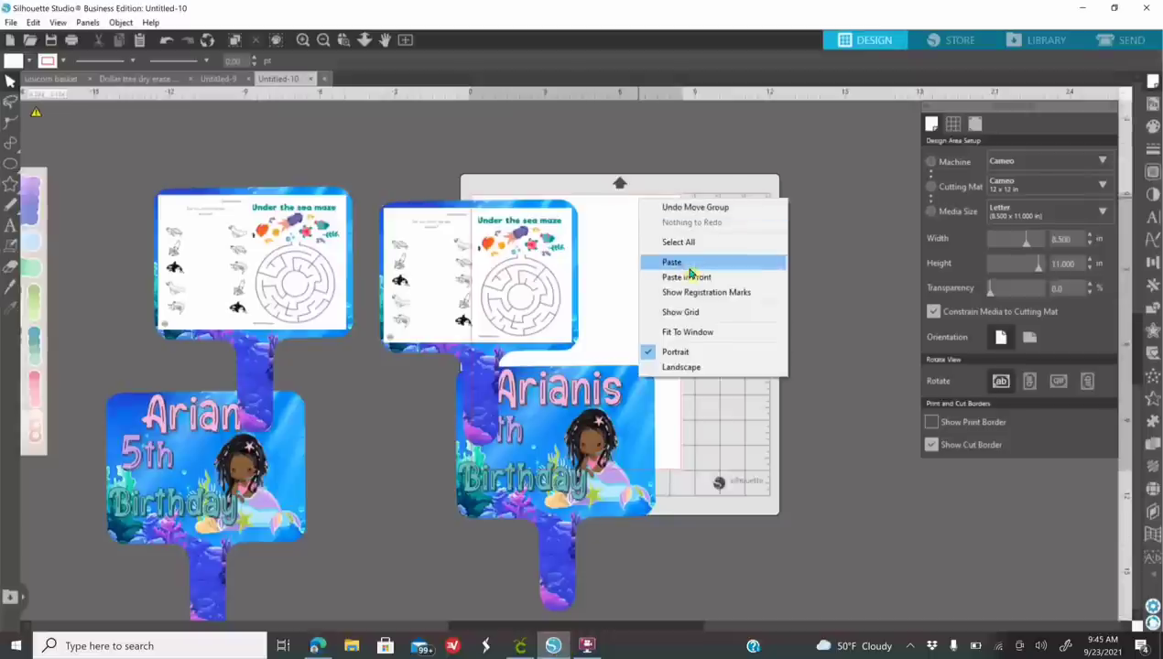
{"action": "left_click", "coordinate": [689, 267]}
Resize the wood plank image to 8.5 in wide by 11 in tall and send it behind the paddles
{"action": "left_click", "coordinate": [587, 358]}
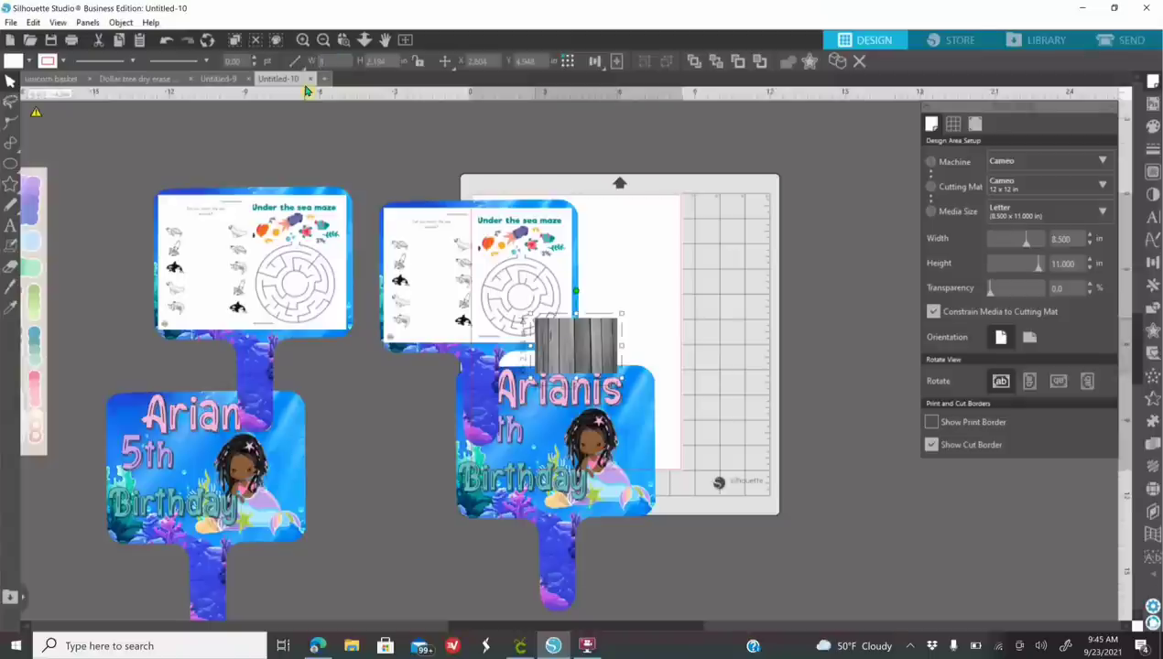
{"action": "left_click", "coordinate": [387, 61]}
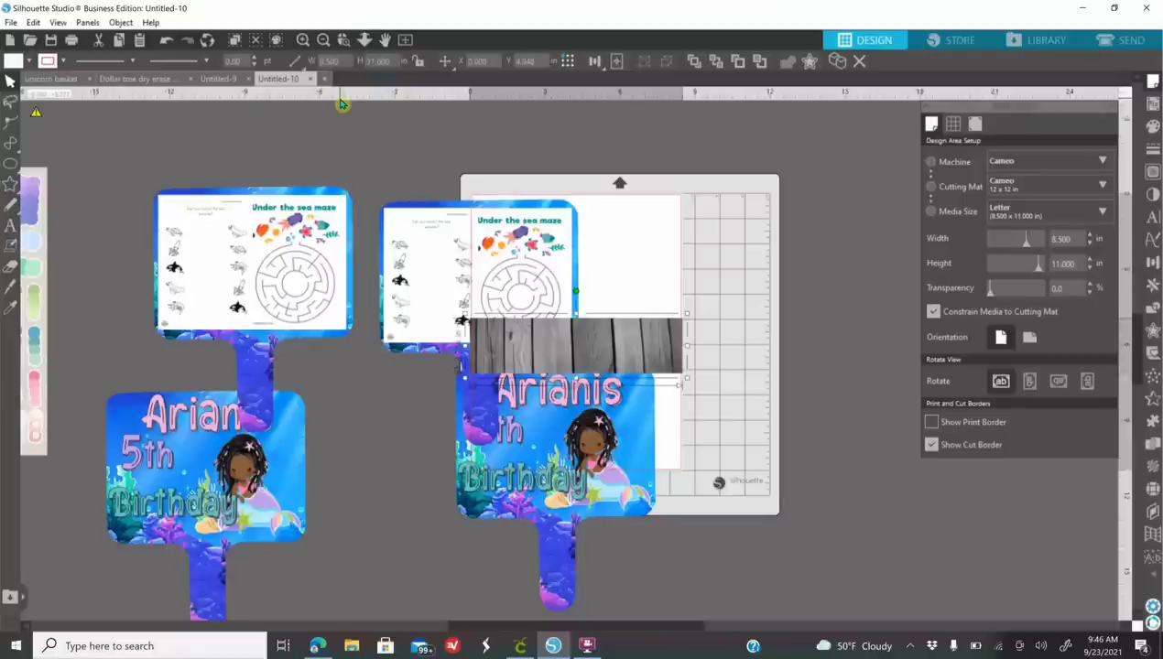
{"action": "right_click", "coordinate": [555, 357]}
{"action": "left_click", "coordinate": [646, 265]}
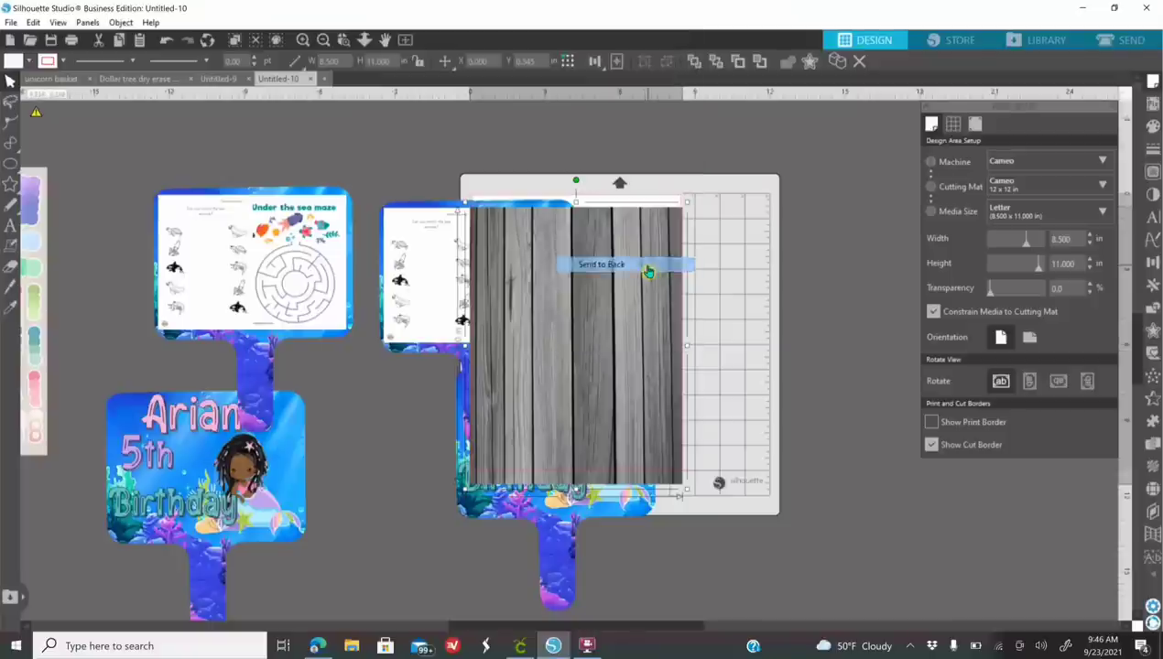
Center the wood plank background on the page
{"action": "left_click", "coordinate": [1154, 264]}
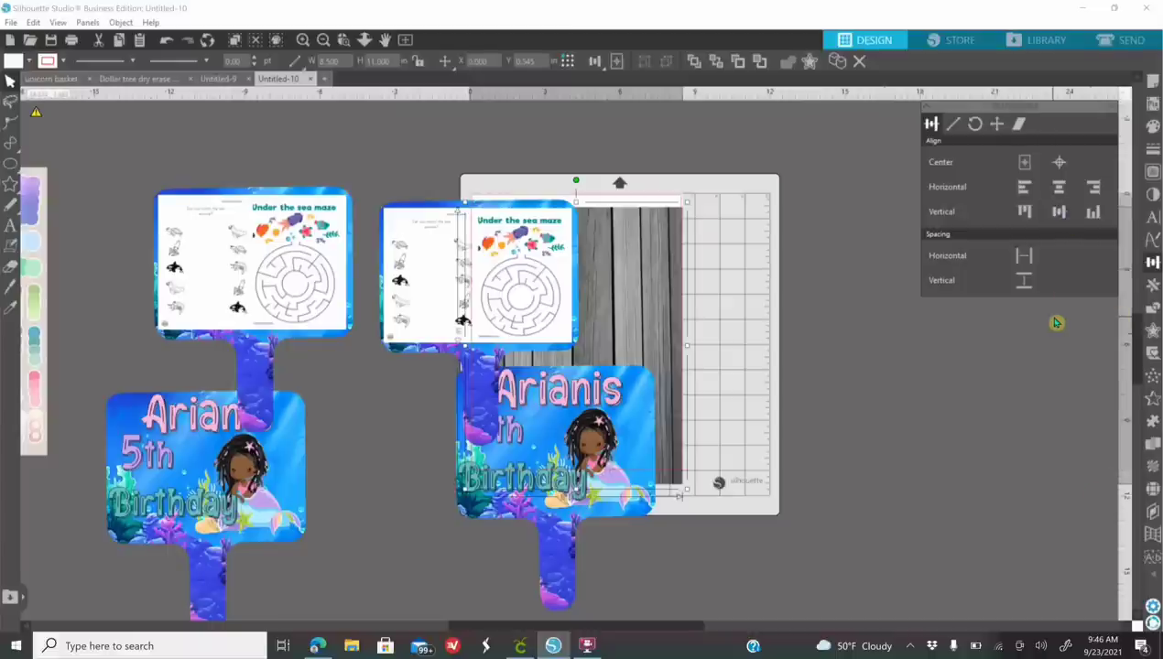
{"action": "left_click", "coordinate": [1060, 162]}
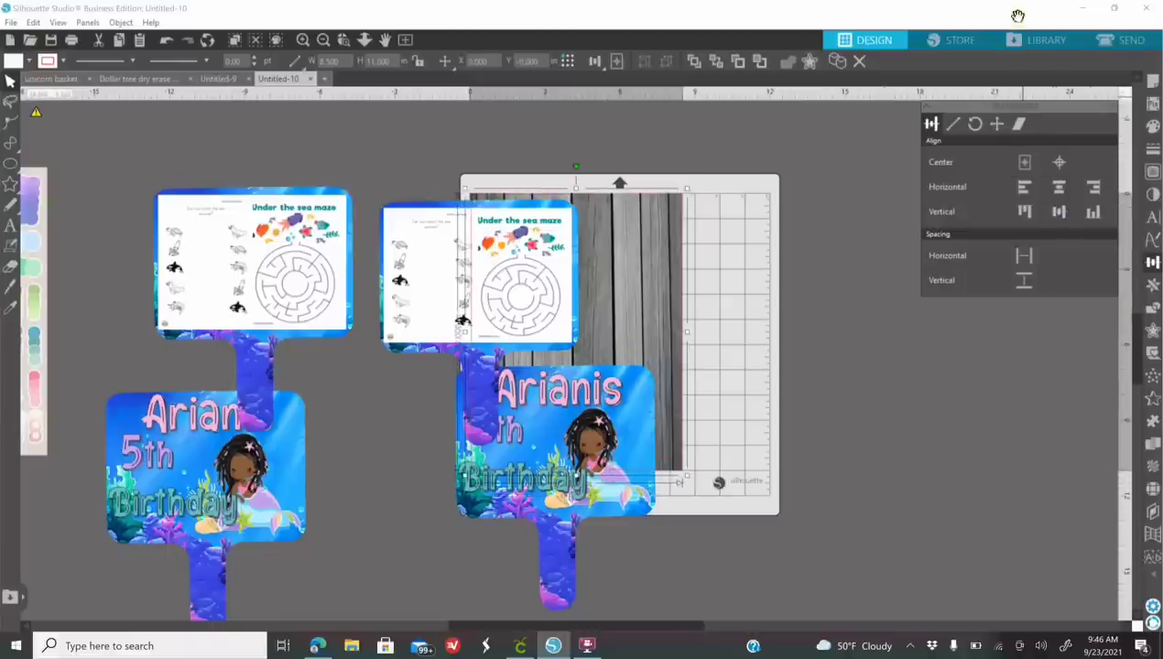
{"action": "left_click", "coordinate": [809, 373]}
Move the birthday and activity paddle copies side by side across the upper part of the wood background
{"action": "left_click", "coordinate": [324, 41]}
{"action": "left_click", "coordinate": [304, 40]}
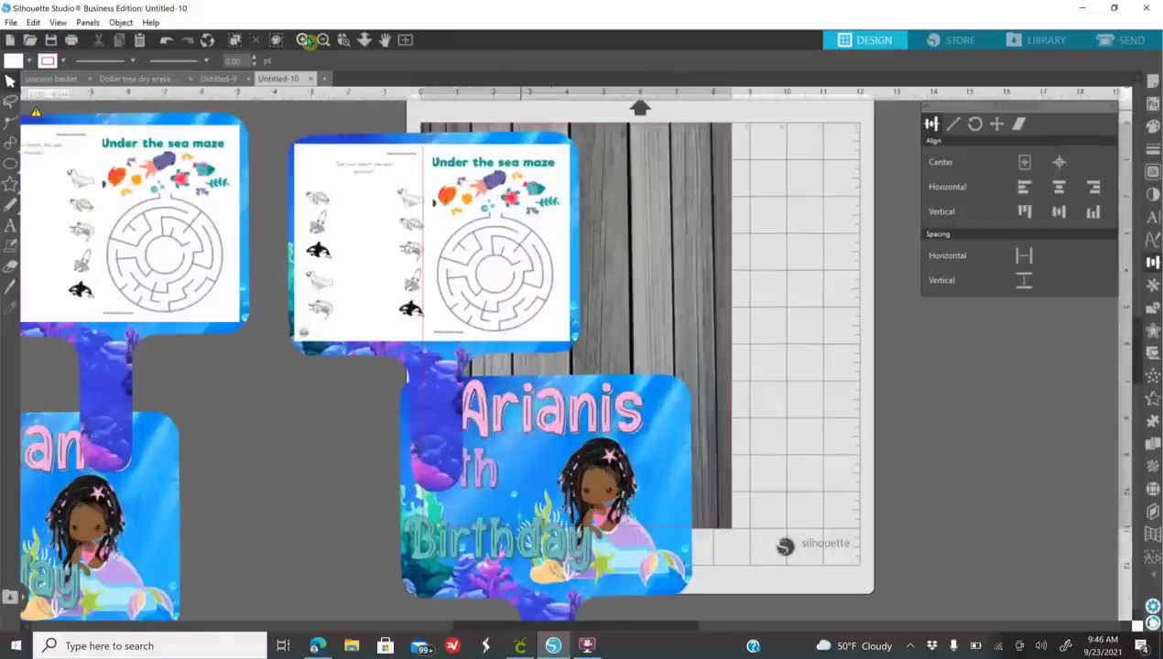
{"action": "left_click_drag", "start_coordinate": [280, 329], "coordinate": [886, 367]}
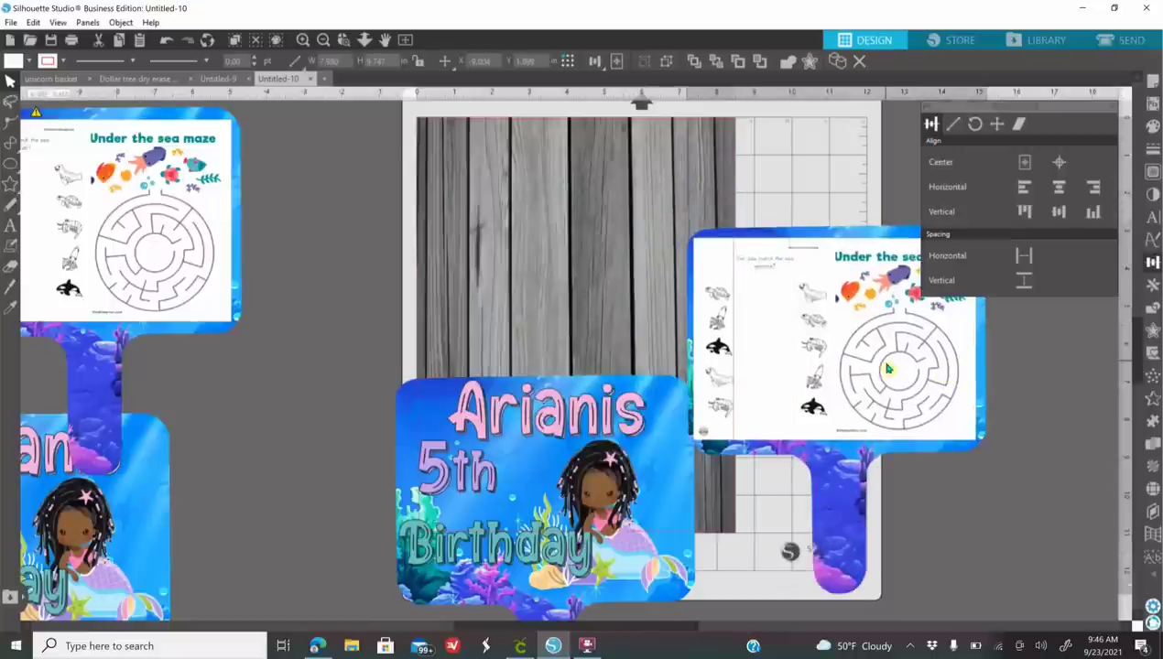
{"action": "left_click_drag", "start_coordinate": [653, 512], "coordinate": [291, 265]}
{"action": "left_click_drag", "start_coordinate": [809, 375], "coordinate": [539, 309]}
{"action": "left_click_drag", "start_coordinate": [311, 311], "coordinate": [458, 357]}
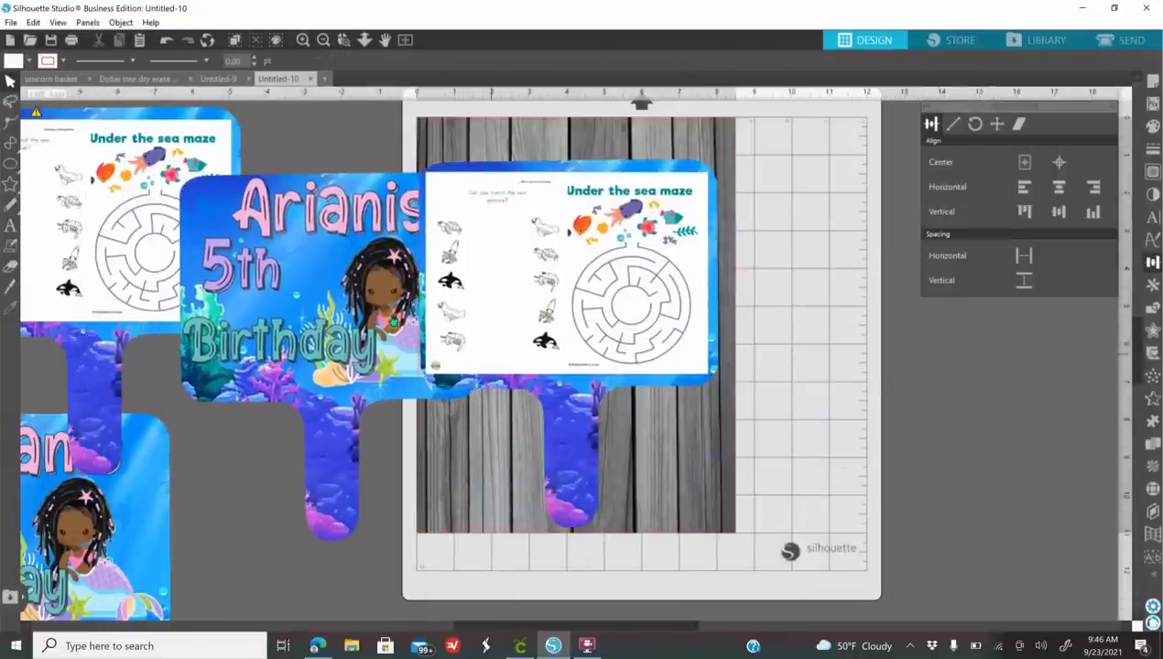
Scale both paddle copies down together to about 5.67 in wide each and place them side by side over the wood background
{"action": "left_click", "coordinate": [385, 322]}
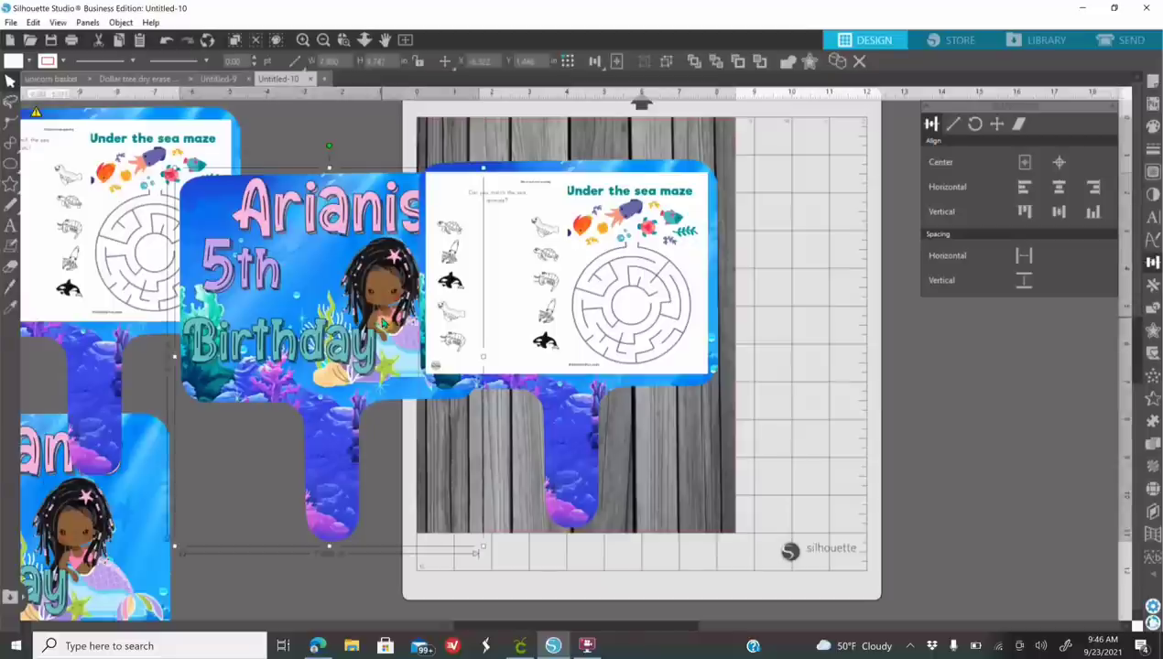
{"action": "left_click", "coordinate": [621, 308], "text": "shift"}
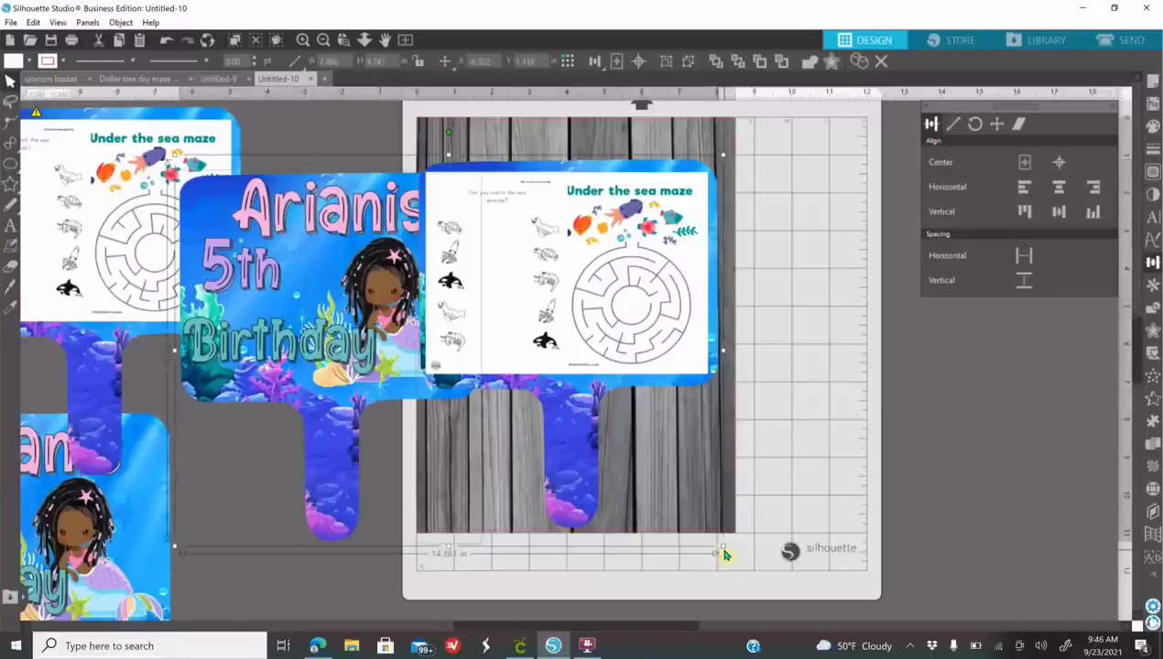
{"action": "left_click_drag", "start_coordinate": [723, 546], "coordinate": [579, 431]}
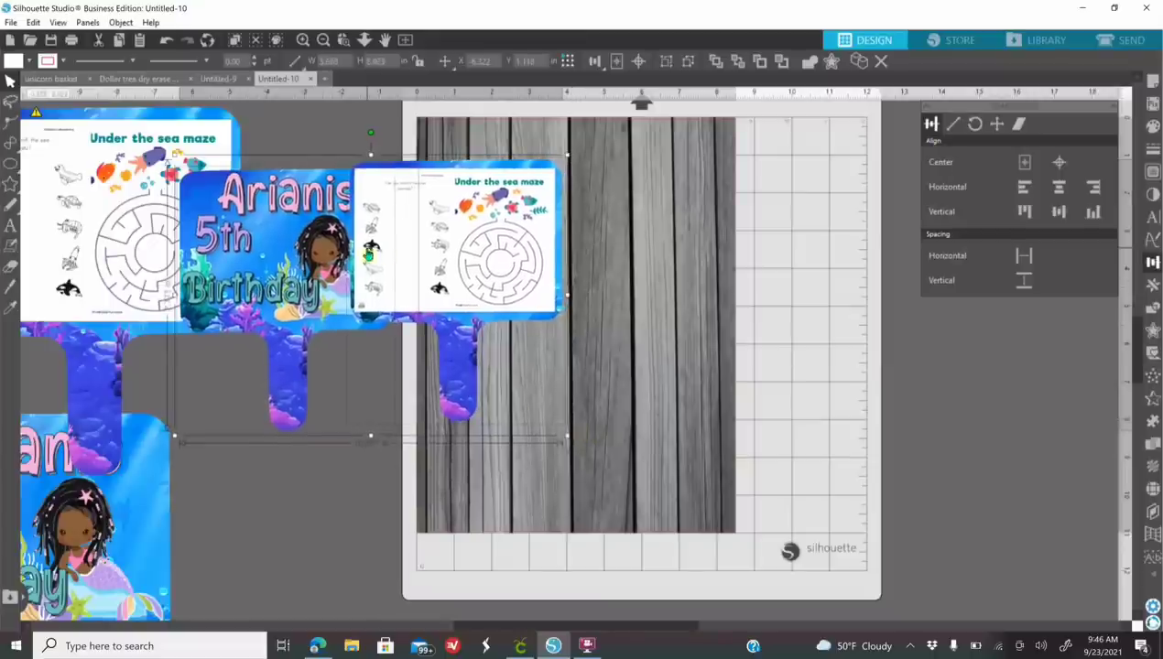
{"action": "left_click_drag", "start_coordinate": [367, 258], "coordinate": [623, 305]}
{"action": "left_click_drag", "start_coordinate": [714, 302], "coordinate": [758, 366]}
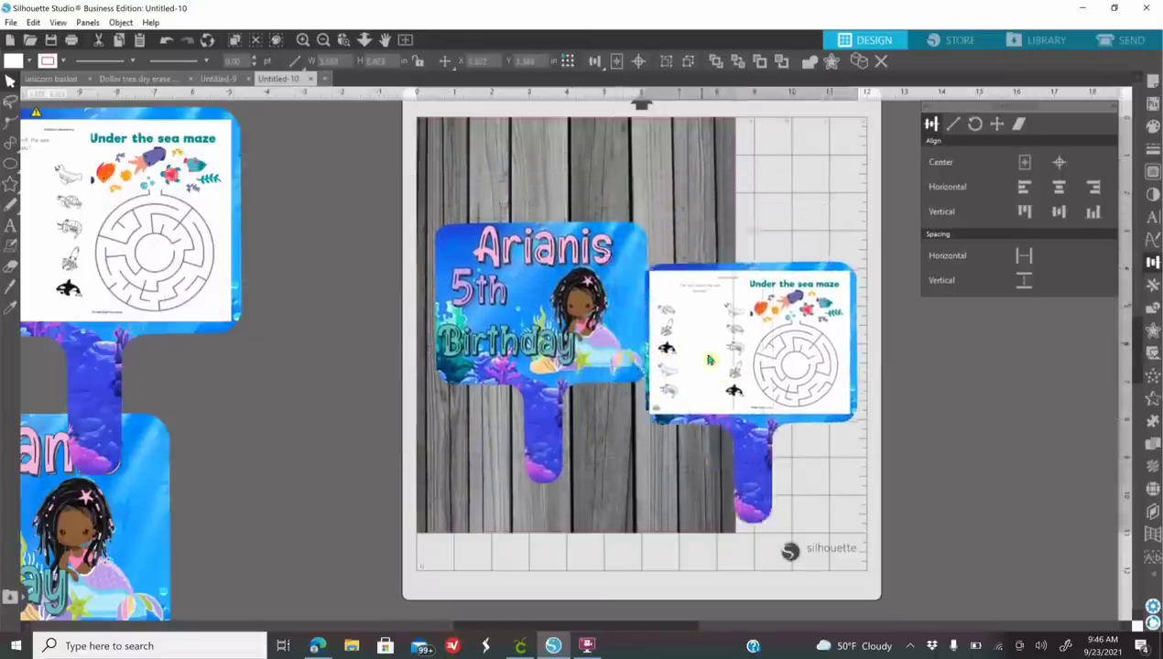
Bring the birthday paddle and then the activity paddle to the front, placing the activity paddle against the birthday paddle's right edge
{"action": "left_click", "coordinate": [542, 254]}
{"action": "right_click", "coordinate": [542, 254]}
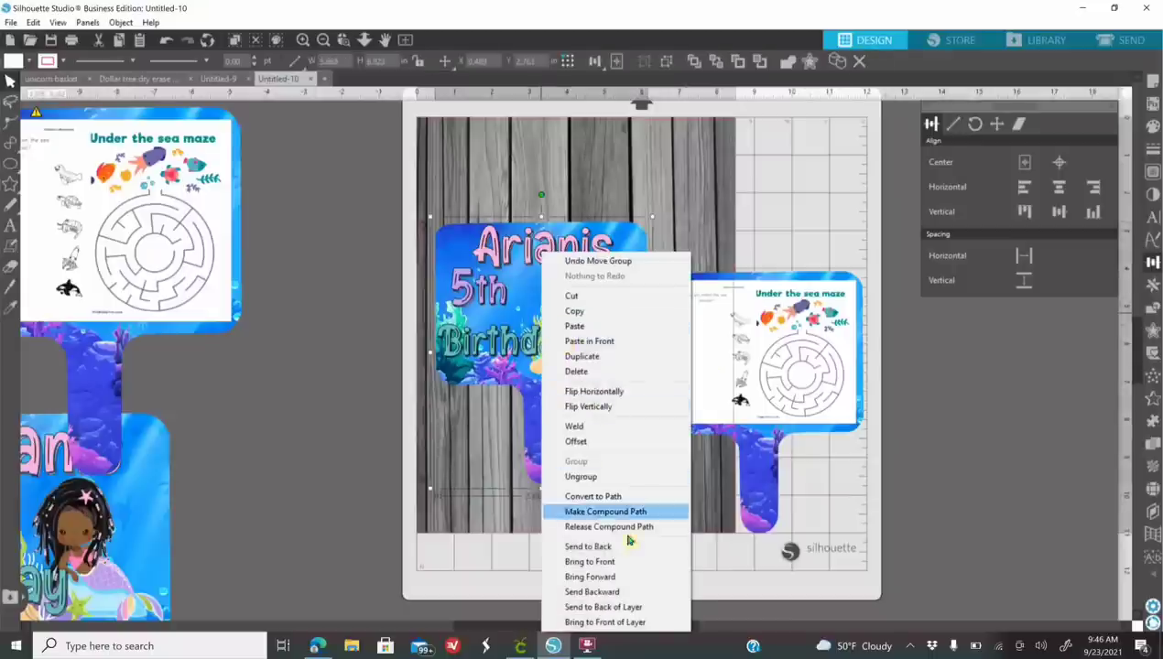
{"action": "left_click", "coordinate": [613, 561]}
{"action": "left_click_drag", "start_coordinate": [784, 415], "coordinate": [757, 394]}
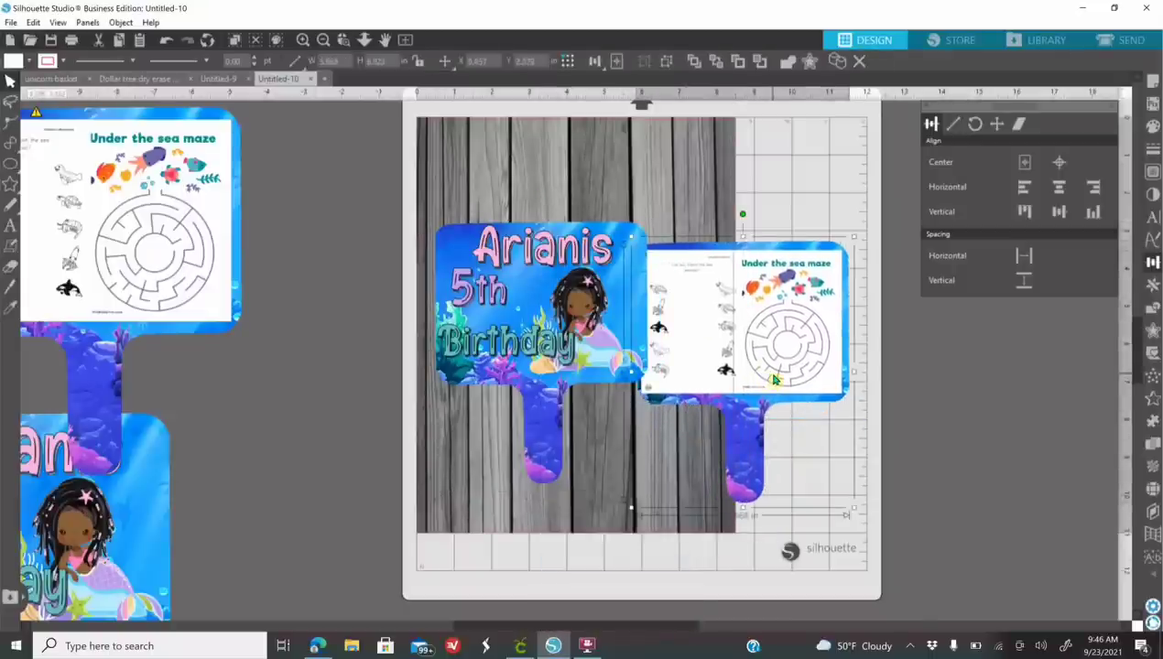
{"action": "right_click", "coordinate": [771, 386]}
{"action": "left_click", "coordinate": [847, 563]}
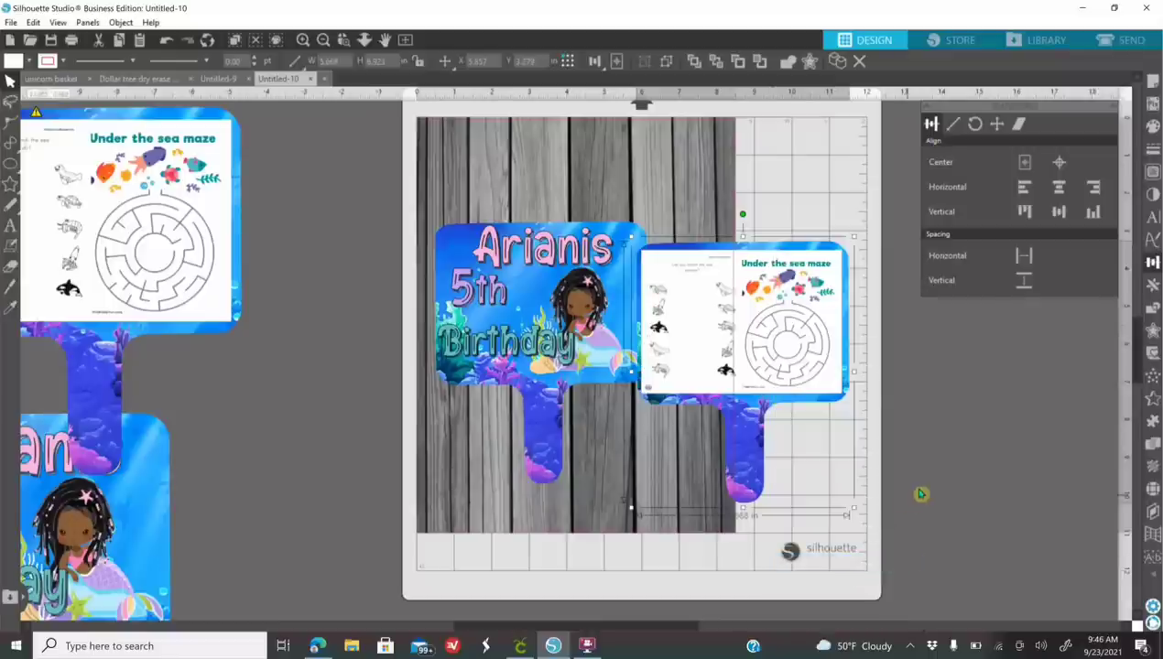
Tilt the birthday paddle slightly counterclockwise and overlap its right side with the activity paddle
{"action": "left_click_drag", "start_coordinate": [492, 302], "coordinate": [490, 320]}
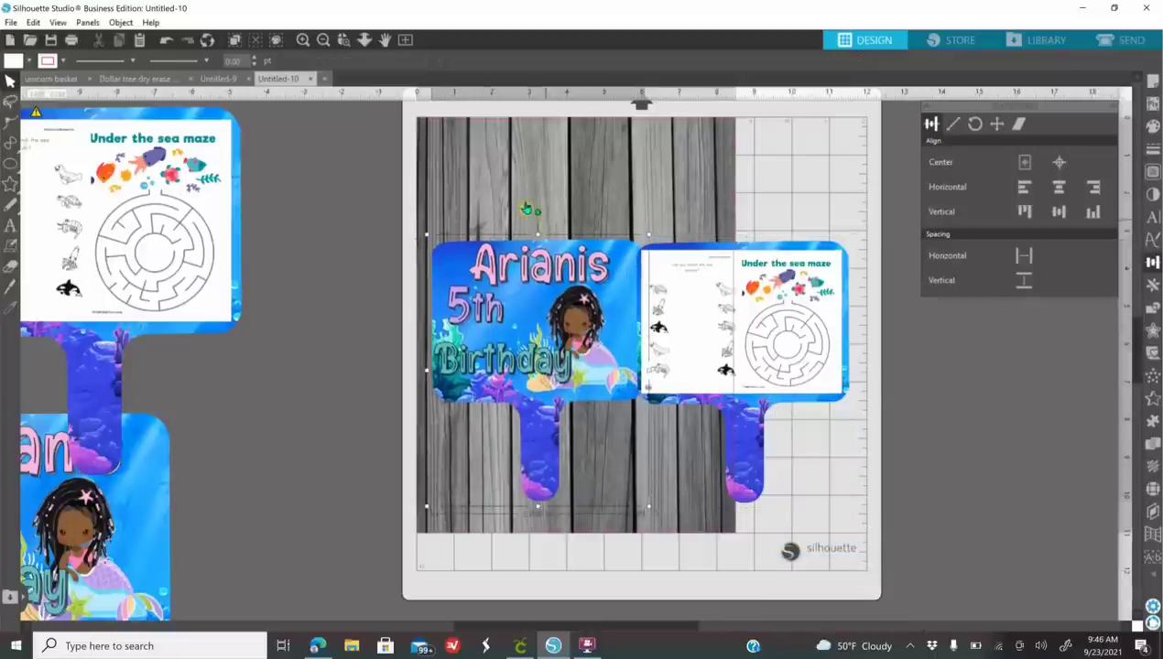
{"action": "left_click_drag", "start_coordinate": [540, 216], "coordinate": [506, 217]}
{"action": "left_click_drag", "start_coordinate": [501, 302], "coordinate": [513, 306]}
{"action": "left_click_drag", "start_coordinate": [738, 341], "coordinate": [649, 366]}
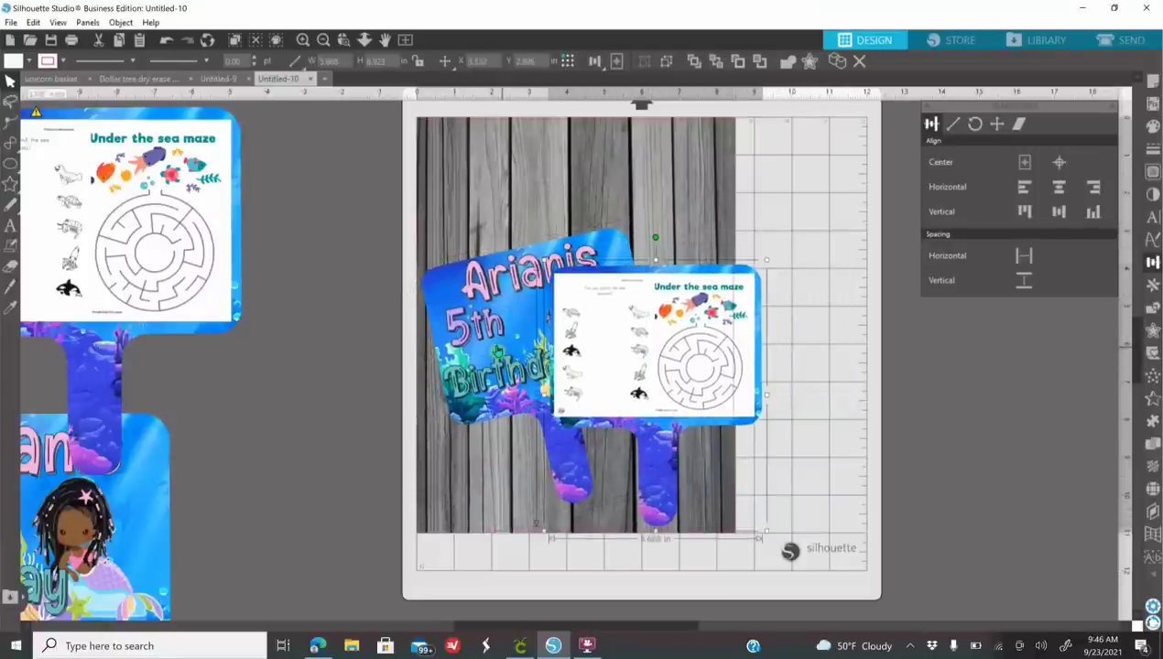
Shrink both paddles together to fit the wood background, placing the activity paddle lower and the tilted birthday paddle higher
{"action": "left_click", "coordinate": [502, 332], "text": "shift"}
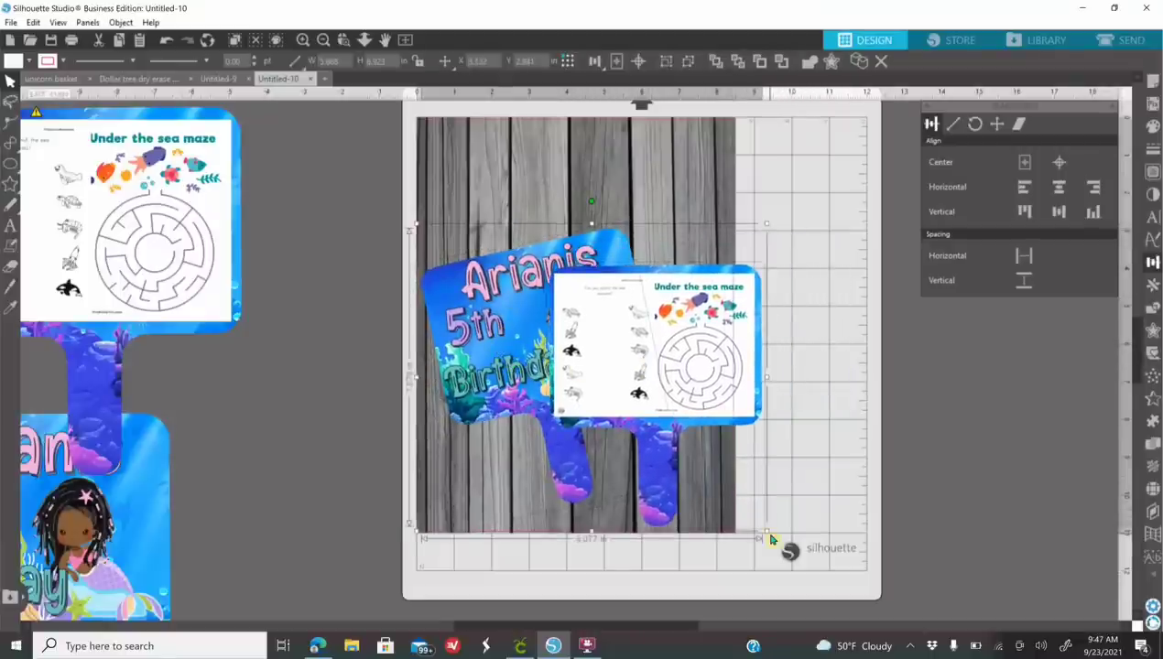
{"action": "left_click_drag", "start_coordinate": [765, 533], "coordinate": [722, 504]}
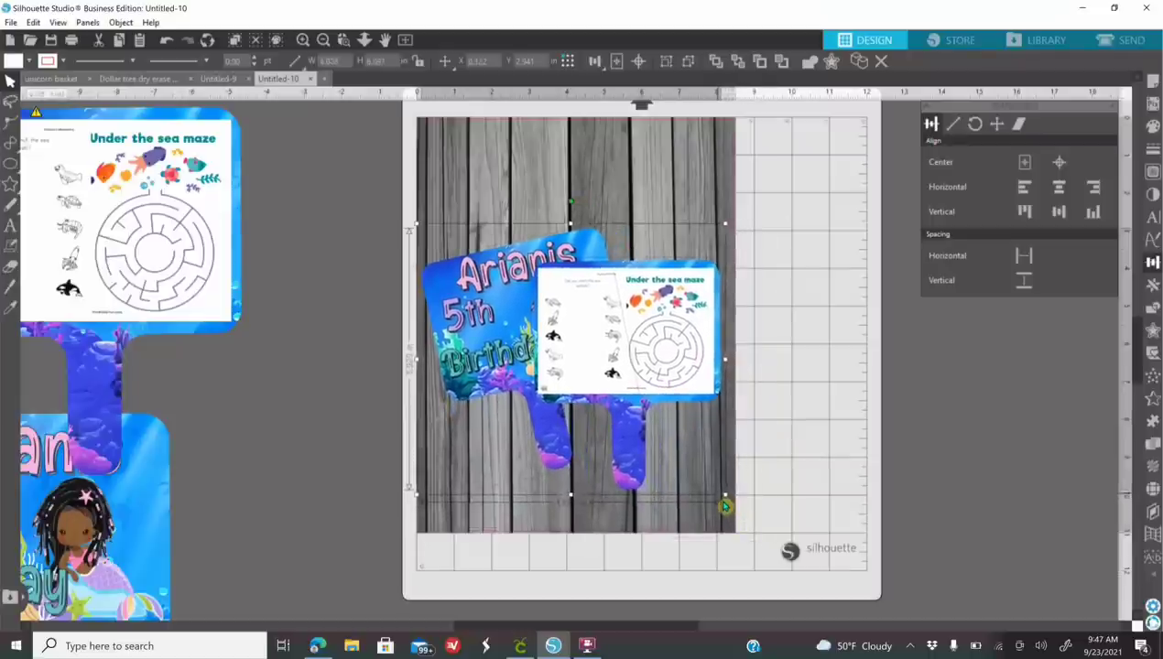
{"action": "left_click", "coordinate": [820, 433]}
{"action": "left_click_drag", "start_coordinate": [626, 325], "coordinate": [641, 361]}
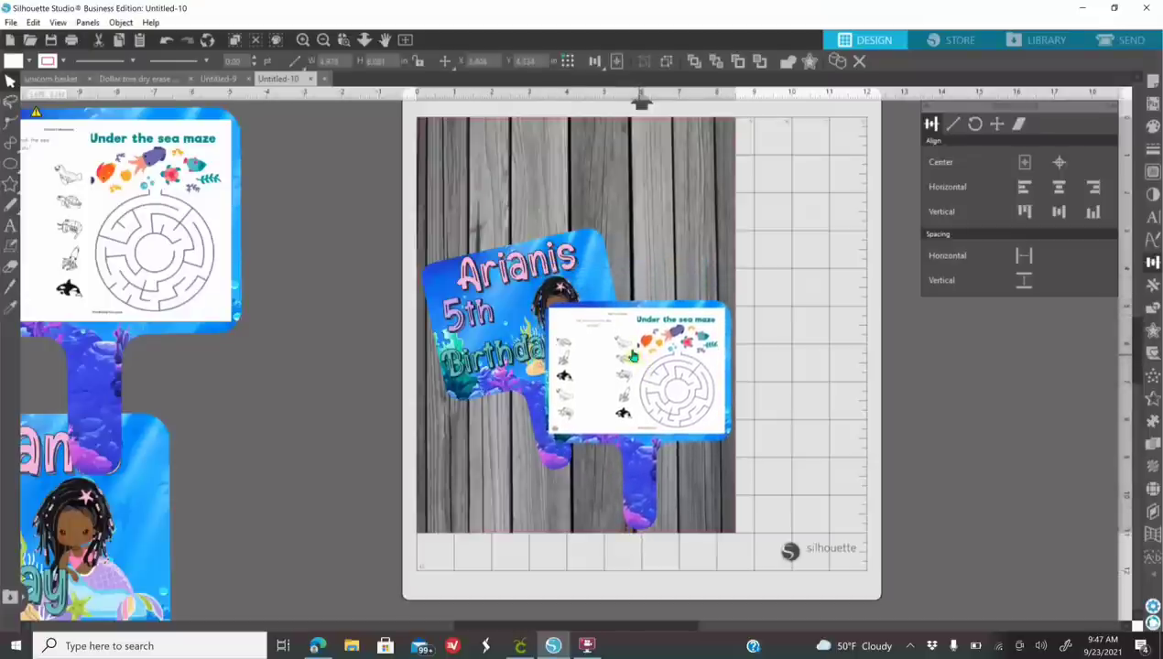
{"action": "left_click_drag", "start_coordinate": [517, 271], "coordinate": [518, 227]}
{"action": "left_click", "coordinate": [738, 369]}
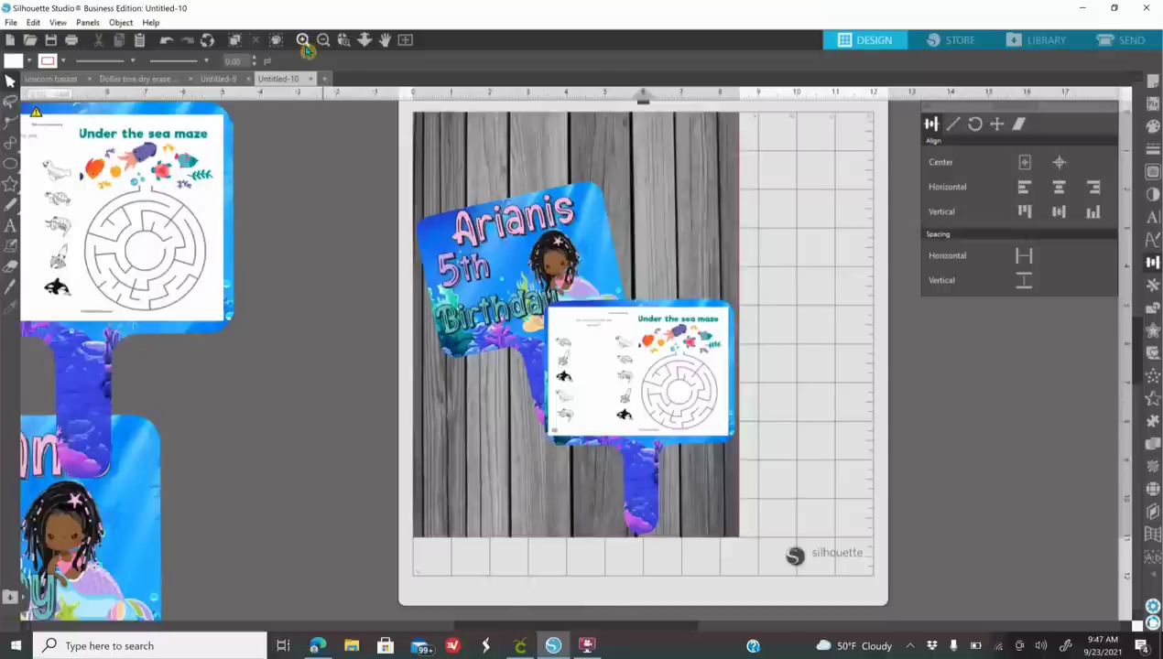
Draw a rectangle about 4 in wide by 0.76 in tall in the wood background's upper-left corner and fill it light pink
{"action": "scroll", "coordinate": [355, 293], "scroll_direction": "up", "scroll_amount": 3}
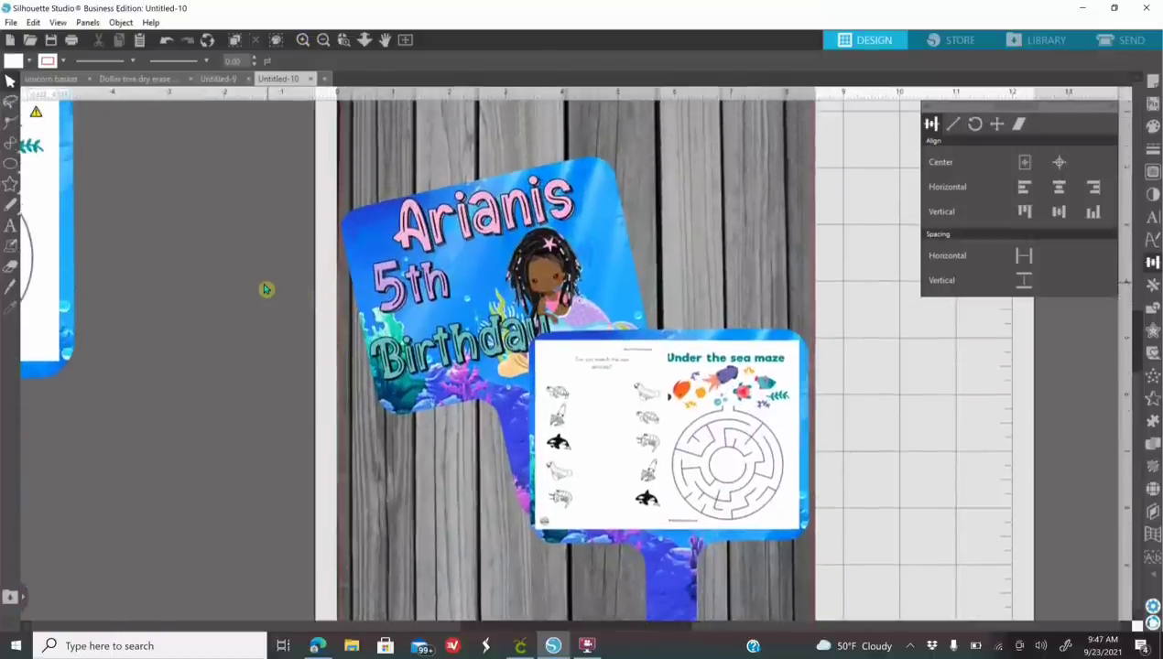
{"action": "scroll", "coordinate": [266, 290], "scroll_direction": "up", "scroll_amount": 2}
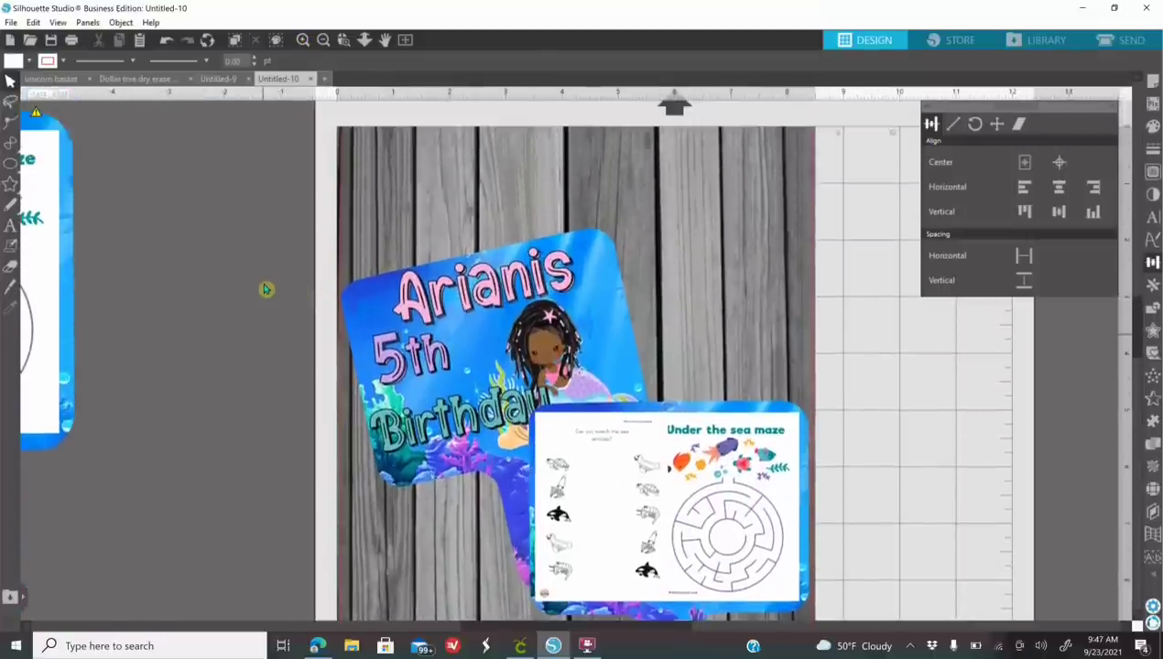
{"action": "left_click", "coordinate": [31, 168]}
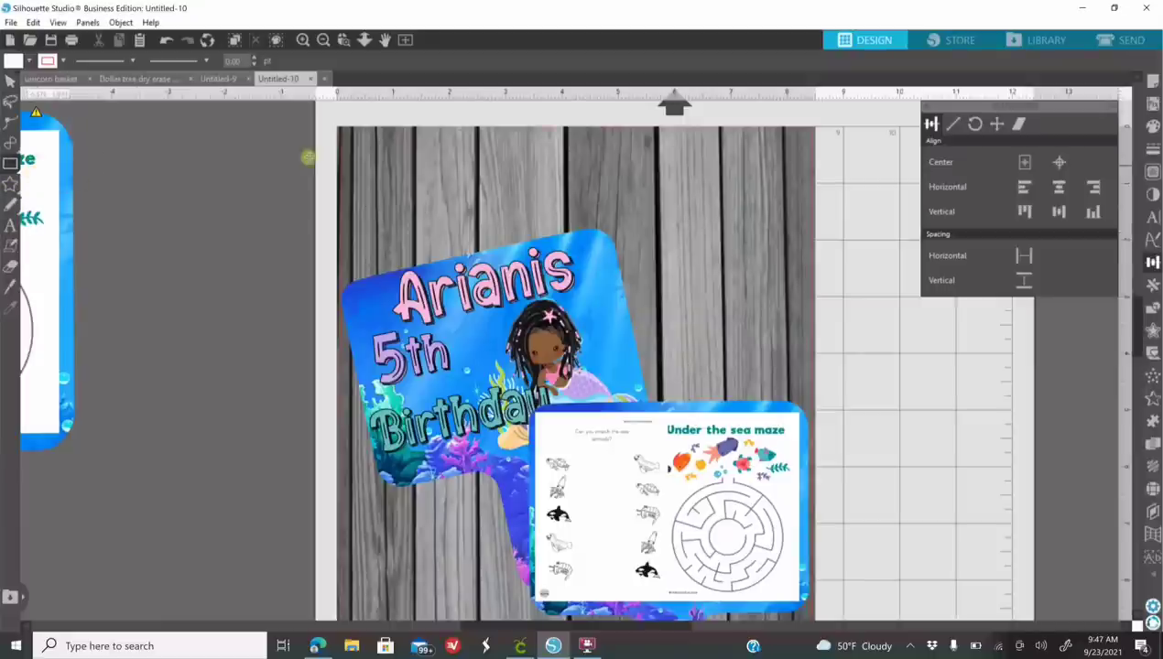
{"action": "left_click_drag", "start_coordinate": [344, 145], "coordinate": [569, 180]}
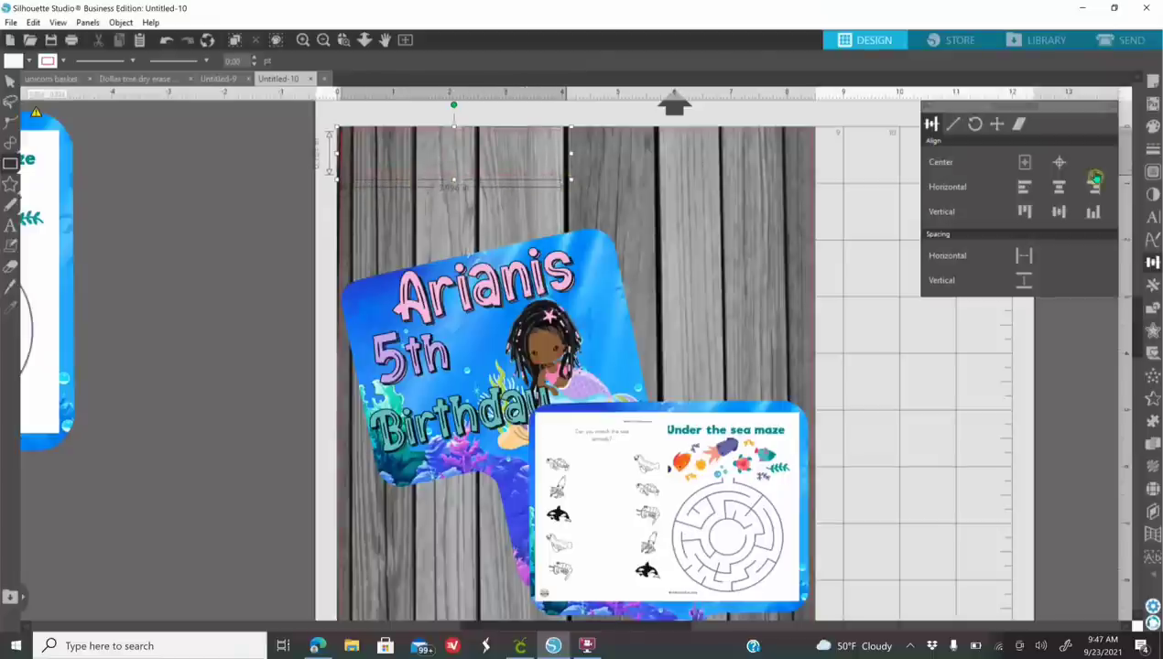
{"action": "left_click", "coordinate": [1153, 129]}
{"action": "left_click", "coordinate": [968, 157]}
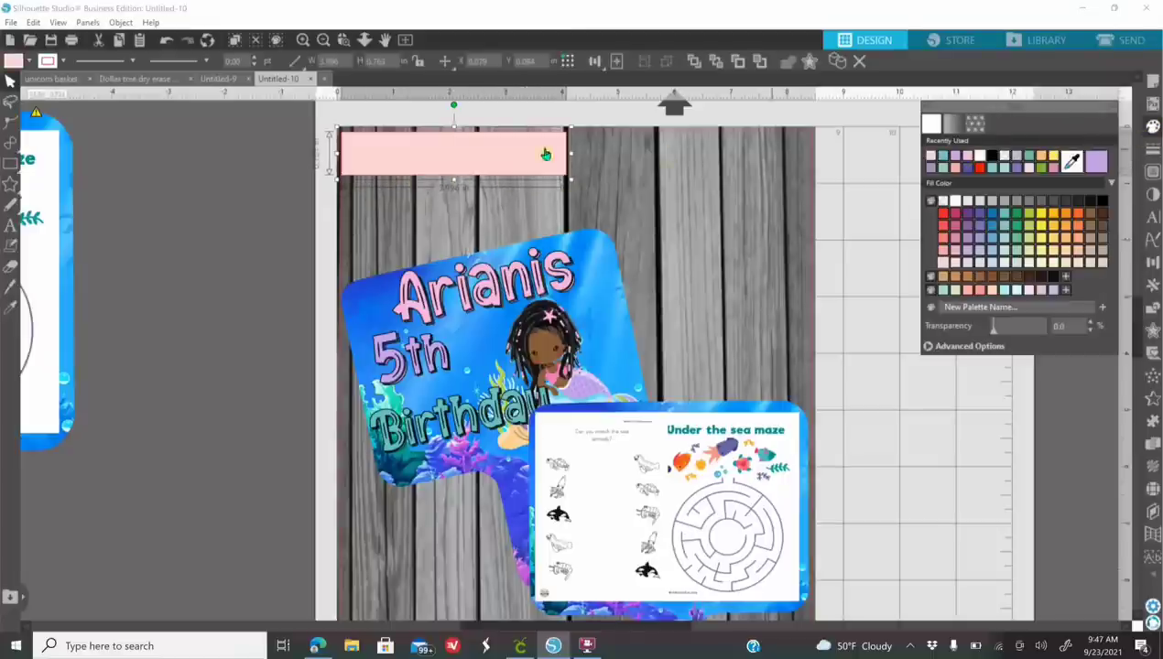
{"action": "left_click", "coordinate": [278, 207]}
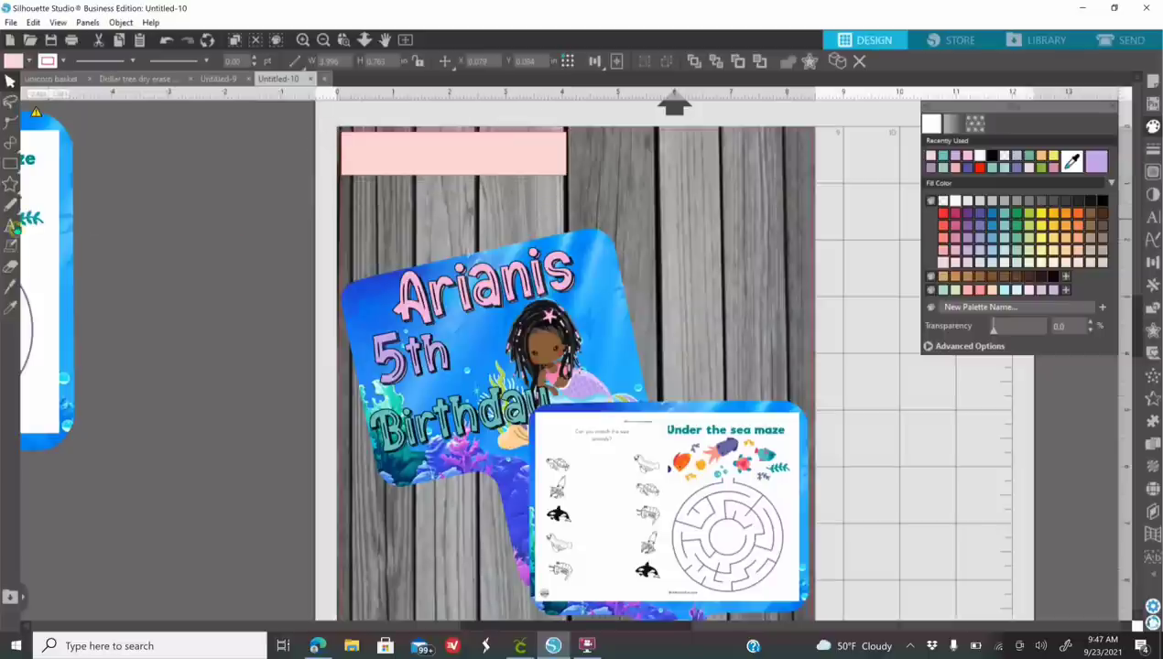
Add the title "Custom Dry Erase Paddles" in 72 pt Bubble Love and widen its text box to fit one line
{"action": "left_click", "coordinate": [10, 225]}
{"action": "left_click", "coordinate": [1152, 217]}
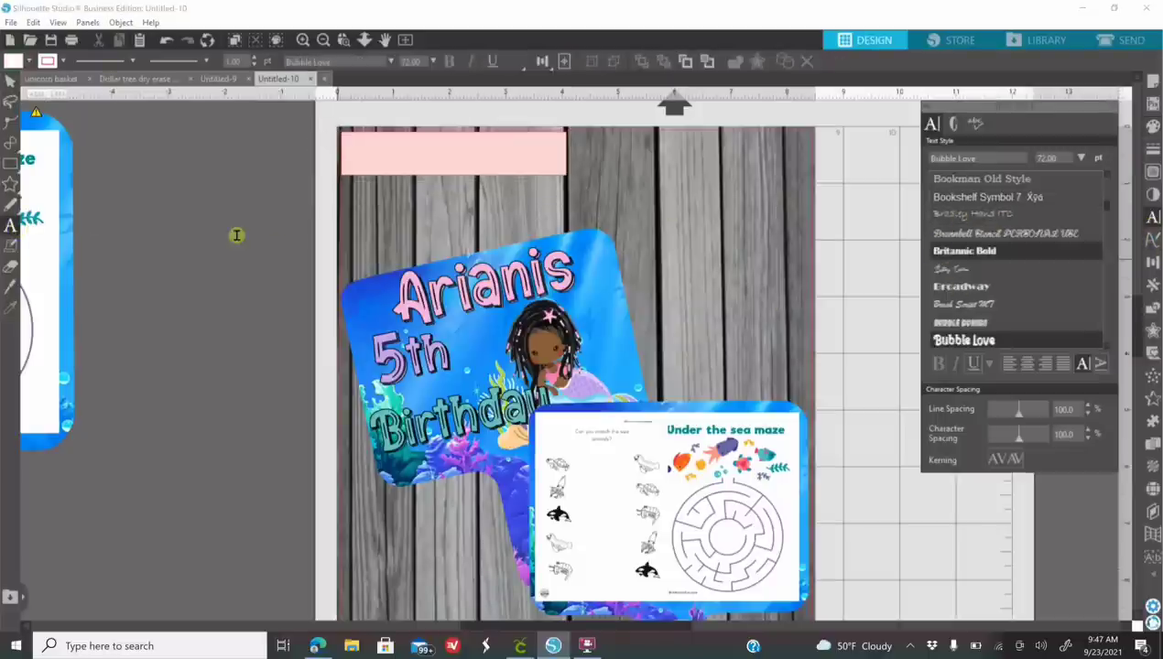
{"action": "left_click", "coordinate": [223, 229]}
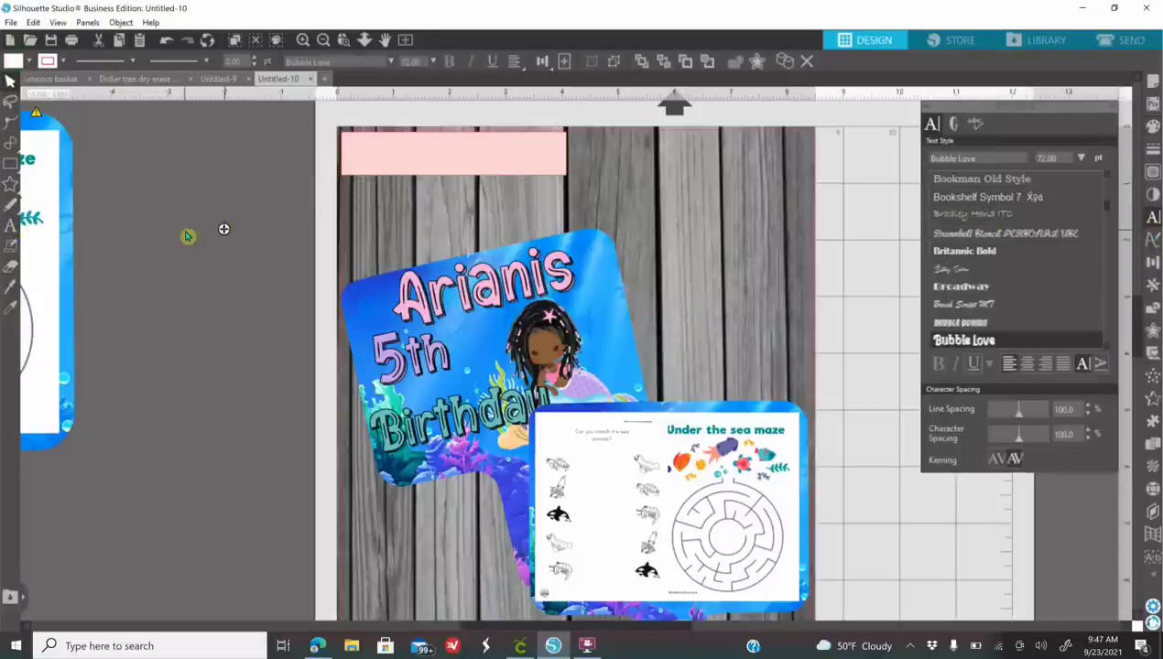
{"action": "type", "text": "Dollar Tree Dry Erase Board"}
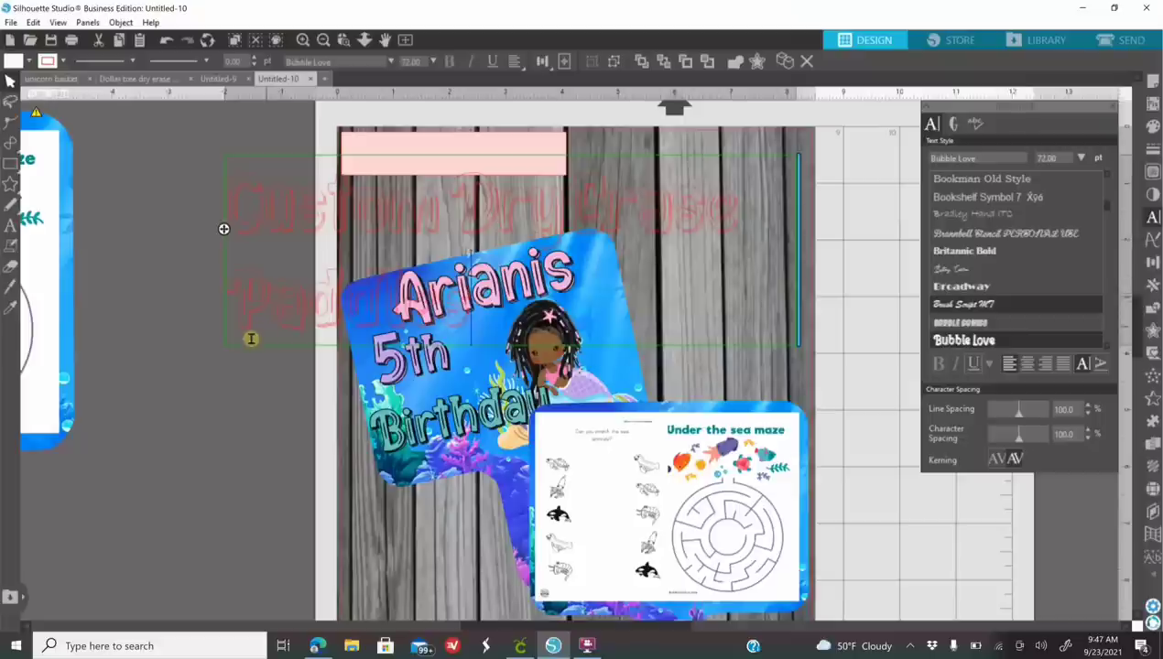
{"action": "left_click_drag", "start_coordinate": [798, 297], "coordinate": [1020, 282]}
{"action": "left_click", "coordinate": [224, 389]}
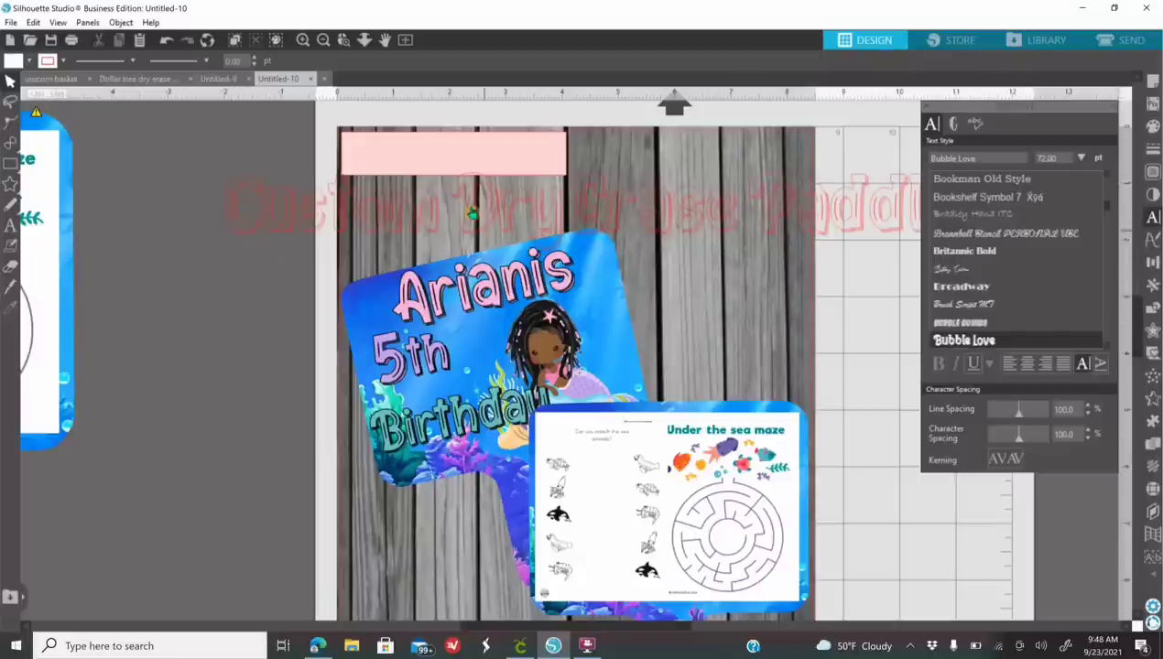
Fill the title text white and give it a black outline 0.75 pt thick
{"action": "left_click", "coordinate": [287, 232]}
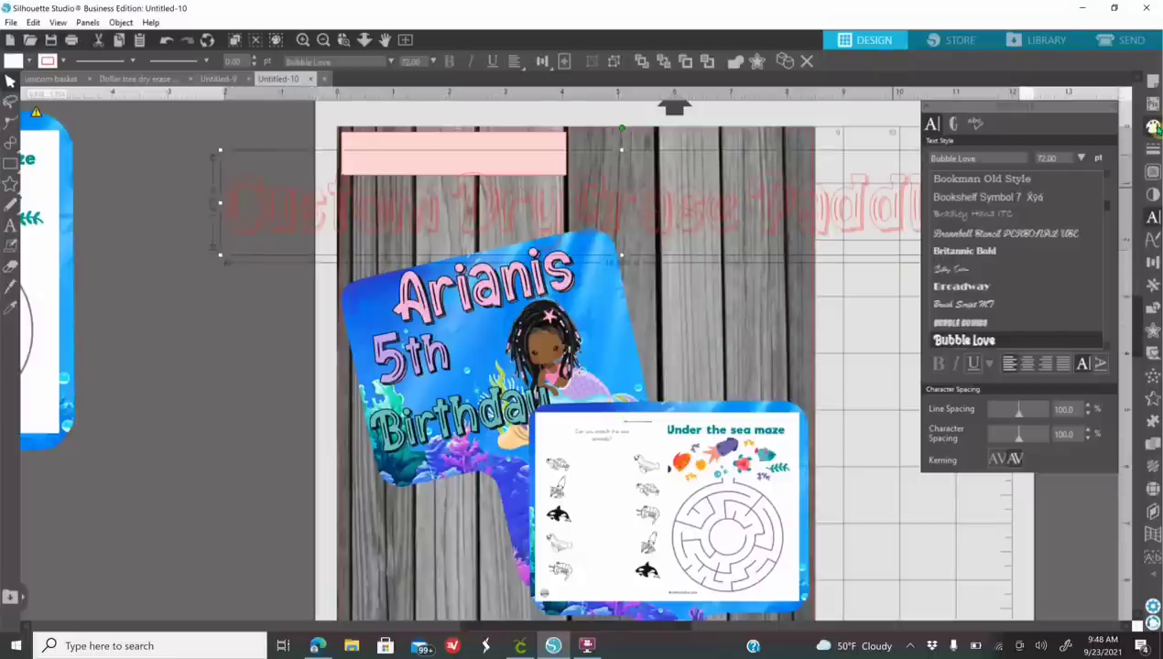
{"action": "left_click", "coordinate": [1154, 128]}
{"action": "left_click", "coordinate": [1014, 168]}
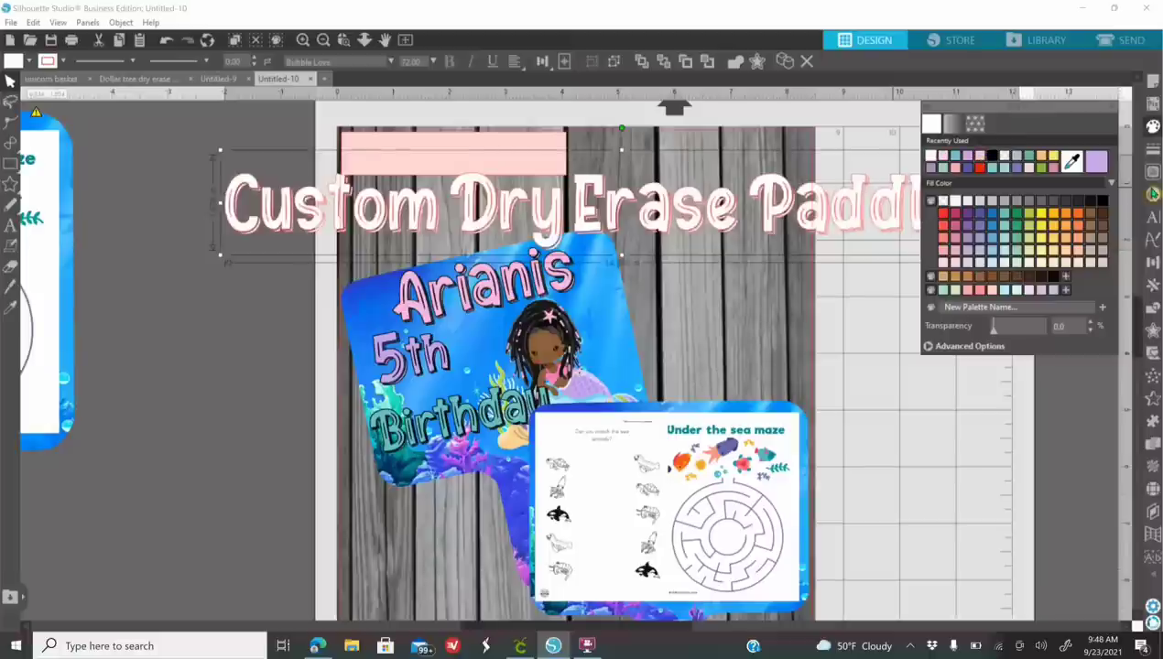
{"action": "left_click", "coordinate": [1153, 148]}
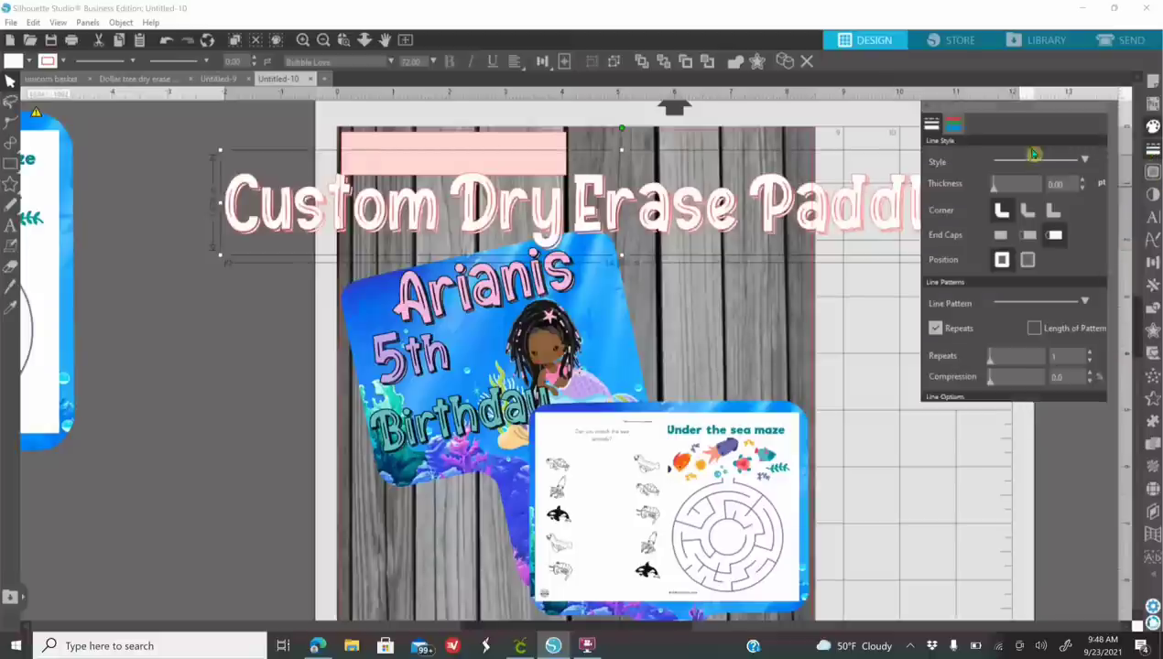
{"action": "left_click", "coordinate": [954, 130]}
{"action": "left_click", "coordinate": [934, 165]}
{"action": "left_click", "coordinate": [931, 122]}
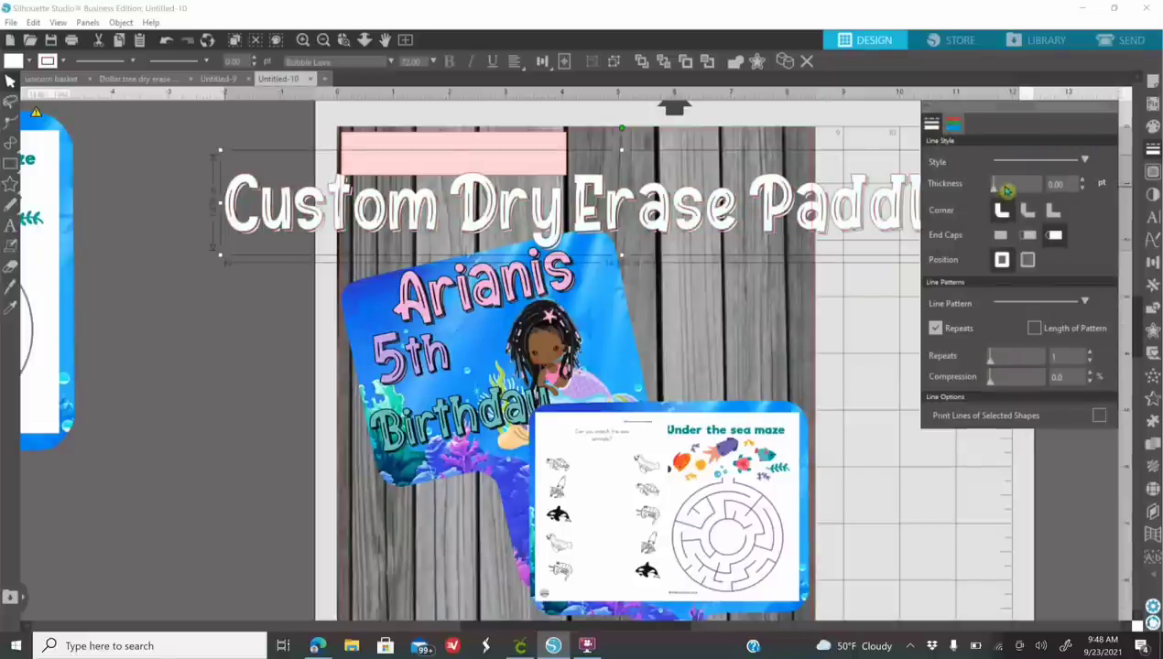
{"action": "left_click", "coordinate": [1083, 188]}
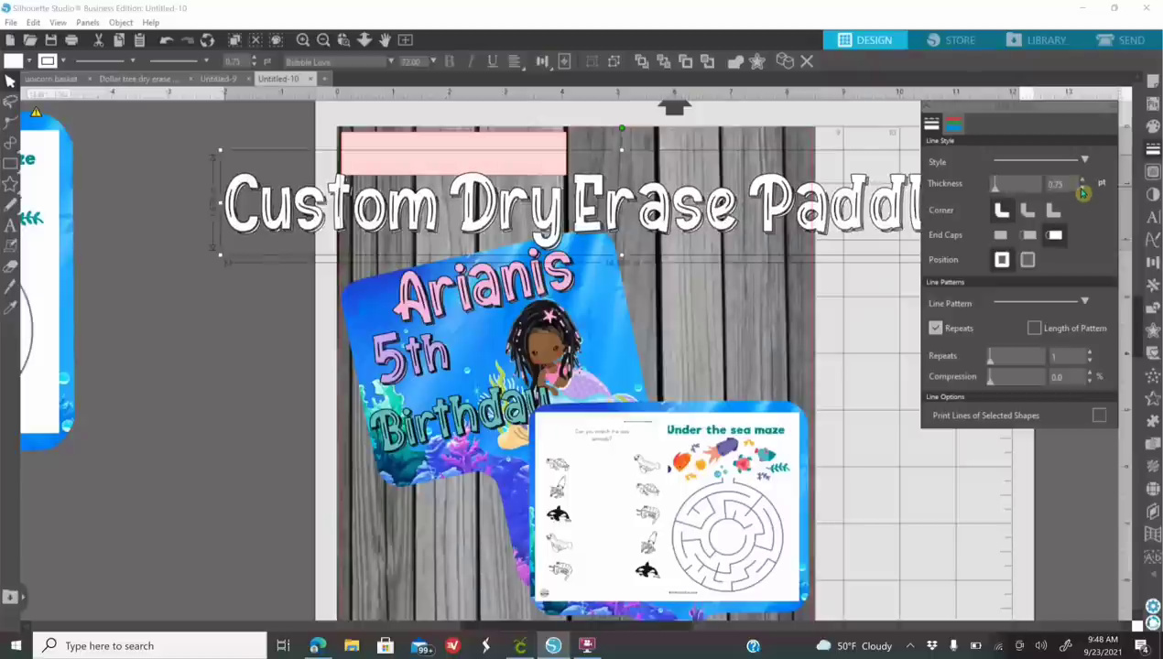
Recolor the title text bright blue and the rectangle purple, sampling the fill colors from the paddle artwork
{"action": "left_click", "coordinate": [1152, 127]}
{"action": "left_click", "coordinate": [1071, 162]}
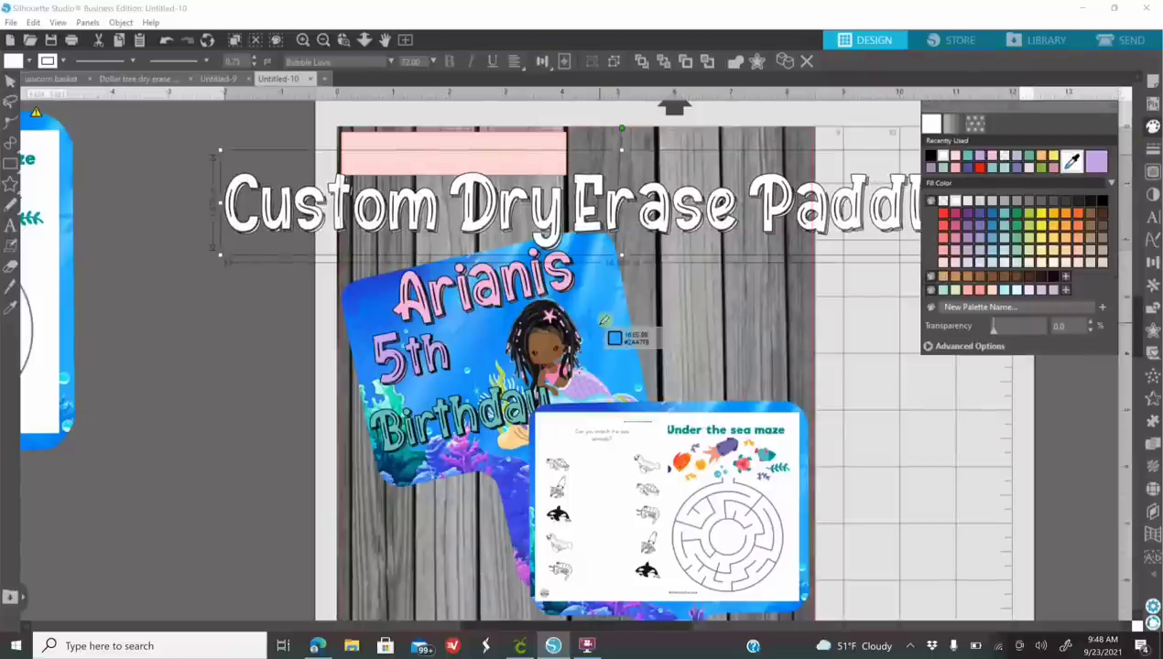
{"action": "left_click", "coordinate": [554, 249]}
{"action": "left_click", "coordinate": [531, 156]}
{"action": "left_click", "coordinate": [1071, 162]}
{"action": "left_click", "coordinate": [591, 390]}
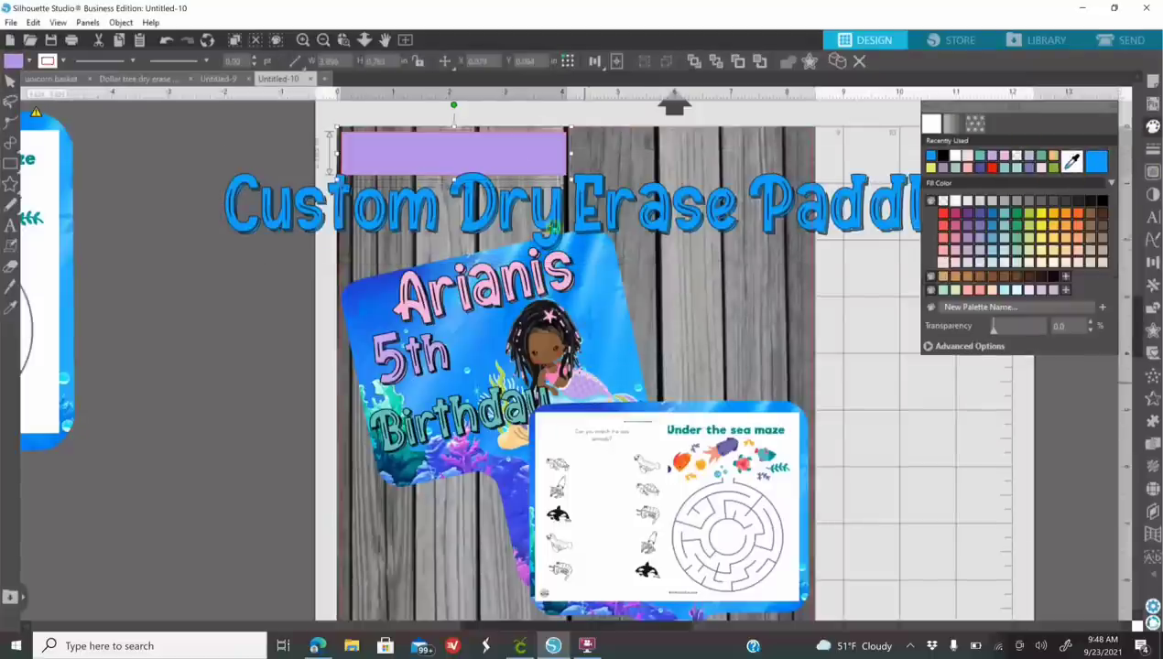
Widen the purple rectangle to about 8.3 in across the wood background and resize the title to fit on it
{"action": "left_click_drag", "start_coordinate": [568, 152], "coordinate": [811, 152]}
{"action": "left_click", "coordinate": [242, 220]}
{"action": "left_click_drag", "start_coordinate": [220, 248], "coordinate": [646, 203]}
{"action": "left_click_drag", "start_coordinate": [815, 183], "coordinate": [513, 156]}
{"action": "left_click_drag", "start_coordinate": [723, 153], "coordinate": [824, 155]}
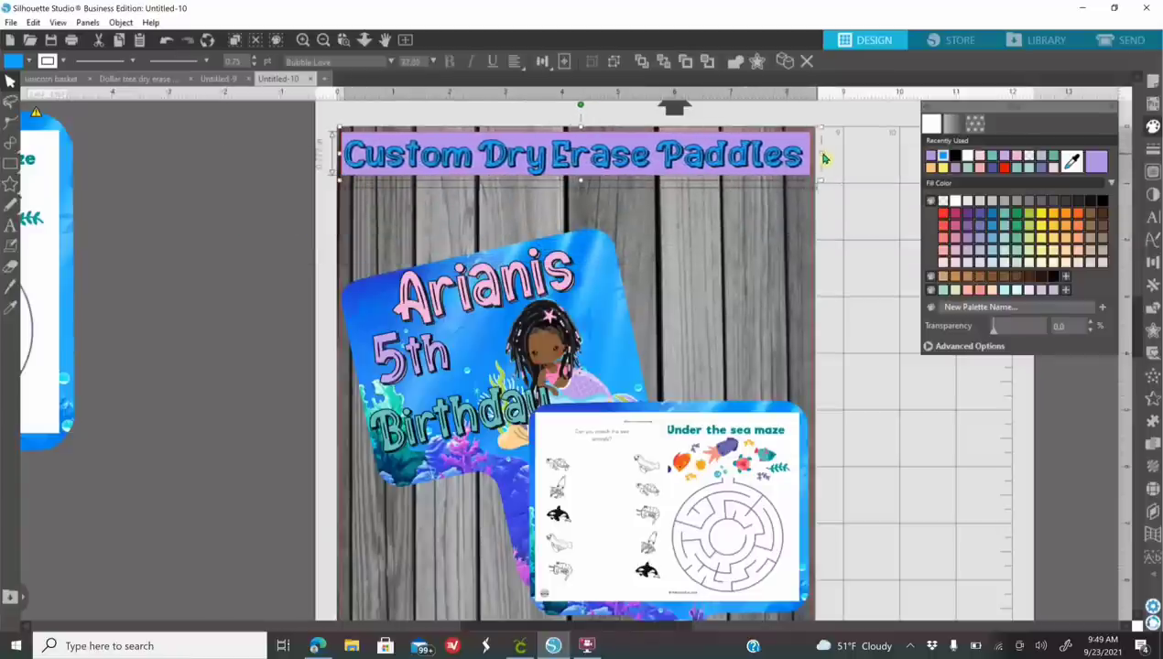
{"action": "left_click_drag", "start_coordinate": [583, 143], "coordinate": [583, 142]}
{"action": "left_click", "coordinate": [293, 171]}
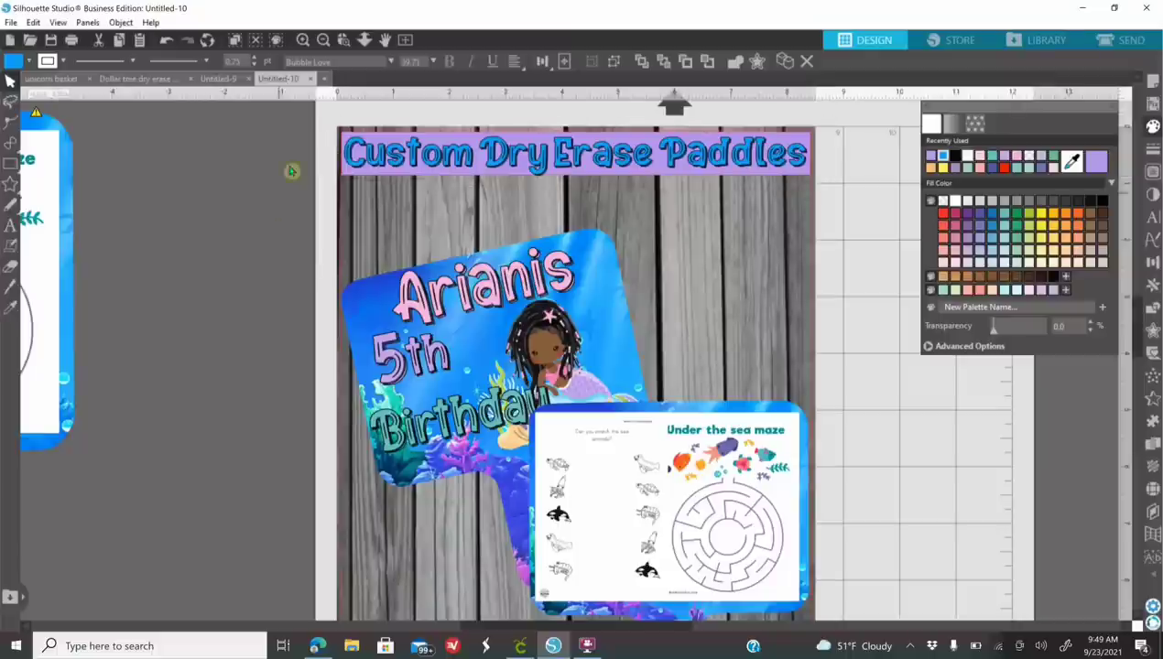
Remove the outline of the purple title rectangle by setting its line color to transparent
{"action": "left_click", "coordinate": [568, 167]}
{"action": "left_click", "coordinate": [1153, 149]}
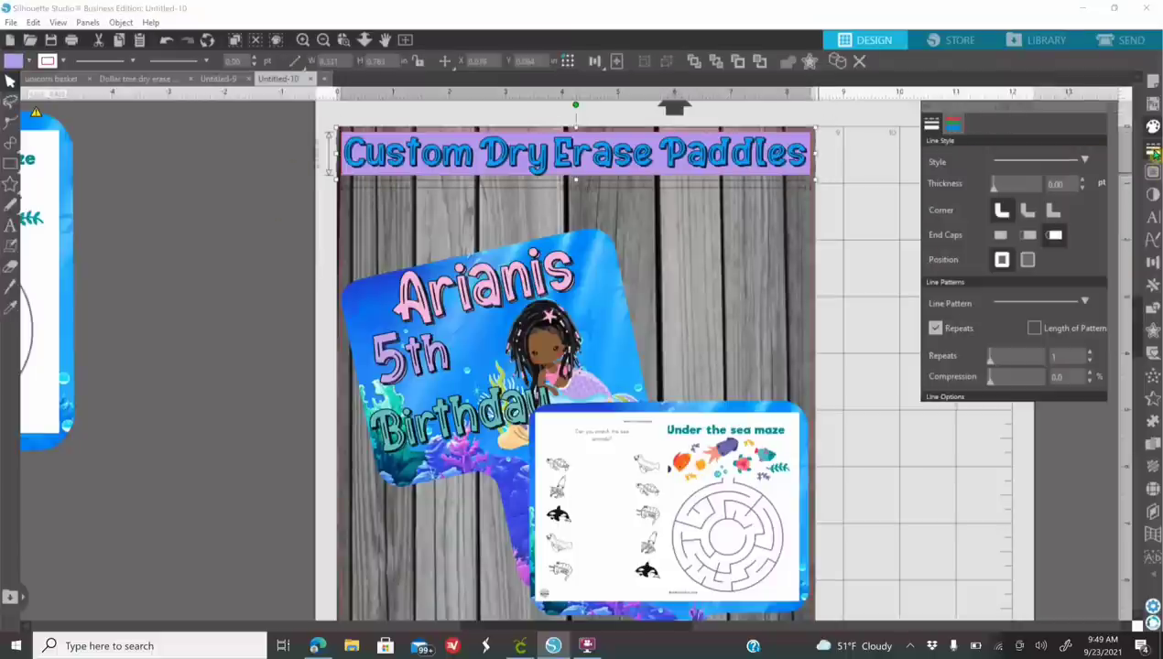
{"action": "left_click", "coordinate": [953, 129]}
{"action": "left_click", "coordinate": [1029, 161]}
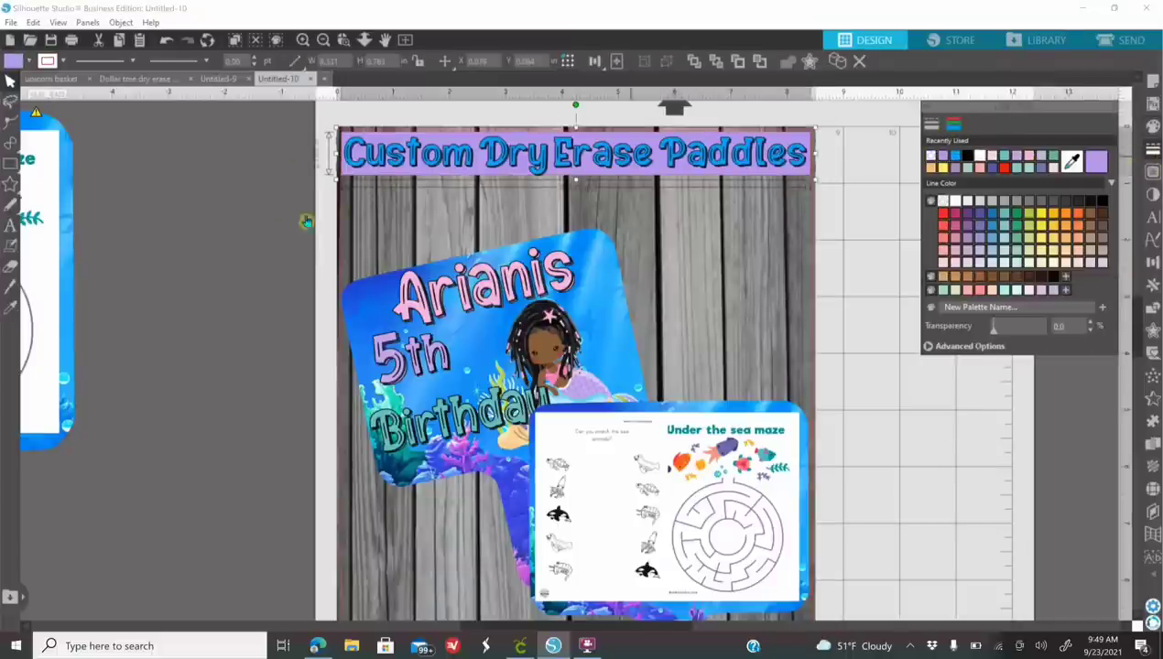
Merge the round Andrina's Kreations logo file 20201119_222954 from the pictures folder inside Pictures into the design
{"action": "left_click", "coordinate": [325, 39]}
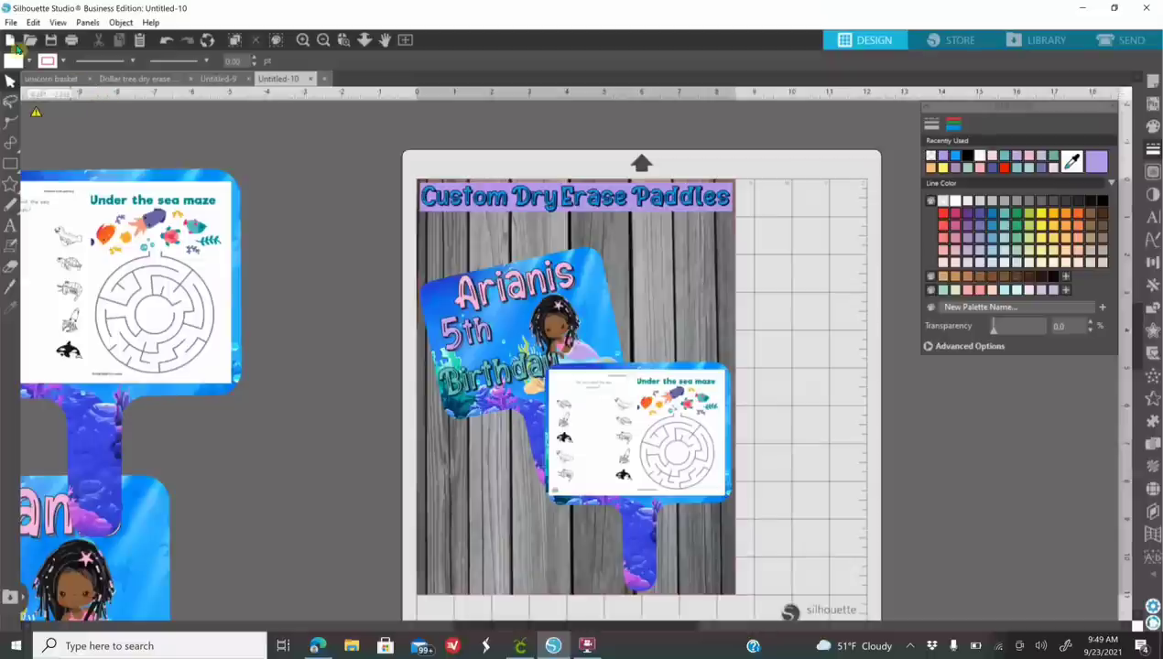
{"action": "left_click", "coordinate": [11, 22]}
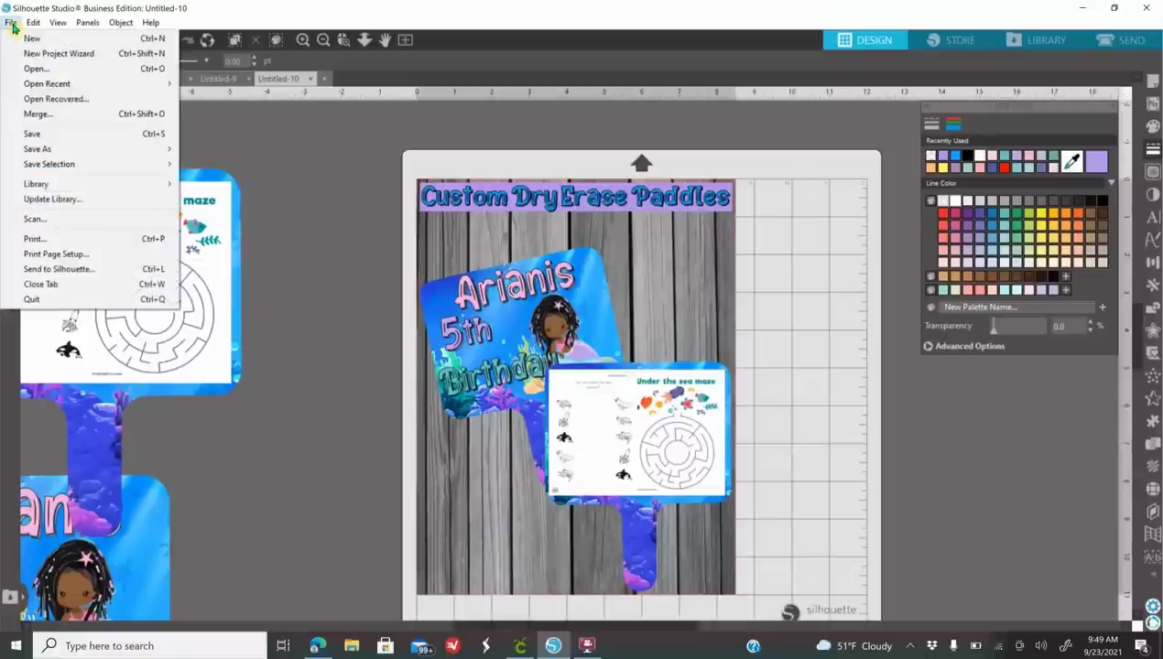
{"action": "left_click", "coordinate": [58, 117]}
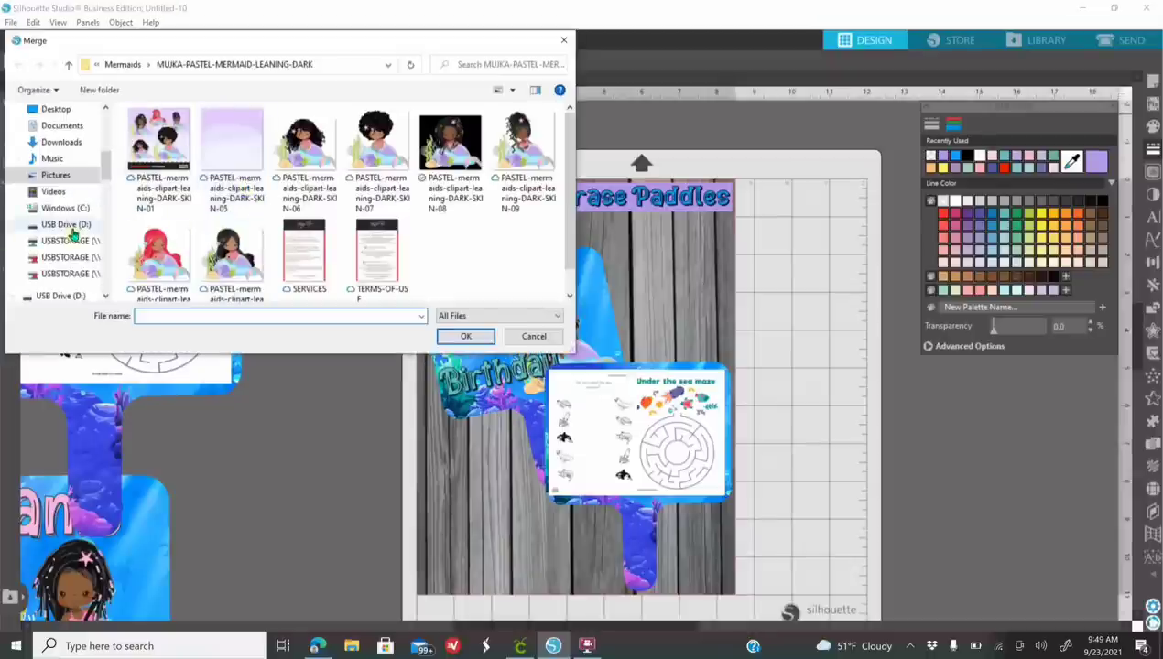
{"action": "left_click", "coordinate": [55, 175]}
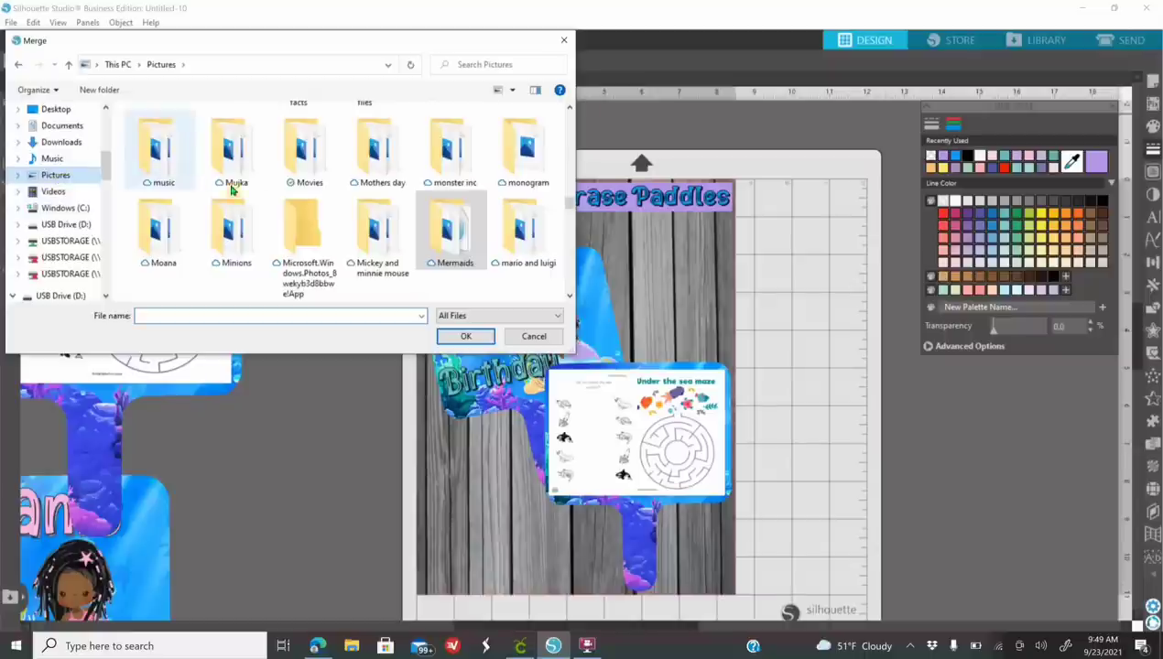
{"action": "scroll", "coordinate": [237, 190], "scroll_direction": "down", "scroll_amount": 5}
{"action": "double_click", "coordinate": [174, 155]}
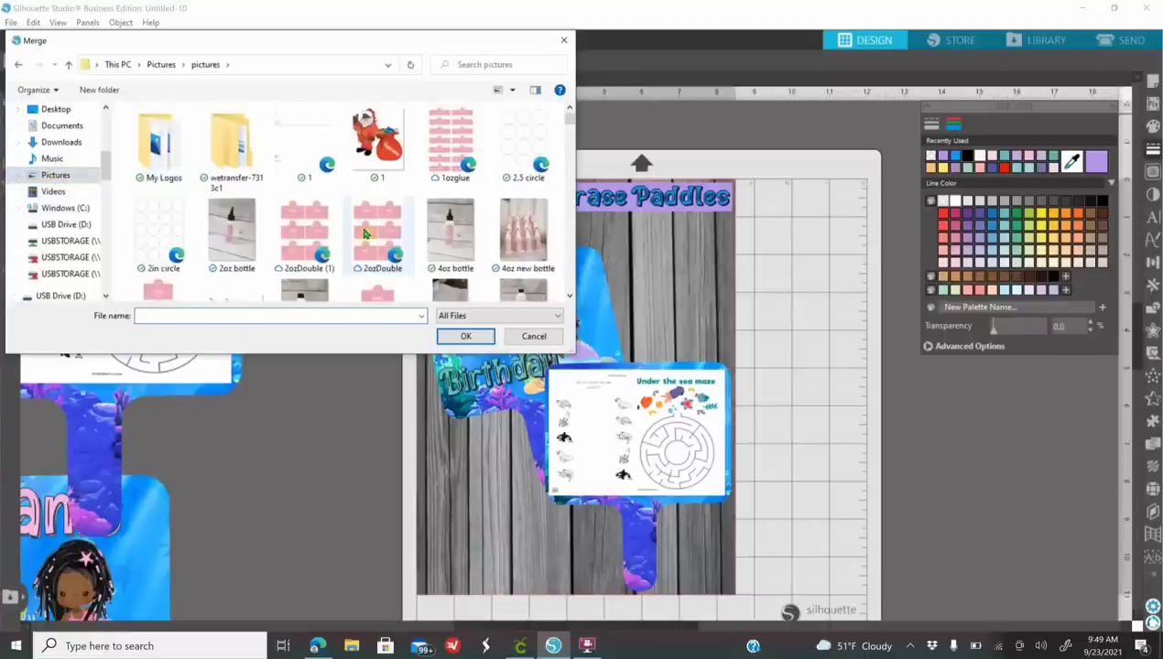
{"action": "scroll", "coordinate": [366, 234], "scroll_direction": "down", "scroll_amount": 1}
{"action": "scroll", "coordinate": [364, 233], "scroll_direction": "down", "scroll_amount": 10}
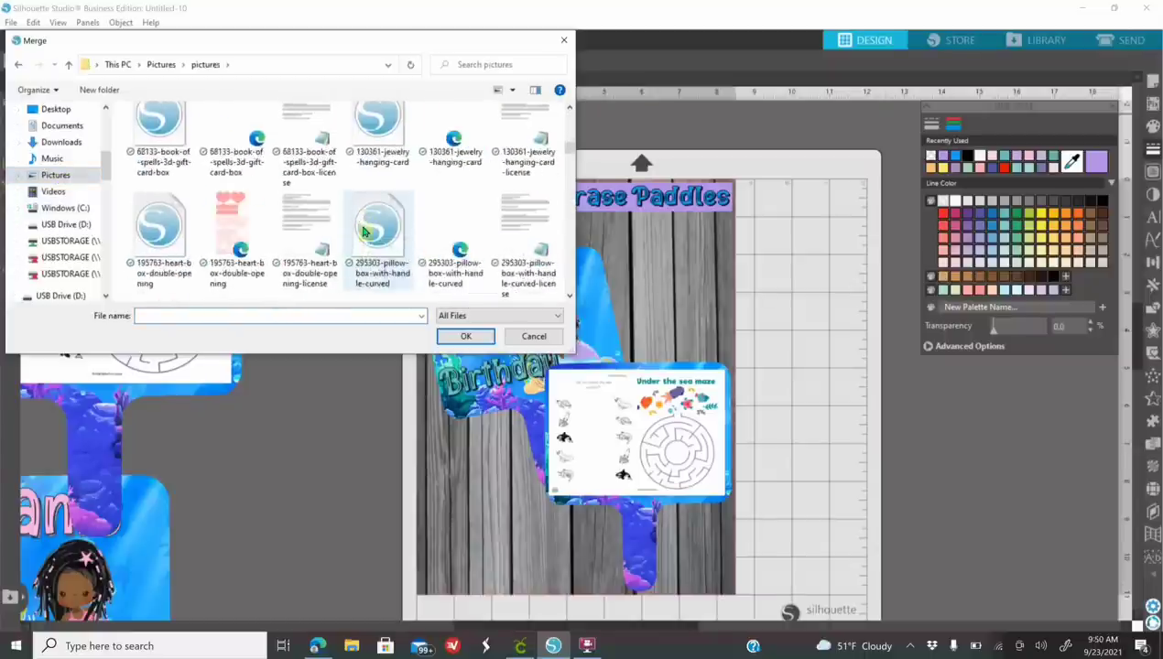
{"action": "left_click", "coordinate": [377, 138]}
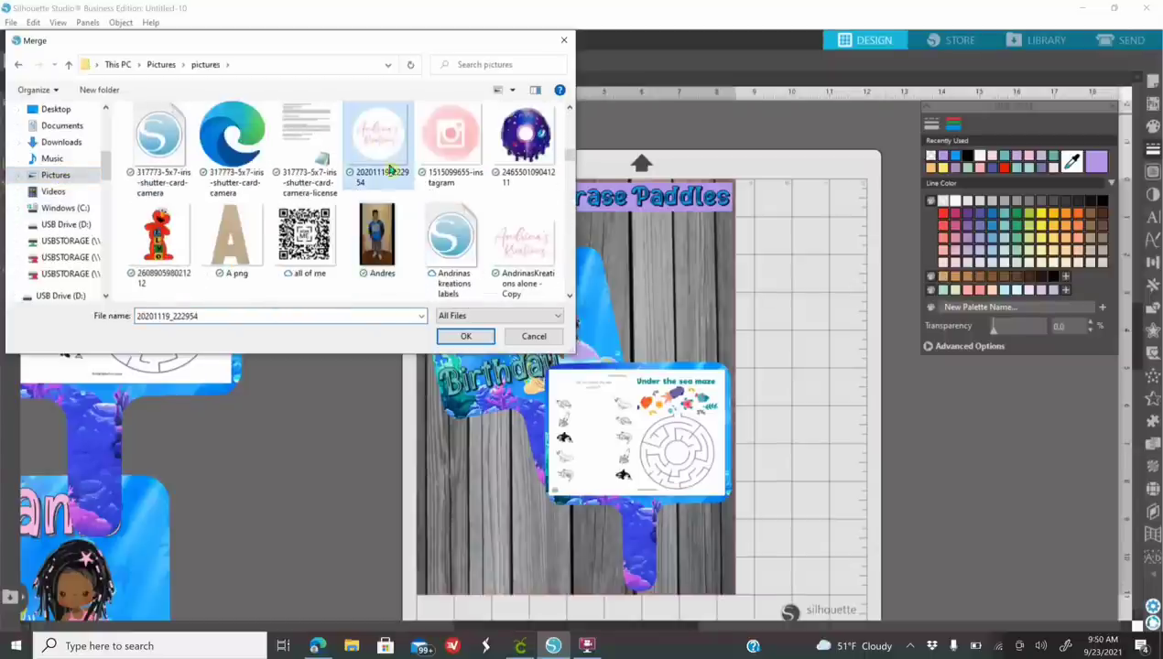
{"action": "left_click", "coordinate": [476, 337]}
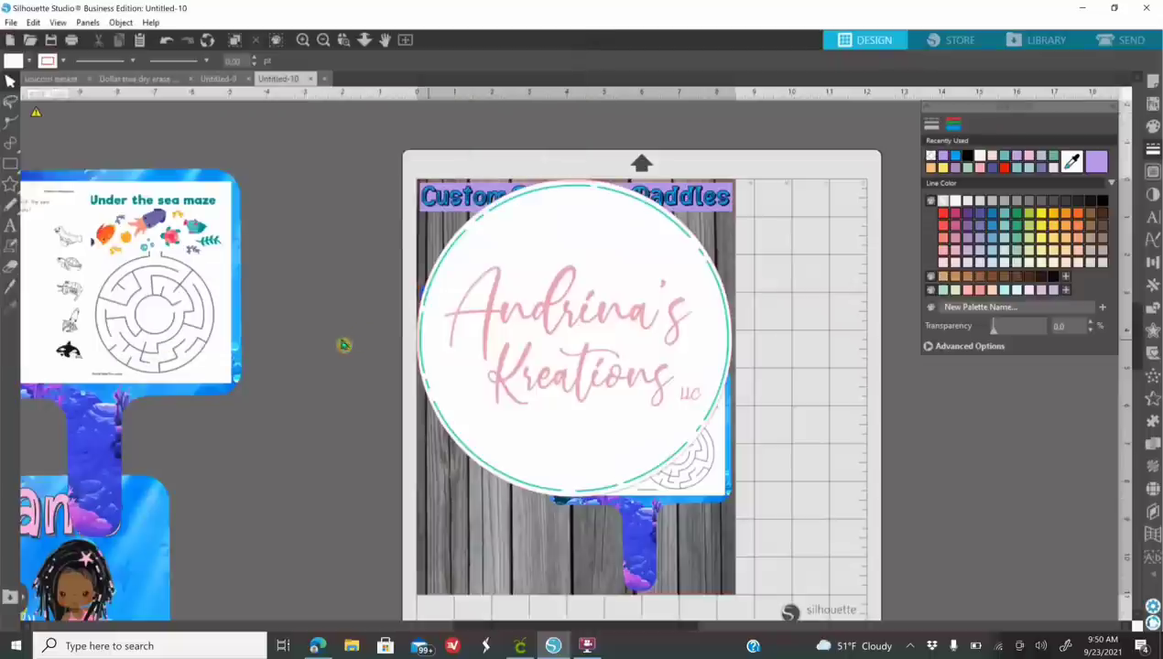
Shrink the logo to about 1.4 in and park it on the mat beside the mockup
{"action": "left_click", "coordinate": [511, 346]}
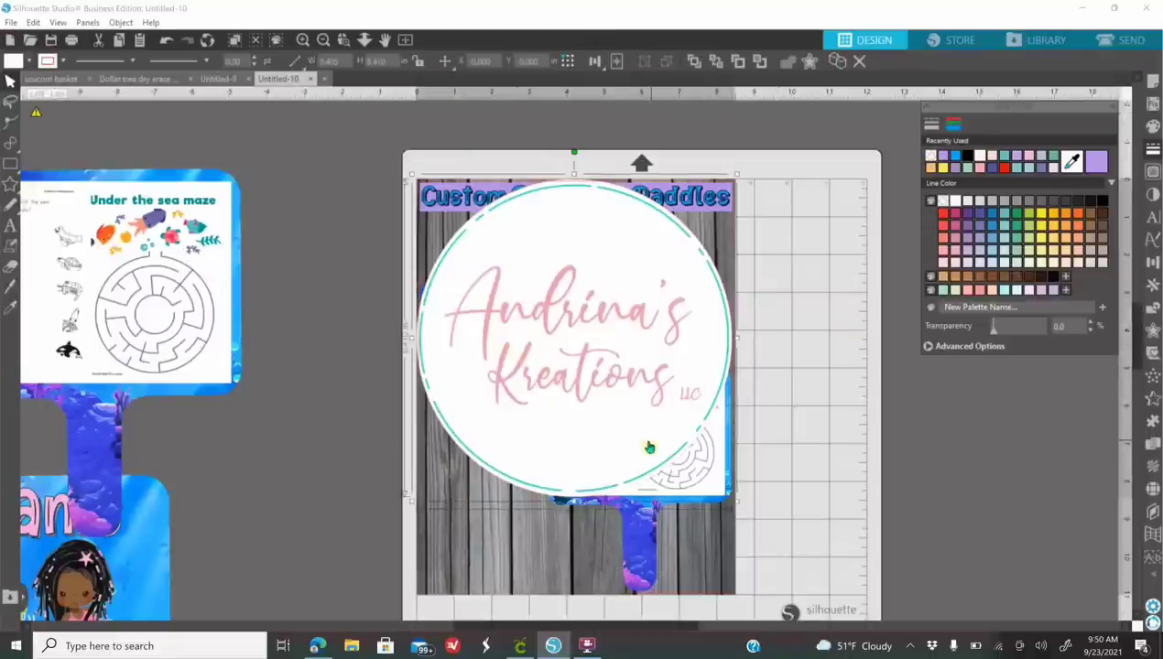
{"action": "left_click_drag", "start_coordinate": [731, 500], "coordinate": [692, 246]}
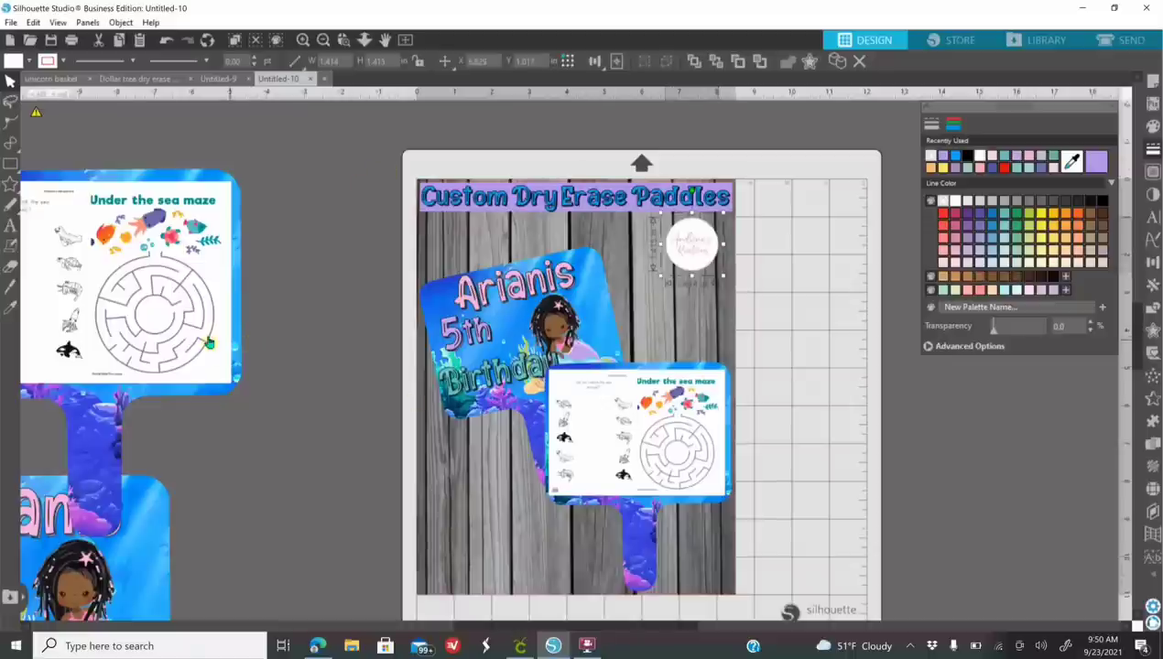
{"action": "left_click_drag", "start_coordinate": [220, 348], "coordinate": [58, 283]}
{"action": "left_click", "coordinate": [747, 253]}
{"action": "left_click_drag", "start_coordinate": [691, 244], "coordinate": [851, 242]}
Group all the mockup elements with their wood background and move the group off the page
{"action": "left_click", "coordinate": [414, 179]}
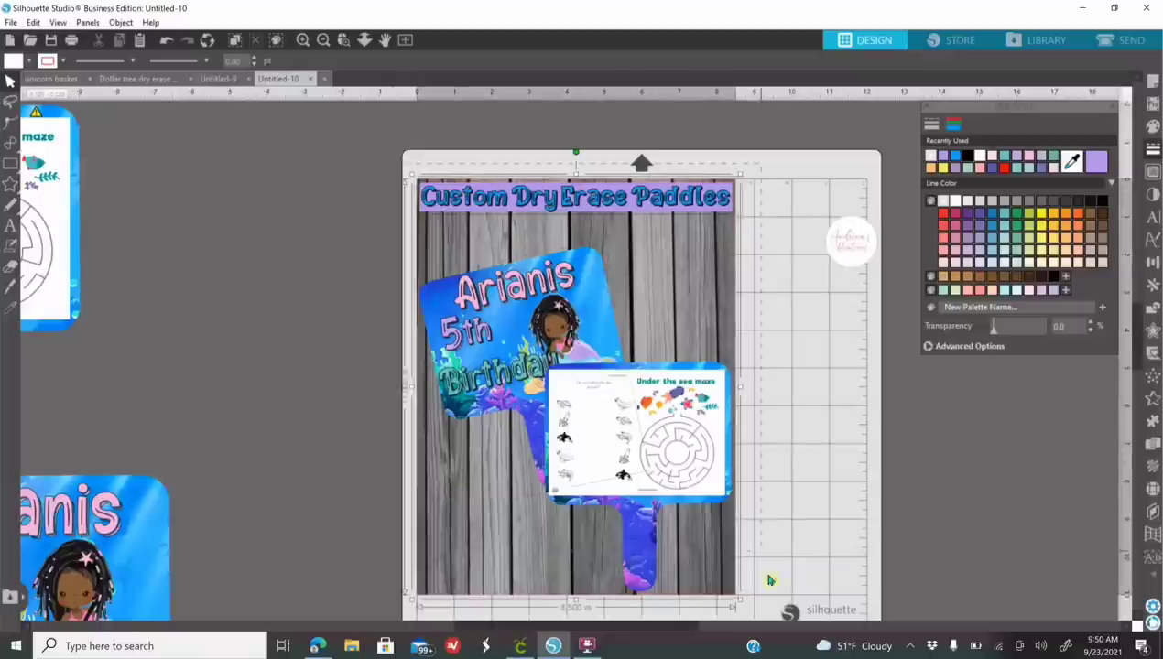
{"action": "right_click", "coordinate": [645, 515]}
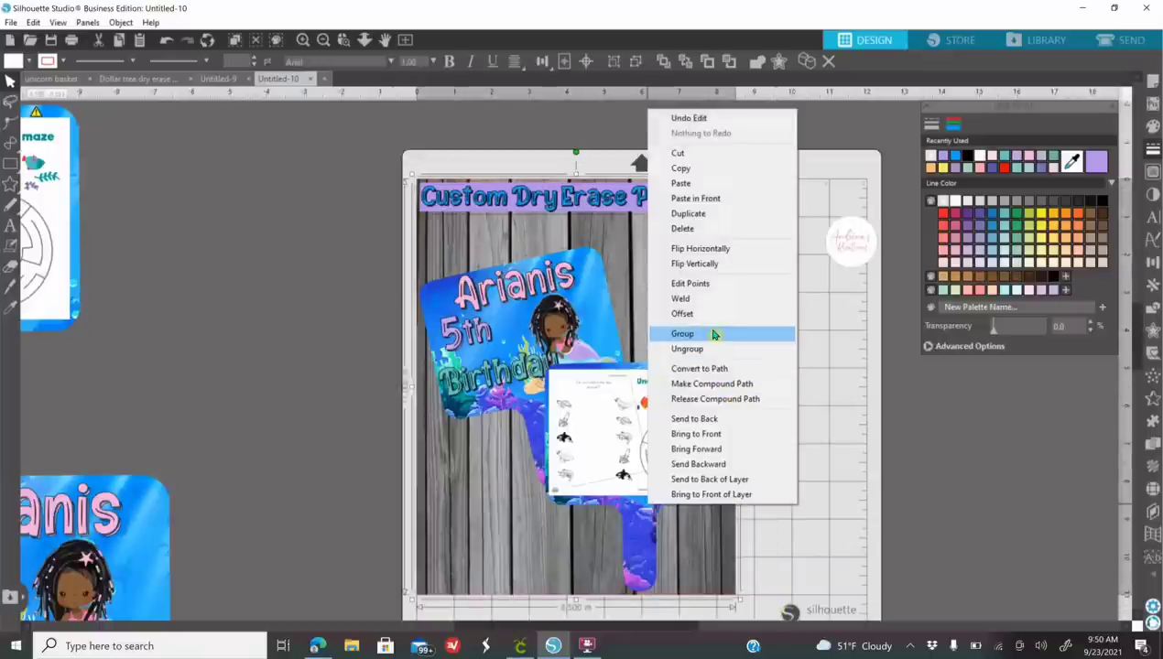
{"action": "left_click", "coordinate": [714, 336]}
{"action": "left_click_drag", "start_coordinate": [645, 351], "coordinate": [246, 301]}
Shrink the logo to about 0.82 in in the page's upper-left corner and fill the page with copies of it
{"action": "left_click_drag", "start_coordinate": [823, 261], "coordinate": [427, 207]}
{"action": "left_click", "coordinate": [464, 236]}
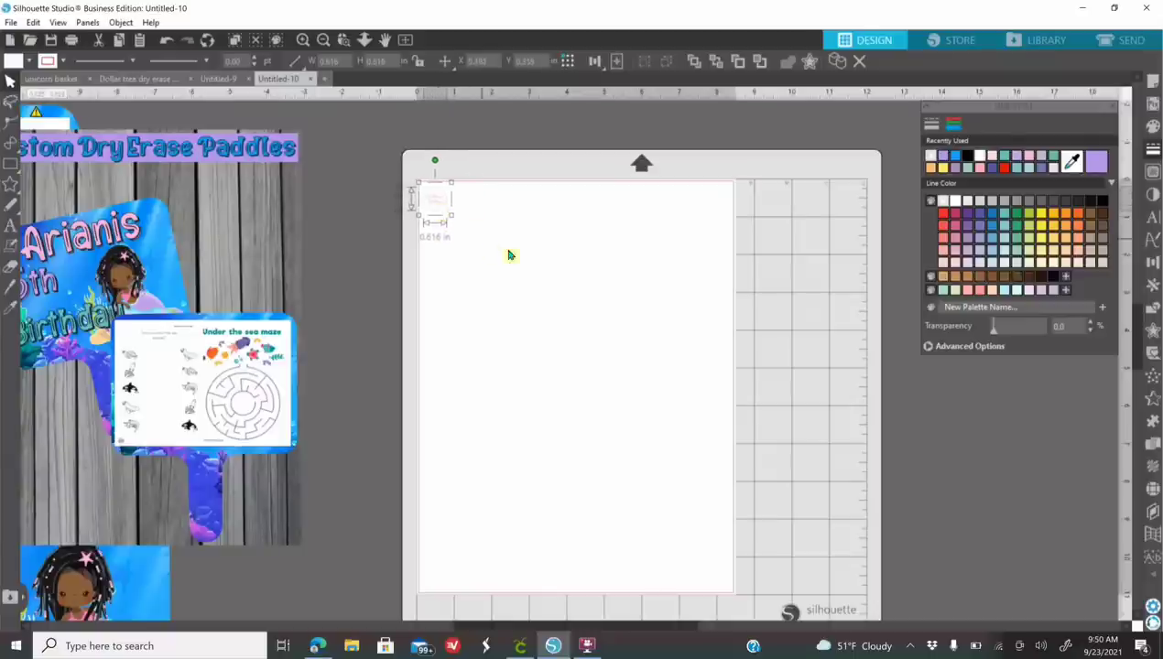
{"action": "left_click", "coordinate": [1152, 264]}
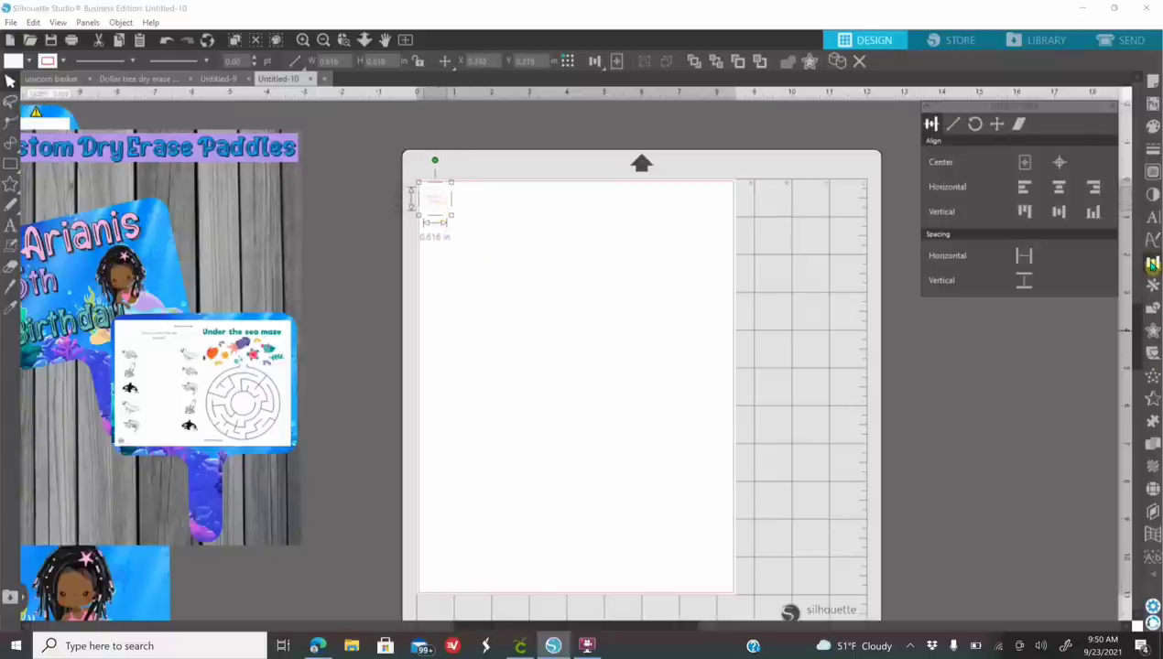
{"action": "left_click", "coordinate": [1152, 285]}
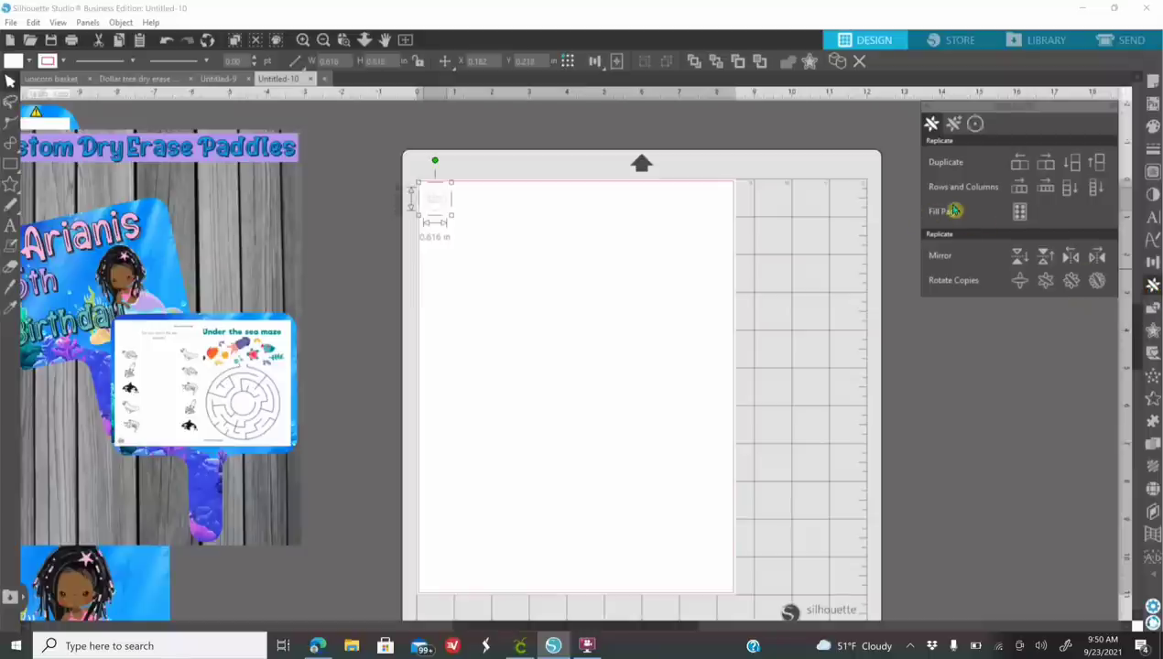
{"action": "left_click", "coordinate": [1020, 211]}
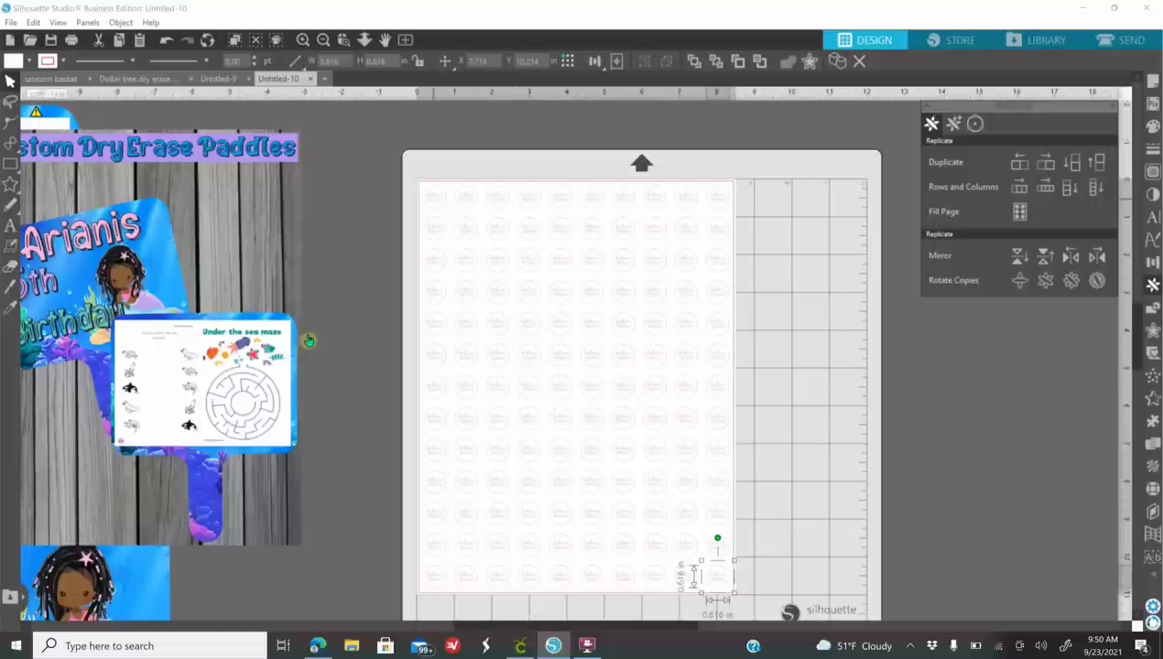
Group all the logo copies on the page into one watermark pattern
{"action": "left_click_drag", "start_coordinate": [408, 176], "coordinate": [783, 607]}
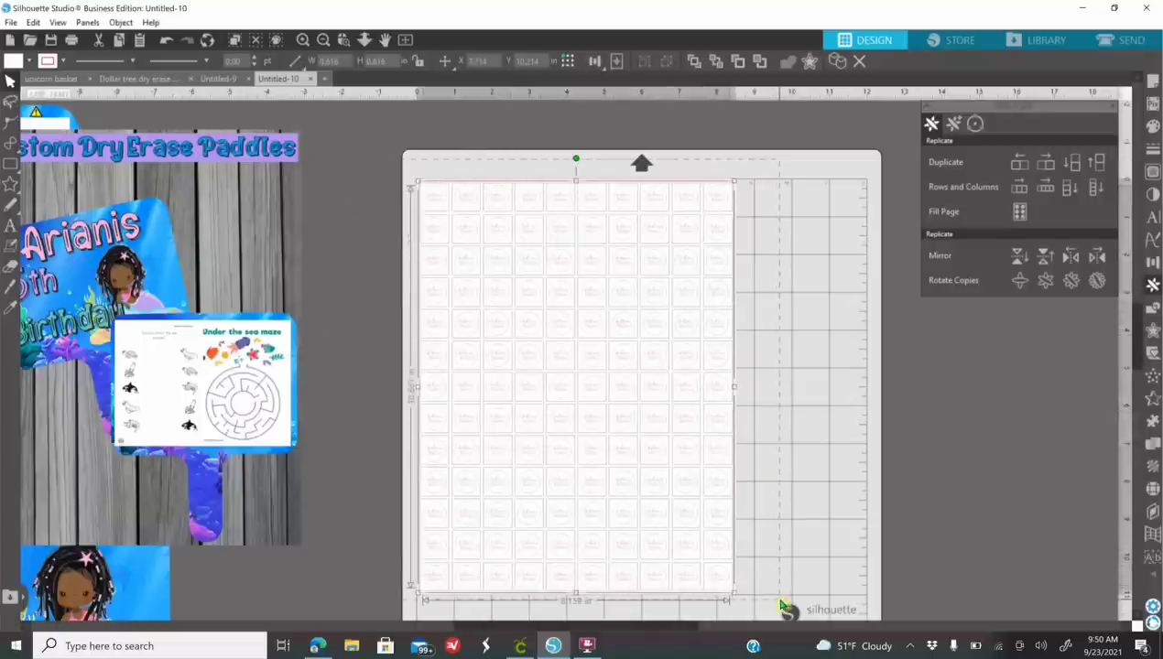
{"action": "right_click", "coordinate": [670, 473]}
{"action": "left_click", "coordinate": [733, 333]}
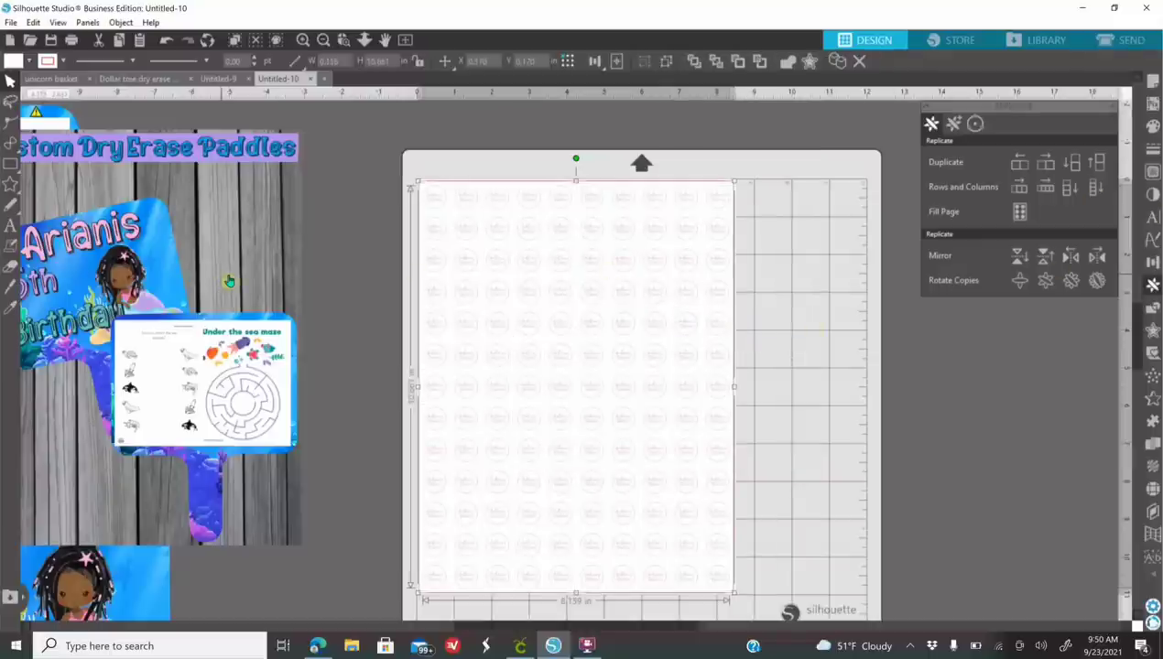
Center the grouped mockup on the page beneath the logo pattern
{"action": "mouse_move", "coordinate": [222, 271]}
{"action": "left_mouse_down"}
{"action": "mouse_move", "coordinate": [311, 280]}
{"action": "mouse_move", "coordinate": [322, 295]}
{"action": "left_mouse_up"}
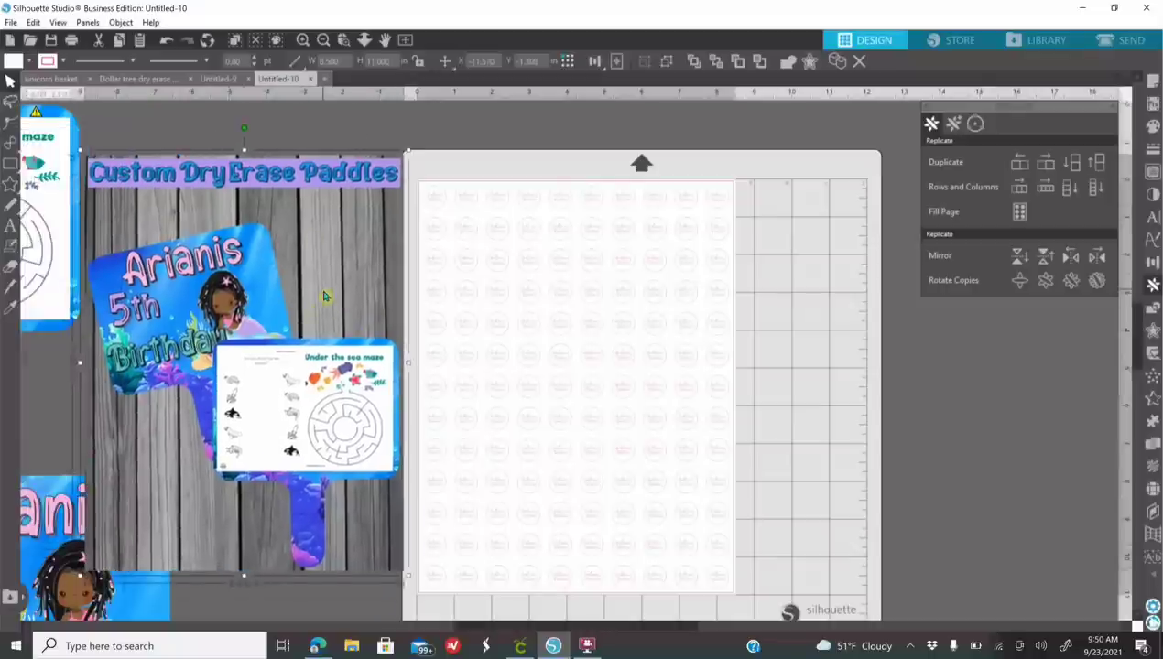
{"action": "left_click", "coordinate": [1153, 263]}
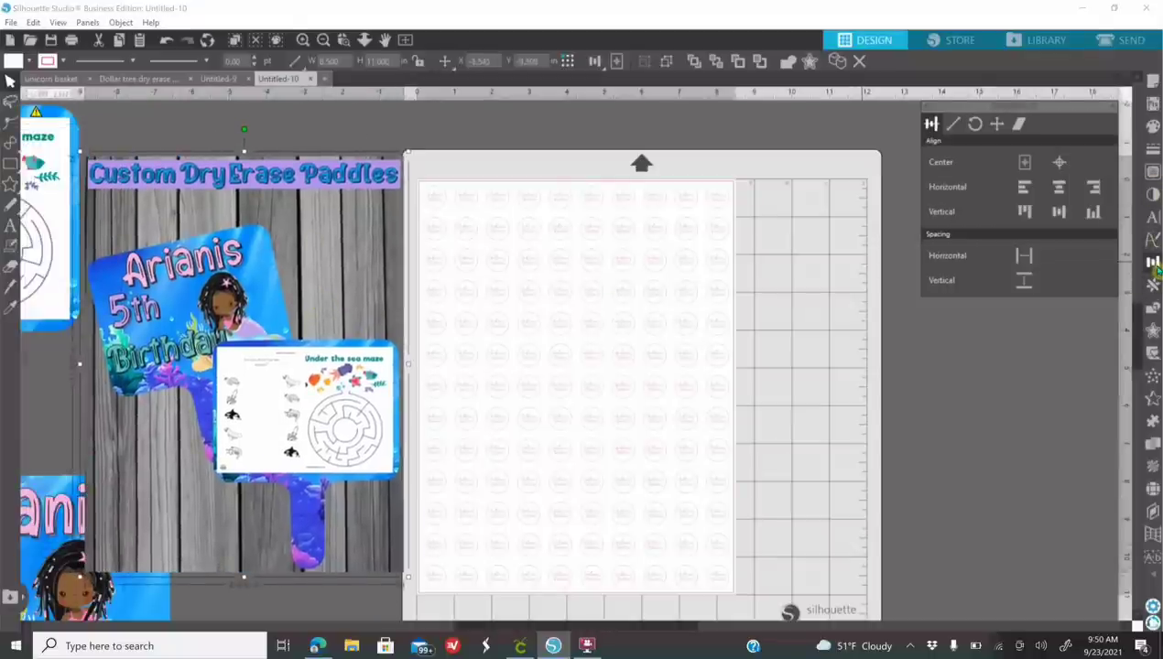
{"action": "left_click", "coordinate": [1059, 162]}
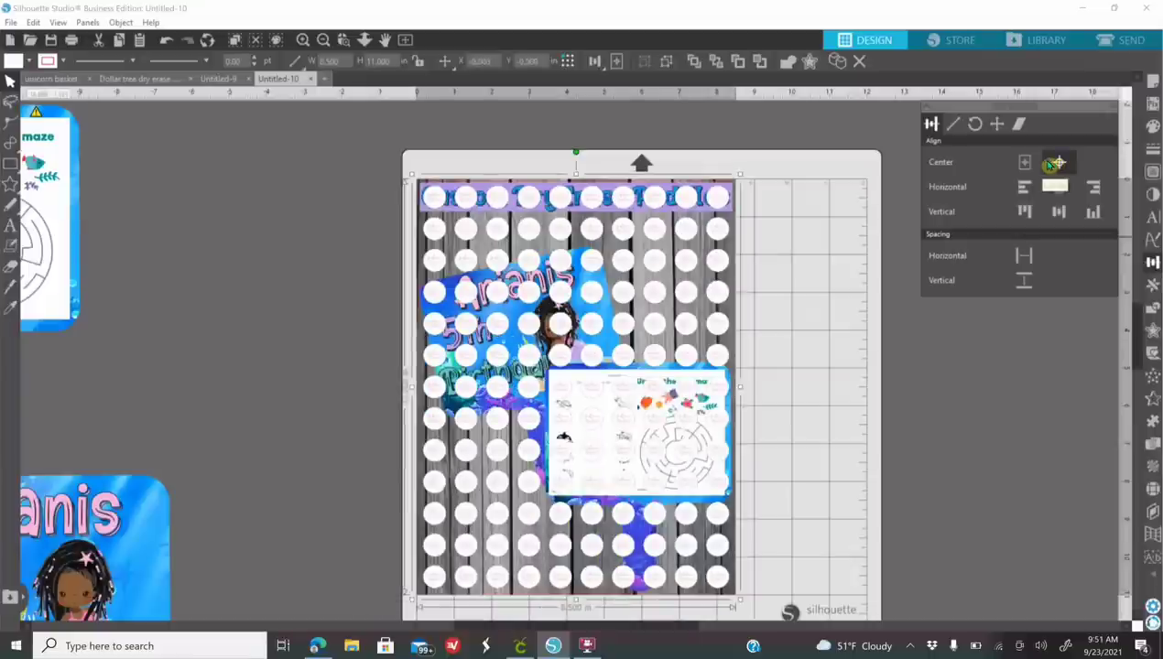
Set the fill transparency of the logo pattern to 81% and check the watermark over the mockup
{"action": "left_click", "coordinate": [303, 41]}
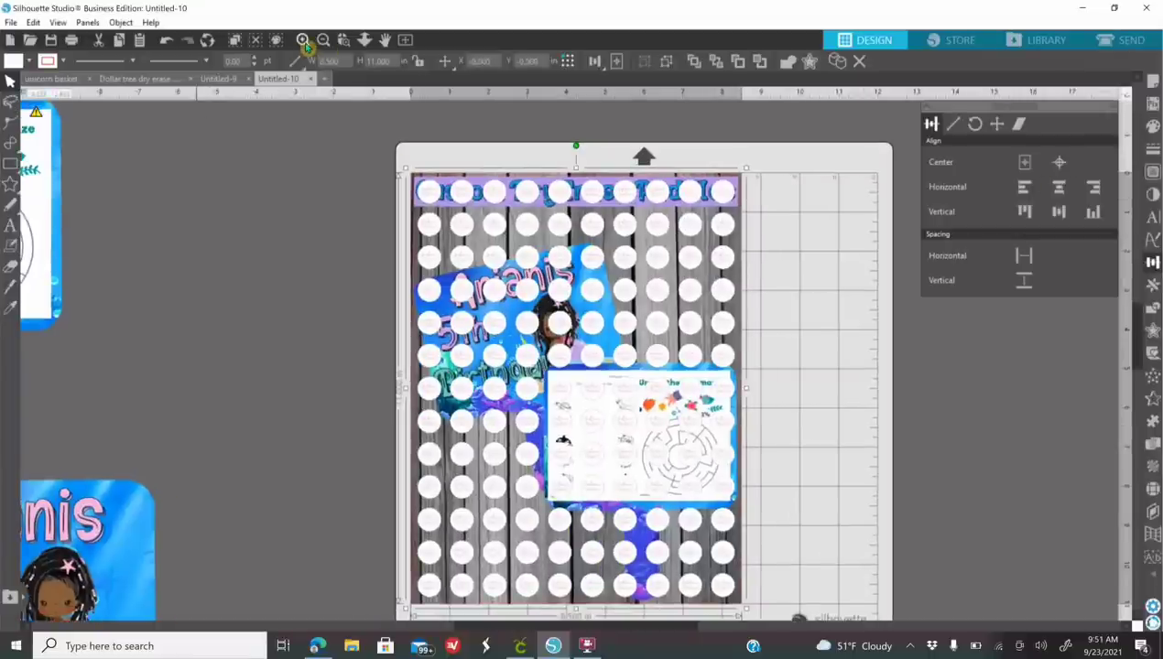
{"action": "left_click", "coordinate": [303, 41]}
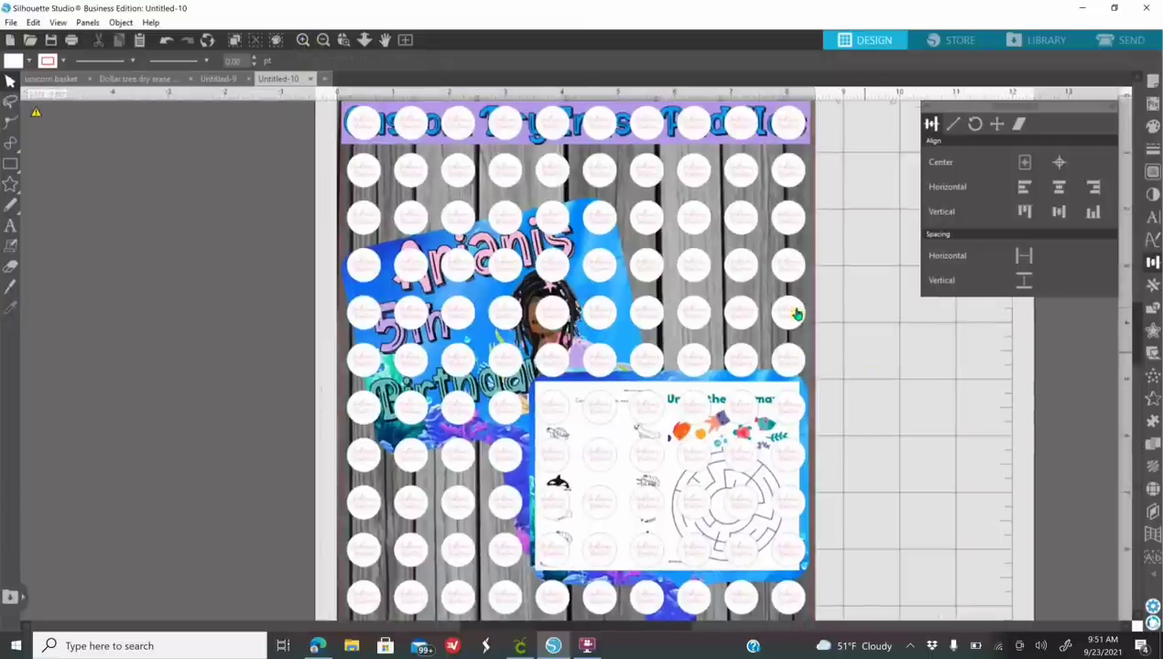
{"action": "left_click", "coordinate": [793, 316]}
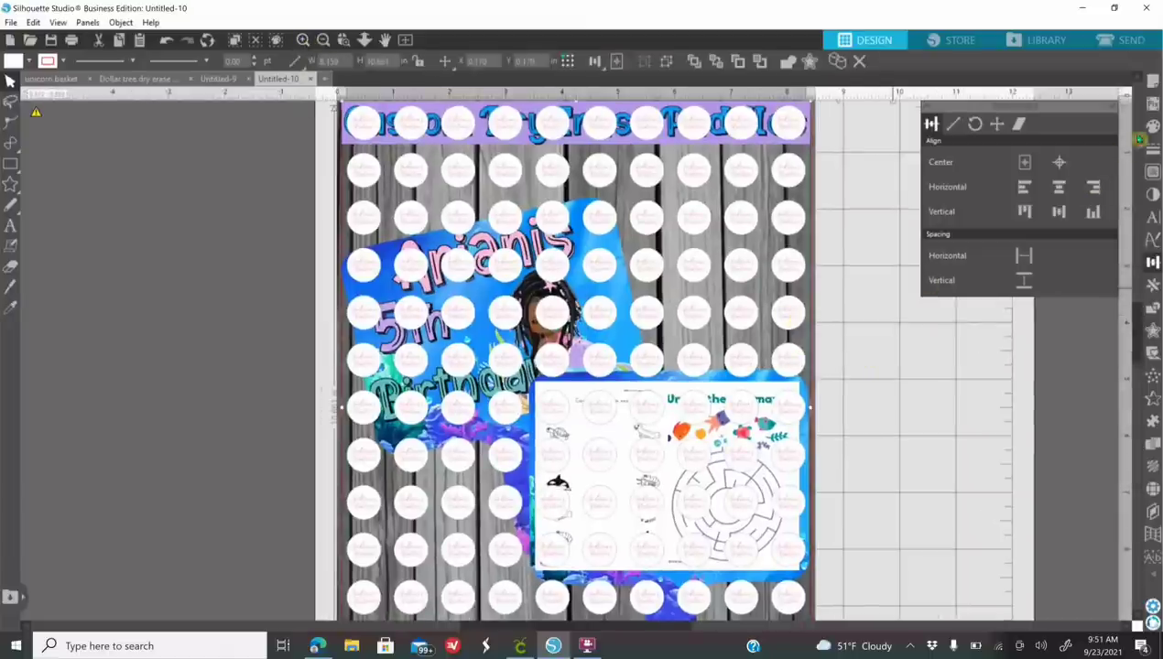
{"action": "left_click", "coordinate": [1152, 127]}
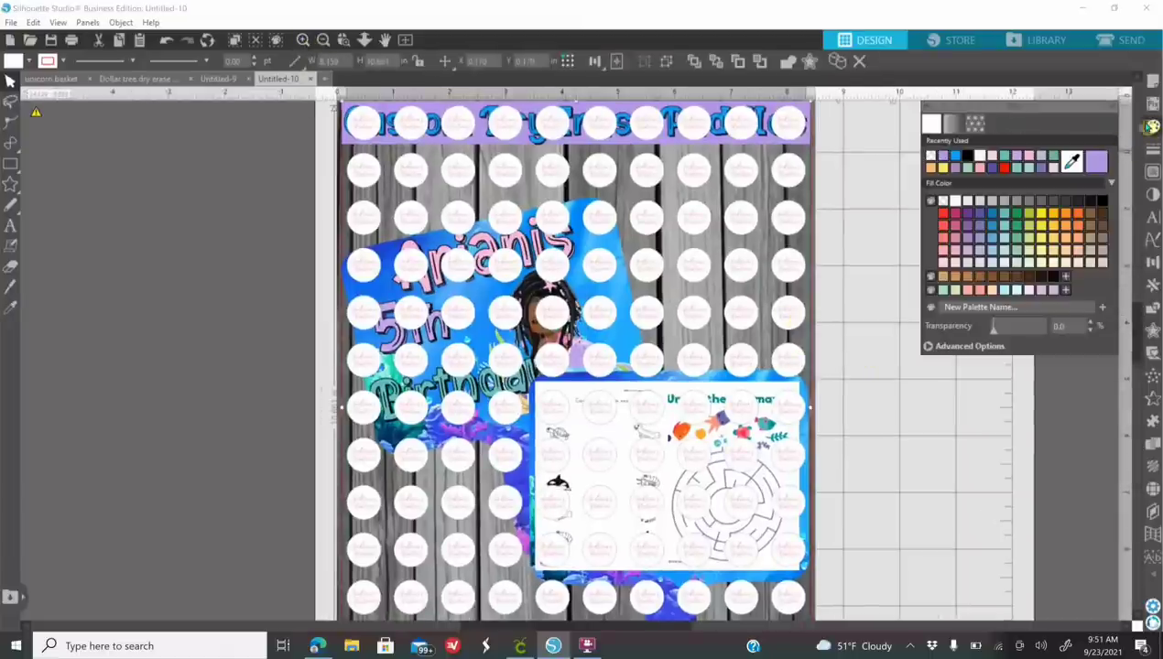
{"action": "left_click_drag", "start_coordinate": [994, 337], "coordinate": [1035, 334]}
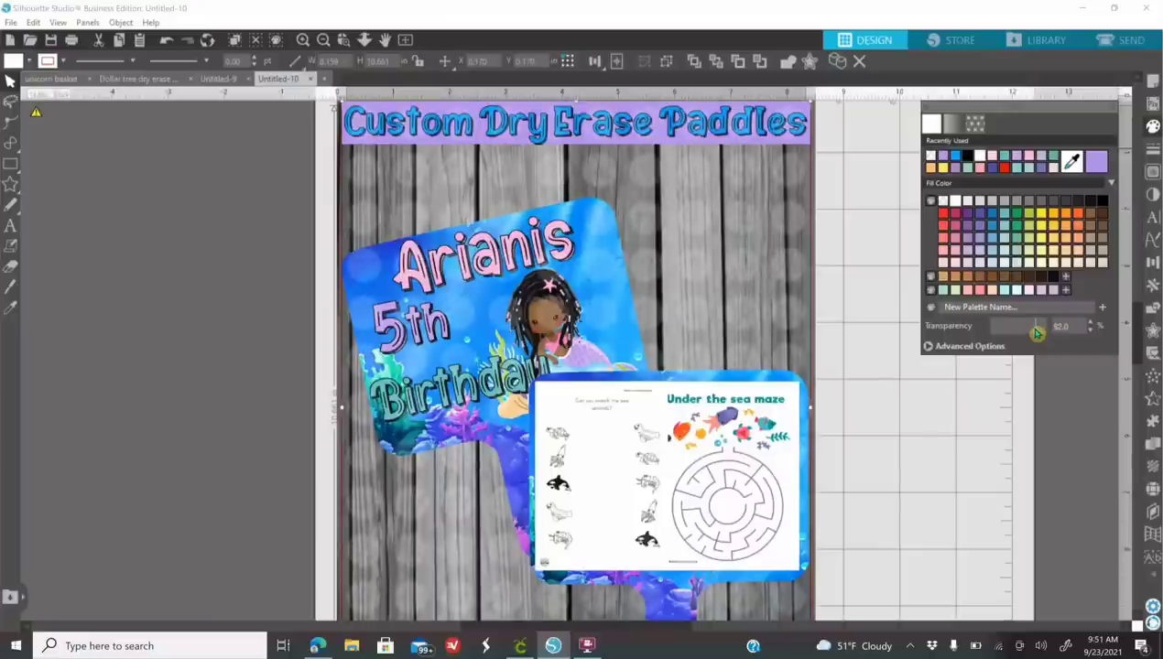
{"action": "left_click", "coordinate": [302, 41]}
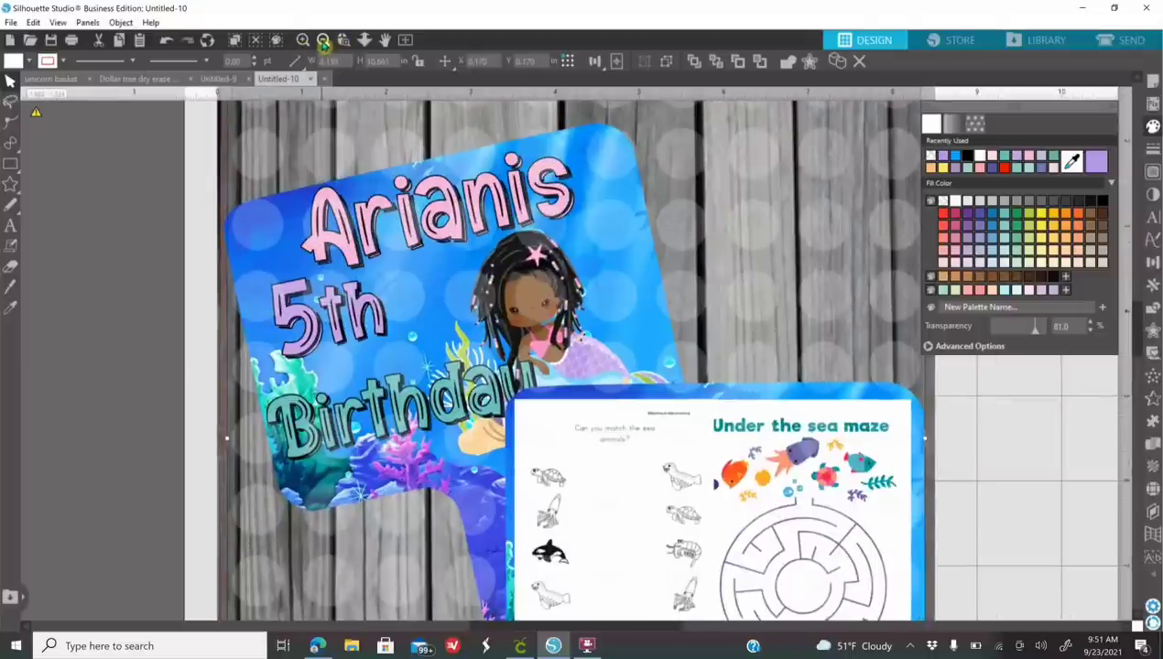
{"action": "left_click", "coordinate": [322, 41]}
{"action": "scroll", "coordinate": [307, 293], "scroll_direction": "up", "scroll_amount": 1}
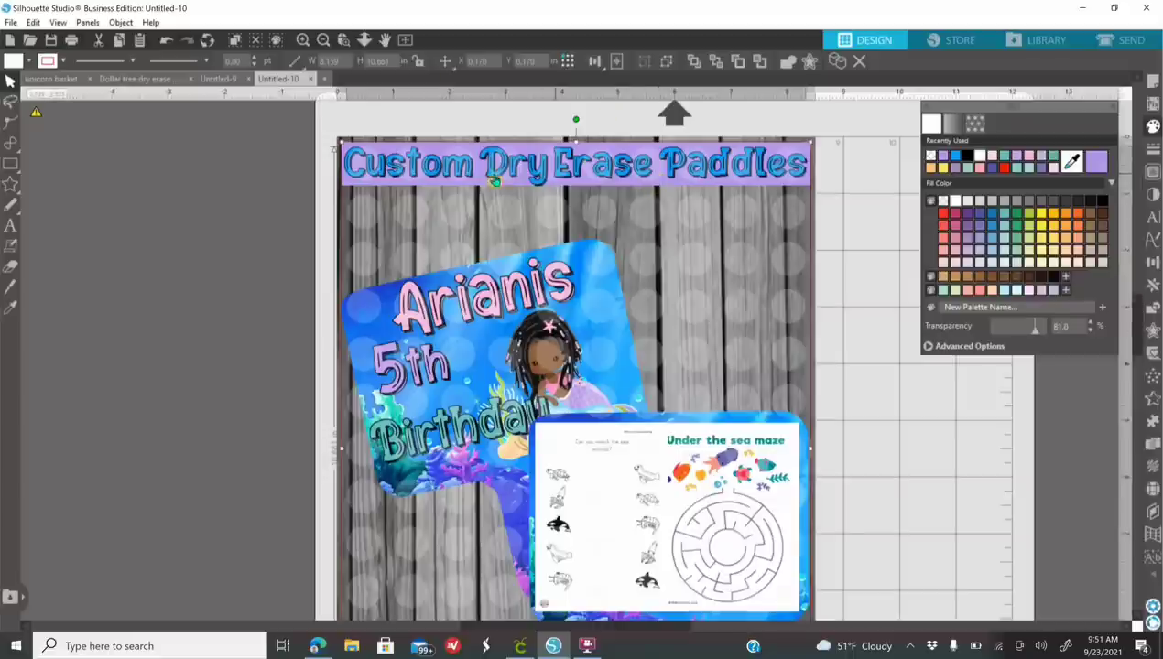
Ungroup the mockup beneath the watermark into its separate elements
{"action": "left_click", "coordinate": [264, 227]}
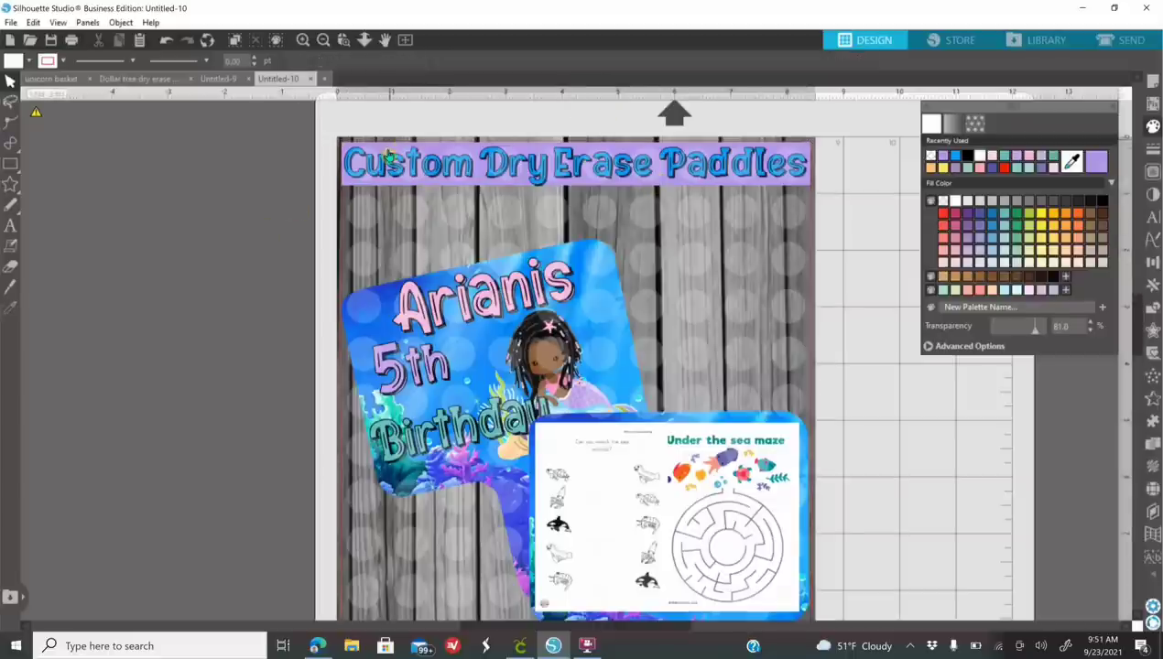
{"action": "left_click", "coordinate": [386, 156]}
{"action": "right_click", "coordinate": [386, 156]}
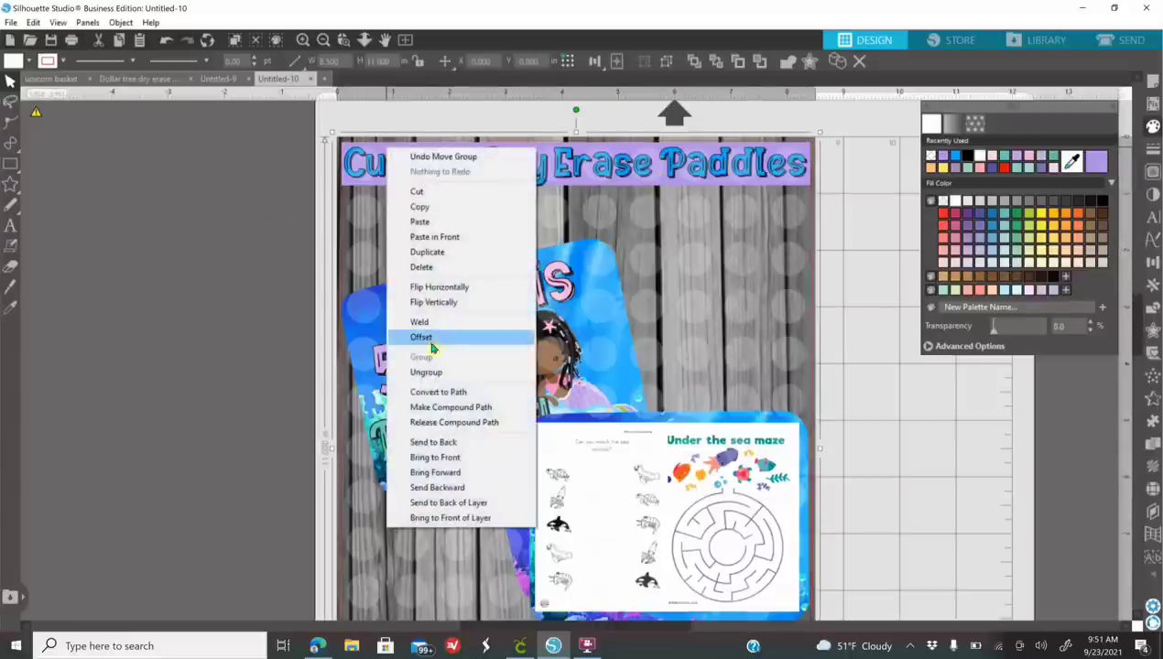
{"action": "left_click", "coordinate": [437, 376]}
{"action": "left_click", "coordinate": [234, 326]}
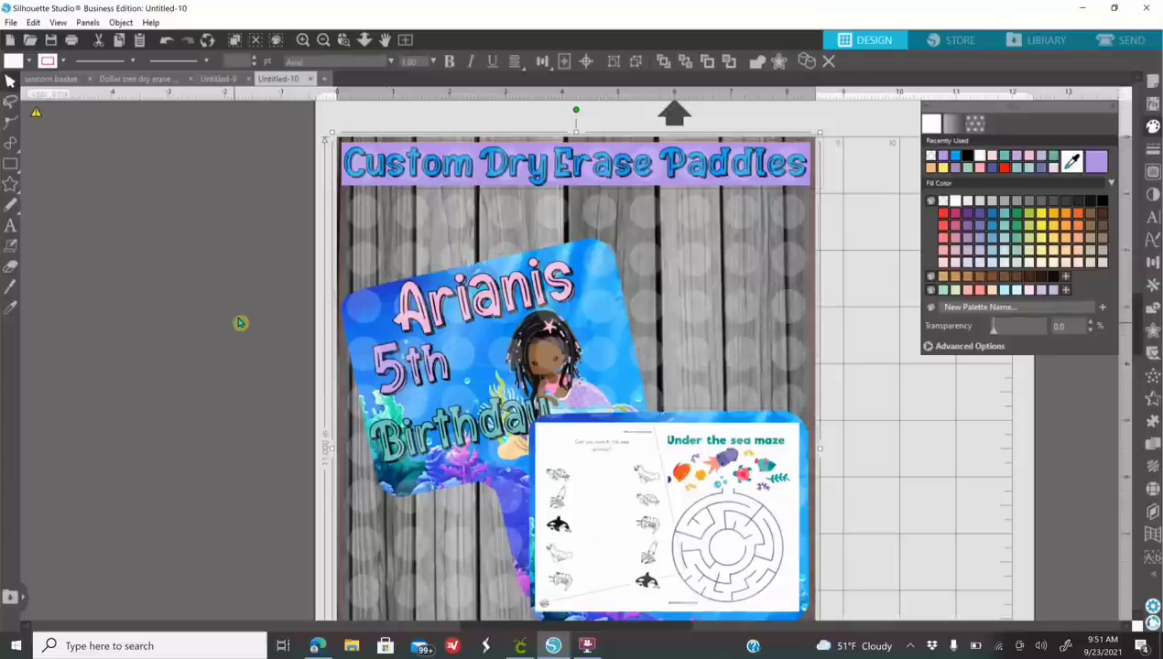
Move the "Custom Dry Erase Paddles" title and its purple banner off the mockup and group them
{"action": "left_click", "coordinate": [385, 150]}
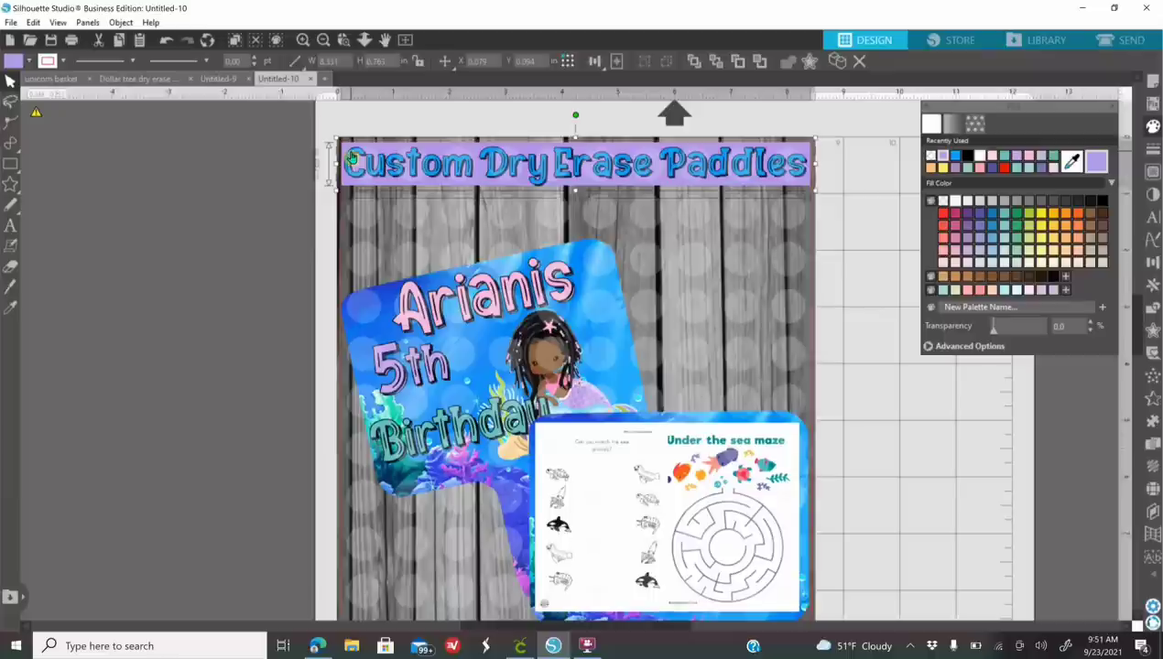
{"action": "left_click_drag", "start_coordinate": [350, 158], "coordinate": [104, 182]}
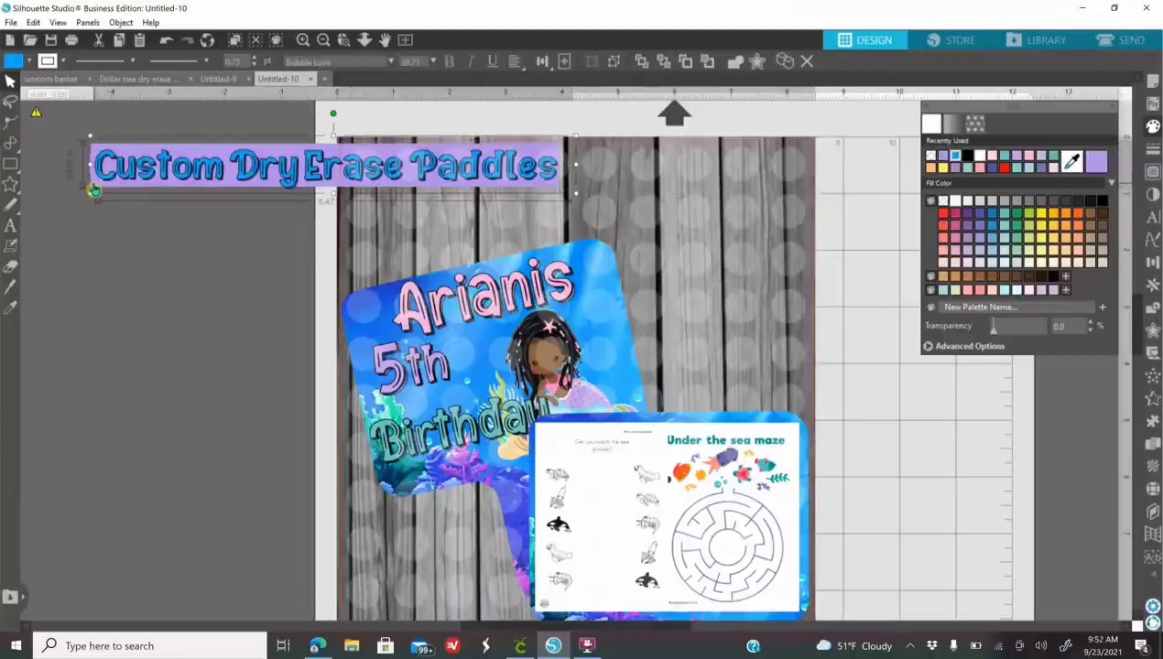
{"action": "left_click", "coordinate": [95, 190]}
{"action": "right_click", "coordinate": [95, 189]}
{"action": "left_click", "coordinate": [161, 408]}
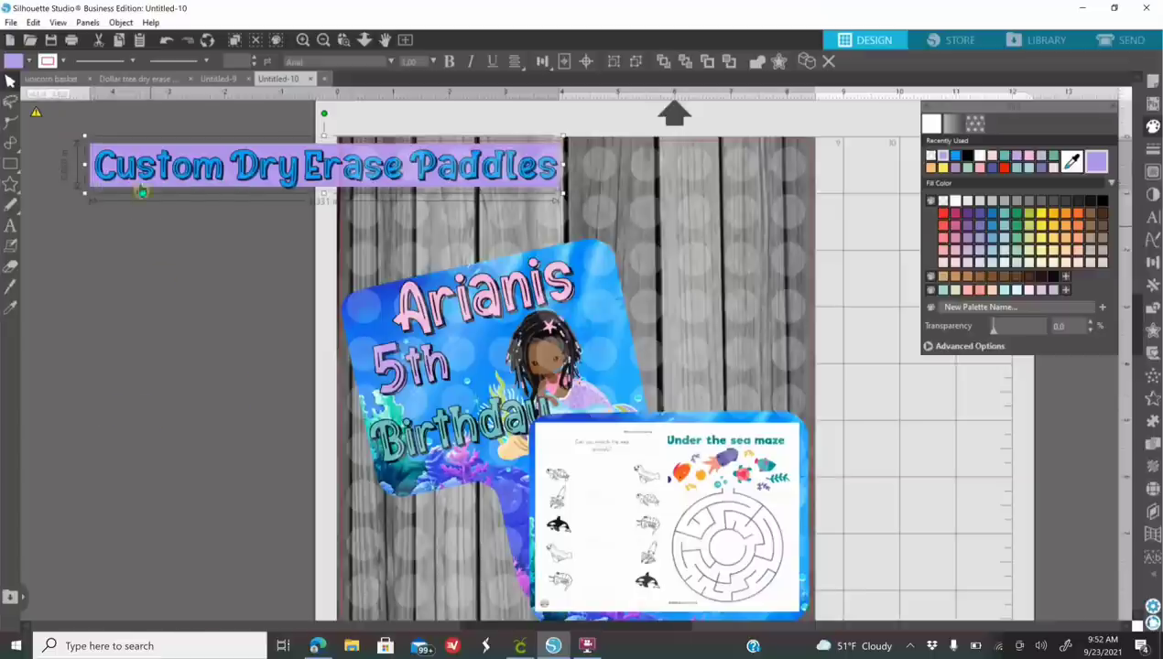
Bring the grouped title banner to the front of the watermark and place it back along the mockup's top edge
{"action": "right_click", "coordinate": [139, 175]}
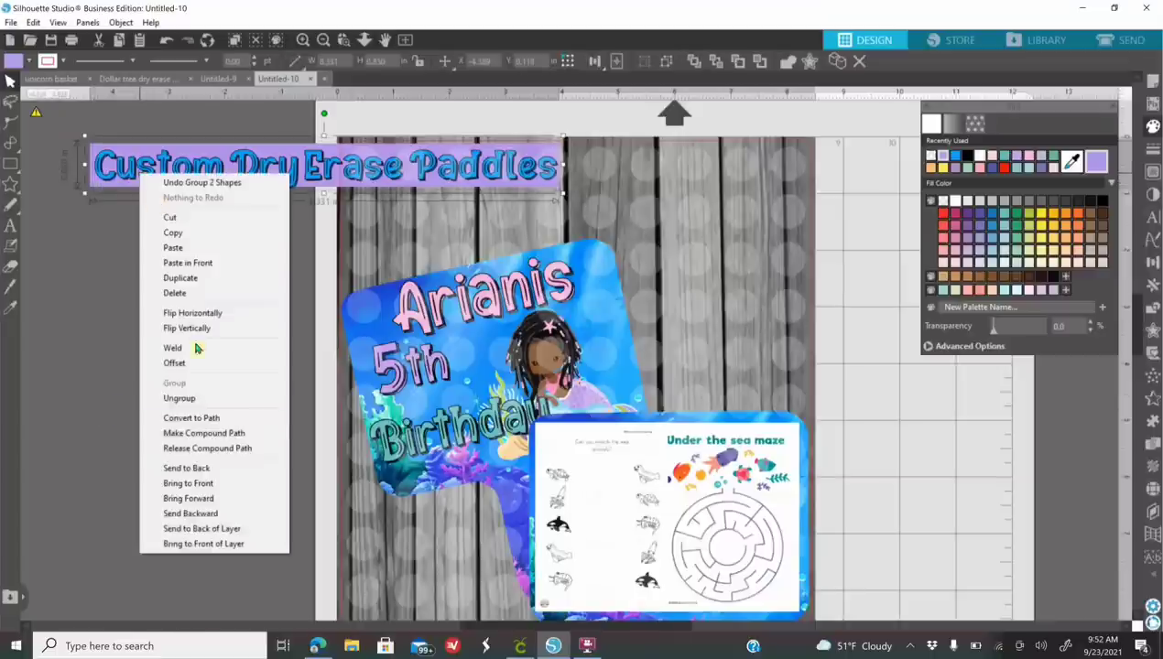
{"action": "left_click", "coordinate": [219, 483]}
{"action": "left_click_drag", "start_coordinate": [172, 166], "coordinate": [432, 166]}
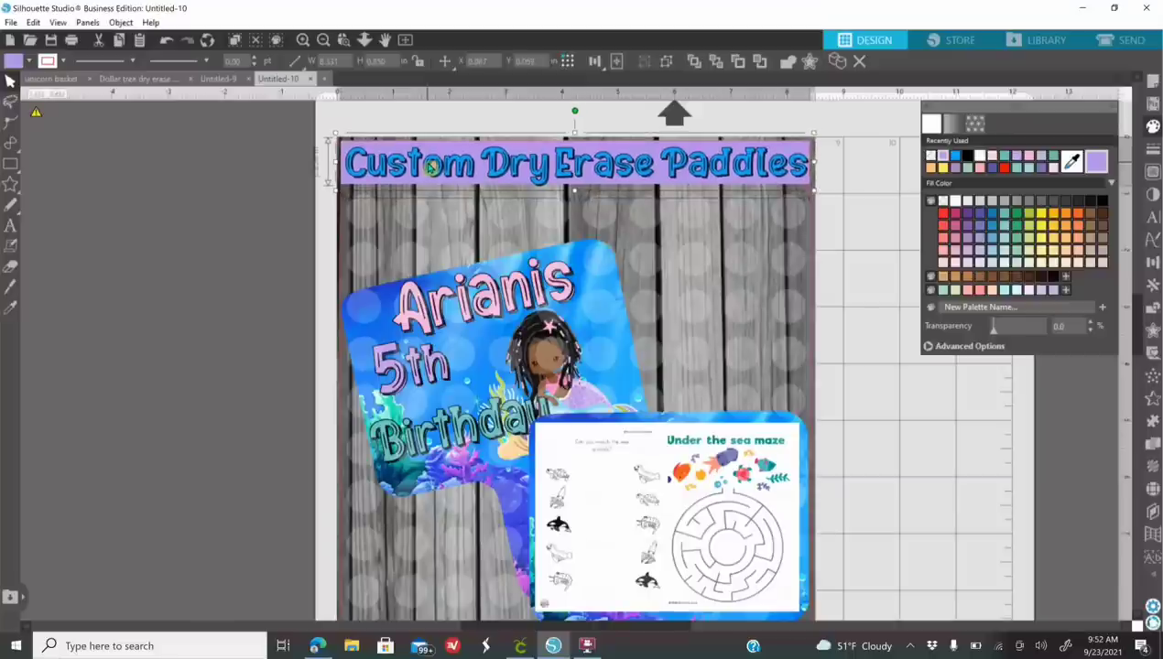
{"action": "left_click", "coordinate": [323, 40]}
{"action": "scroll", "coordinate": [358, 340], "scroll_direction": "down", "scroll_amount": 2}
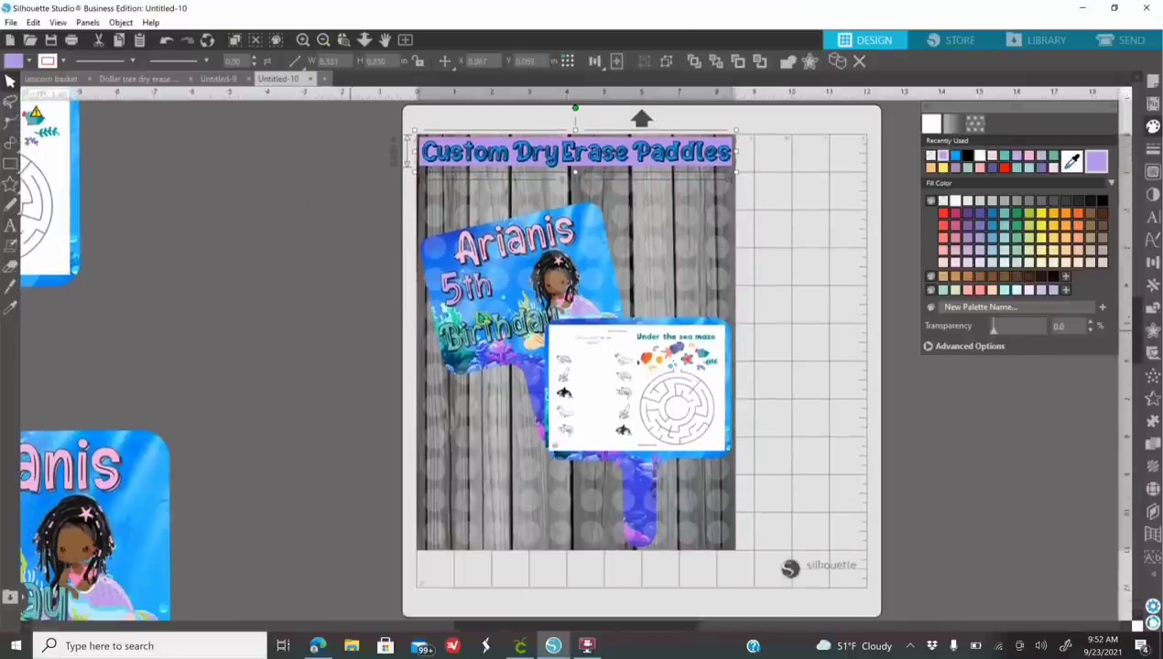
{"action": "left_click", "coordinate": [847, 379]}
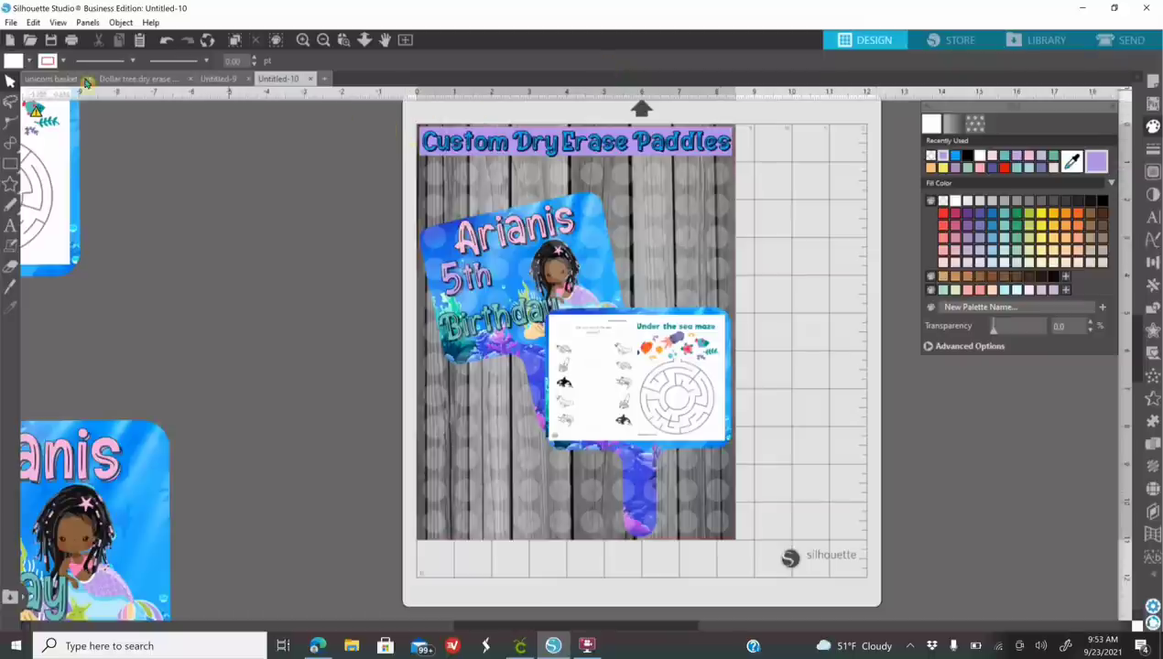
Examine the file formats available for saving the mockup to the computer, including JPEG and Portable Document Format, without saving
{"action": "left_click", "coordinate": [11, 22]}
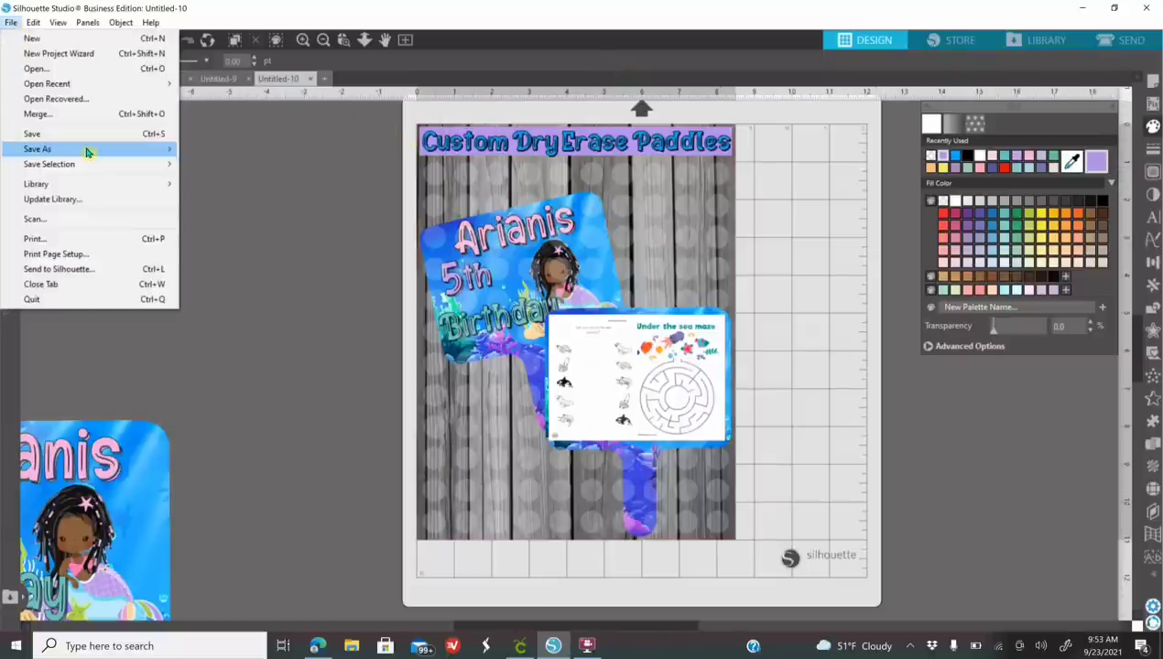
{"action": "mouse_move", "coordinate": [87, 148]}
{"action": "left_click", "coordinate": [222, 151]}
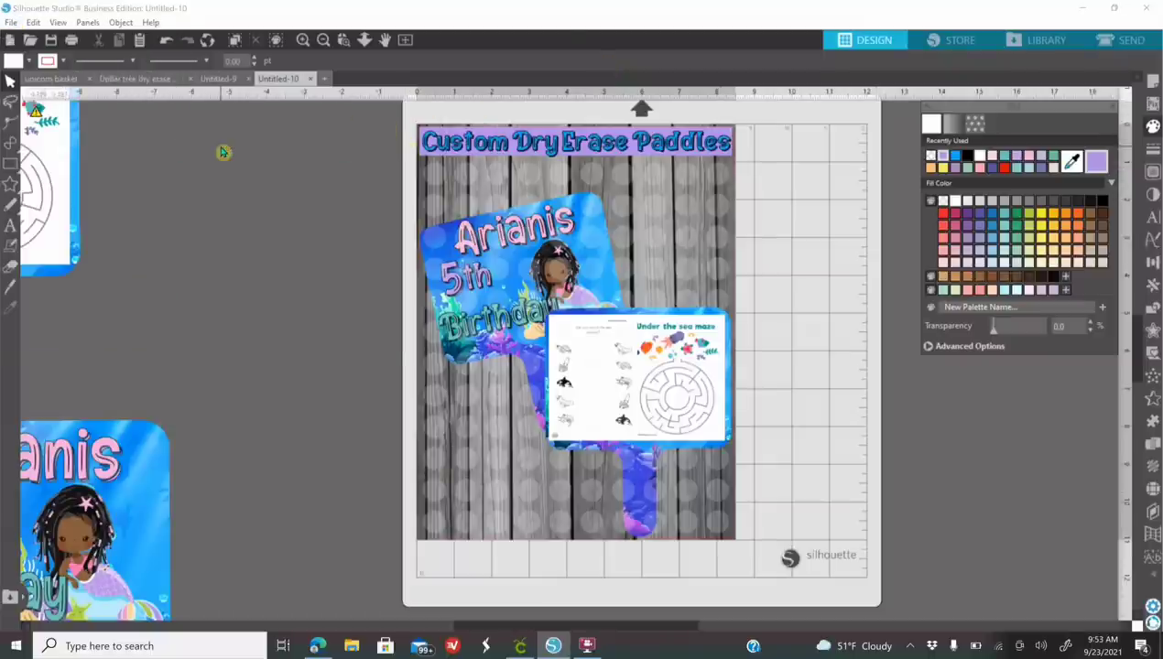
{"action": "left_click", "coordinate": [128, 310]}
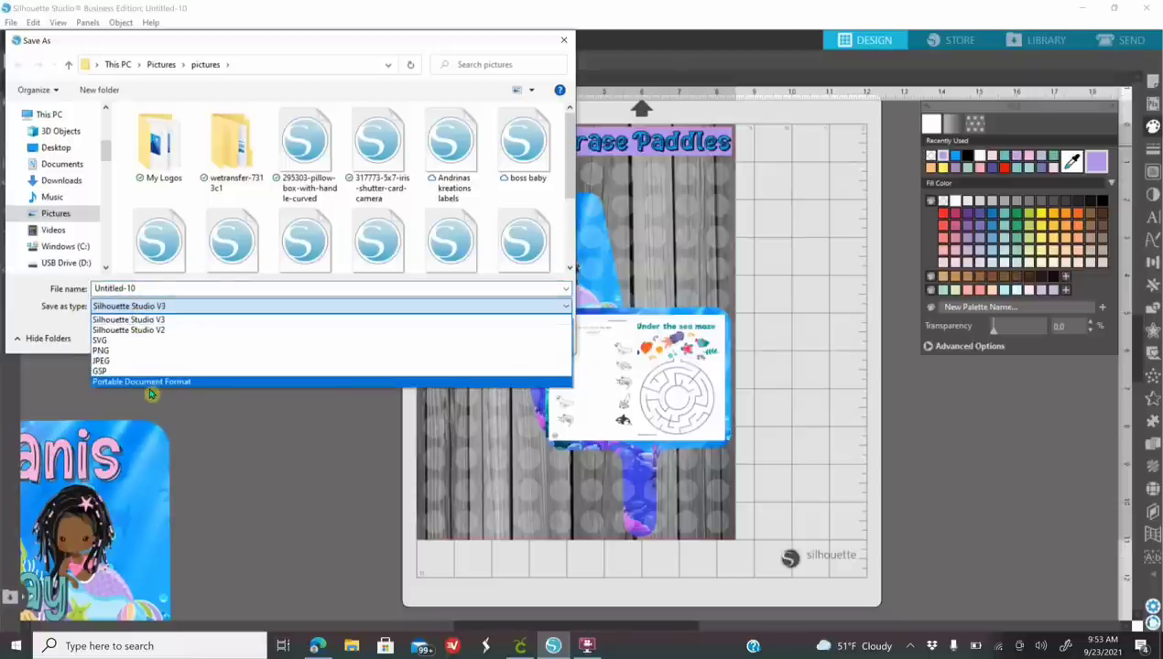
{"action": "left_click", "coordinate": [565, 42]}
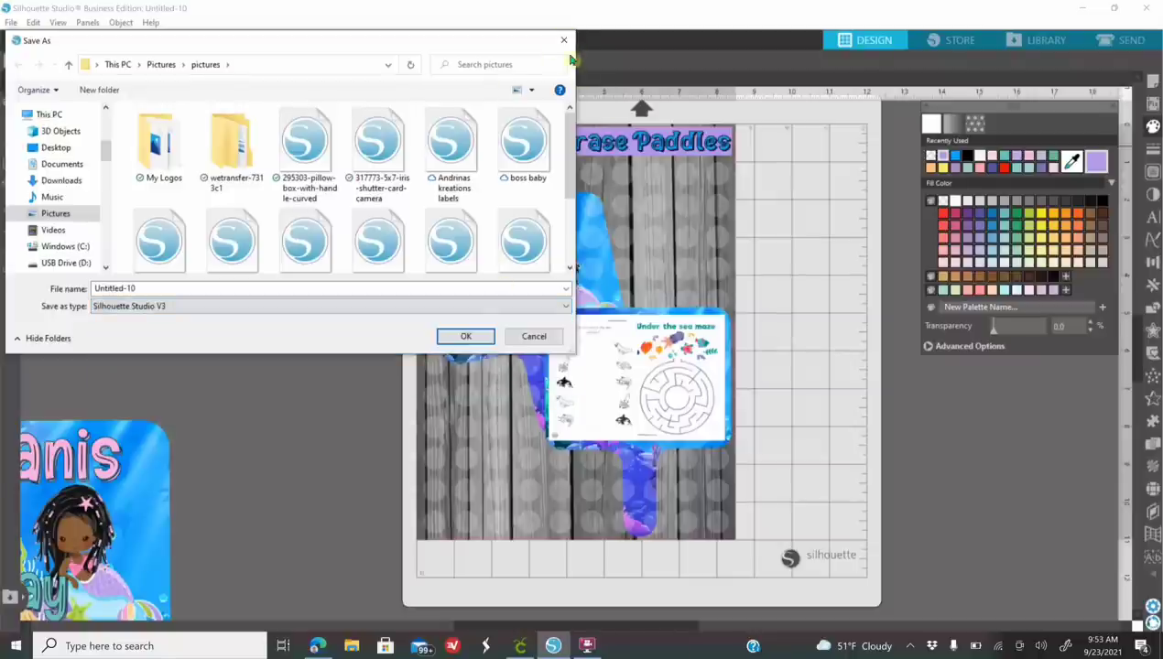
{"action": "left_click", "coordinate": [565, 42]}
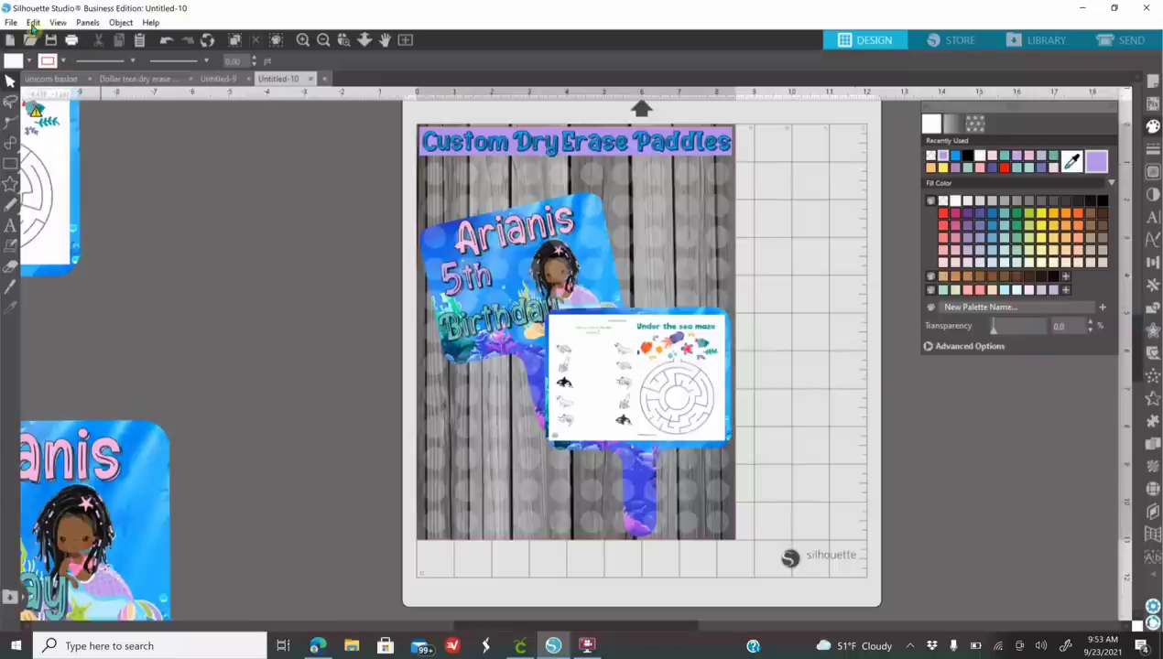
{"action": "left_click", "coordinate": [11, 22]}
{"action": "mouse_move", "coordinate": [68, 151]}
{"action": "left_click", "coordinate": [203, 149]}
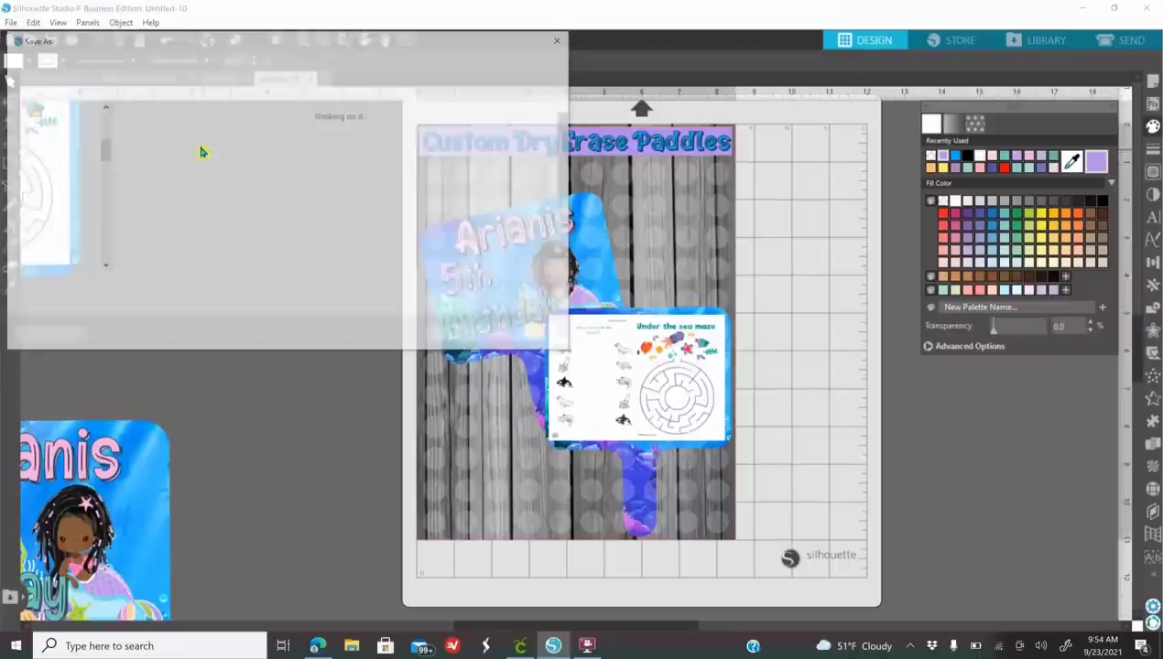
{"action": "left_click", "coordinate": [154, 306]}
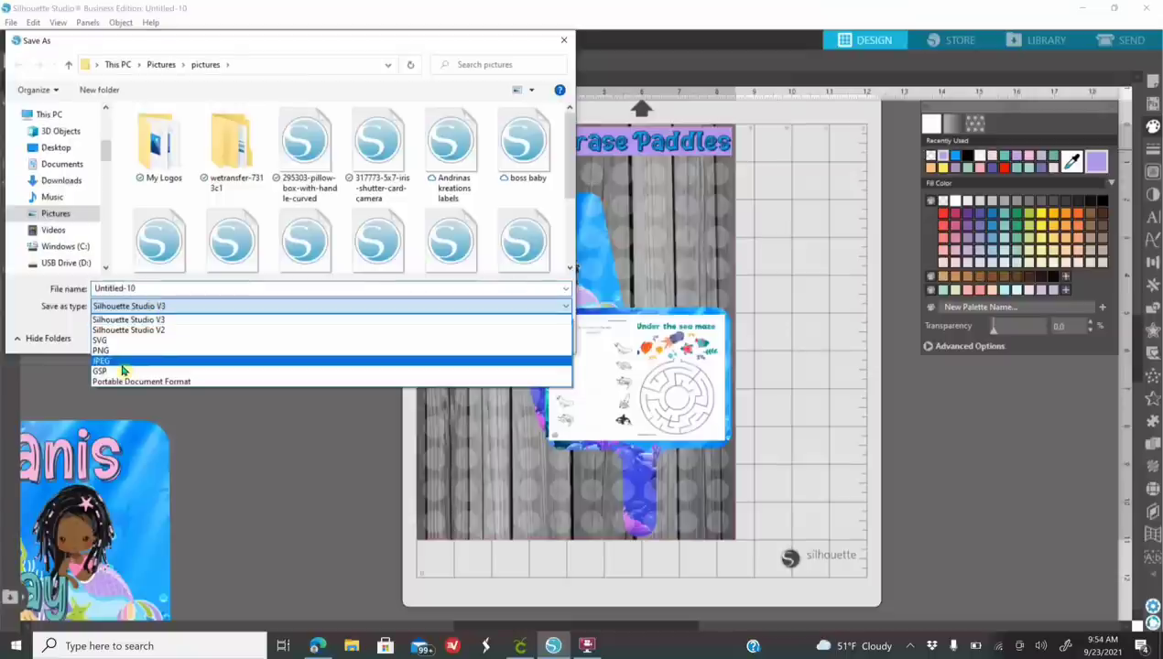
{"action": "left_click", "coordinate": [564, 43]}
{"action": "left_click", "coordinate": [569, 41]}
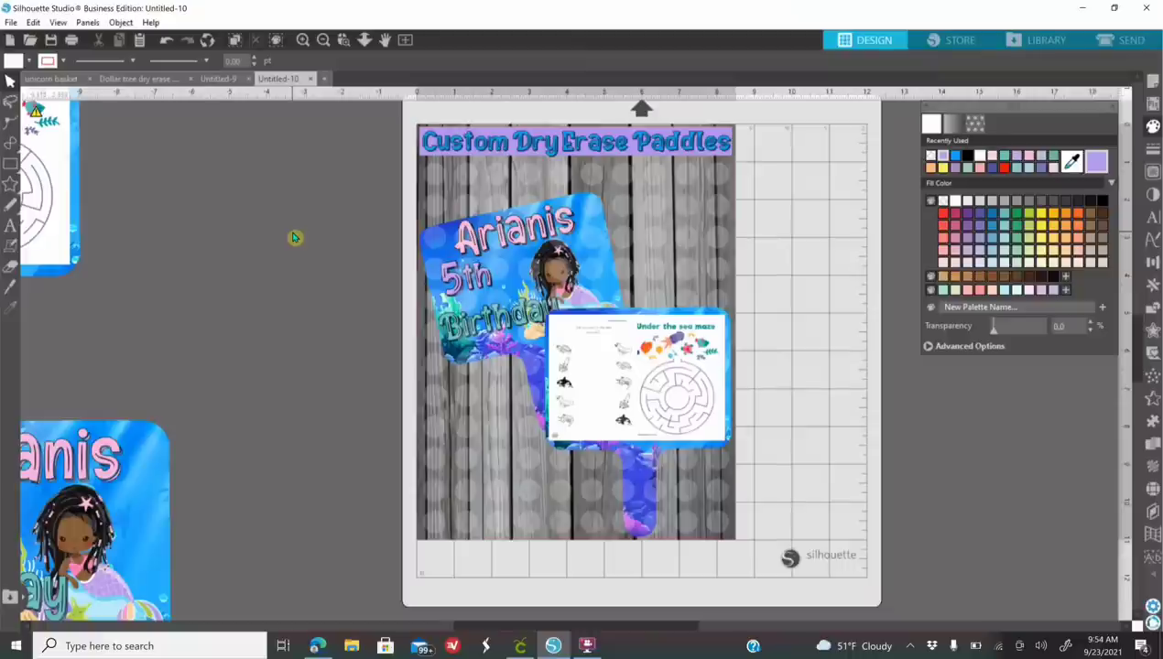
Capture a rectangular screen snip of the whole mockup, review it in Snip & Sketch, and return to the design
{"action": "key", "text": "shift+super+s"}
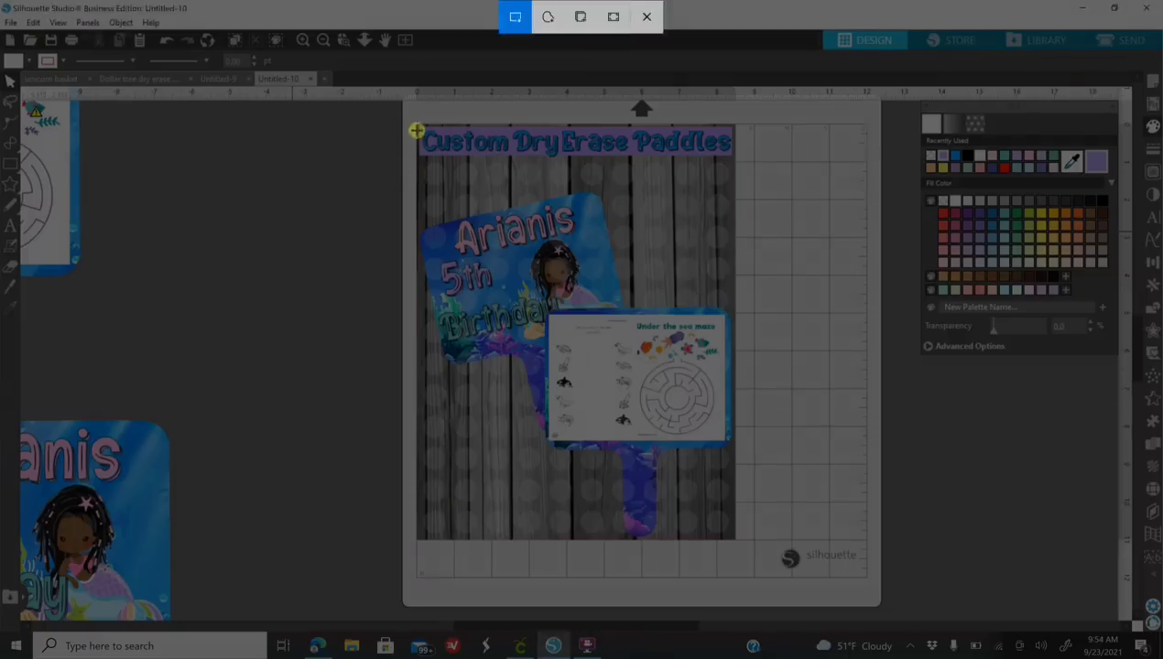
{"action": "left_click_drag", "start_coordinate": [417, 125], "coordinate": [455, 123]}
{"action": "left_click_drag", "start_coordinate": [553, 127], "coordinate": [733, 539]}
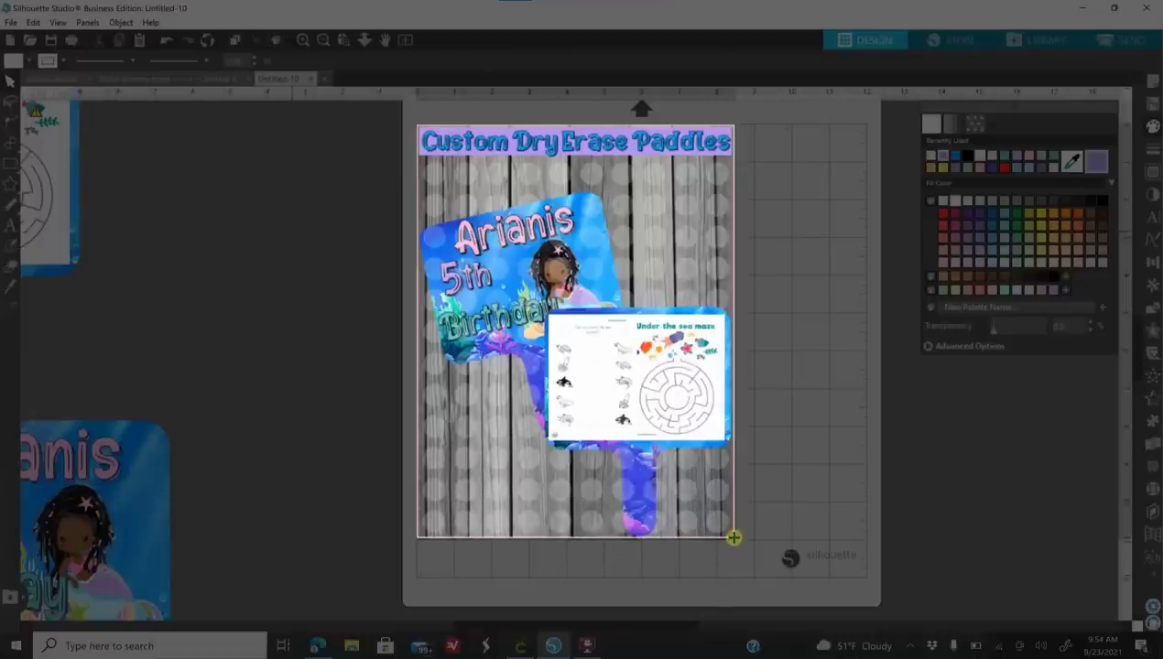
{"action": "left_click_drag", "start_coordinate": [733, 539], "coordinate": [735, 542]}
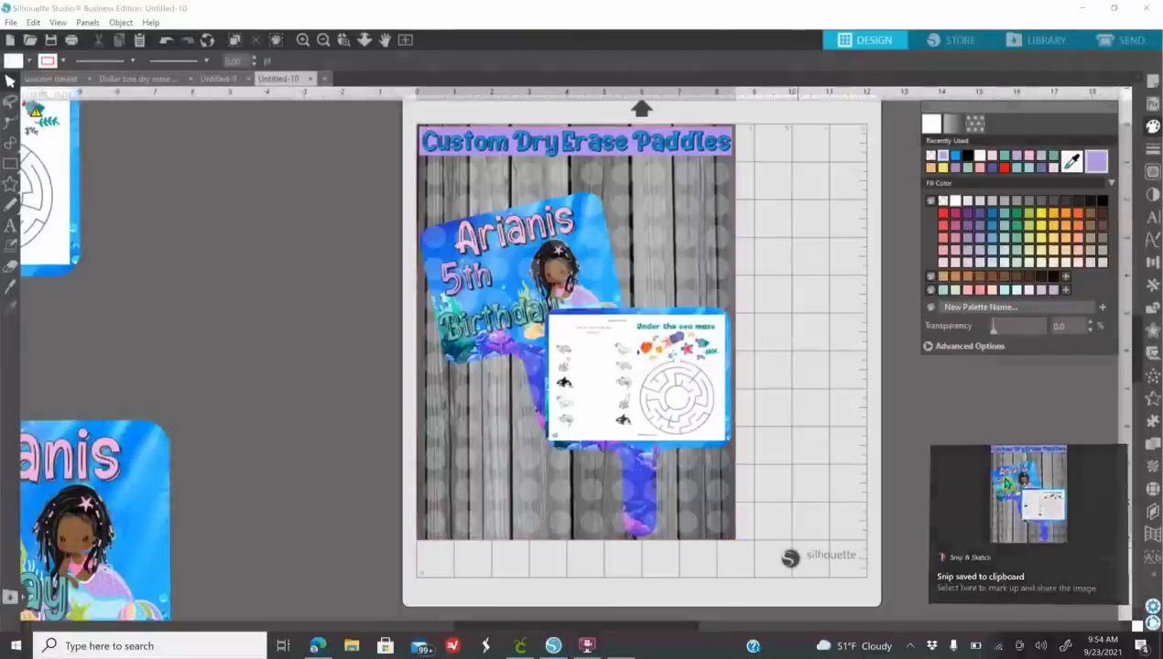
{"action": "left_click", "coordinate": [1008, 482]}
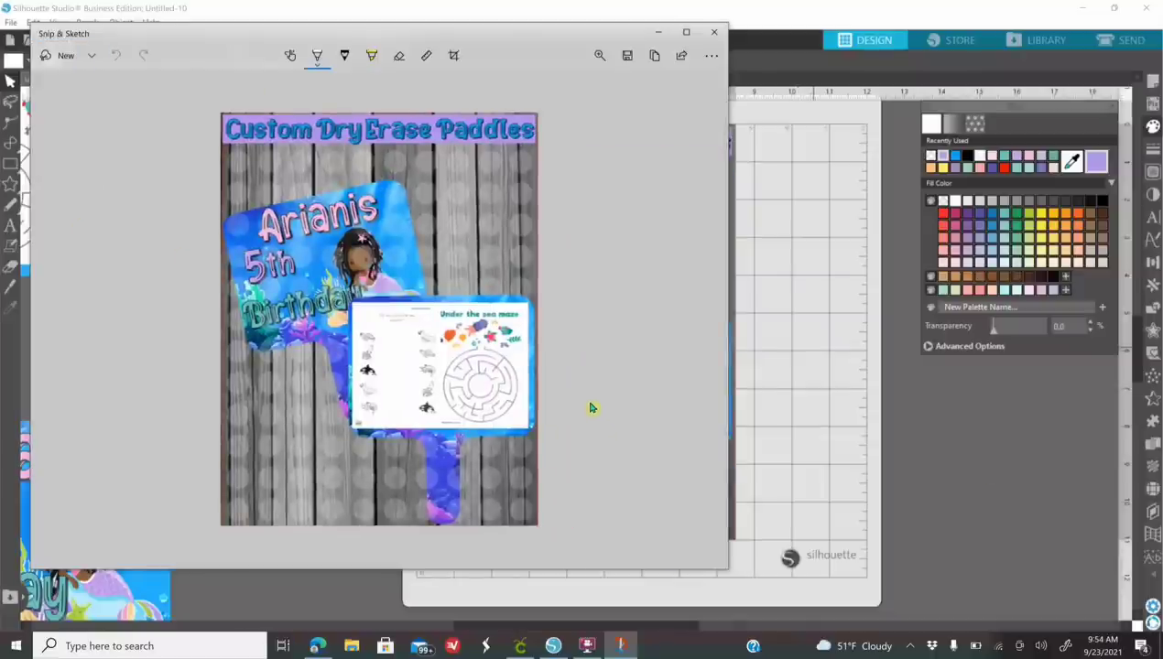
{"action": "left_click", "coordinate": [715, 35]}
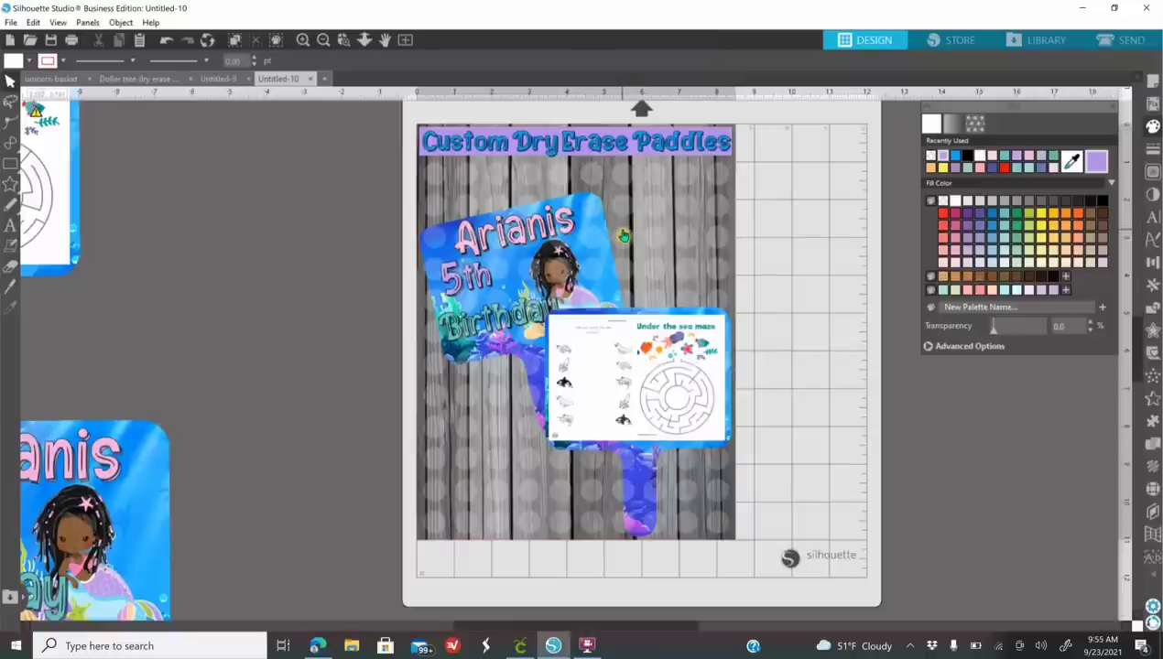